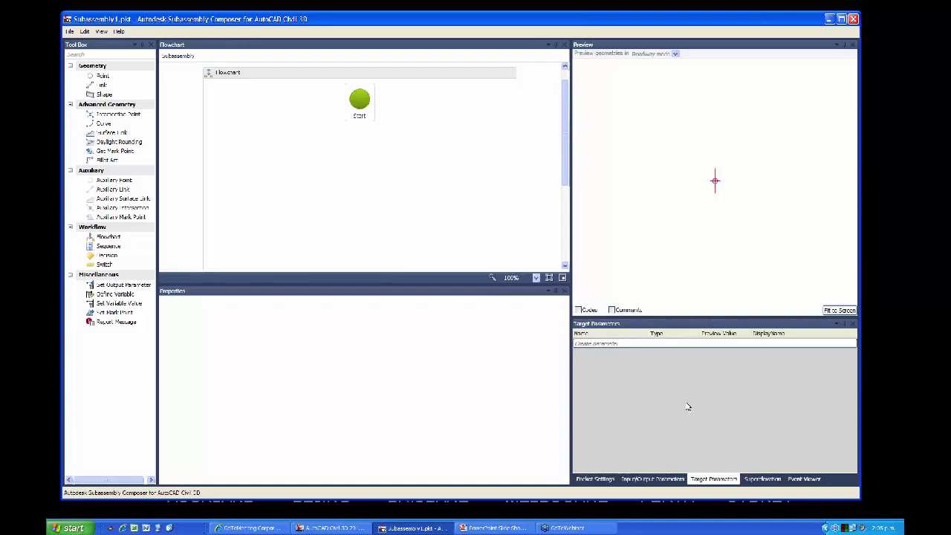
- Add a Point element to the flowchart directly below Start
{"action": "left_click_drag", "start_coordinate": [103, 85], "coordinate": [263, 154]}
{"action": "left_click", "coordinate": [100, 77]}
{"action": "left_click", "coordinate": [101, 75]}
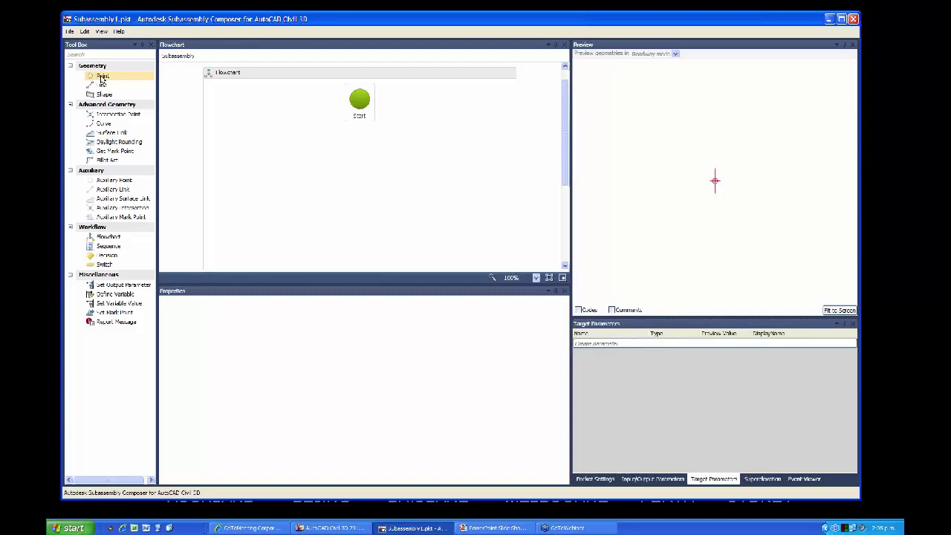
{"action": "left_click_drag", "start_coordinate": [112, 77], "coordinate": [365, 158]}
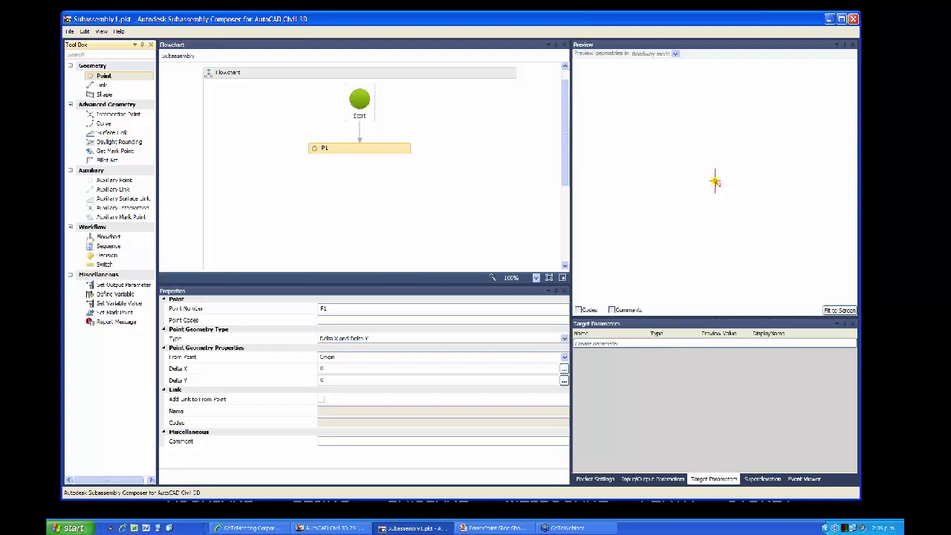
- Set the point code of P1 to "Hinge", including the quotation marks
{"action": "left_click", "coordinate": [372, 320]}
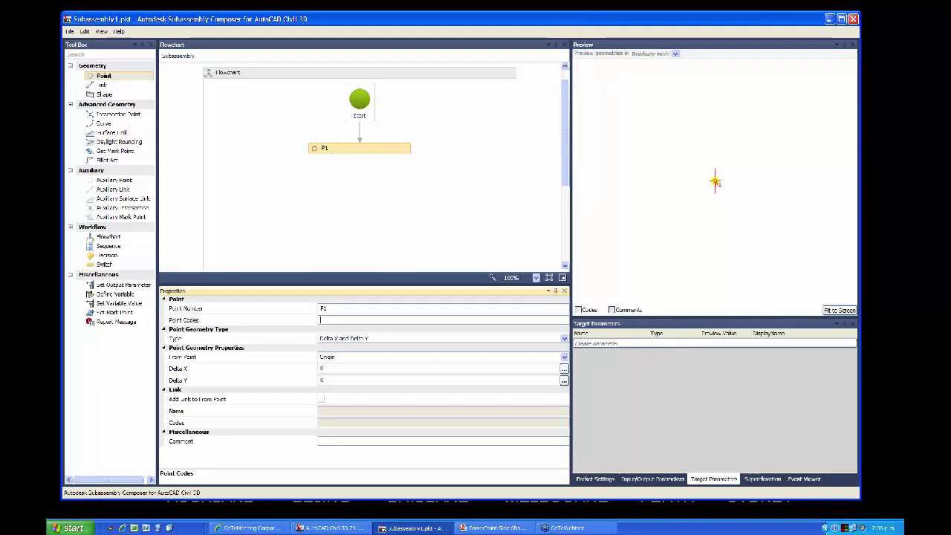
{"action": "type", "text": "hin"}
{"action": "key", "text": "BackSpace"}
{"action": "key", "text": "BackSpace"}
{"action": "key", "text": "BackSpace"}
{"action": "type", "text": "H"}
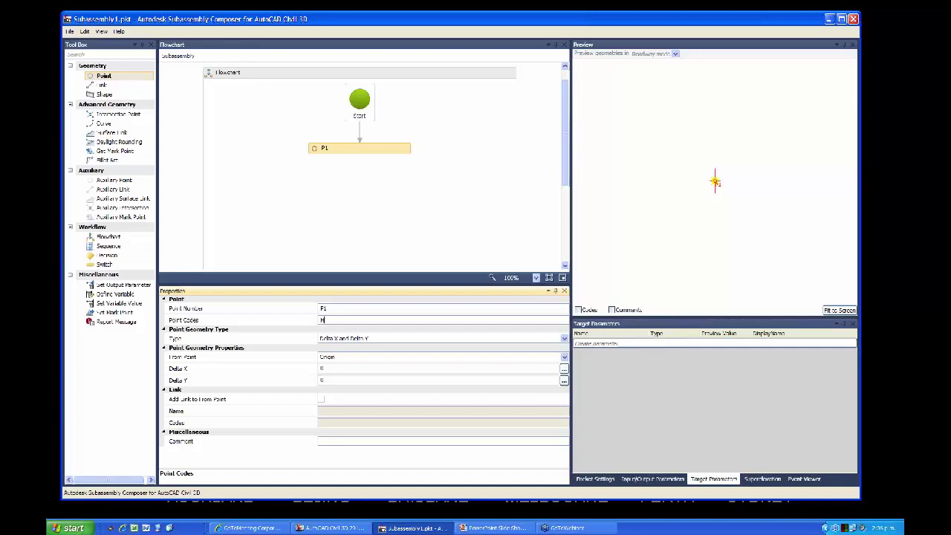
{"action": "type", "text": "inge"}
{"action": "left_click", "coordinate": [324, 308]}
{"action": "mouse_move", "coordinate": [405, 150]}
{"action": "left_click", "coordinate": [327, 320]}
{"action": "type", "text": "\""}
{"action": "key", "text": "End"}
{"action": "type", "text": "\""}
{"action": "key", "text": "Return"}
- Look at the Autodesk Subassembly Composer WikiHelp page in the web browser and return to the subassembly
{"action": "left_click", "coordinate": [119, 32]}
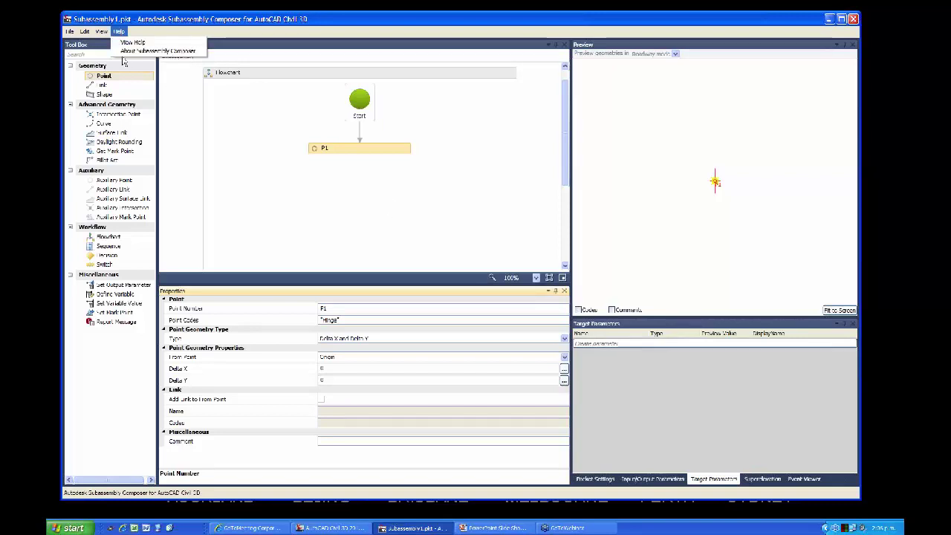
{"action": "left_click", "coordinate": [220, 163]}
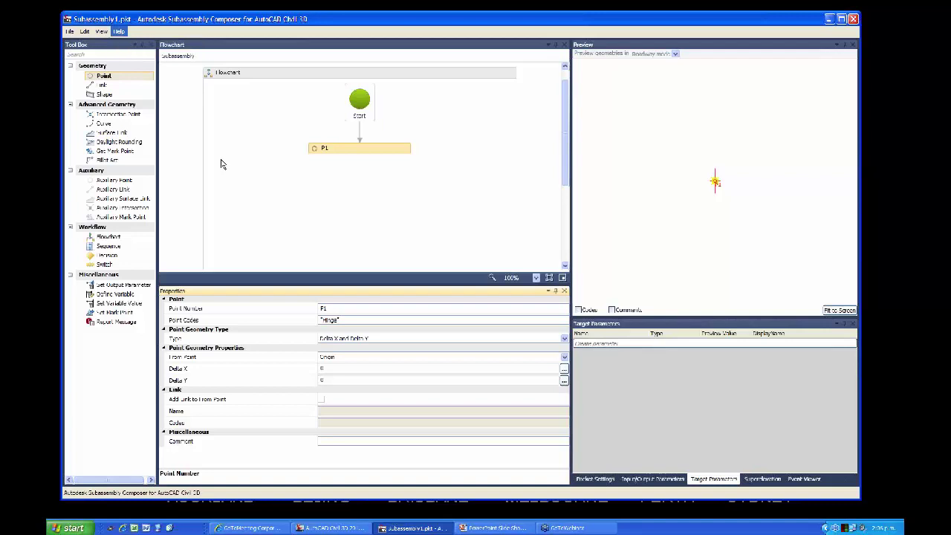
{"action": "key", "text": "alt+Tab"}
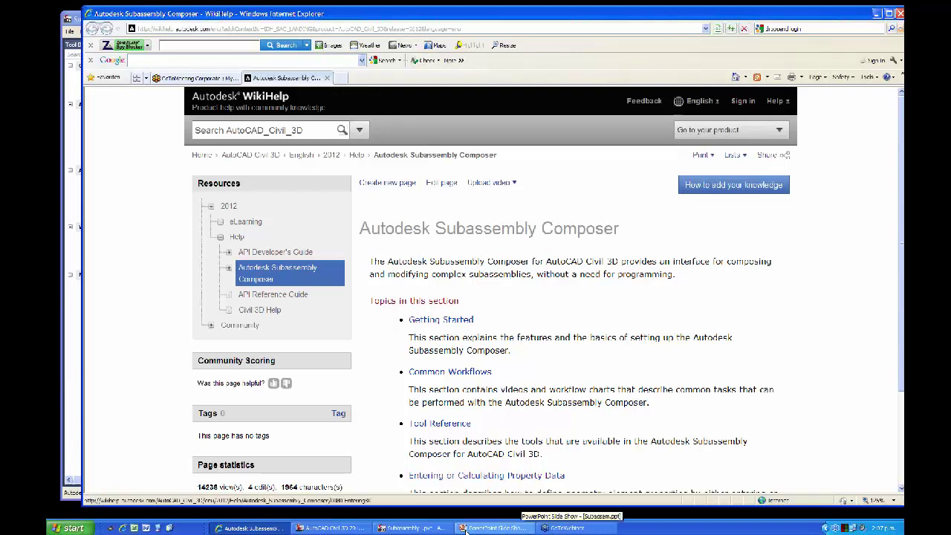
{"action": "double_click", "coordinate": [677, 16]}
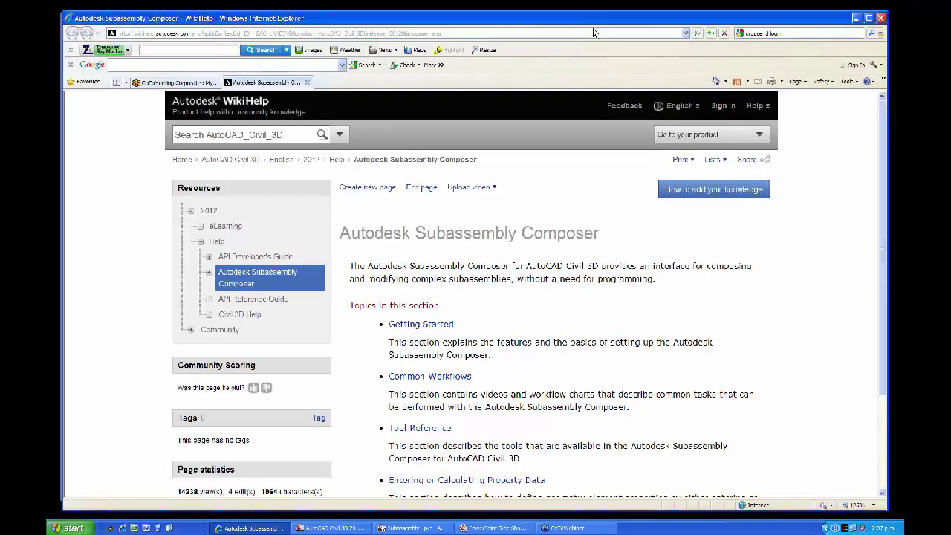
{"action": "left_click_drag", "start_coordinate": [677, 16], "coordinate": [685, 46]}
{"action": "left_click", "coordinate": [687, 38]}
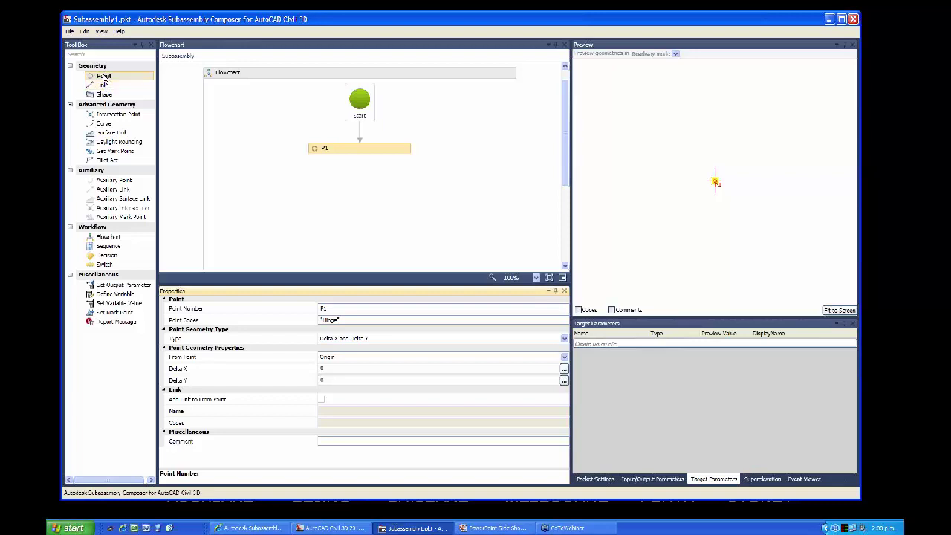
- Add a second Point below P1 in the flowchart and set its point code to "Hinge" in quotation marks
{"action": "left_click_drag", "start_coordinate": [104, 77], "coordinate": [365, 179]}
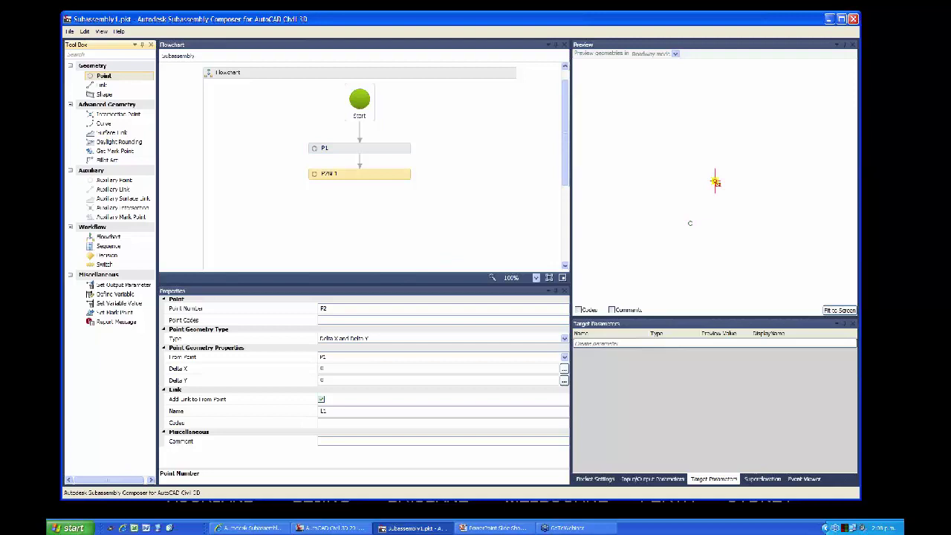
{"action": "left_click", "coordinate": [354, 318]}
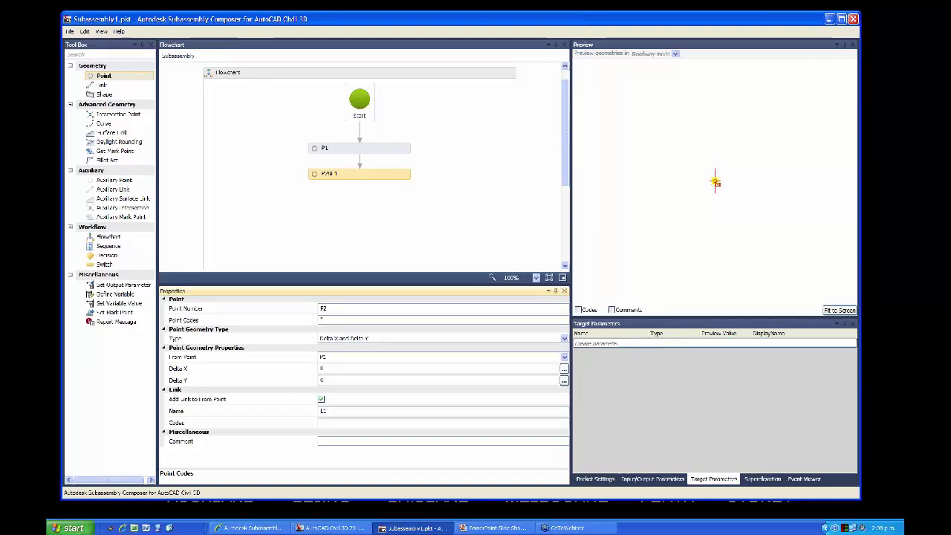
{"action": "type", "text": "Third"}
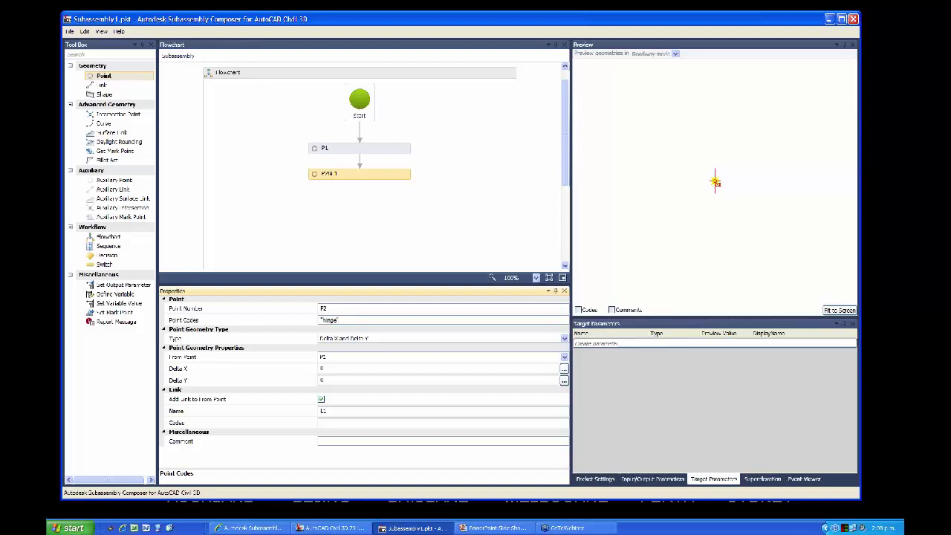
{"action": "key", "text": "Delete"}
{"action": "key", "text": "Delete"}
{"action": "type", "text": "Hi"}
- Change the geometry type of point P2 to Slope and Delta X
{"action": "left_click", "coordinate": [384, 341]}
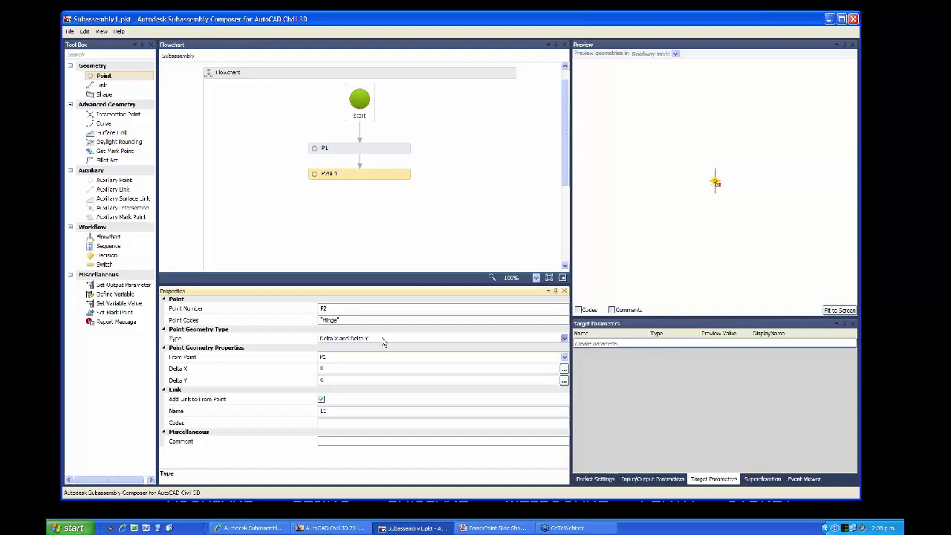
{"action": "left_click", "coordinate": [564, 339]}
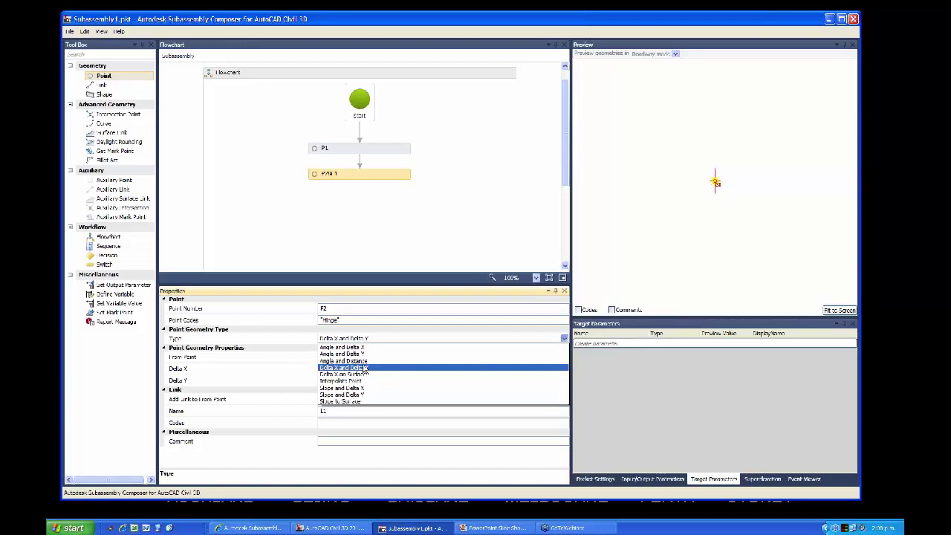
{"action": "key", "text": "Up"}
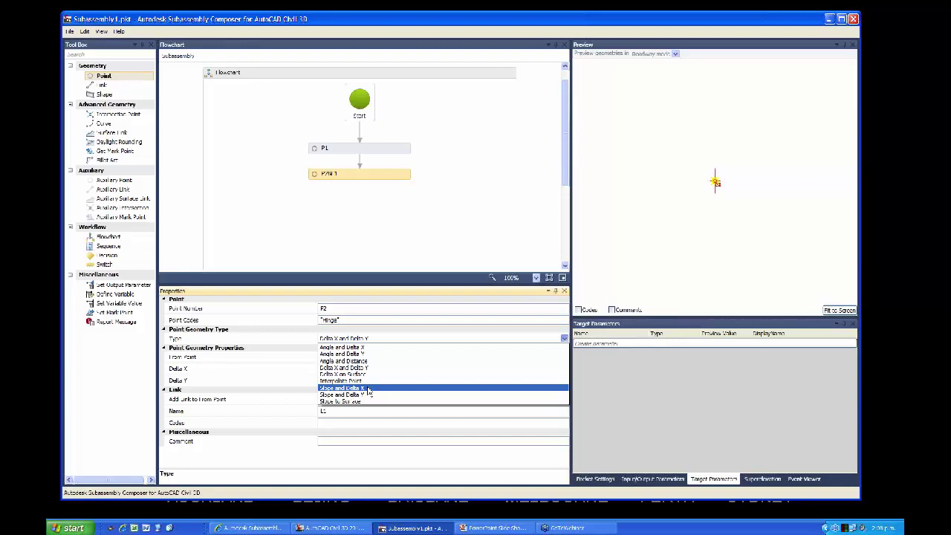
{"action": "left_click", "coordinate": [367, 388]}
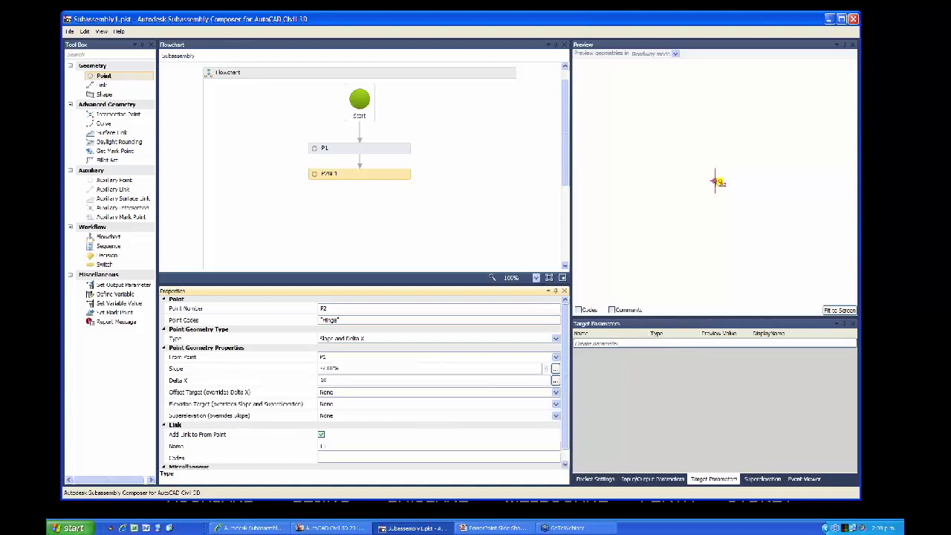
{"action": "left_click", "coordinate": [339, 367]}
{"action": "left_click_drag", "start_coordinate": [340, 367], "coordinate": [318, 368]}
{"action": "left_click", "coordinate": [336, 370]}
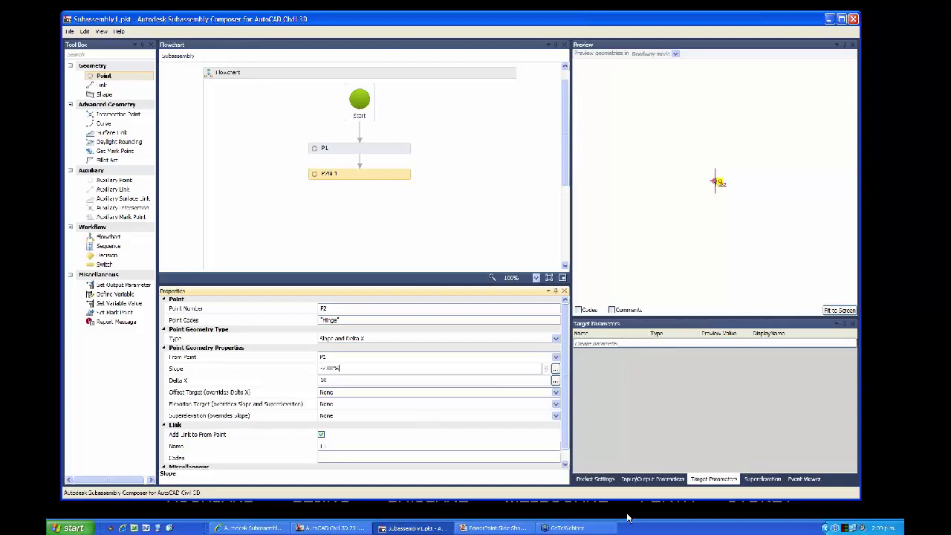
- Set the default value of the Side input parameter to Right
{"action": "left_click", "coordinate": [652, 480]}
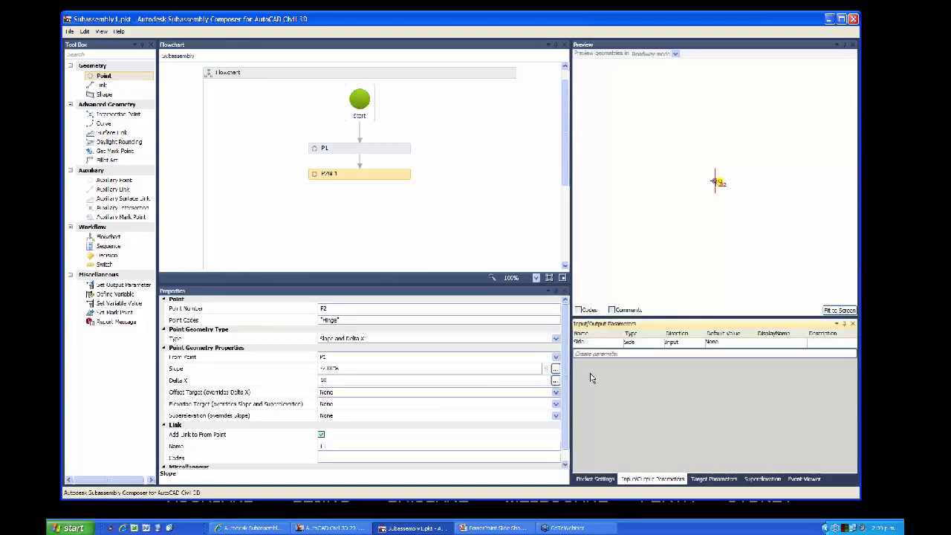
{"action": "left_click", "coordinate": [727, 345]}
{"action": "left_click", "coordinate": [751, 345]}
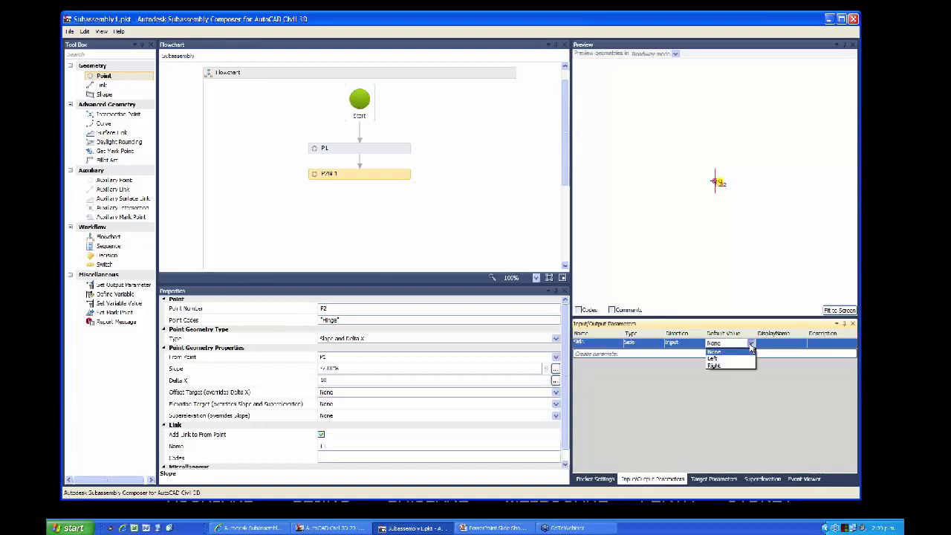
{"action": "left_click", "coordinate": [714, 365]}
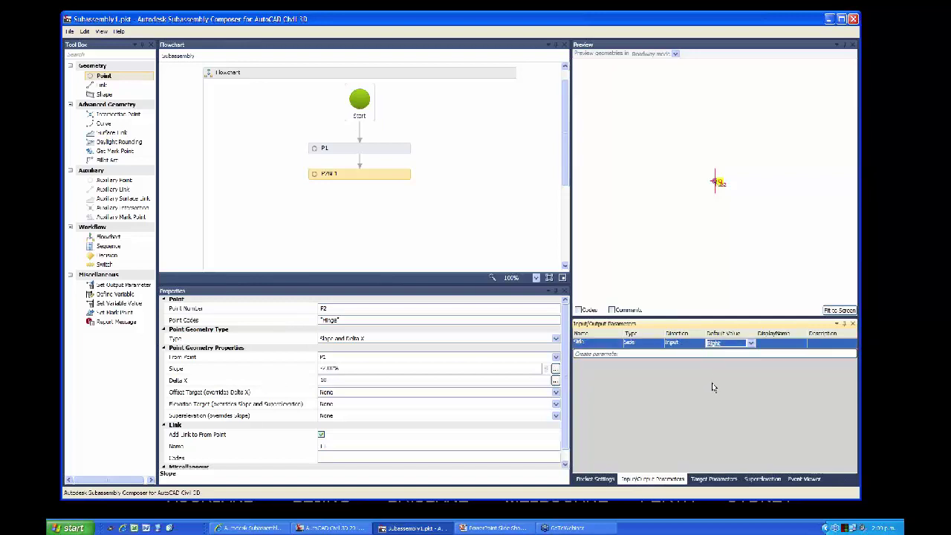
- Create a new input parameter and name it Foreslope_slope
{"action": "left_click", "coordinate": [598, 355]}
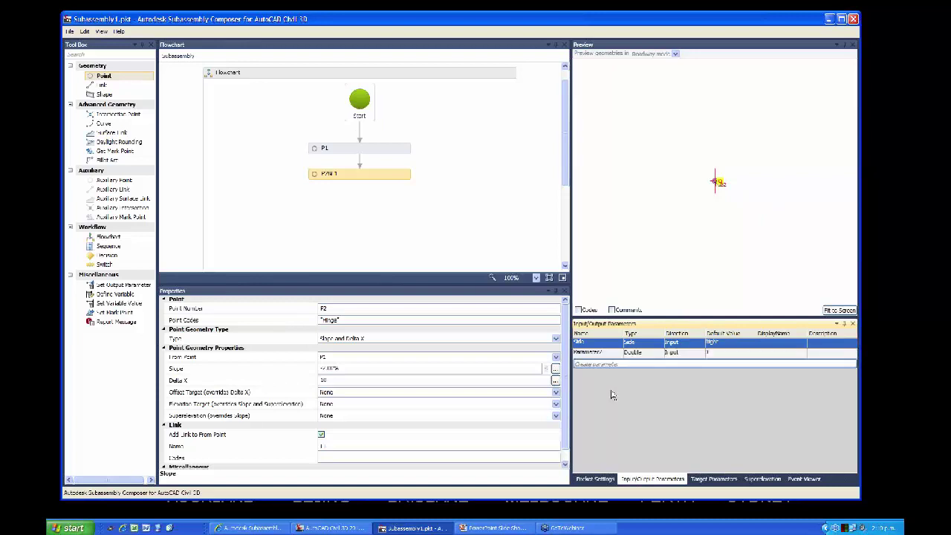
{"action": "left_click", "coordinate": [600, 356]}
{"action": "left_click", "coordinate": [602, 355]}
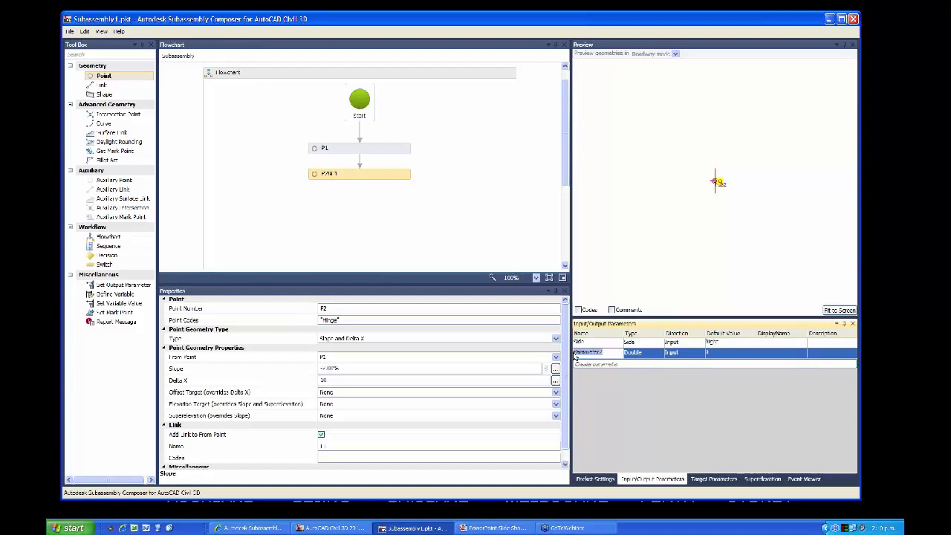
{"action": "type", "text": "Slope_Slope"}
{"action": "key", "text": "Return"}
{"action": "type", "text": "e"}
- Review the types available for Foreslope_slope and try to enter 1:1 as its default value while keeping the Double type
{"action": "left_click", "coordinate": [655, 355]}
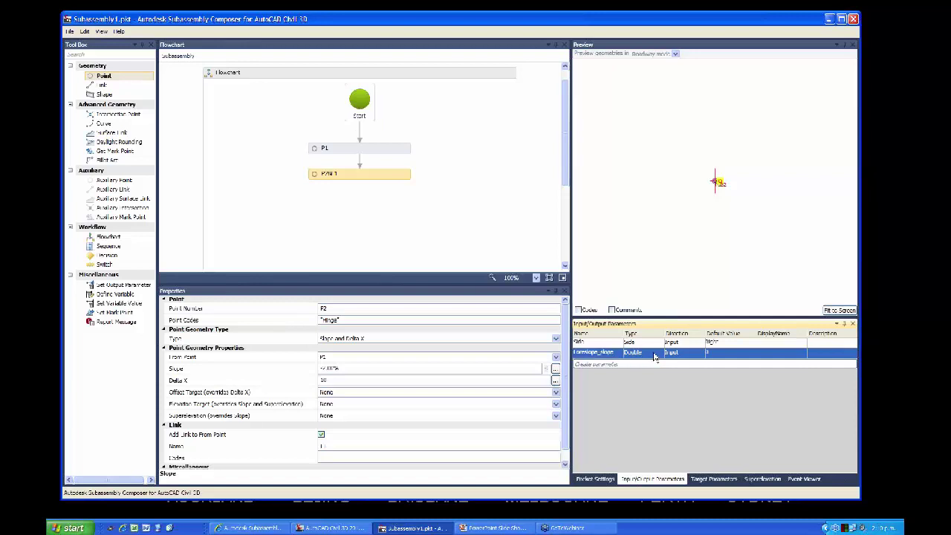
{"action": "left_click", "coordinate": [655, 356]}
{"action": "left_click", "coordinate": [660, 353]}
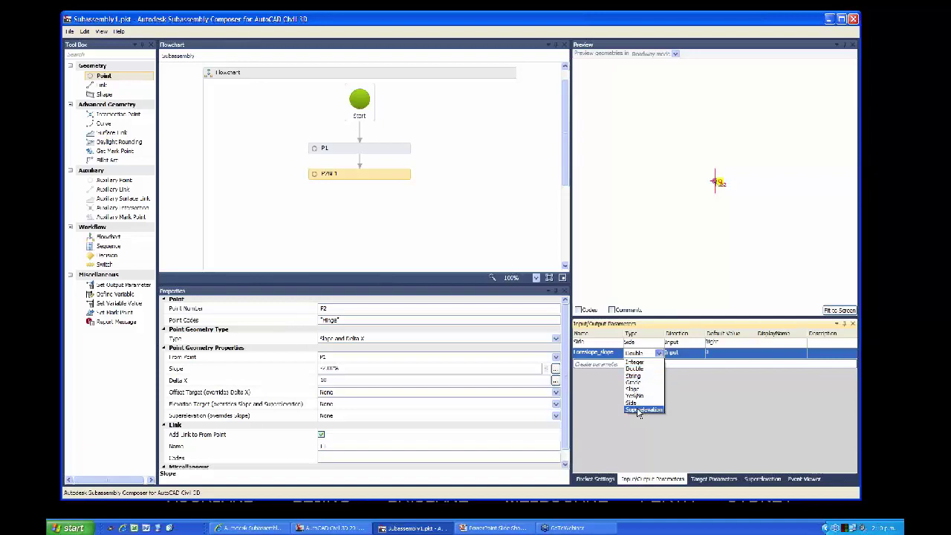
{"action": "left_click", "coordinate": [659, 355]}
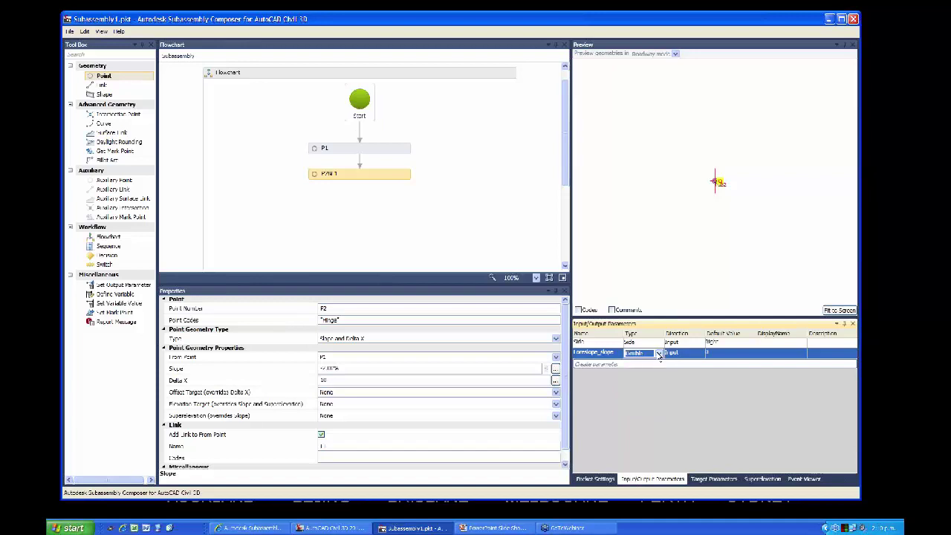
{"action": "left_click", "coordinate": [724, 355]}
{"action": "left_click", "coordinate": [724, 355]}
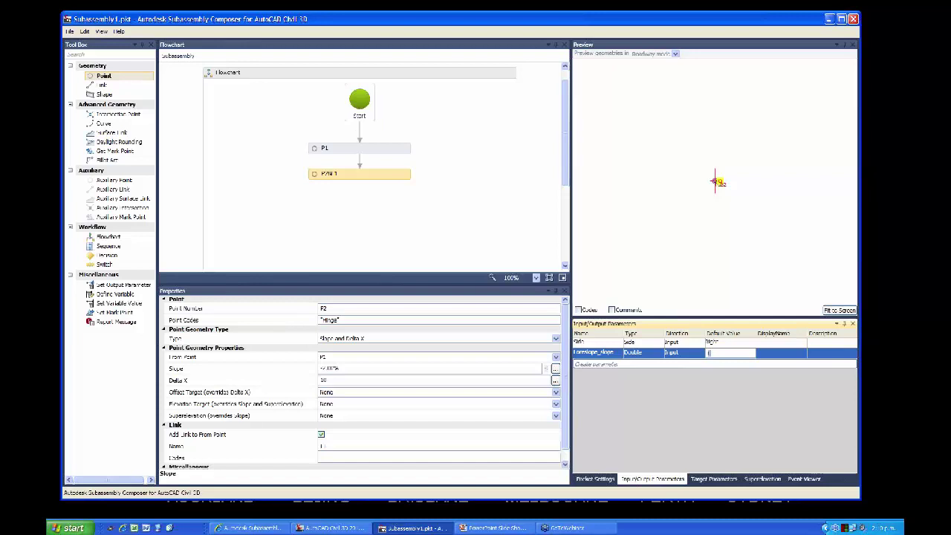
{"action": "key", "text": "BackSpace"}
{"action": "type", "text": "1:1"}
{"action": "left_click", "coordinate": [708, 404]}
{"action": "left_click", "coordinate": [461, 295]}
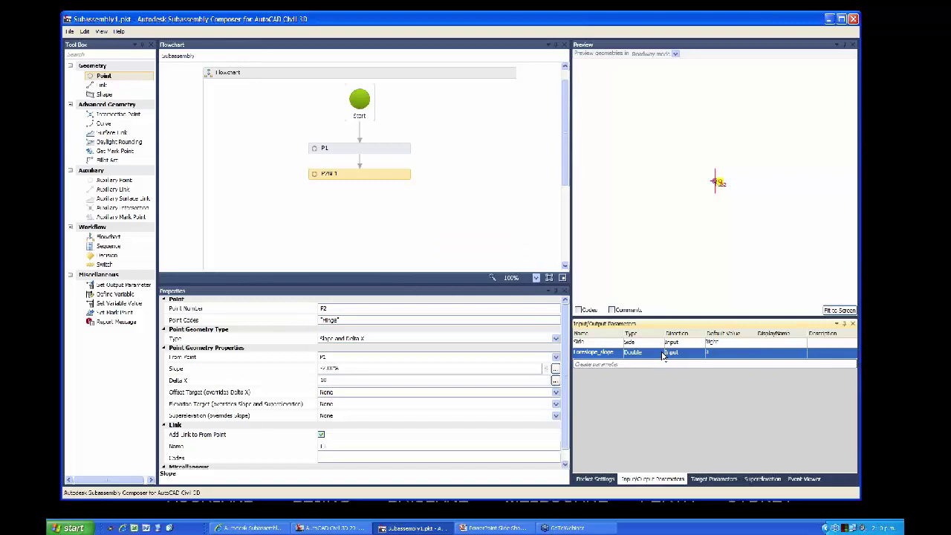
- Change the Foreslope_slope parameter's type to Slope and set its default value to -1.00:1
{"action": "left_click", "coordinate": [640, 355]}
{"action": "left_click", "coordinate": [659, 355]}
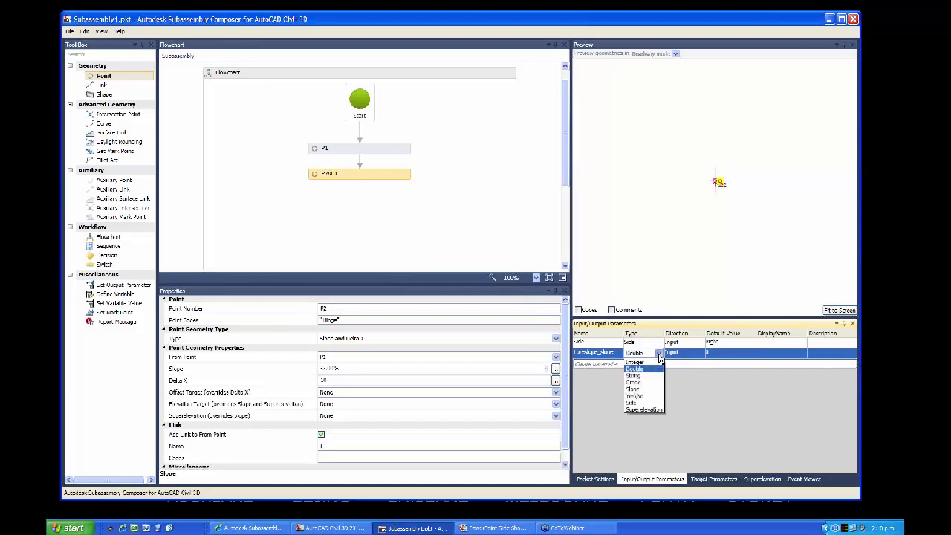
{"action": "left_click", "coordinate": [656, 389]}
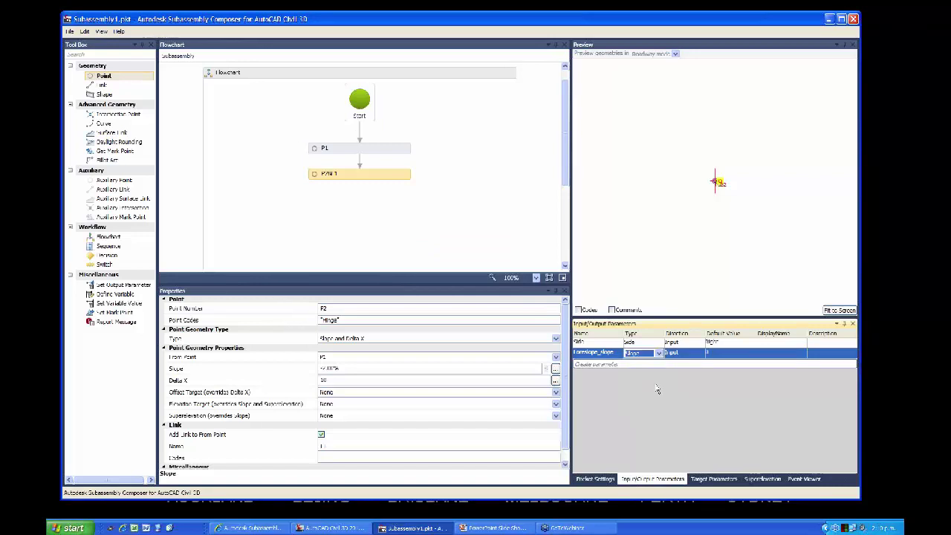
{"action": "left_click", "coordinate": [721, 356]}
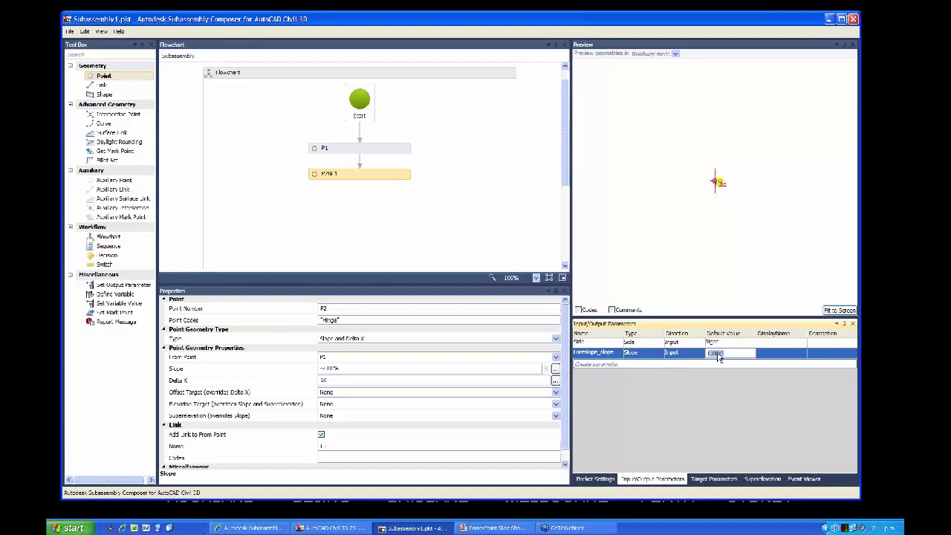
{"action": "type", "text": "-1"}
{"action": "key", "text": "Return"}
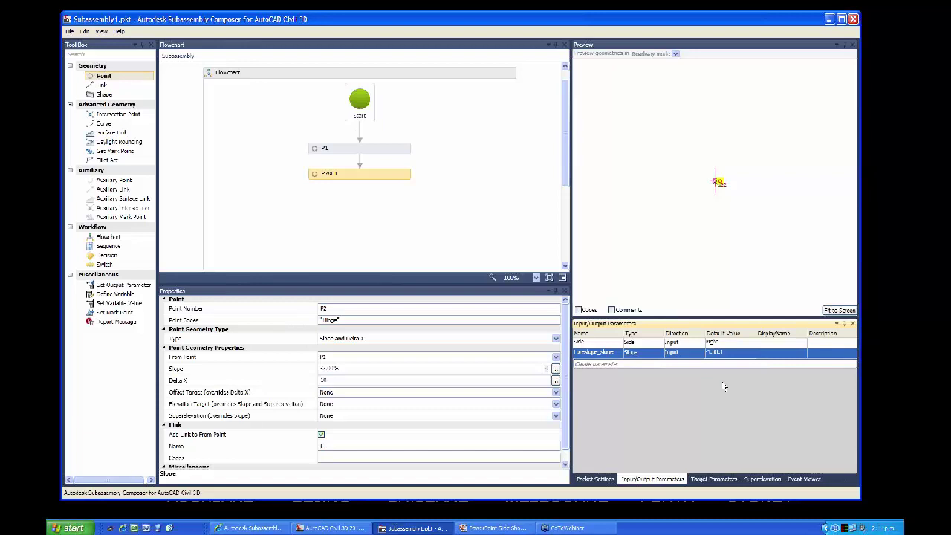
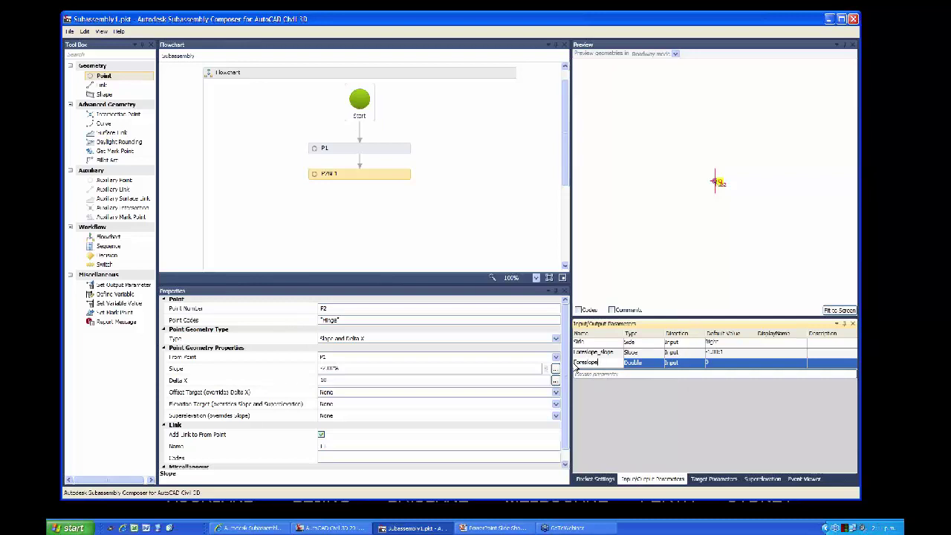
- Add an input parameter named Foreslope_width of type Double with a default value of 0.5
{"action": "type", "text": "width"}
{"action": "left_click", "coordinate": [640, 363]}
{"action": "left_click", "coordinate": [715, 363]}
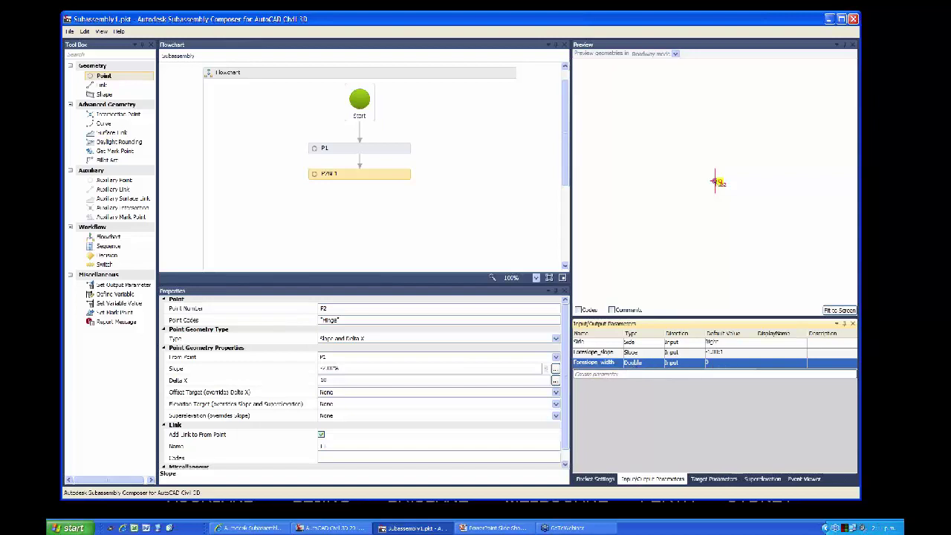
{"action": "left_click", "coordinate": [715, 363]}
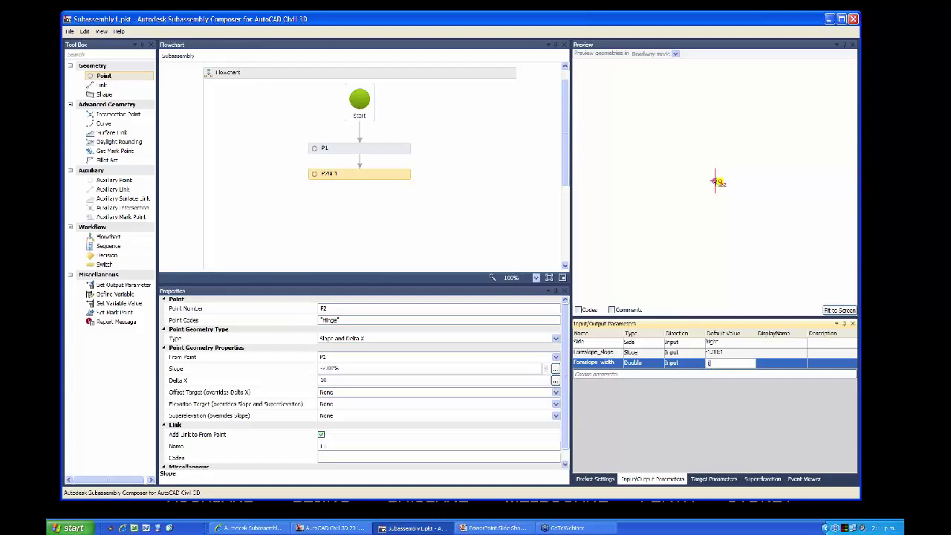
{"action": "type", "text": ".5"}
{"action": "left_click", "coordinate": [735, 401]}
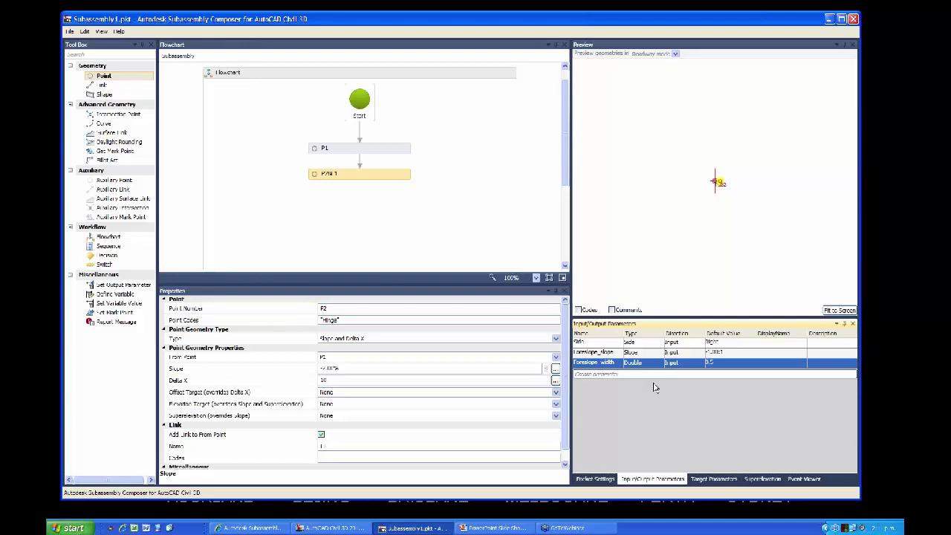
- Create a new input parameter and name it Backslope_slope
{"action": "left_click", "coordinate": [598, 374]}
{"action": "left_click", "coordinate": [597, 373]}
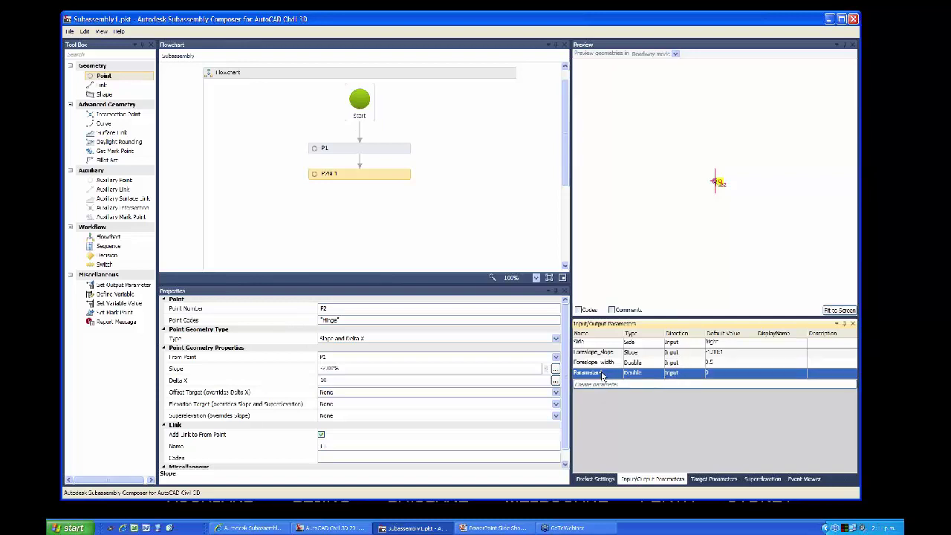
{"action": "double_click", "coordinate": [587, 372]}
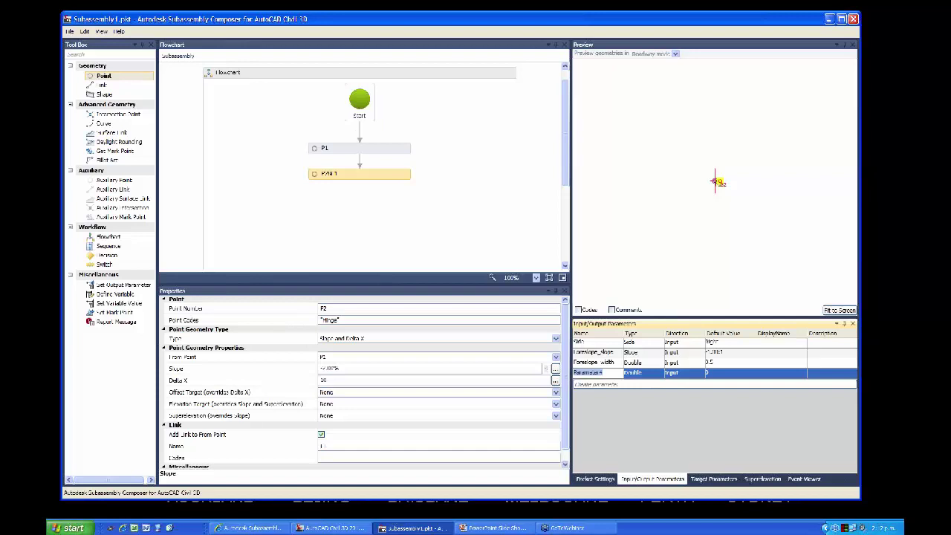
{"action": "type", "text": "Backslope"}
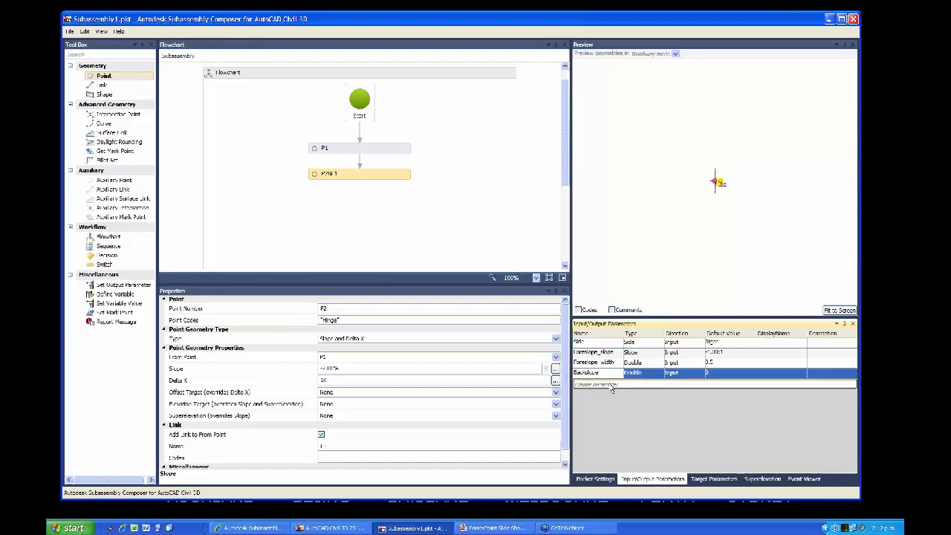
{"action": "type", "text": "slope"}
- Change the Backslope_slope parameter's type to Slope and set its default value to 1.00:1
{"action": "left_click", "coordinate": [653, 376]}
{"action": "left_click", "coordinate": [654, 376]}
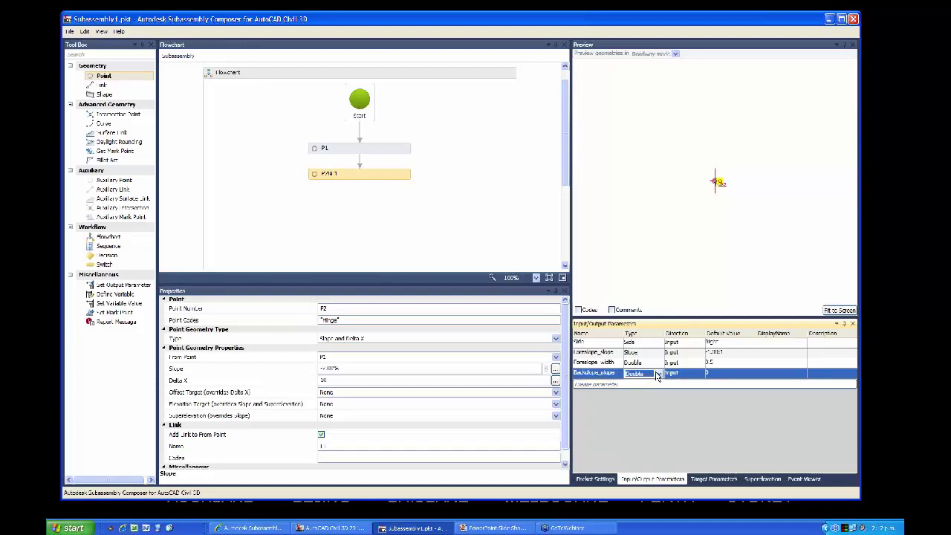
{"action": "left_click", "coordinate": [659, 374]}
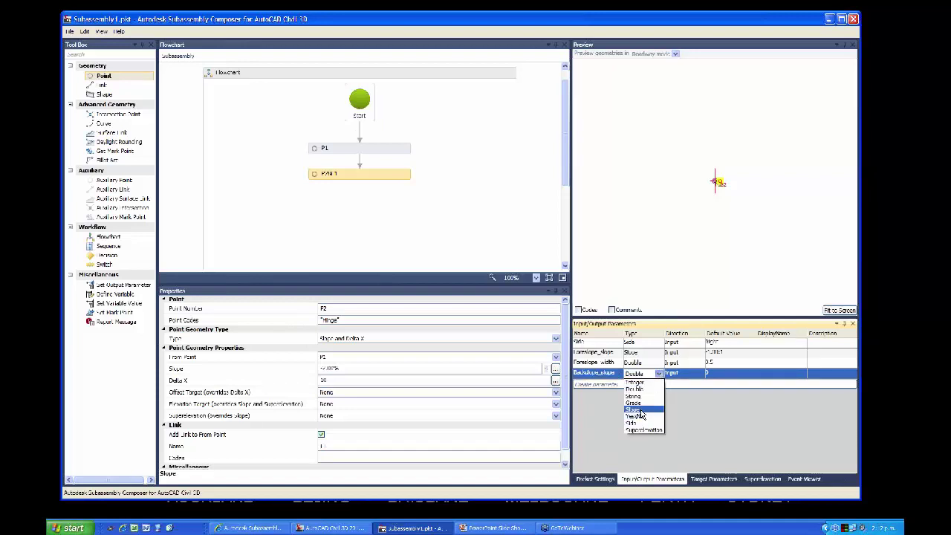
{"action": "left_click", "coordinate": [643, 410]}
{"action": "left_click", "coordinate": [724, 377]}
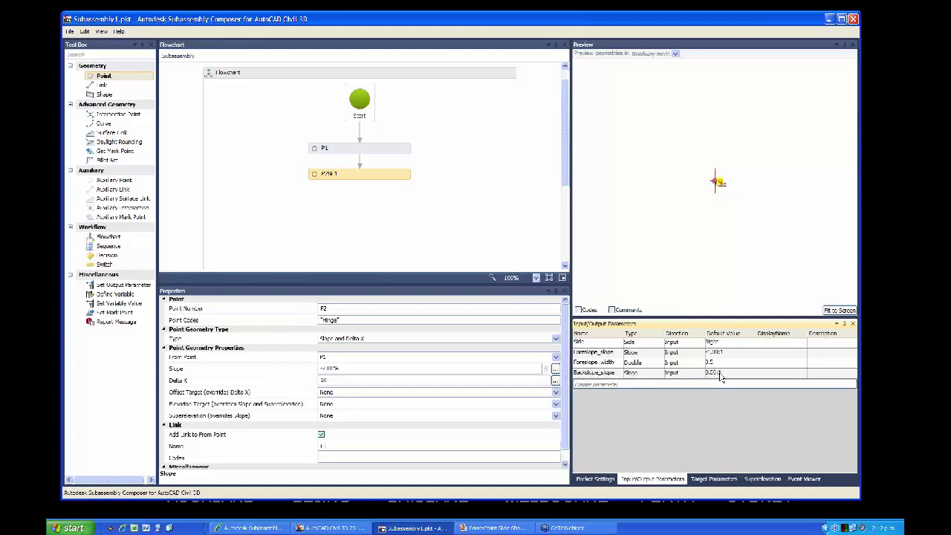
{"action": "left_click", "coordinate": [725, 377]}
{"action": "left_click", "coordinate": [725, 378]}
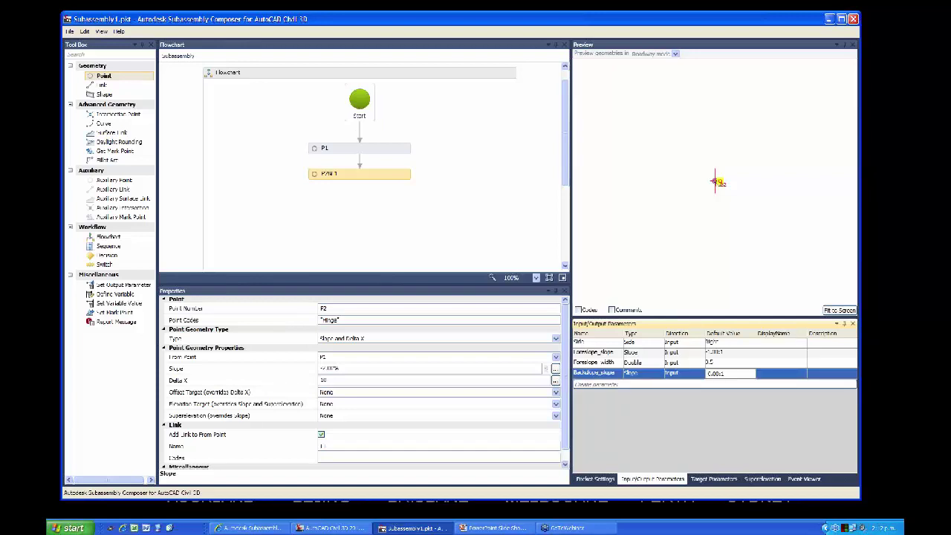
{"action": "left_click_drag", "start_coordinate": [725, 373], "coordinate": [707, 376]}
{"action": "type", "text": "1"}
{"action": "left_click", "coordinate": [724, 403]}
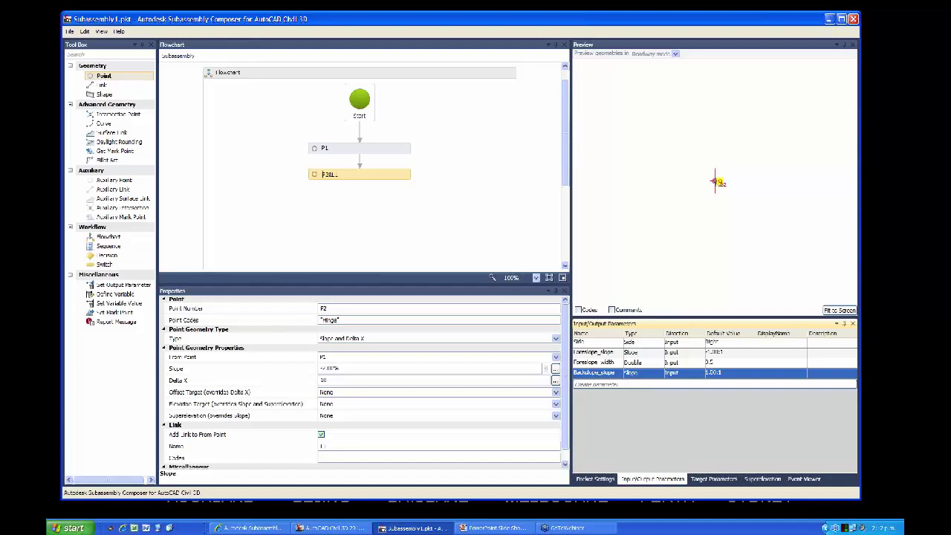
- Set point P2's Slope to Foreslope_slope and its Delta X to Foreslope_width, and fit the preview to the geometry
{"action": "double_click", "coordinate": [329, 368]}
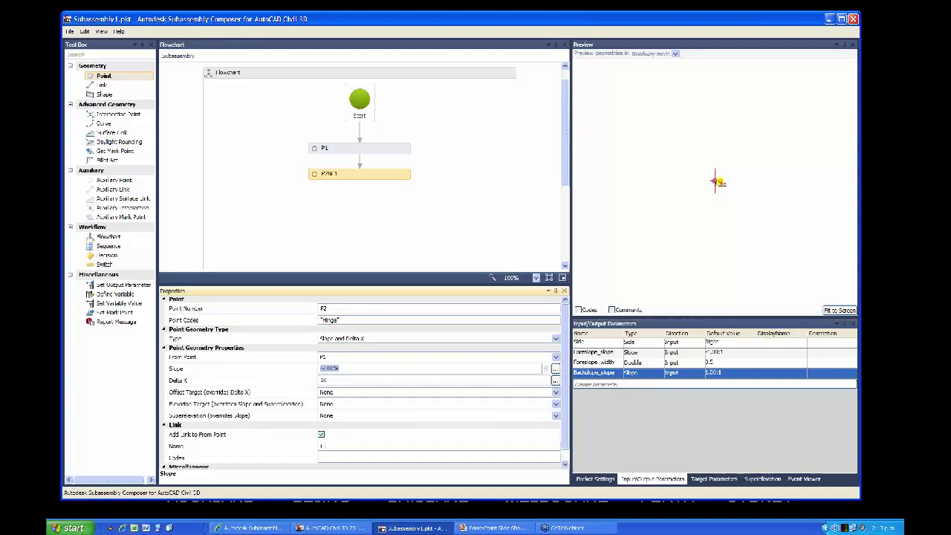
{"action": "type", "text": "Backslop"}
{"action": "type", "text": "e_slope"}
{"action": "left_click", "coordinate": [325, 380]}
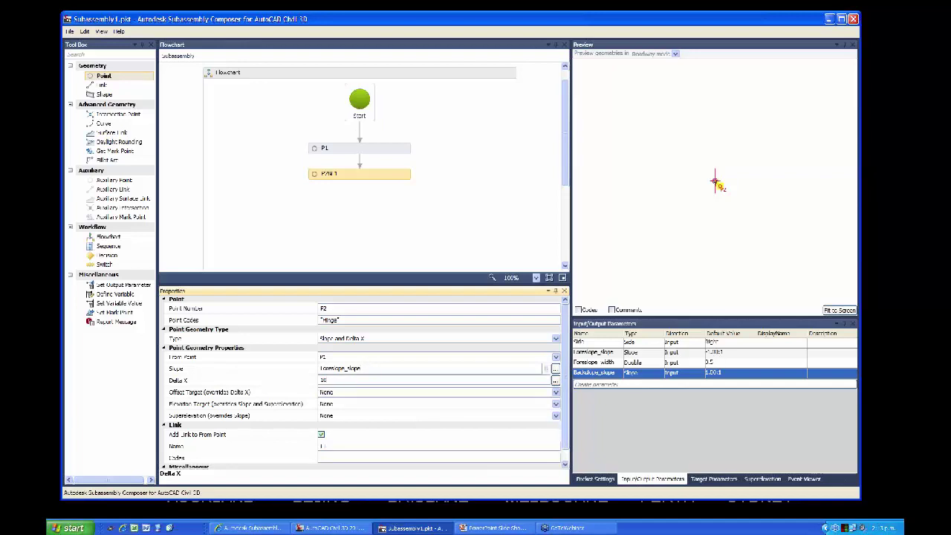
{"action": "double_click", "coordinate": [323, 380]}
{"action": "type", "text": "10"}
{"action": "type", "text": "lop"}
{"action": "type", "text": "e_wid"}
{"action": "type", "text": "th"}
{"action": "key", "text": "shift+Tab"}
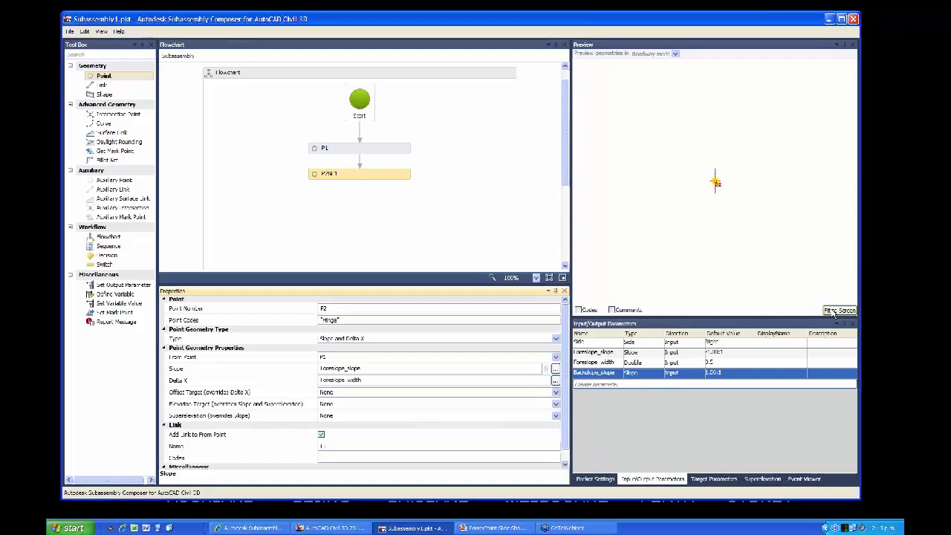
{"action": "left_click", "coordinate": [834, 312]}
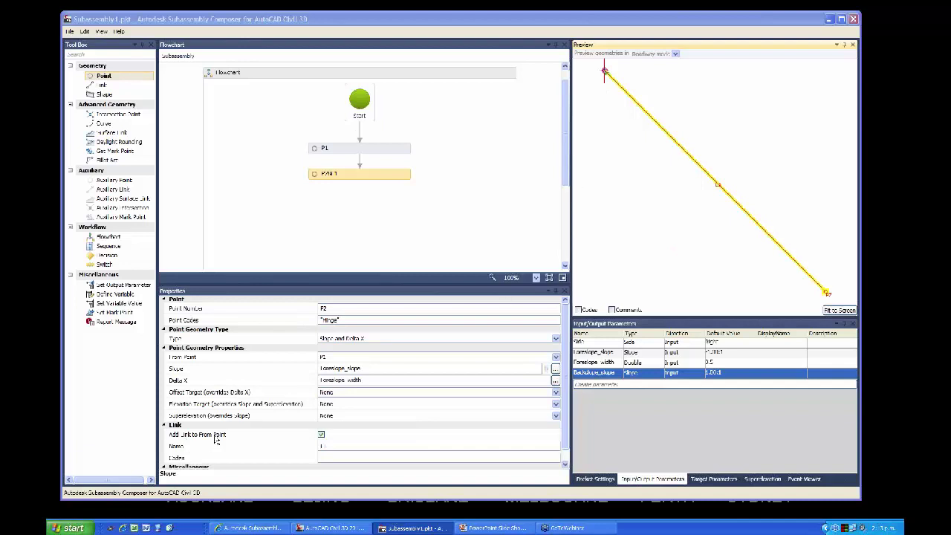
- Keep the link from P1 to P2, assign it the codes "Top","Datum", and display codes in the preview
{"action": "left_click", "coordinate": [321, 435]}
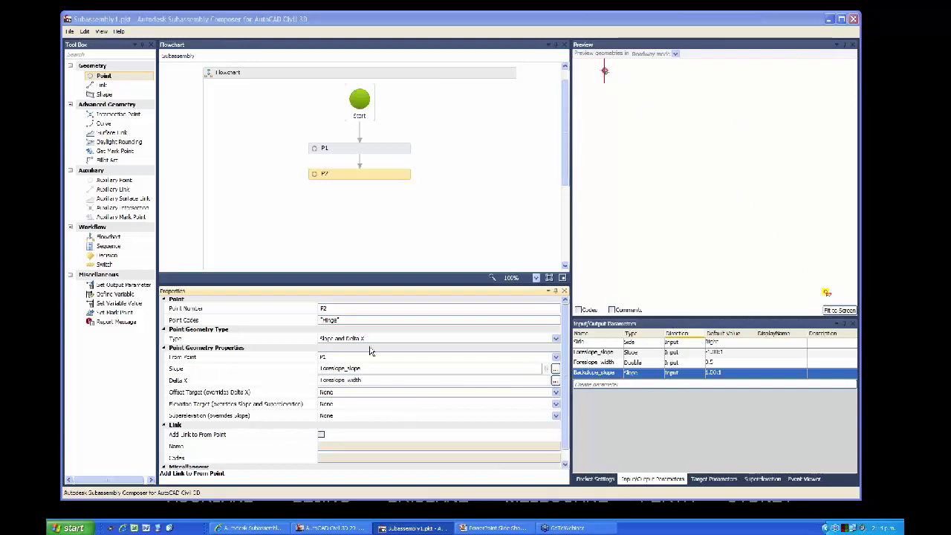
{"action": "left_click", "coordinate": [322, 436]}
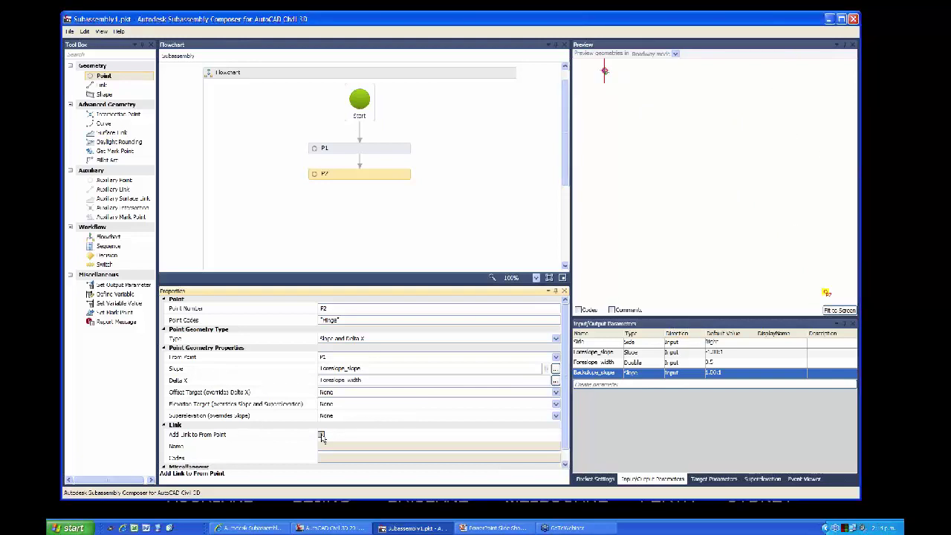
{"action": "left_click", "coordinate": [327, 458]}
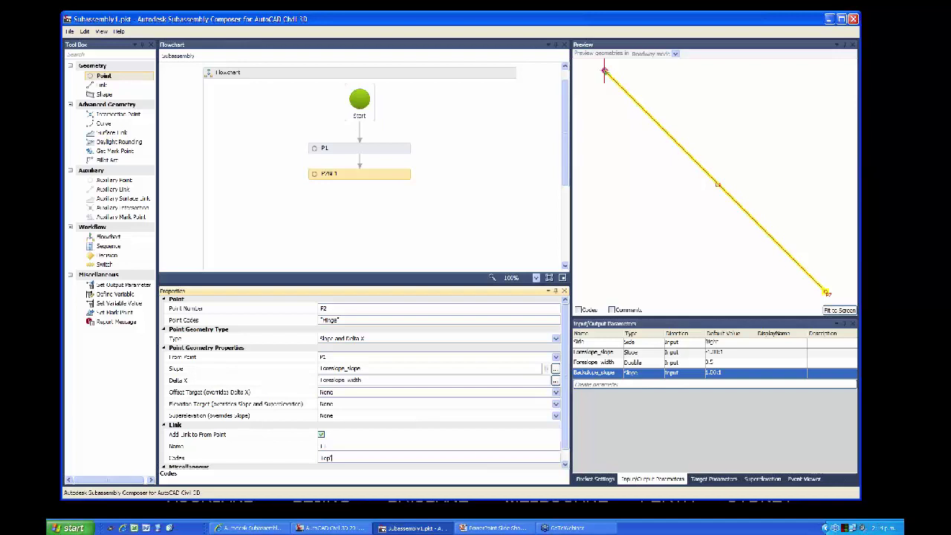
{"action": "type", "text": "\"Datum"}
{"action": "left_click_drag", "start_coordinate": [567, 359], "coordinate": [566, 376]}
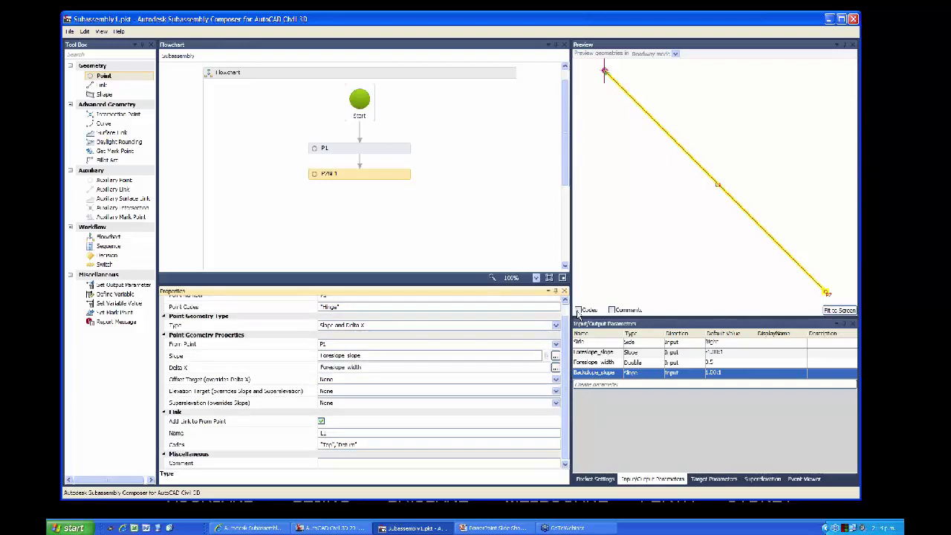
{"action": "left_click", "coordinate": [578, 310]}
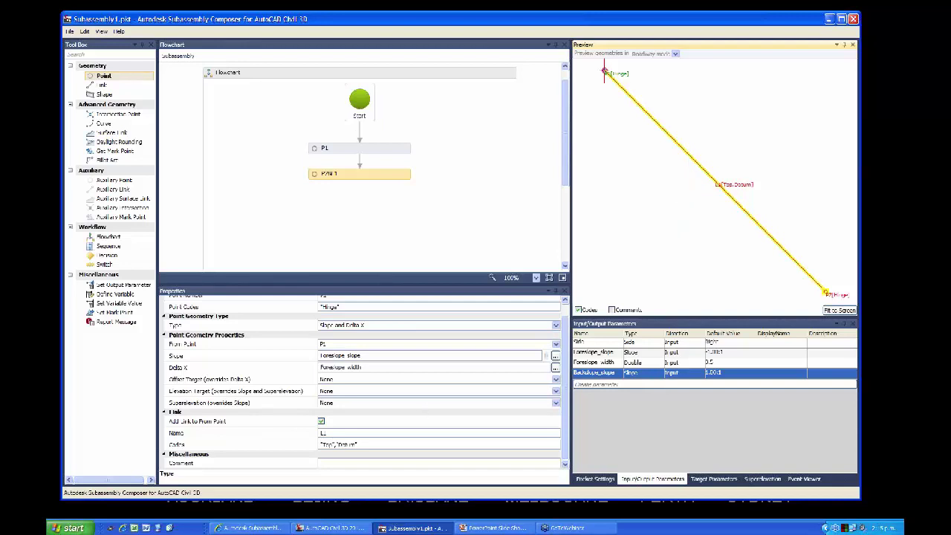
- Remove the "Datum" code from link L1, keeping only "Top"
{"action": "left_click_drag", "start_coordinate": [358, 444], "coordinate": [339, 445]}
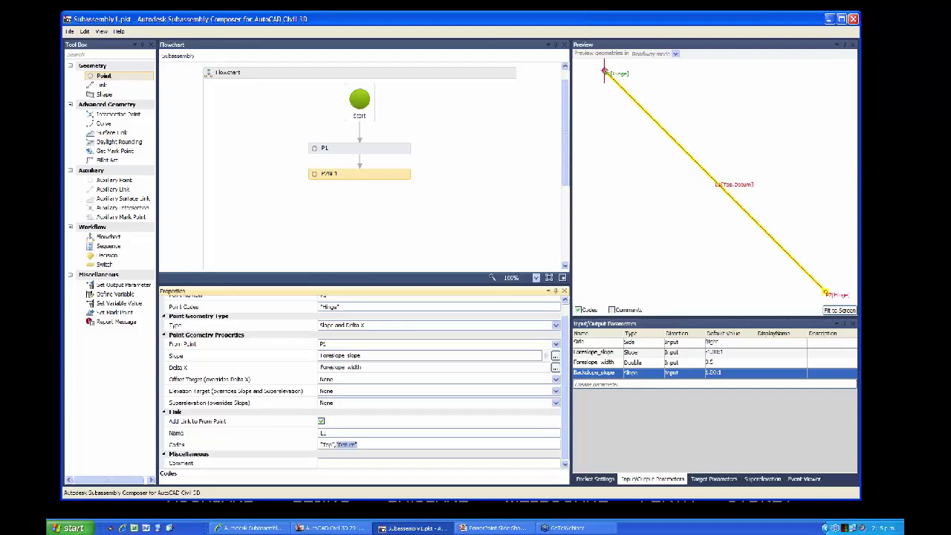
{"action": "key", "text": "BackSpace"}
{"action": "left_click", "coordinate": [439, 432]}
- Misspell the parameter name in point P2's Slope to inspect the validation error markers, and restore it to Foreslope_slope
{"action": "left_click", "coordinate": [556, 368]}
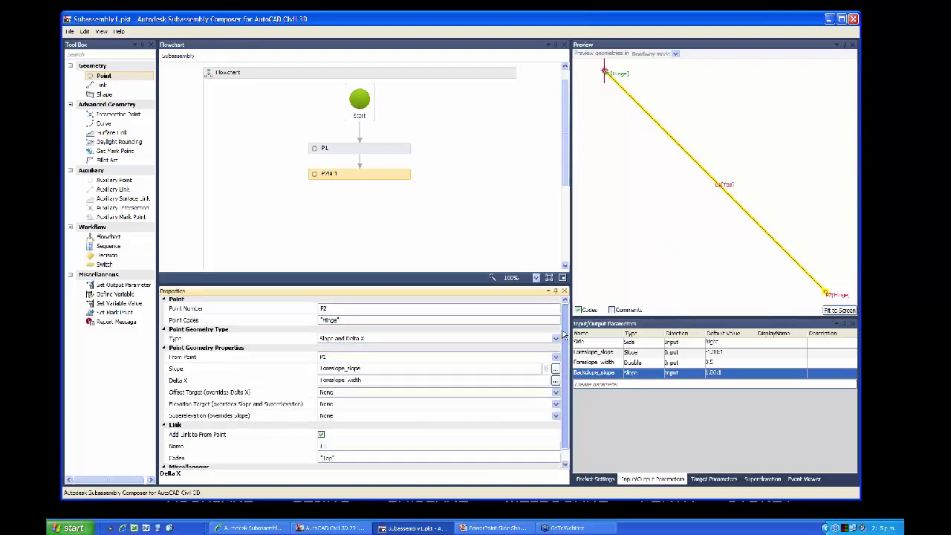
{"action": "key", "text": "Up"}
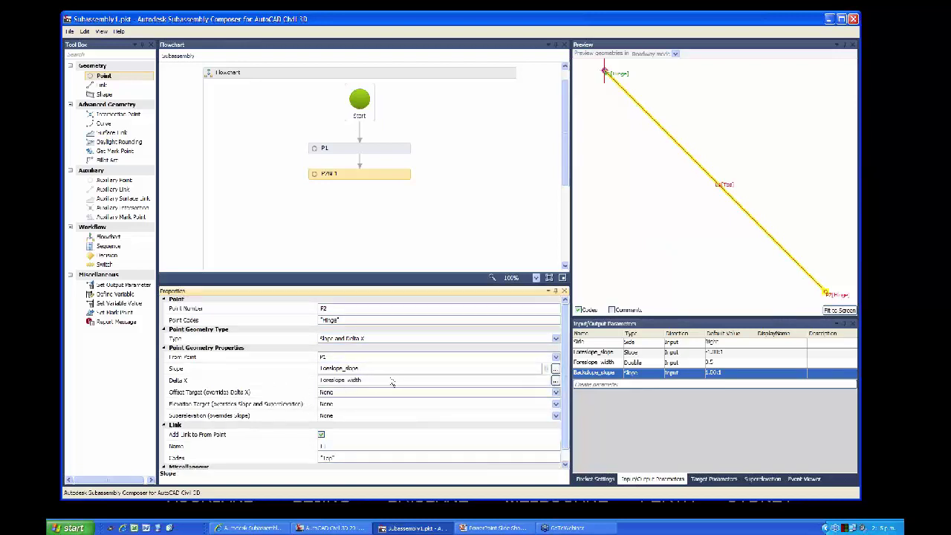
{"action": "key", "text": "Down"}
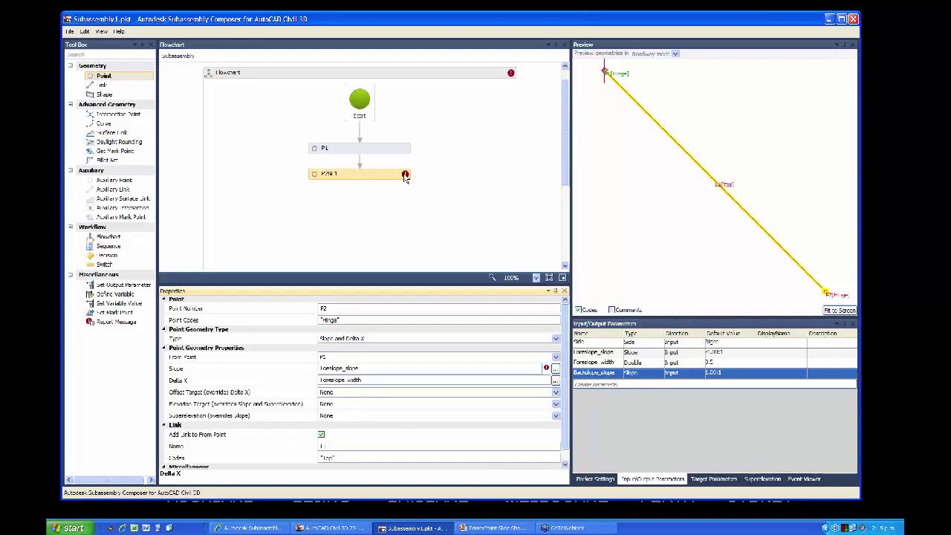
{"action": "mouse_move", "coordinate": [405, 175]}
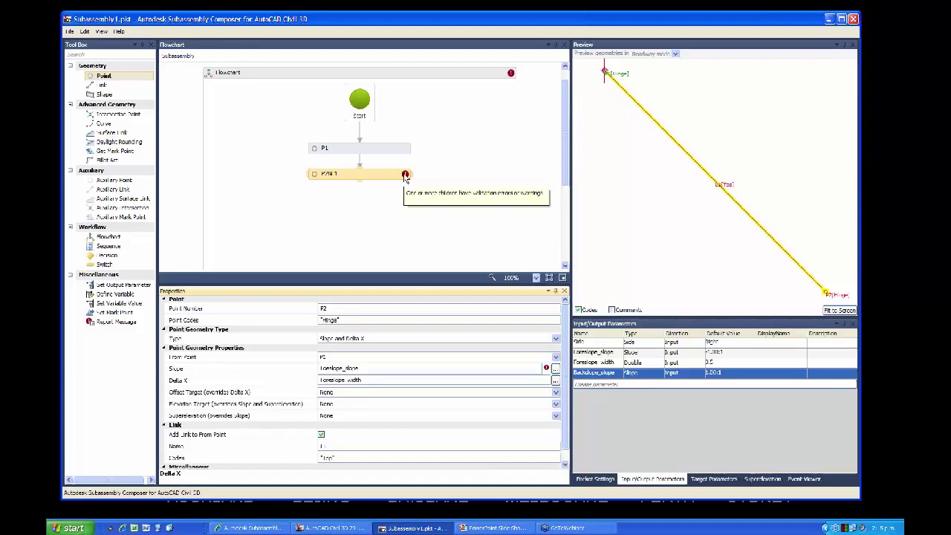
{"action": "mouse_move", "coordinate": [547, 373]}
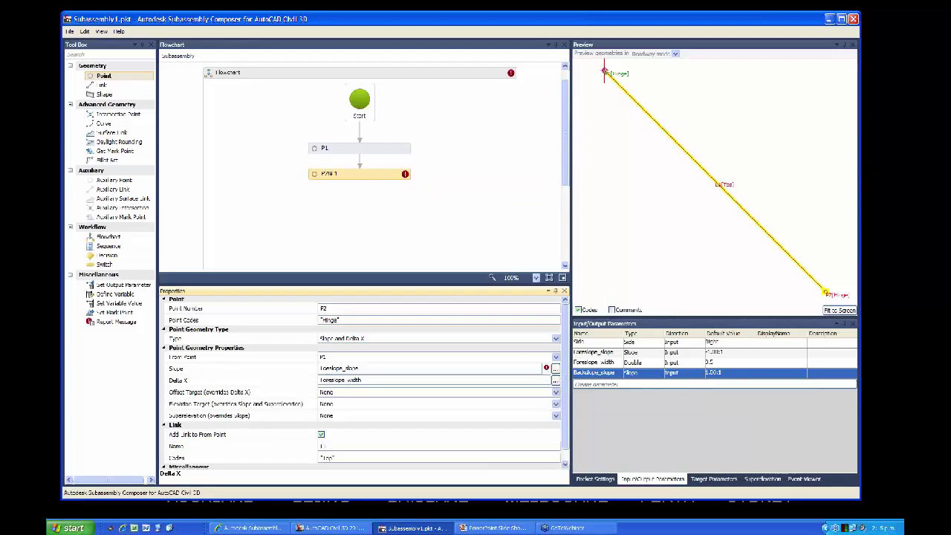
{"action": "left_click", "coordinate": [345, 368]}
{"action": "left_click", "coordinate": [392, 383]}
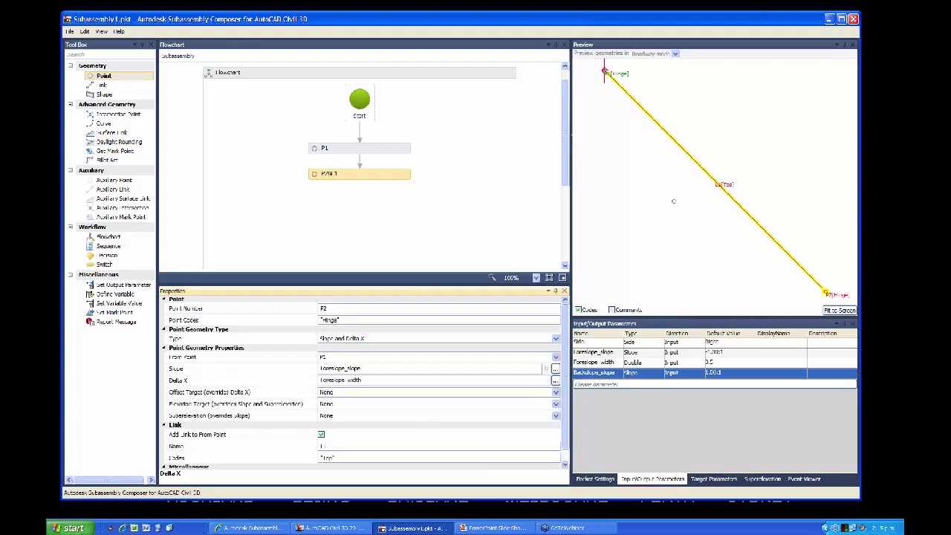
- Add a third point with its link to the flowchart below P2&L1
{"action": "scroll", "coordinate": [615, 215], "scroll_direction": "down", "scroll_amount": 1}
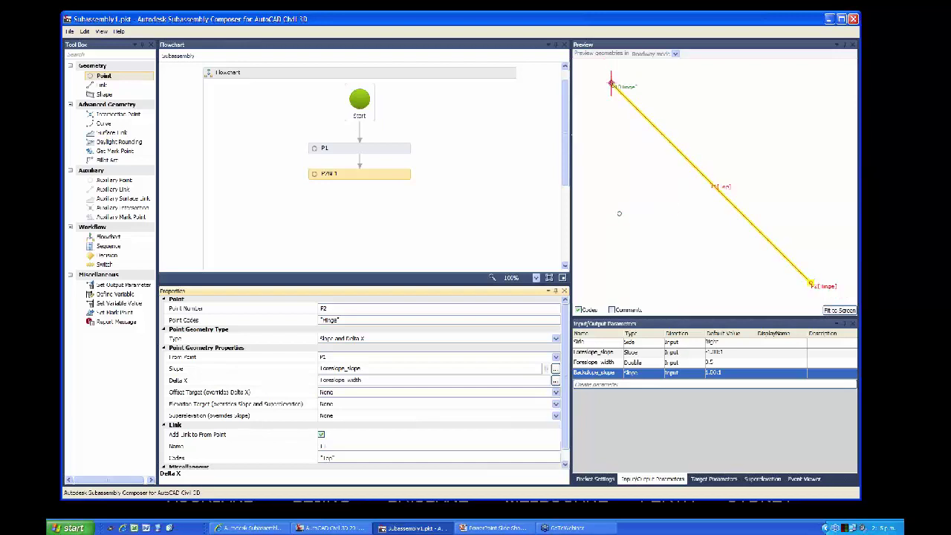
{"action": "left_click_drag", "start_coordinate": [682, 214], "coordinate": [626, 213]}
{"action": "scroll", "coordinate": [626, 213], "scroll_direction": "down", "scroll_amount": 2}
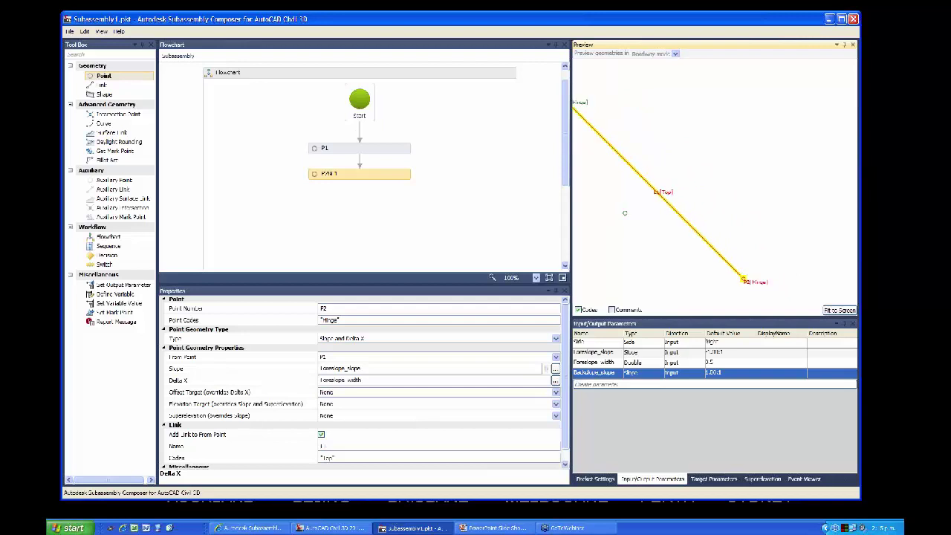
{"action": "left_click_drag", "start_coordinate": [625, 213], "coordinate": [661, 173]}
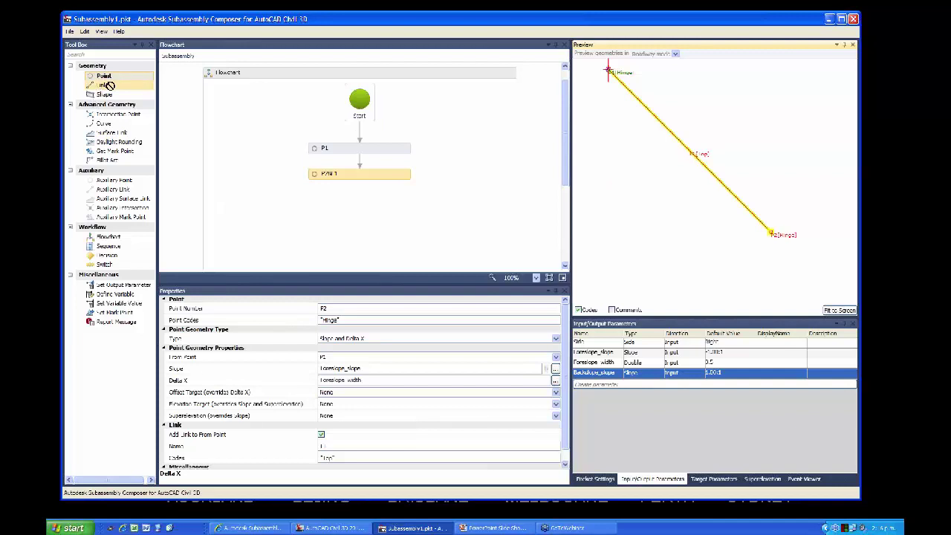
{"action": "left_click_drag", "start_coordinate": [108, 85], "coordinate": [364, 211]}
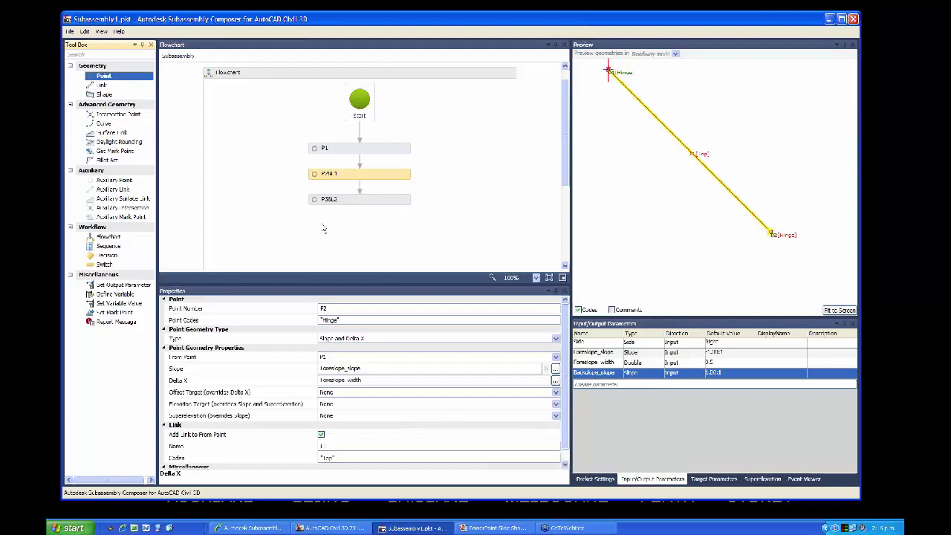
- Set the geometry type of point P3 to Angle and Distance
{"action": "left_click", "coordinate": [327, 199]}
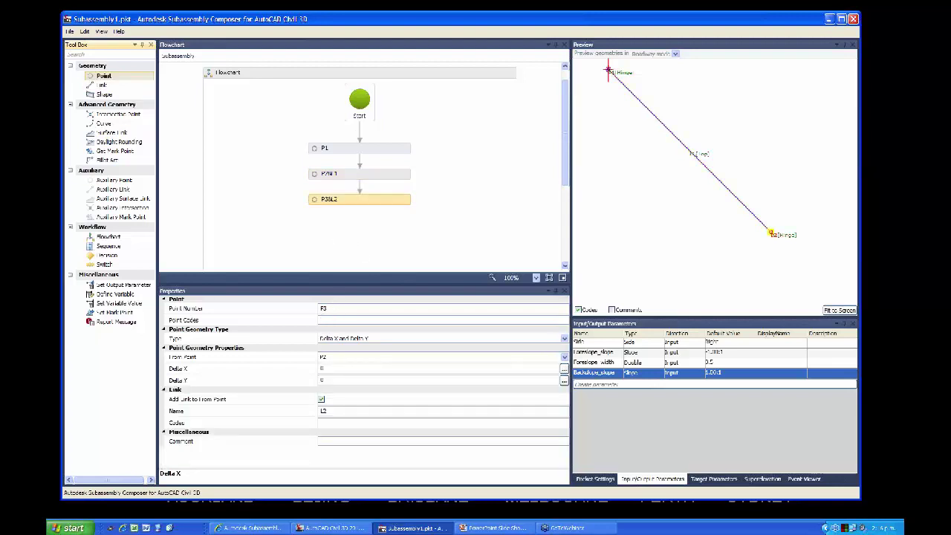
{"action": "left_click", "coordinate": [380, 344]}
{"action": "left_click", "coordinate": [386, 345]}
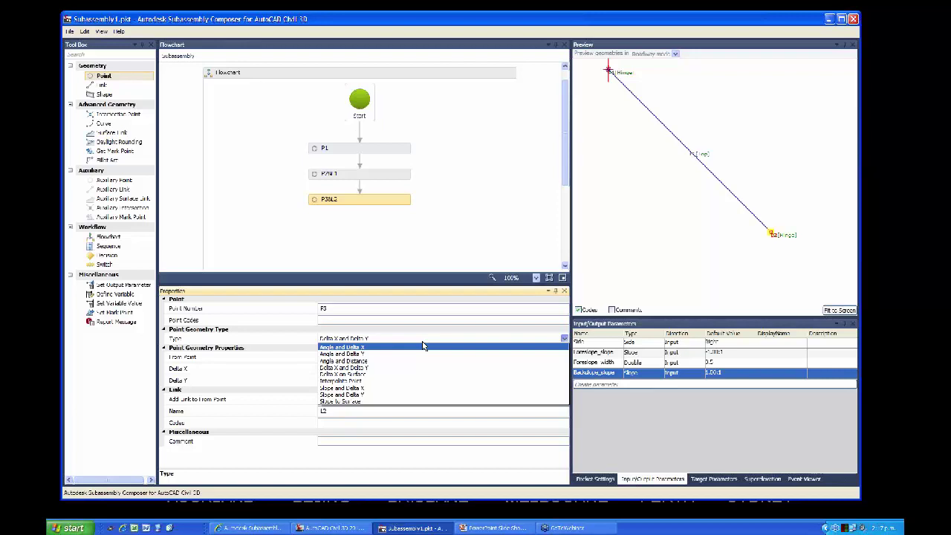
{"action": "left_click", "coordinate": [371, 362]}
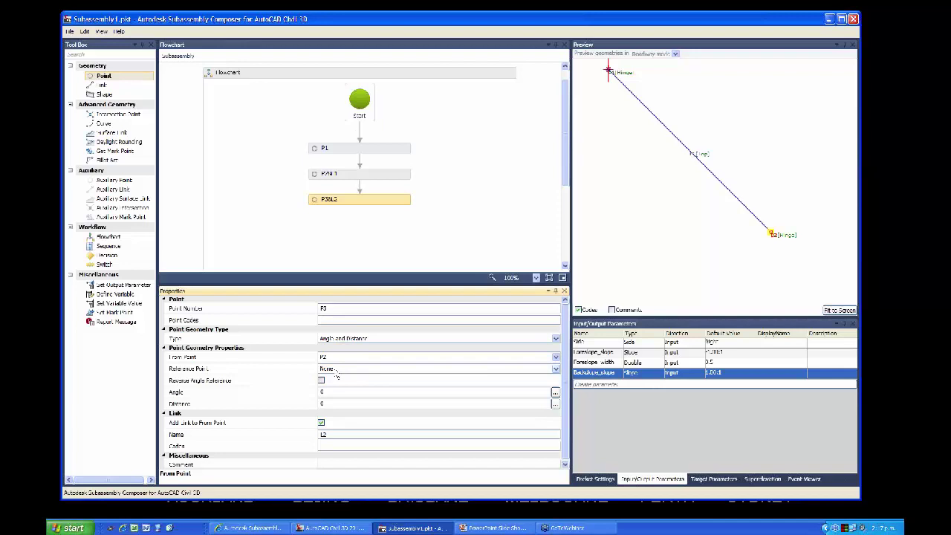
- Set point P3's From Point to P1 and its Reference Point to P2
{"action": "left_click", "coordinate": [333, 358]}
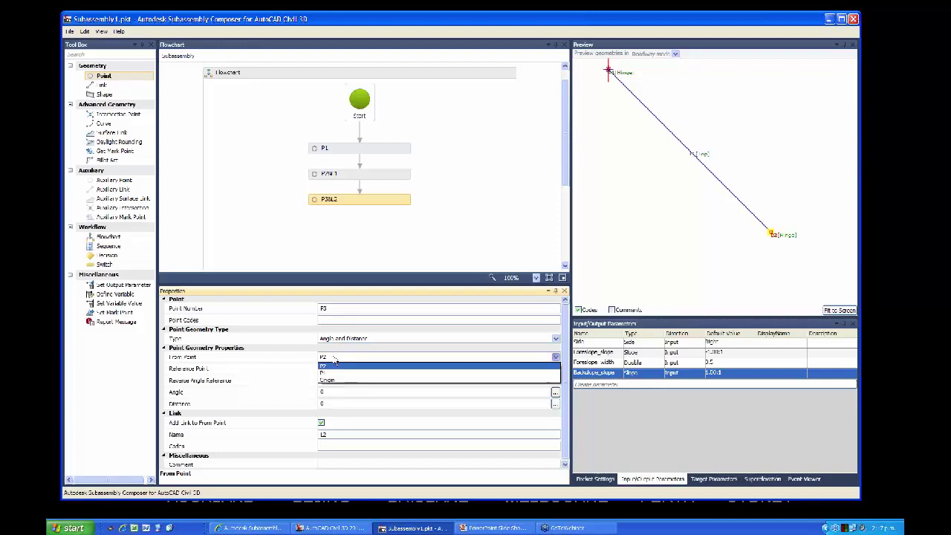
{"action": "left_click", "coordinate": [334, 373]}
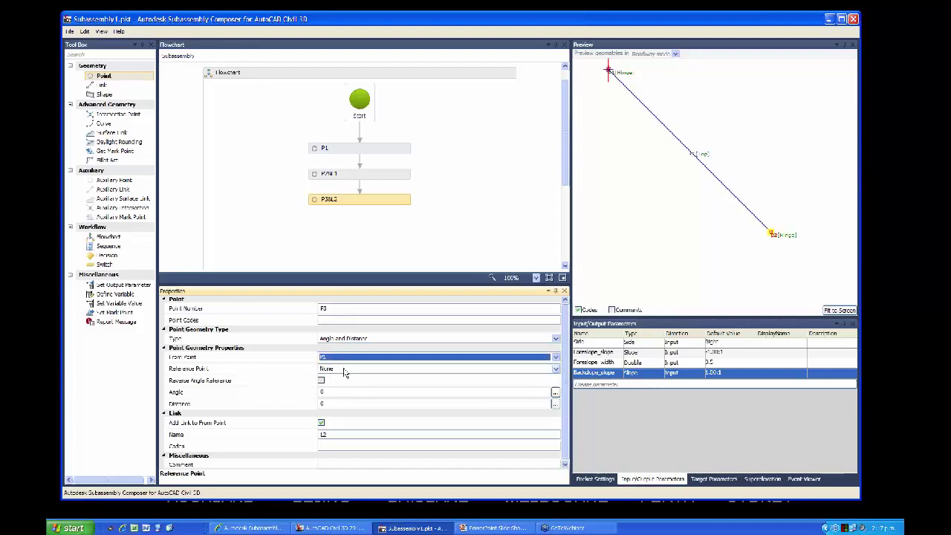
{"action": "left_click", "coordinate": [344, 370]}
{"action": "left_click", "coordinate": [354, 378]}
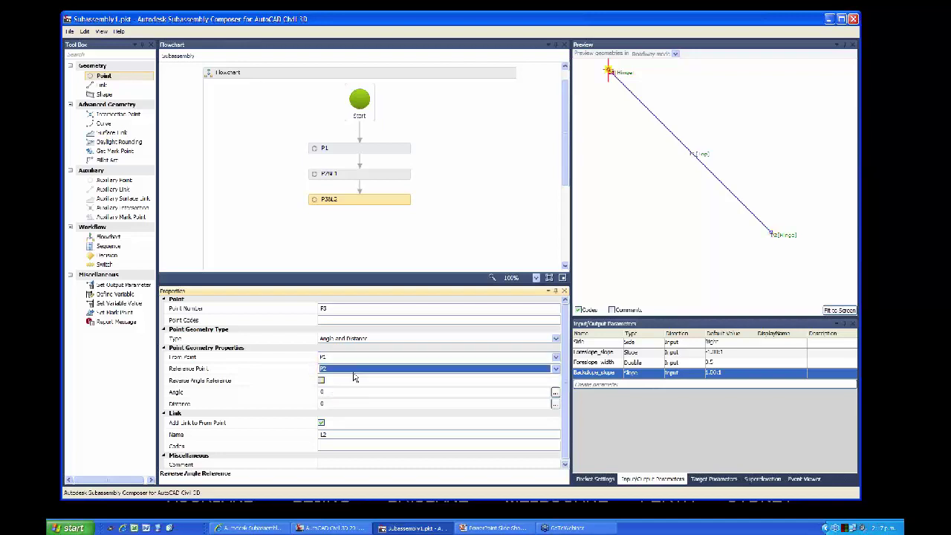
{"action": "left_click", "coordinate": [724, 134]}
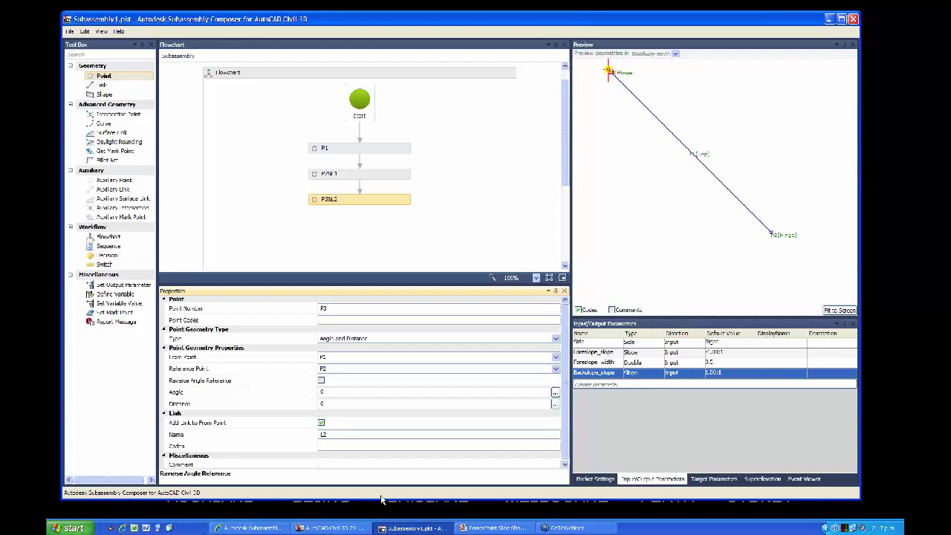
- Set point P3's Angle to -90 and its Distance to 0.05
{"action": "left_click", "coordinate": [332, 394]}
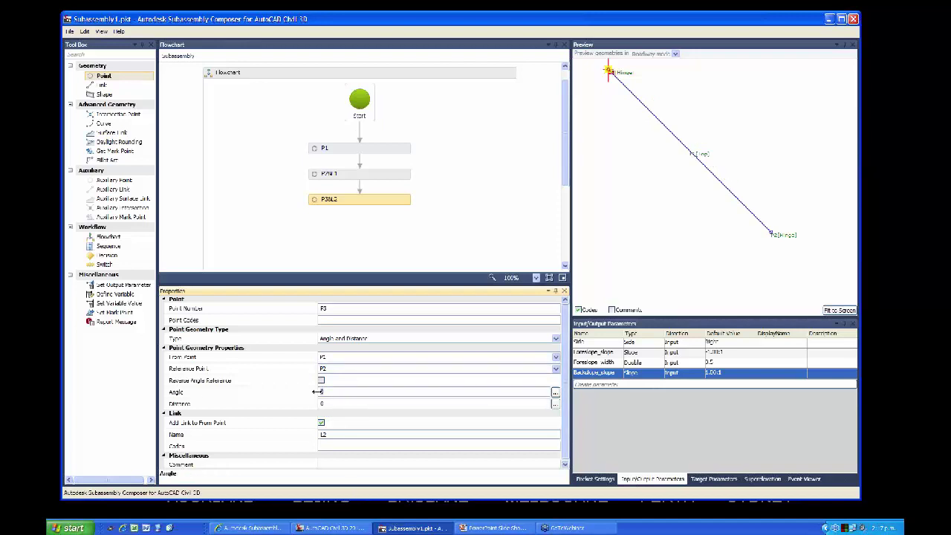
{"action": "type", "text": "90"}
{"action": "left_click", "coordinate": [349, 407]}
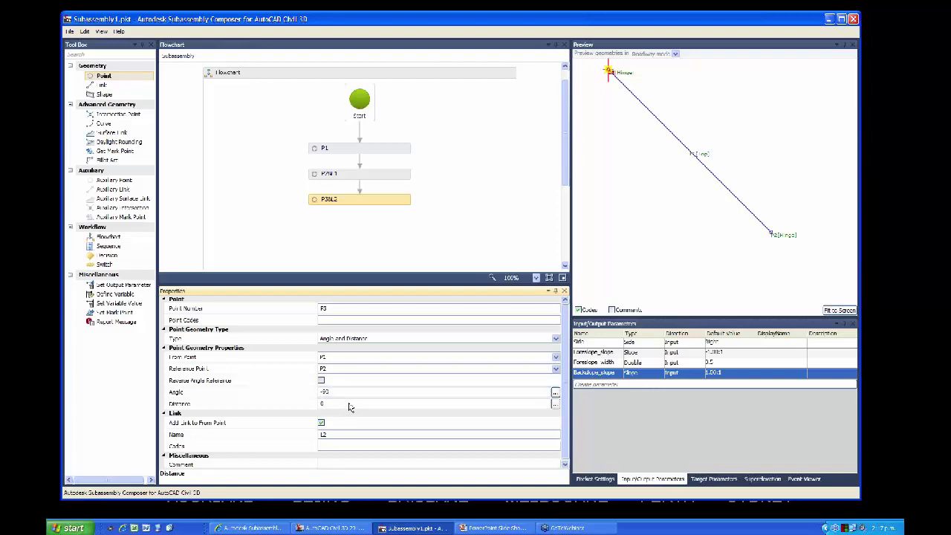
{"action": "left_click", "coordinate": [346, 408]}
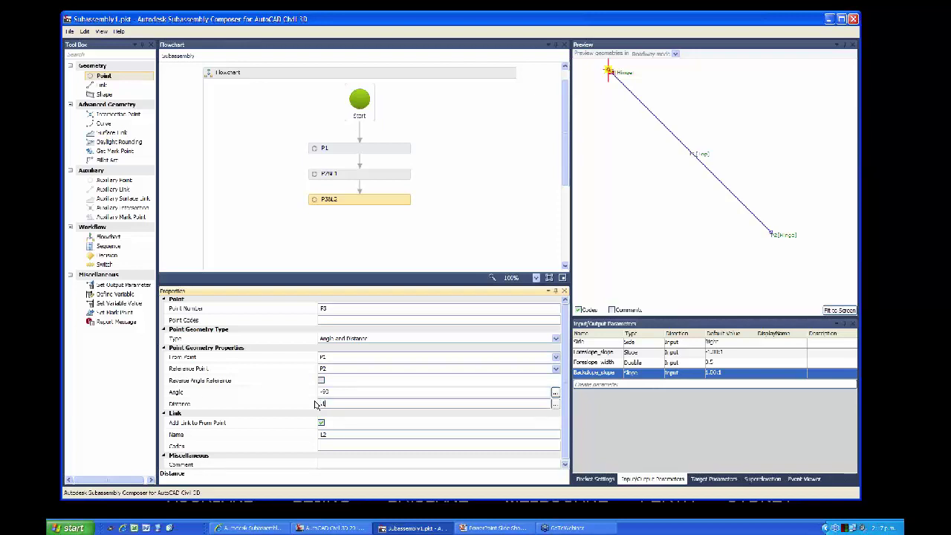
{"action": "type", "text": "1"}
{"action": "type", "text": "05"}
{"action": "left_click", "coordinate": [352, 396]}
{"action": "key", "text": "Return"}
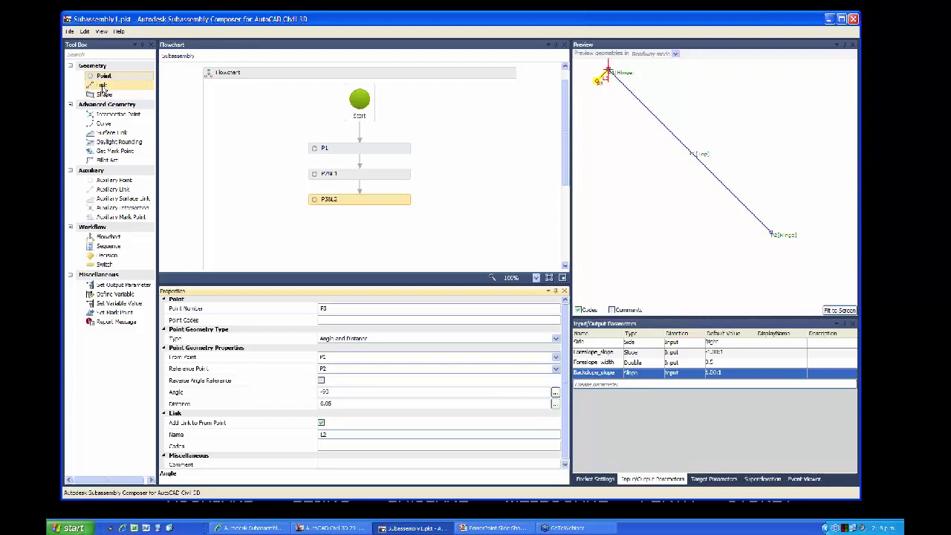
- Add a fourth point with its link below P3&L2, with From Point P2 and the Angle and Distance geometry type
{"action": "left_click_drag", "start_coordinate": [103, 87], "coordinate": [359, 222]}
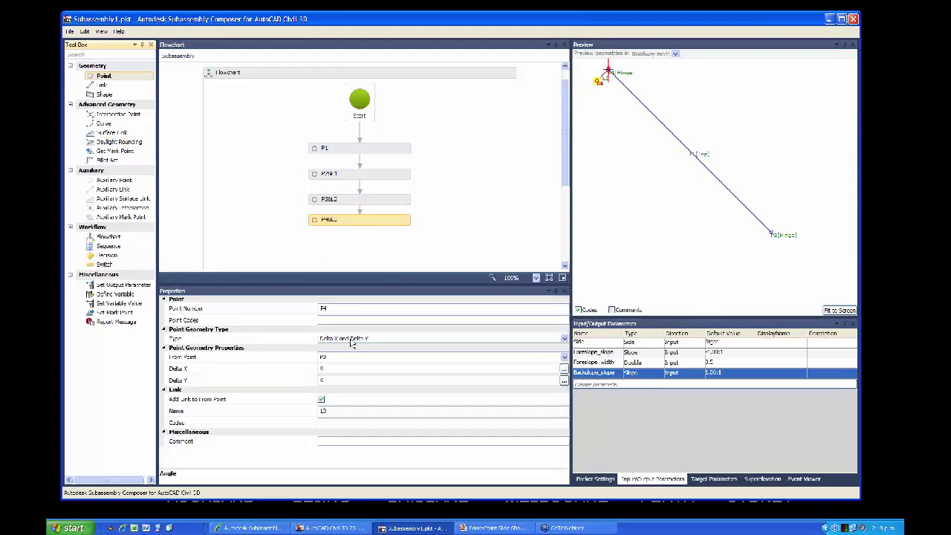
{"action": "left_click", "coordinate": [334, 363]}
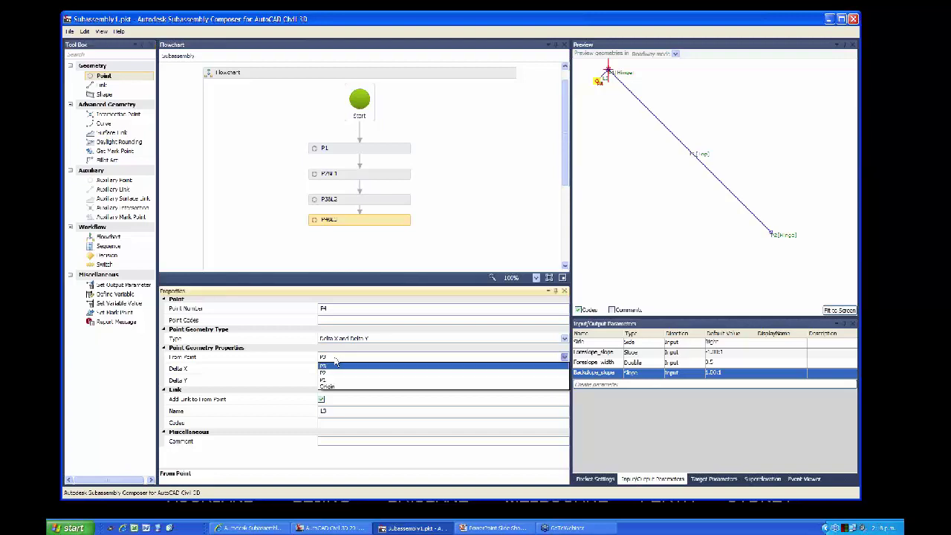
{"action": "left_click", "coordinate": [335, 377]}
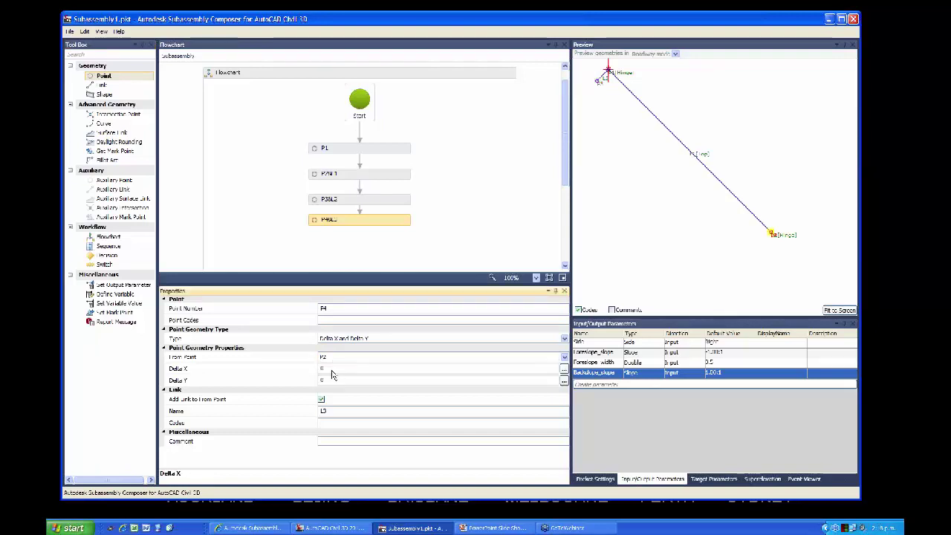
{"action": "left_click", "coordinate": [386, 338]}
{"action": "left_click", "coordinate": [385, 338]}
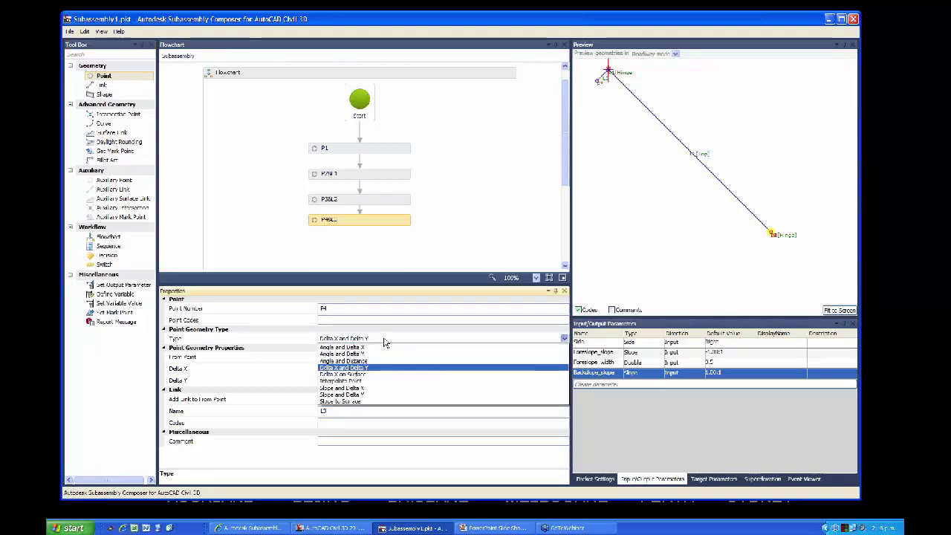
{"action": "left_click", "coordinate": [351, 367]}
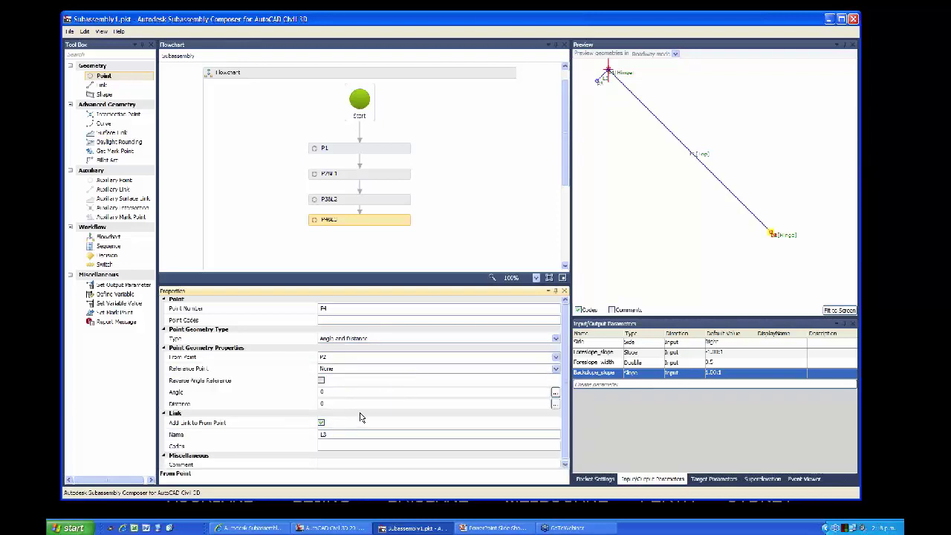
- Set point P4's Reference Point to P1, its Angle to 90 and its Distance to 0.05
{"action": "left_click", "coordinate": [343, 369]}
{"action": "left_click", "coordinate": [327, 384]}
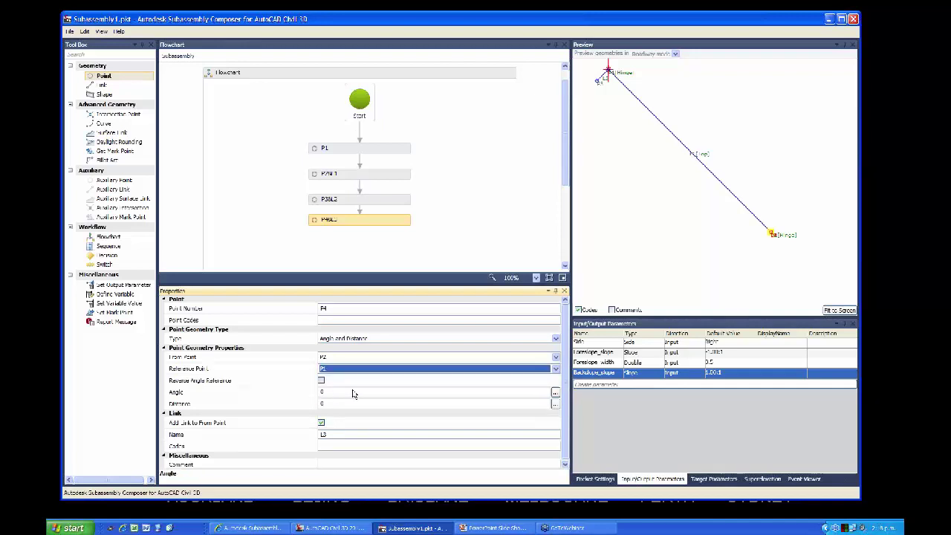
{"action": "left_click", "coordinate": [334, 393]}
{"action": "left_click", "coordinate": [335, 392]}
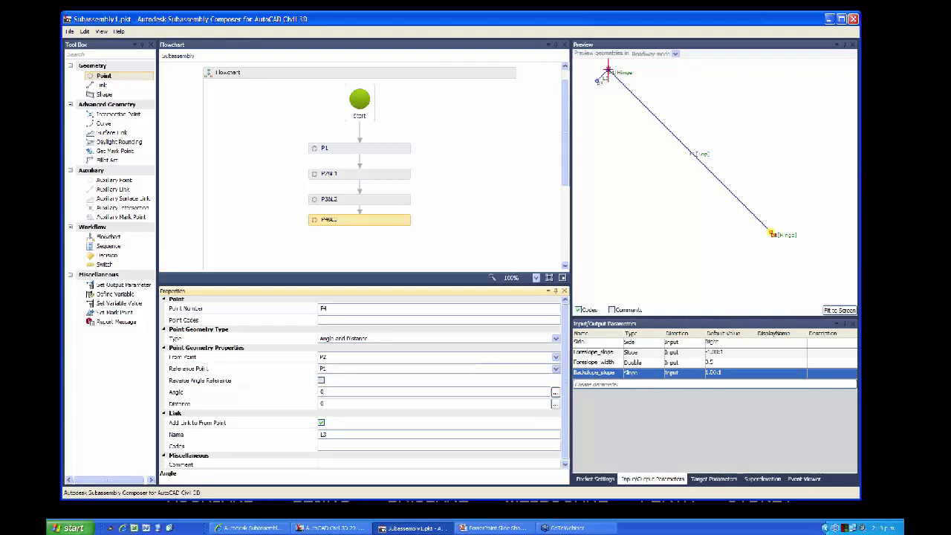
{"action": "type", "text": "90"}
{"action": "left_click", "coordinate": [331, 407]}
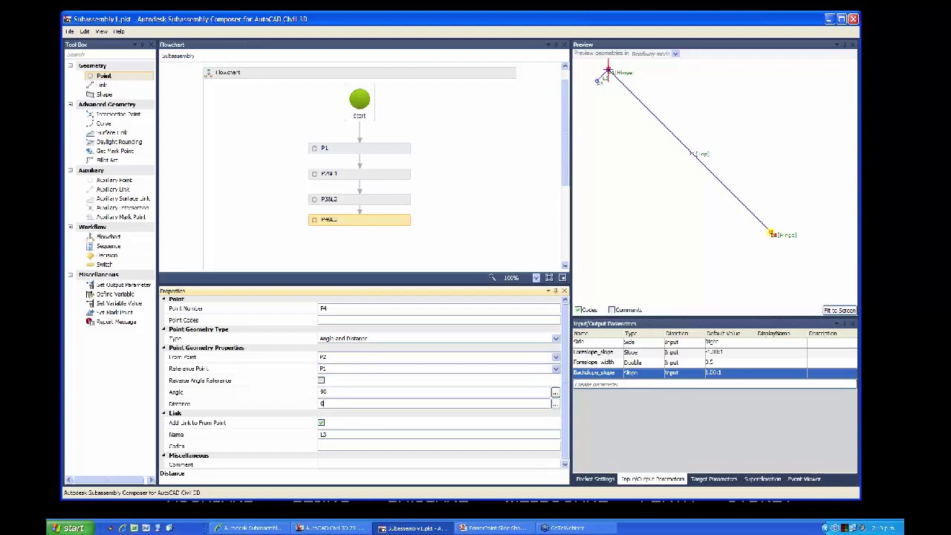
{"action": "left_click", "coordinate": [322, 403]}
{"action": "type", "text": ".05"}
{"action": "left_click", "coordinate": [246, 435]}
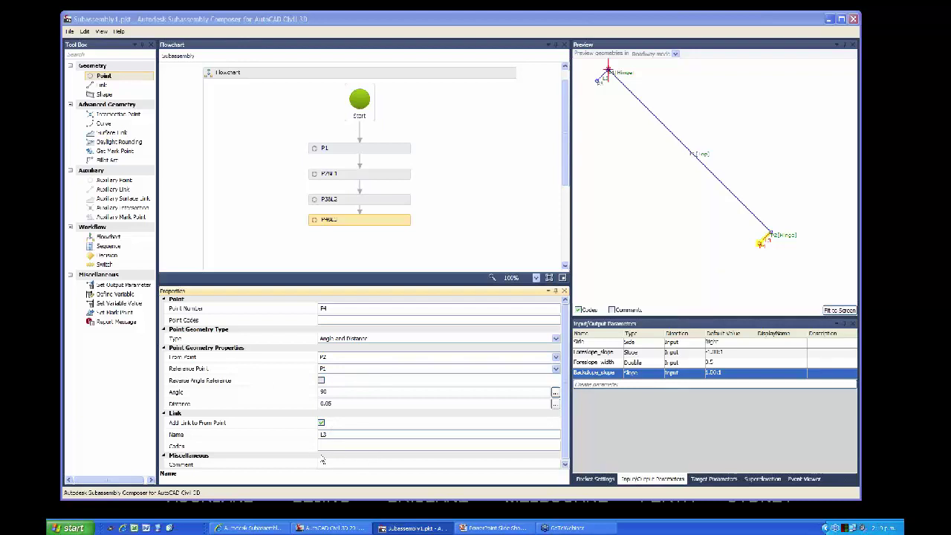
- Assign the code "Datum" to point P4's link L3
{"action": "left_click", "coordinate": [320, 446]}
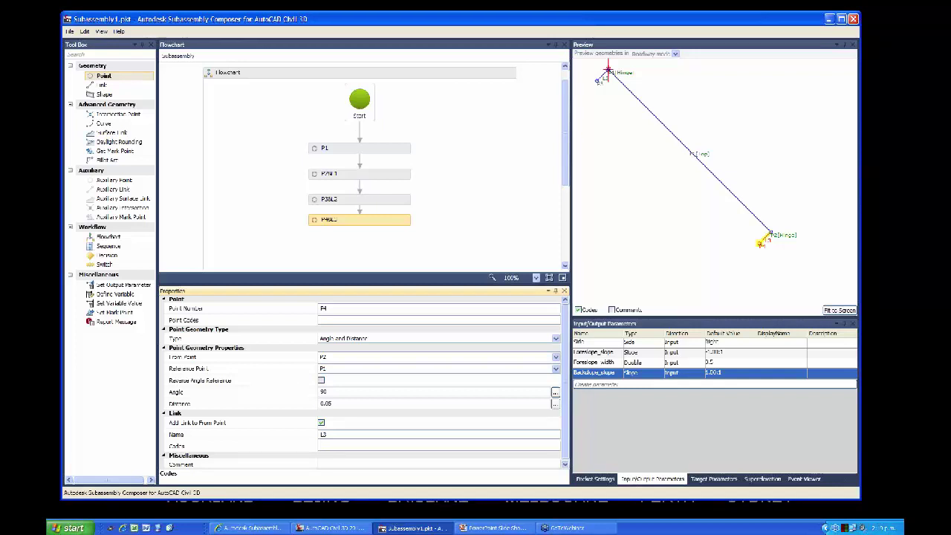
{"action": "type", "text": "Datum"}
{"action": "type", "text": "\""}
{"action": "left_click", "coordinate": [438, 434]}
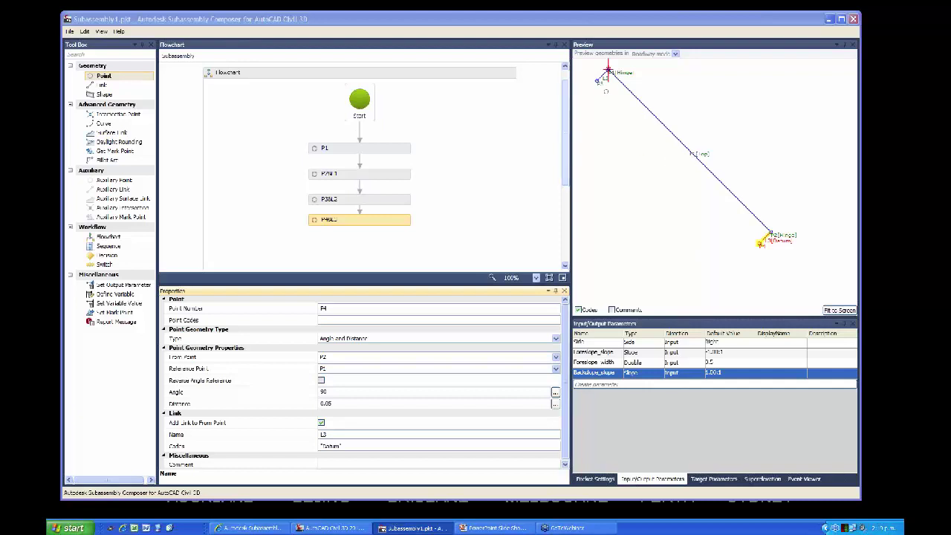
- Add a separate link to the flowchart below P4&L3, running from point P3 to point P4
{"action": "left_click", "coordinate": [103, 85]}
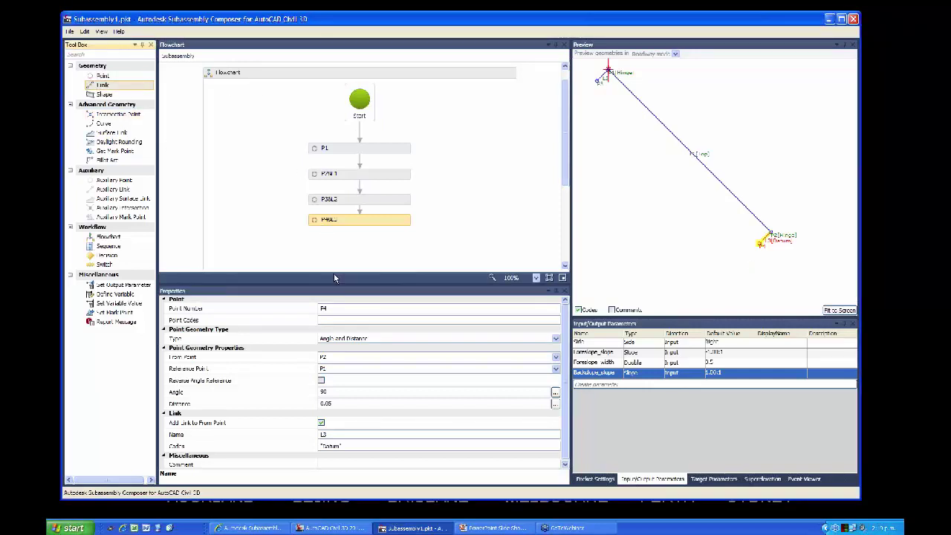
{"action": "left_click_drag", "start_coordinate": [105, 86], "coordinate": [364, 122]}
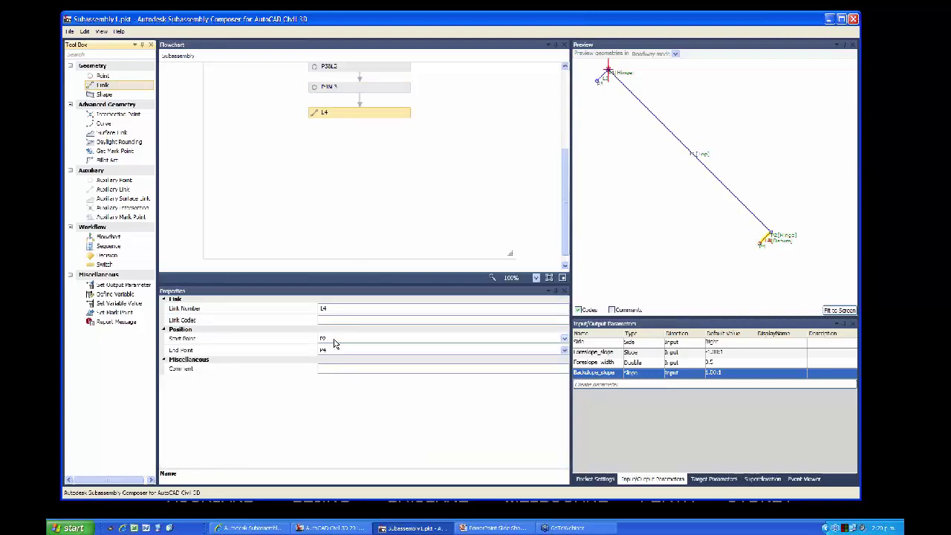
{"action": "left_click", "coordinate": [336, 340]}
{"action": "left_click", "coordinate": [335, 343]}
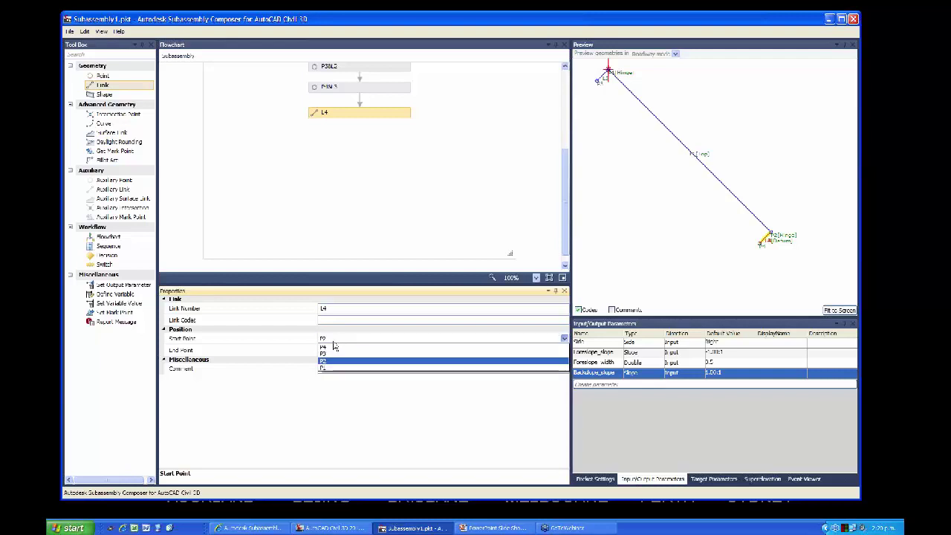
{"action": "left_click", "coordinate": [353, 361]}
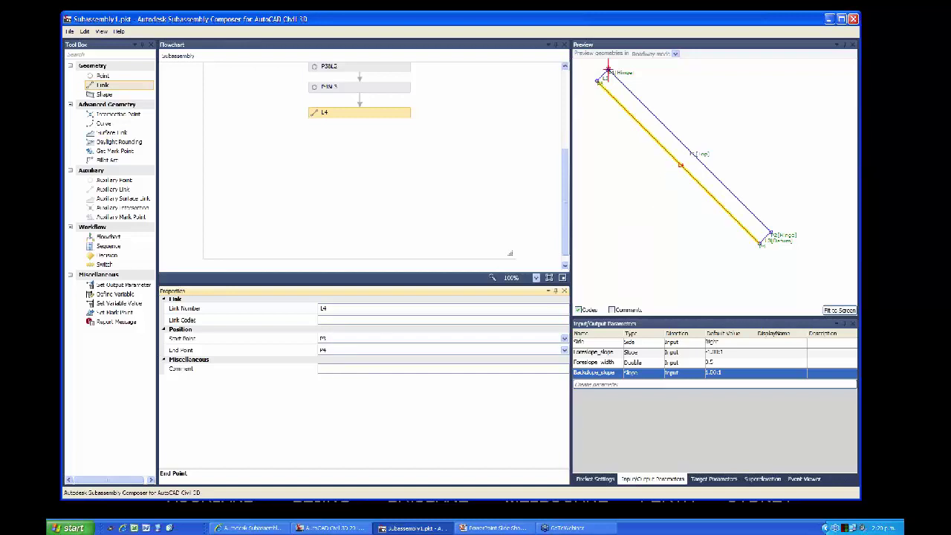
- Assign the code "Datum" to link L4
{"action": "left_click", "coordinate": [329, 321]}
{"action": "type", "text": "\"Da"}
{"action": "type", "text": "tum"}
{"action": "type", "text": "a"}
{"action": "left_click", "coordinate": [342, 309]}
- Add a shape to the flowchart below L4 and give it the shape code "Lined_mat"
{"action": "left_click_drag", "start_coordinate": [104, 95], "coordinate": [379, 182]}
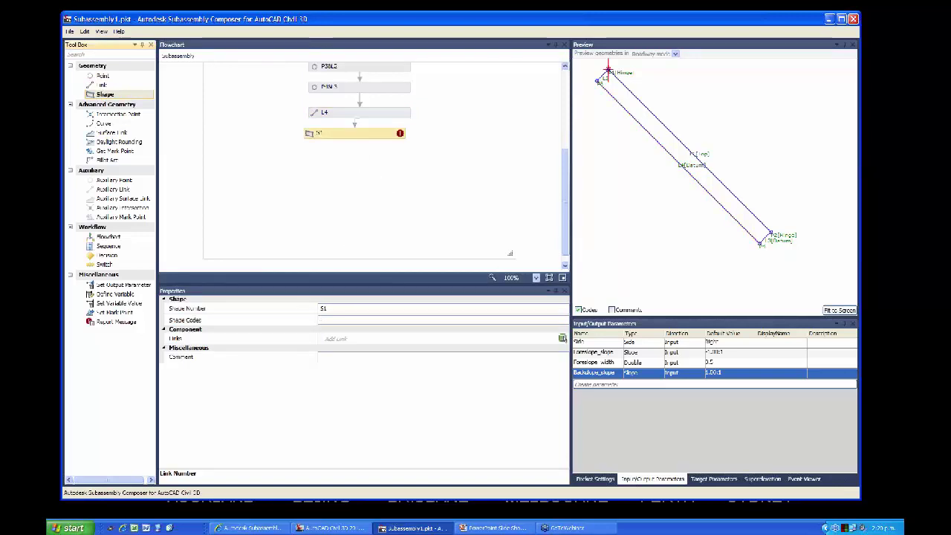
{"action": "left_click", "coordinate": [331, 321]}
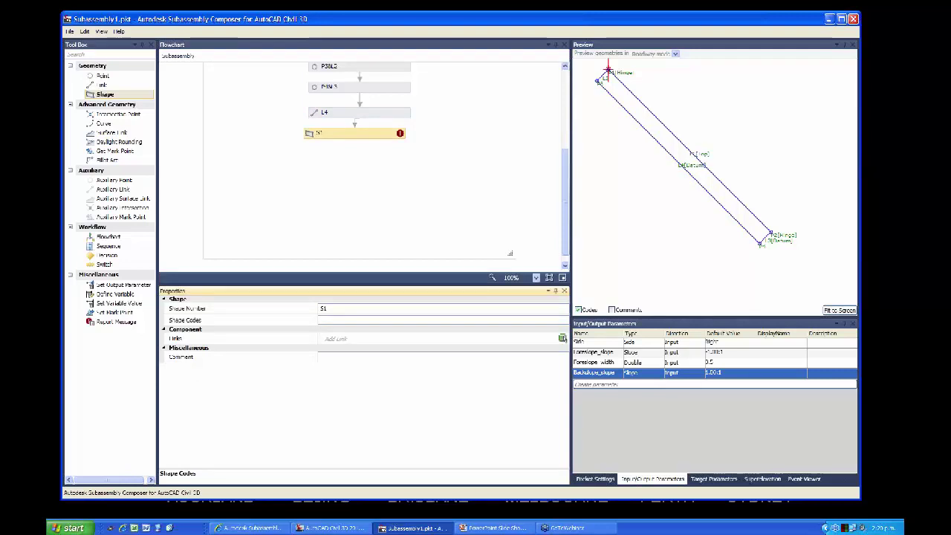
{"action": "type", "text": "1"}
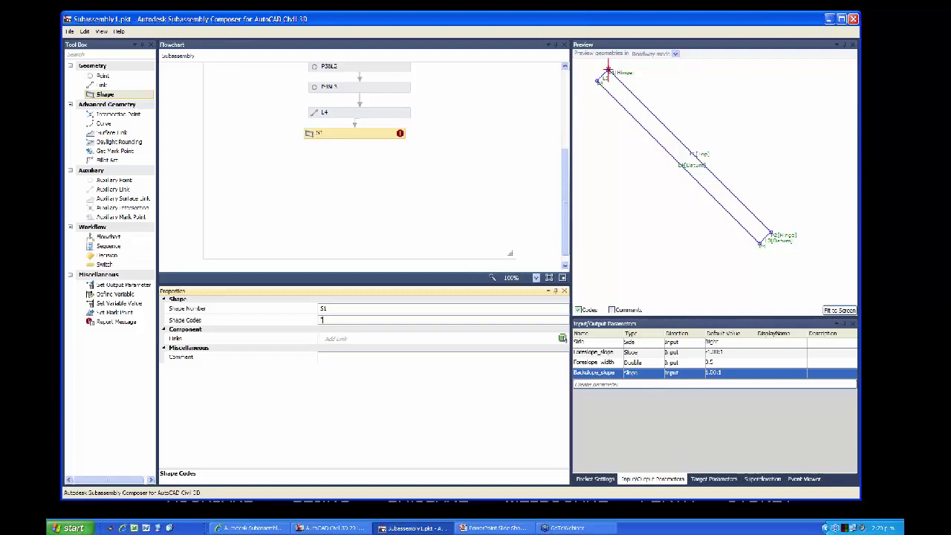
{"action": "type", "text": "Lined_mat\""}
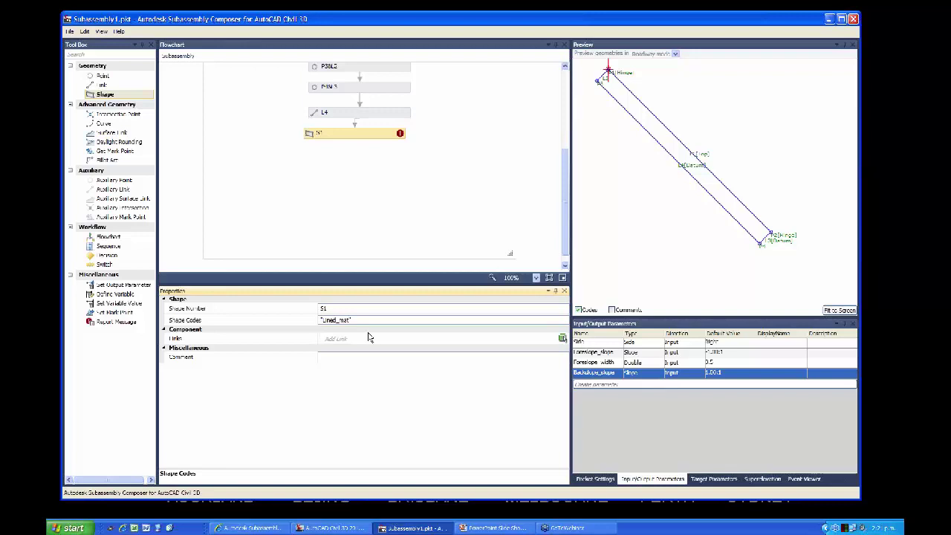
- Define shape S1's links by picking the closed area between links L1 and L4 in the preview
{"action": "left_click", "coordinate": [563, 340]}
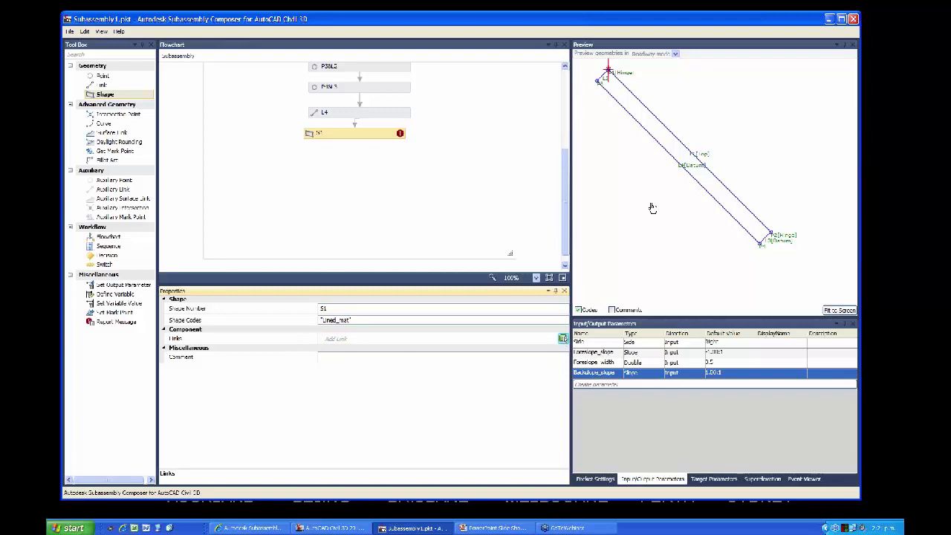
{"action": "left_click", "coordinate": [673, 147]}
{"action": "left_click", "coordinate": [673, 148]}
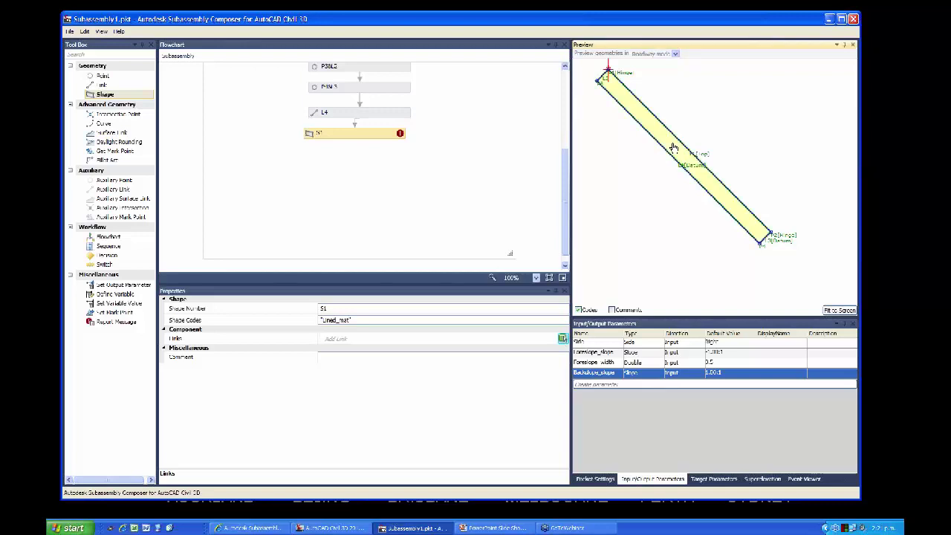
{"action": "left_click", "coordinate": [657, 234]}
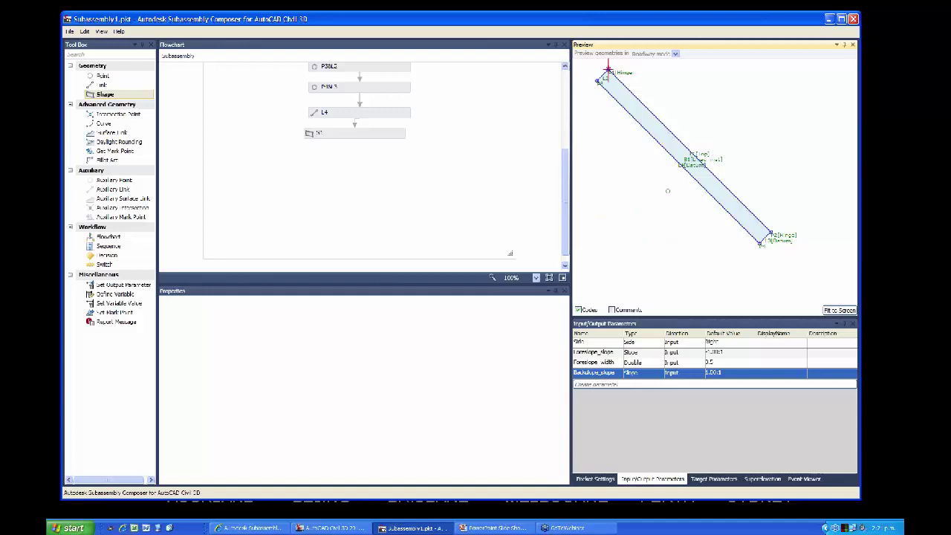
- Add point P5 below shape S1, starting from P2 with Delta X 0.5, and include its link to the From Point
{"action": "left_click_drag", "start_coordinate": [675, 185], "coordinate": [595, 187]}
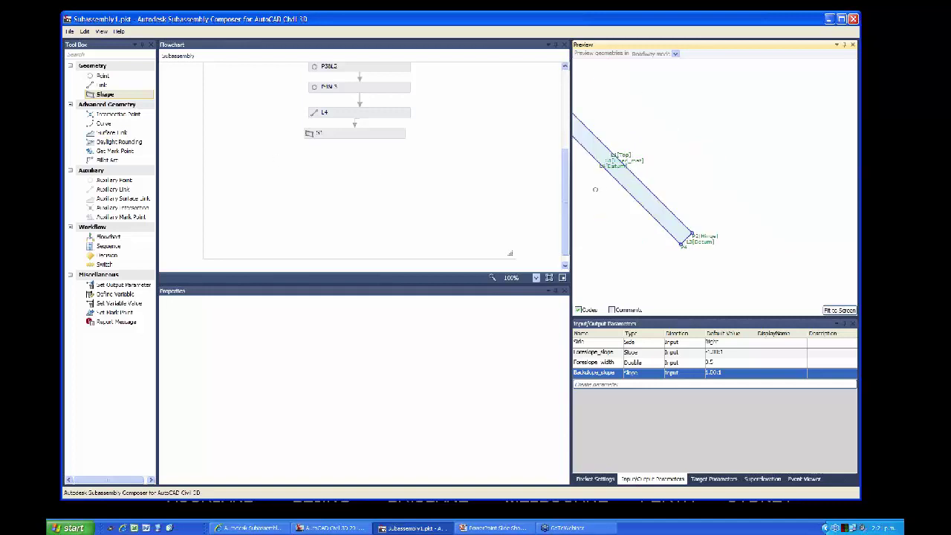
{"action": "left_click_drag", "start_coordinate": [724, 176], "coordinate": [682, 170]}
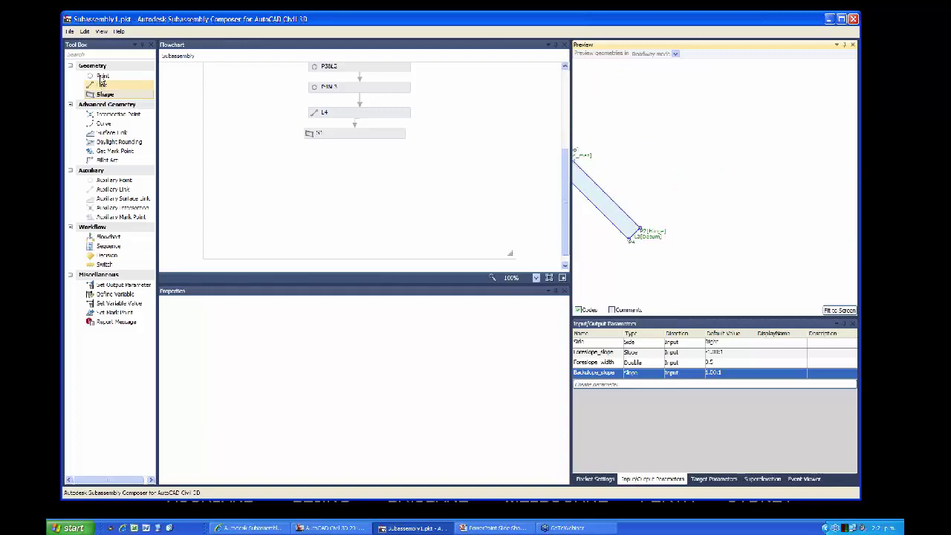
{"action": "left_click_drag", "start_coordinate": [101, 78], "coordinate": [363, 172]}
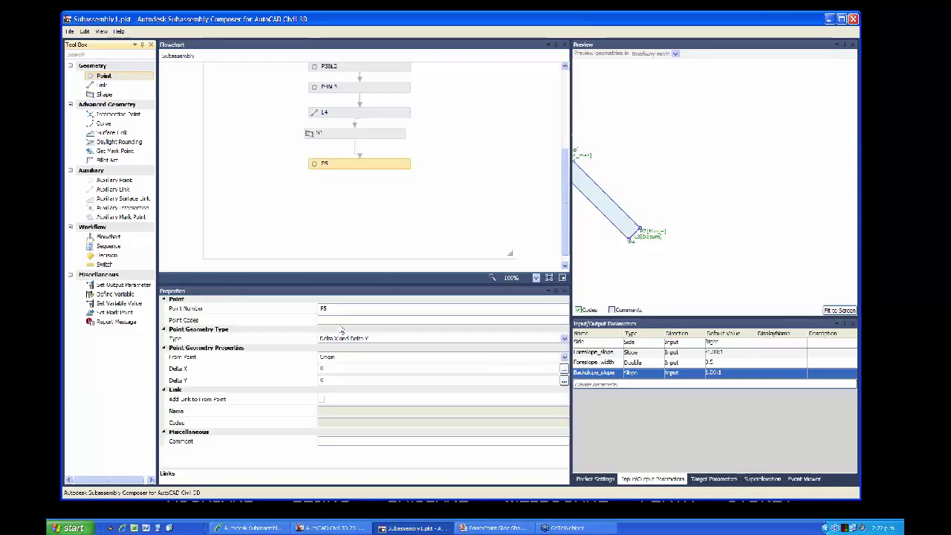
{"action": "left_click", "coordinate": [339, 359]}
{"action": "left_click", "coordinate": [340, 361]}
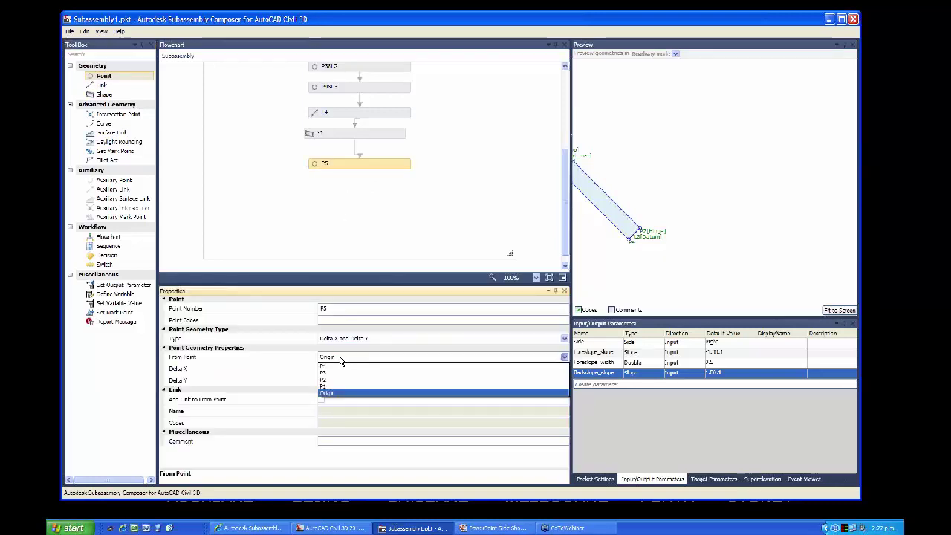
{"action": "left_click", "coordinate": [366, 382]}
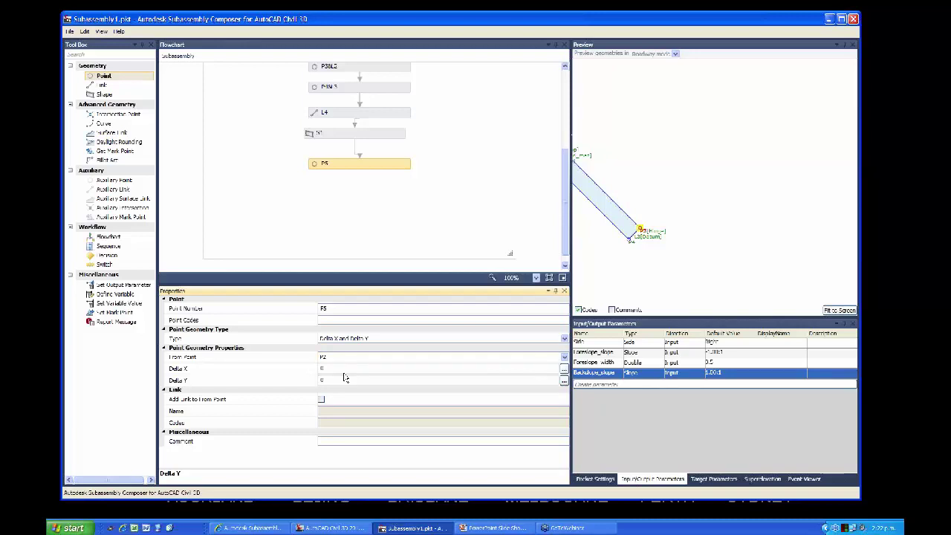
{"action": "left_click", "coordinate": [338, 369]}
{"action": "left_click", "coordinate": [321, 399]}
{"action": "left_click", "coordinate": [321, 400]}
{"action": "key", "text": "Tab"}
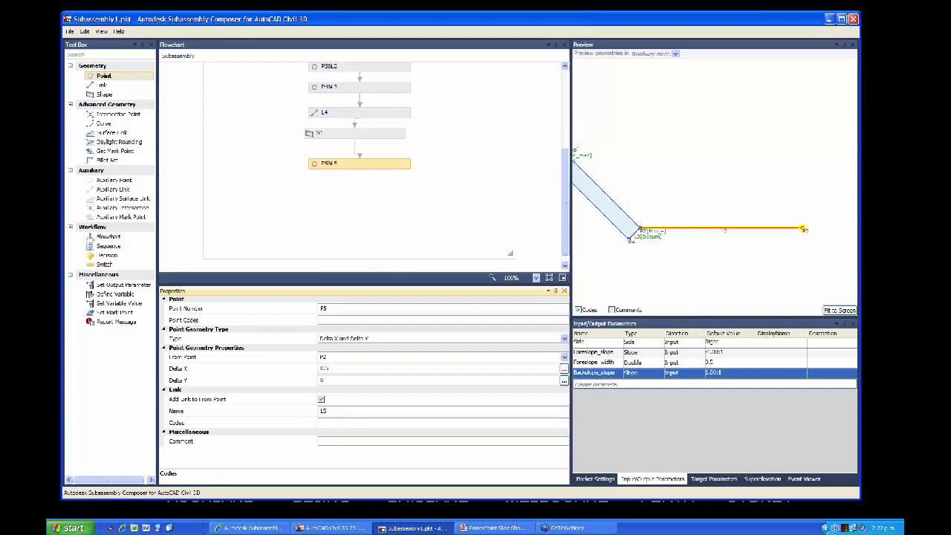
- Assign the codes "Top","Datum" to point P5's link L5
{"action": "type", "text": "\"Top\",\"Datum"}
{"action": "type", "text": "\""}
{"action": "left_click", "coordinate": [373, 411]}
{"action": "scroll", "coordinate": [696, 261], "scroll_direction": "down", "scroll_amount": 3}
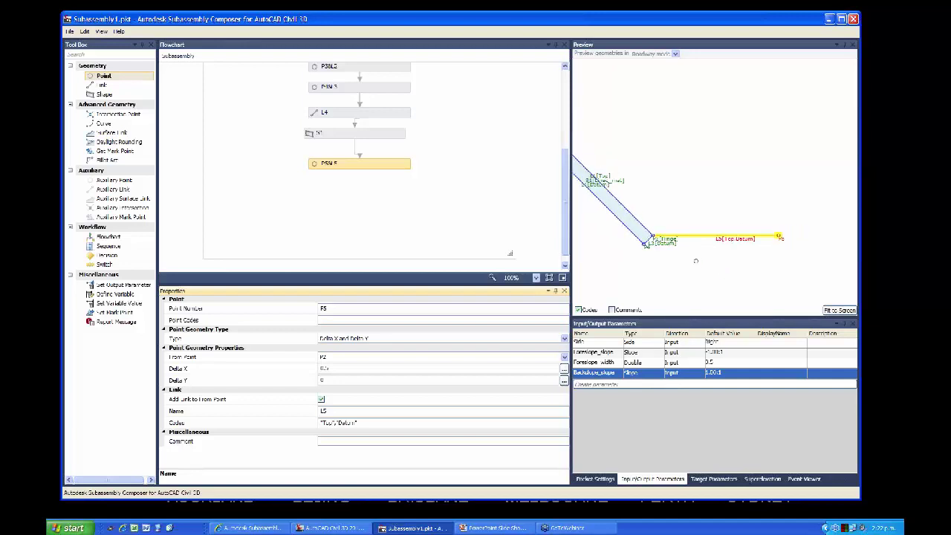
{"action": "scroll", "coordinate": [696, 261], "scroll_direction": "down", "scroll_amount": 2}
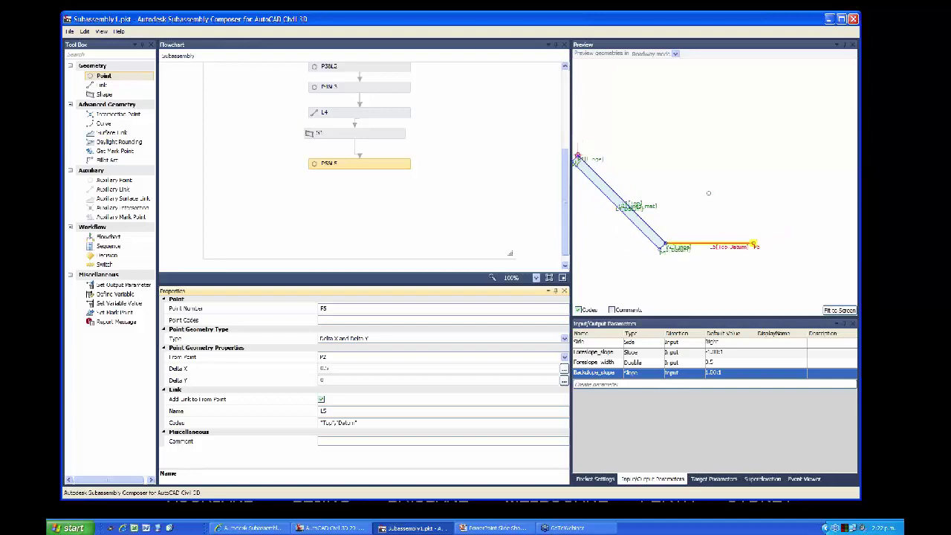
{"action": "scroll", "coordinate": [707, 192], "scroll_direction": "down", "scroll_amount": 1}
{"action": "middle_click_drag", "start_coordinate": [699, 190], "coordinate": [676, 190]}
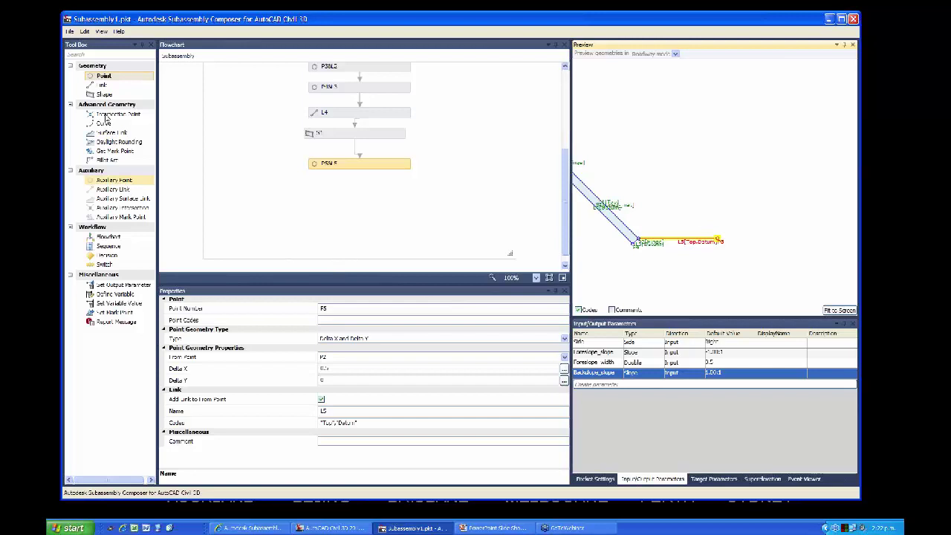
- Add point P6 below P5 in the flowchart, starting from P5, with Slope and Delta X geometry and a slope of 100%
{"action": "left_click_drag", "start_coordinate": [102, 85], "coordinate": [357, 197]}
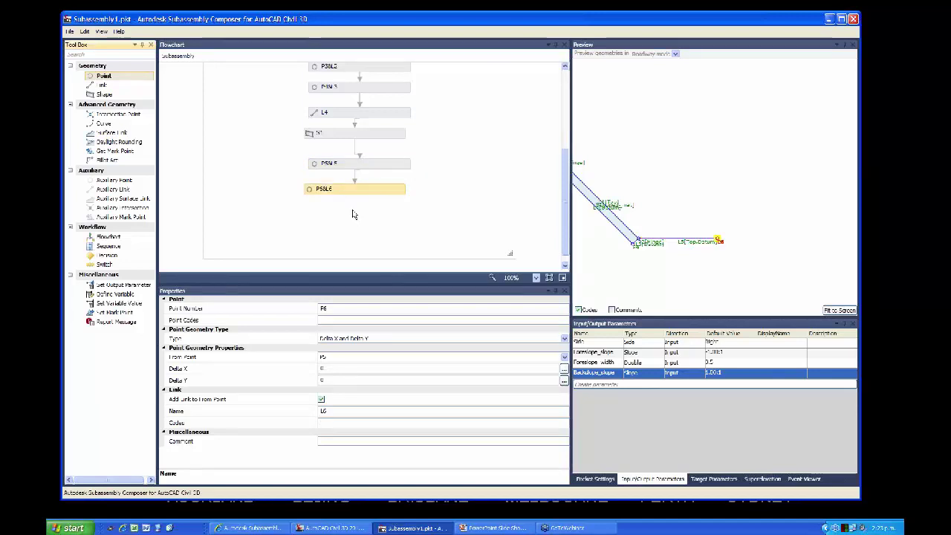
{"action": "left_click", "coordinate": [383, 343]}
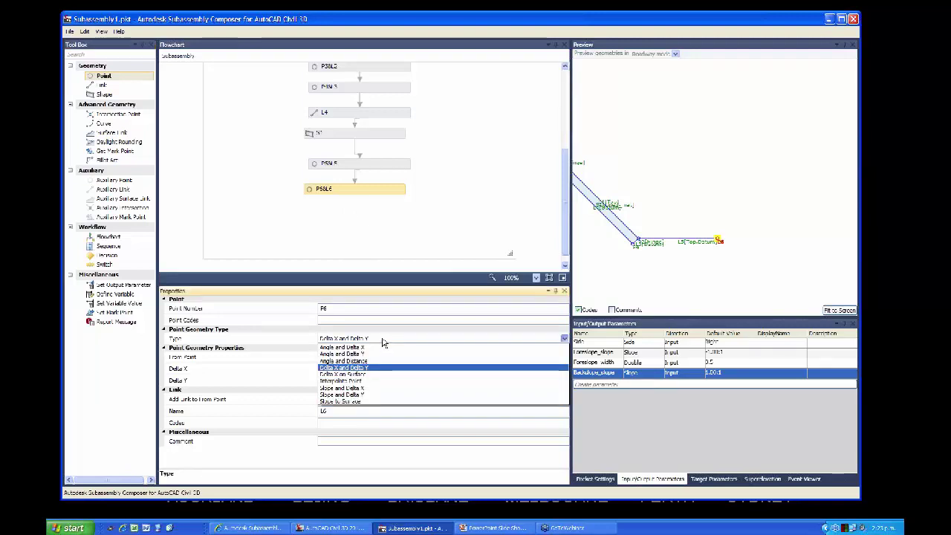
{"action": "left_click", "coordinate": [353, 389]}
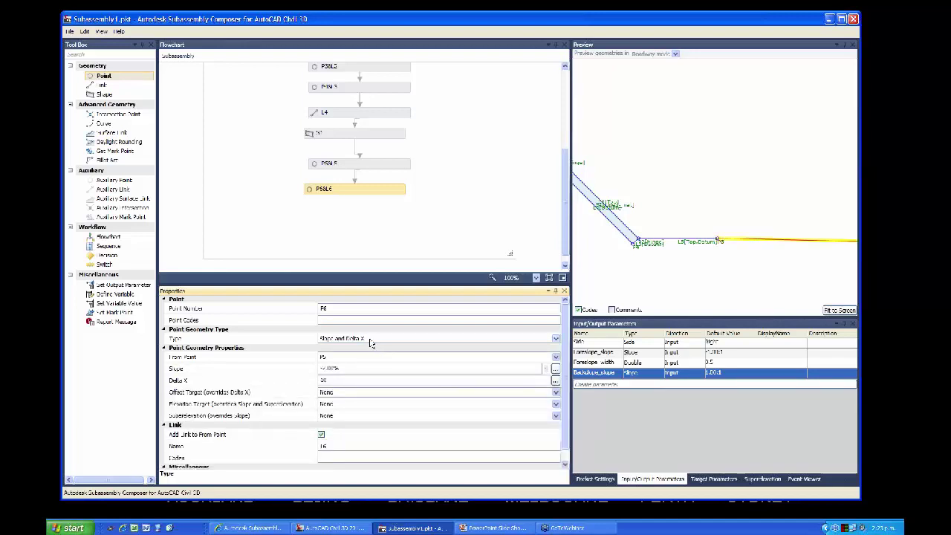
{"action": "left_click", "coordinate": [330, 368]}
{"action": "type", "text": "1"}
{"action": "key", "text": "Tab"}
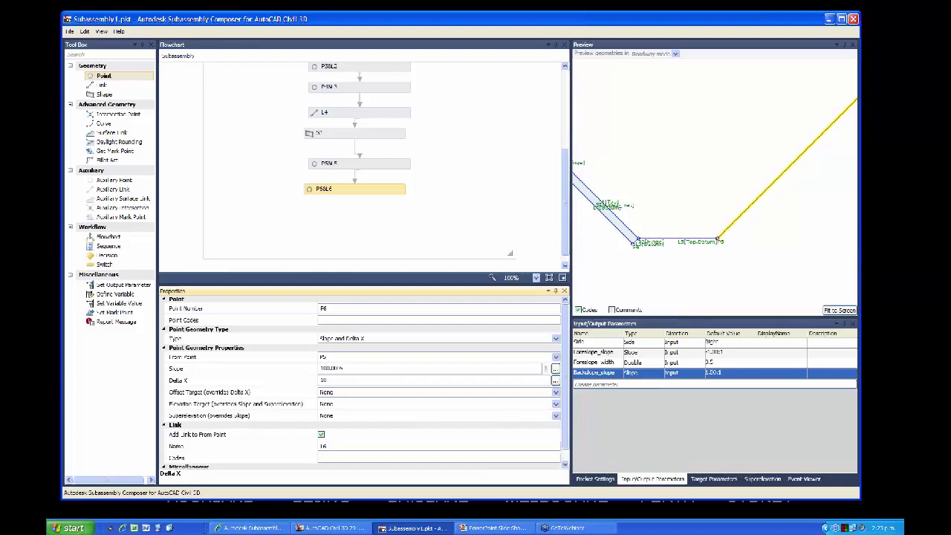
- Set point P6's Delta X to 0.5
{"action": "left_click", "coordinate": [344, 384]}
{"action": "key", "text": "shift+Home"}
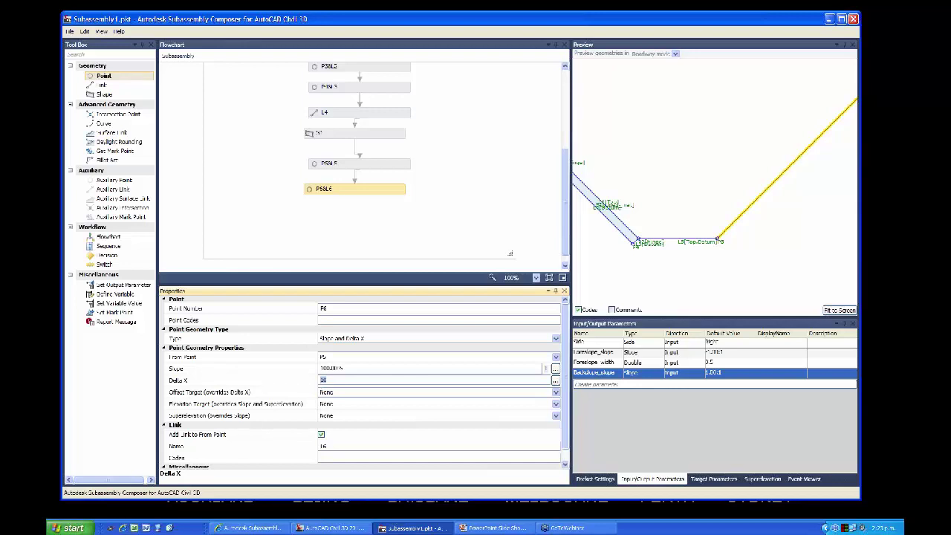
{"action": "type", "text": "-"}
{"action": "left_click", "coordinate": [343, 368]}
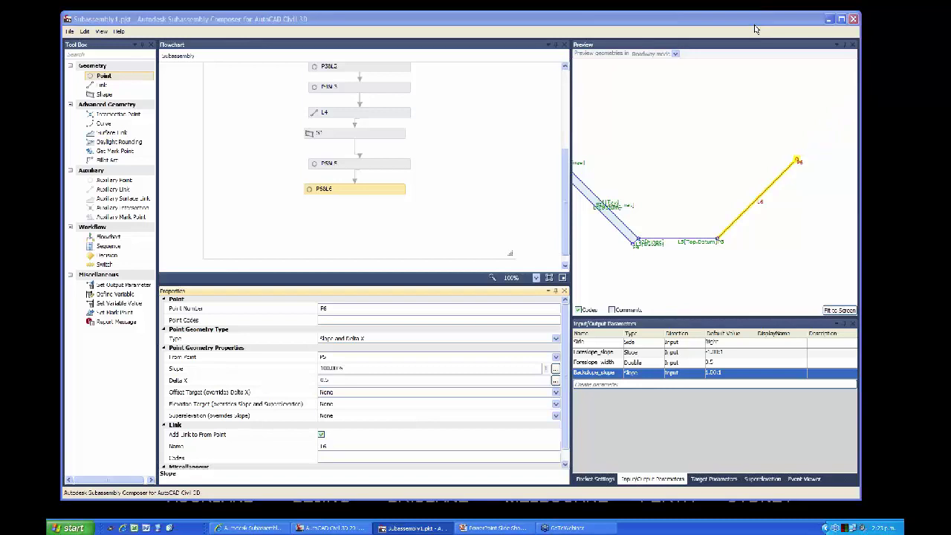
- Change point P2's geometry type to Slope and Delta Y, with Foreslope_slope as its slope
{"action": "left_click", "coordinate": [726, 229]}
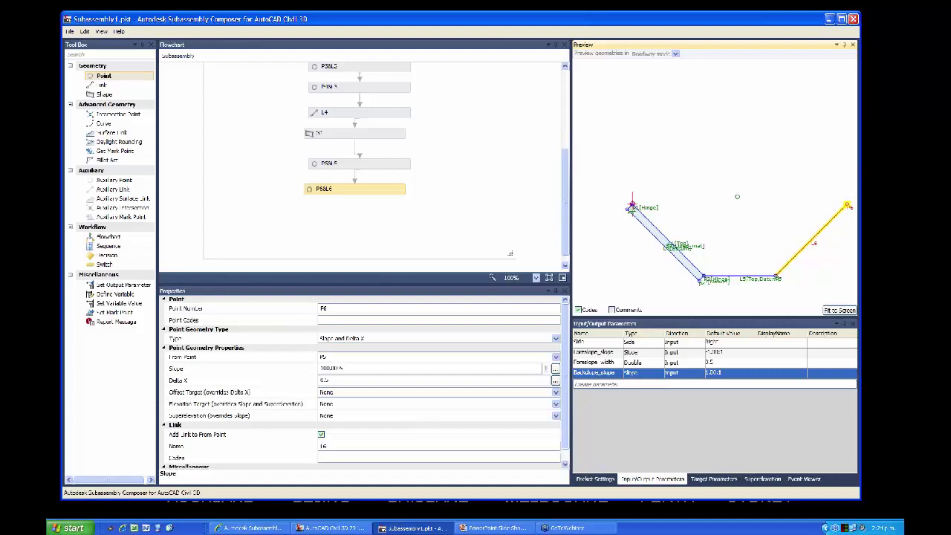
{"action": "middle_click_drag", "start_coordinate": [807, 201], "coordinate": [764, 190]}
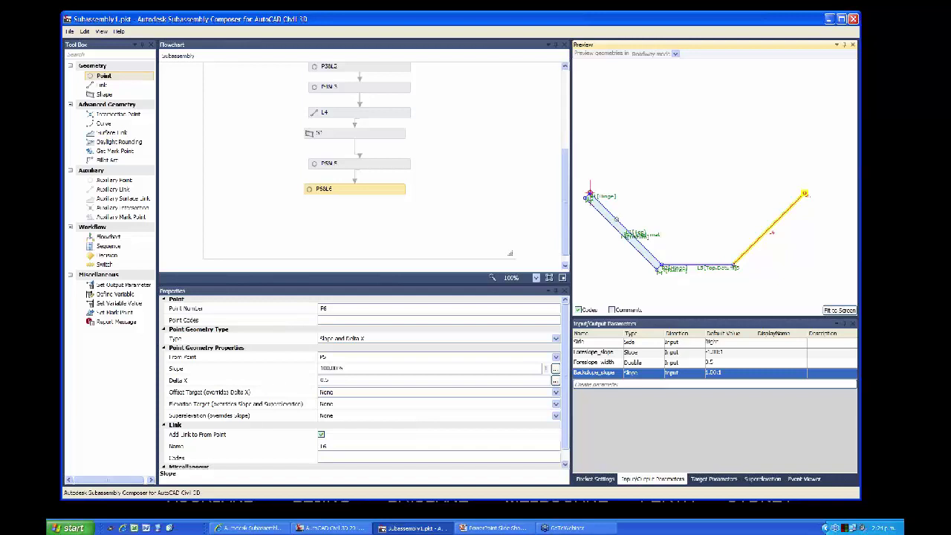
{"action": "left_click", "coordinate": [616, 219]}
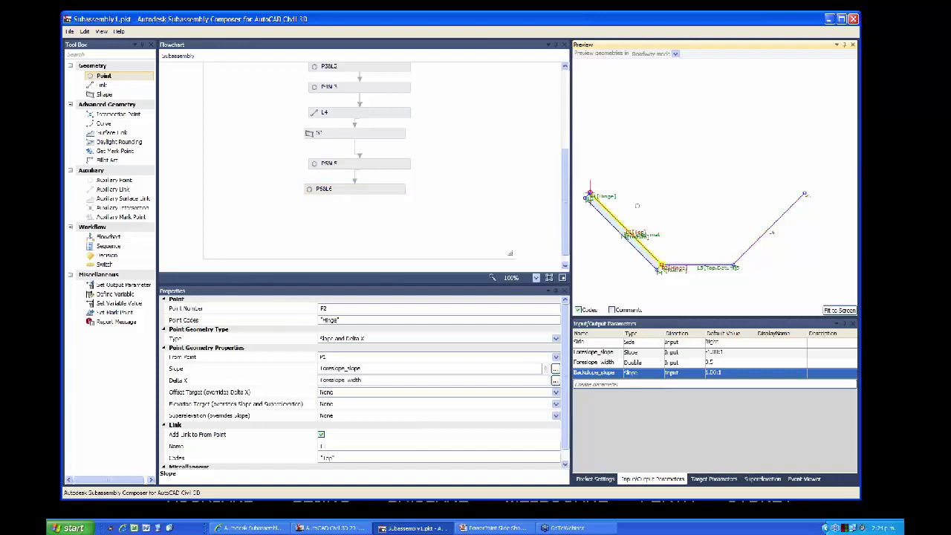
{"action": "left_click_drag", "start_coordinate": [568, 214], "coordinate": [567, 139]}
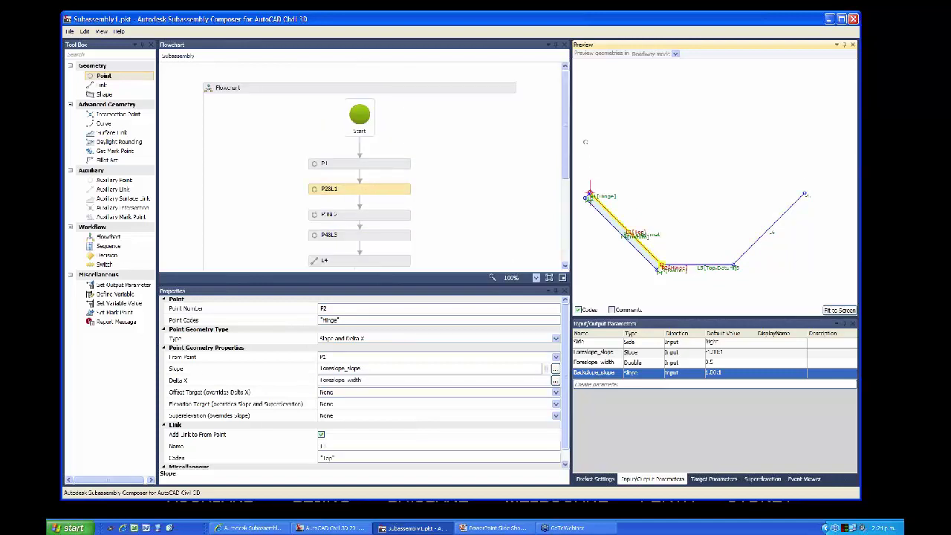
{"action": "scroll", "coordinate": [566, 170], "scroll_direction": "down", "scroll_amount": 3}
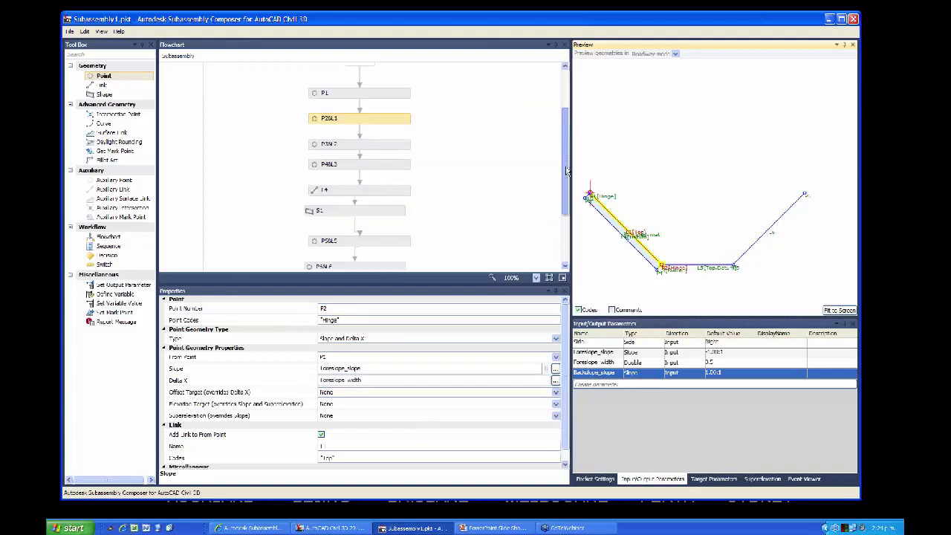
{"action": "scroll", "coordinate": [566, 190], "scroll_direction": "down", "scroll_amount": 2}
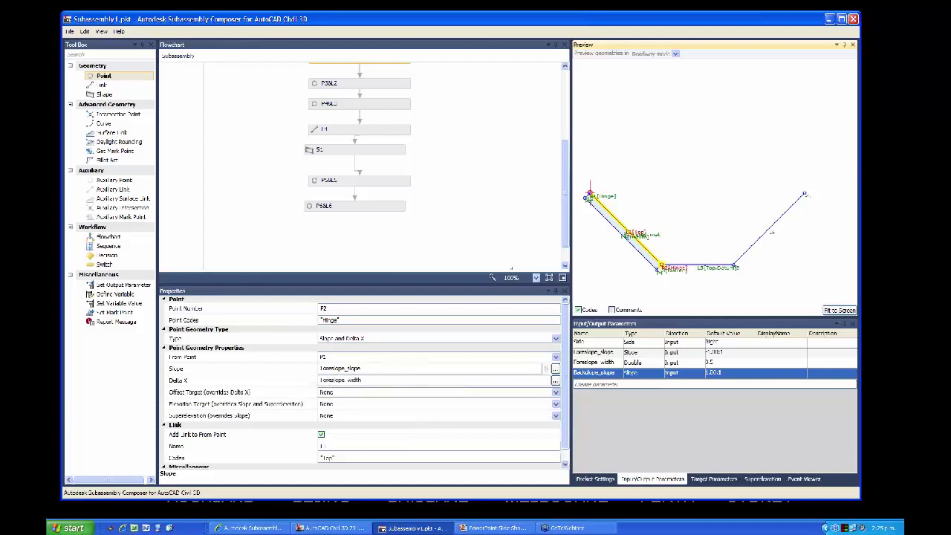
{"action": "left_click", "coordinate": [376, 341]}
{"action": "left_click", "coordinate": [375, 342]}
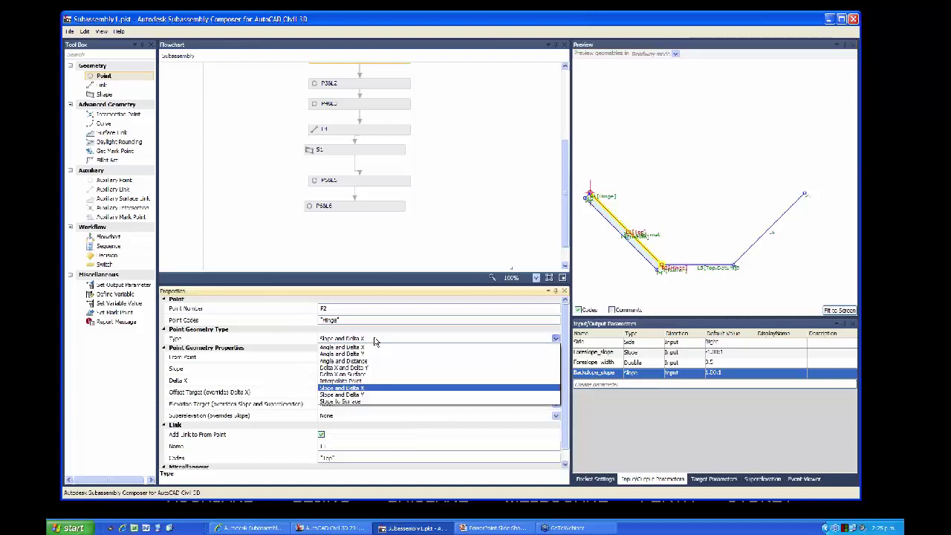
{"action": "left_click", "coordinate": [354, 396]}
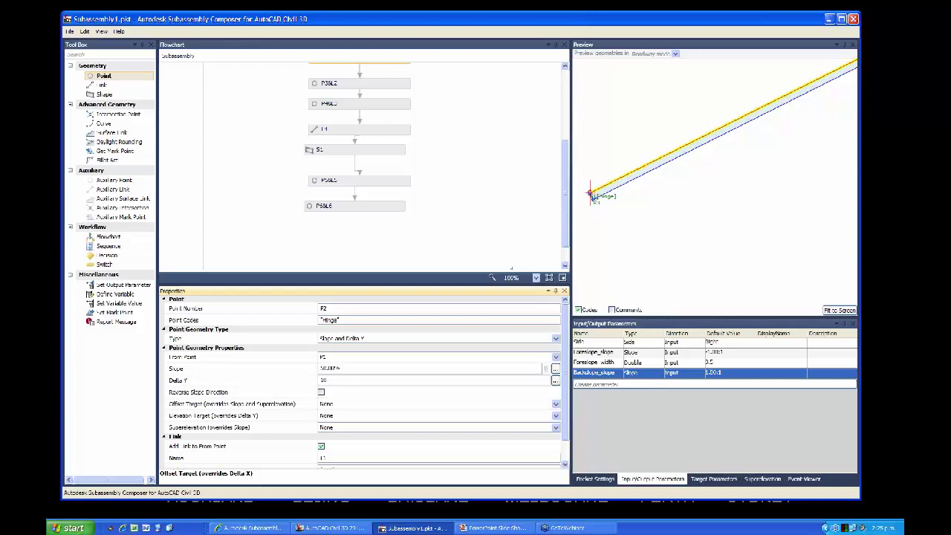
{"action": "left_click", "coordinate": [330, 368]}
{"action": "type", "text": "Ba"}
{"action": "type", "text": "pe_slope"}
- Rename the input parameter Foreslope_width to Foreslope_height
{"action": "left_click", "coordinate": [606, 364]}
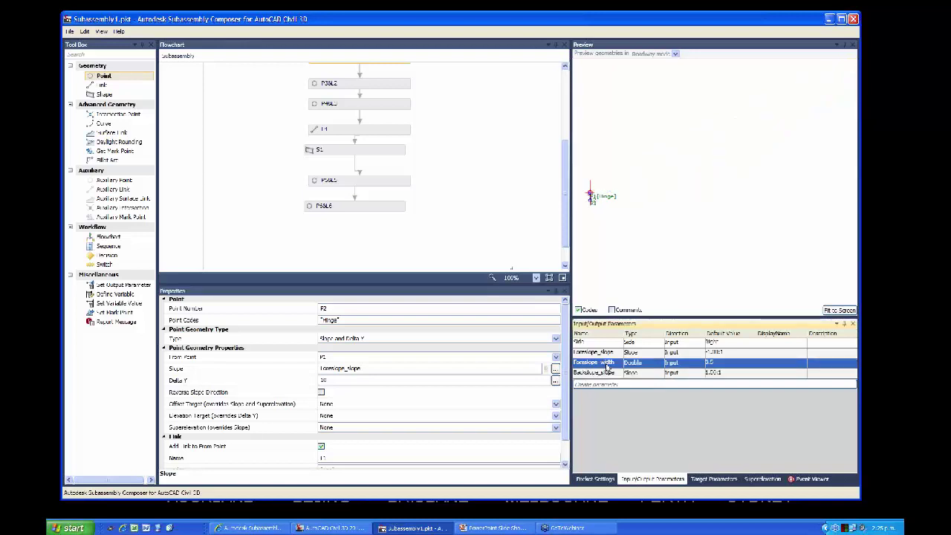
{"action": "left_click", "coordinate": [607, 364]}
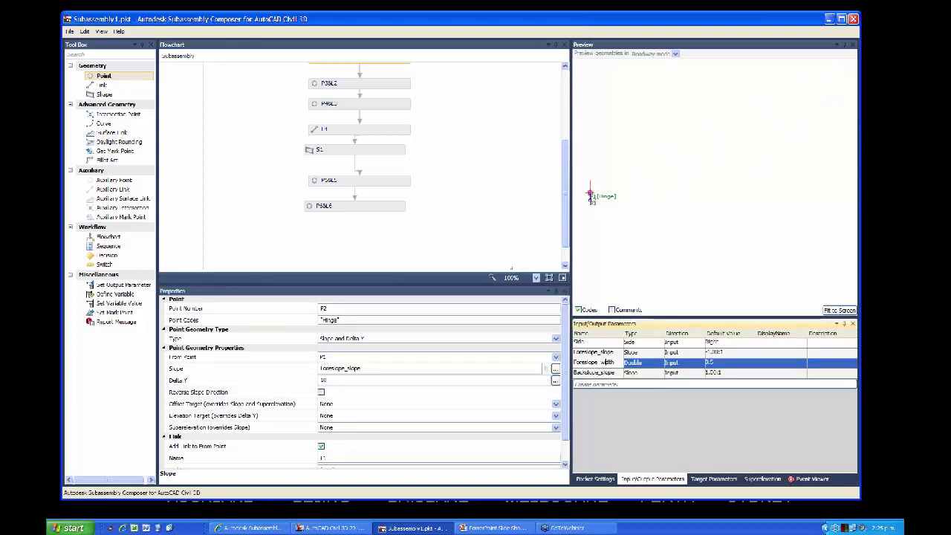
{"action": "key", "text": "Return"}
{"action": "left_click_drag", "start_coordinate": [616, 362], "coordinate": [600, 363]}
{"action": "key", "text": "BackSpace"}
{"action": "type", "text": "height"}
{"action": "key", "text": "Return"}
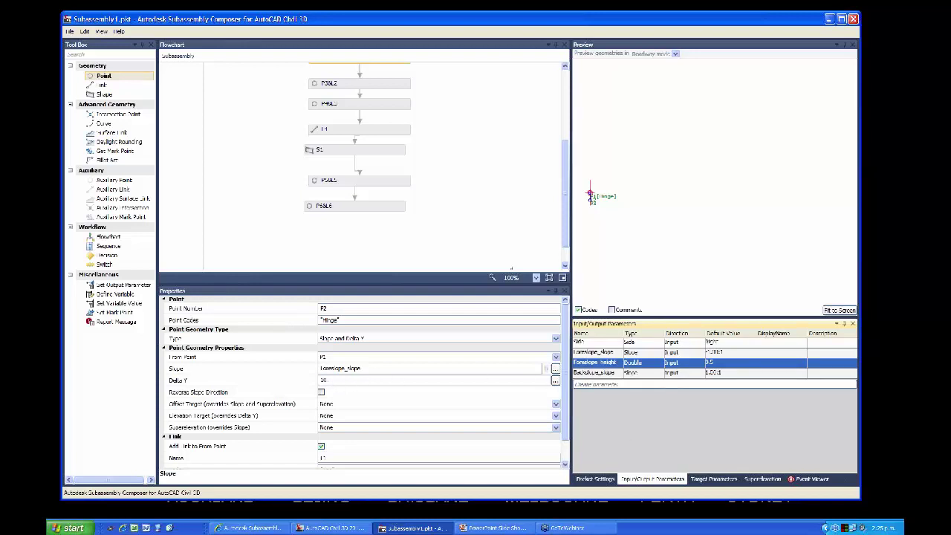
- Set point P2's Delta Y to the parameter Foreslope_height
{"action": "left_click", "coordinate": [328, 383]}
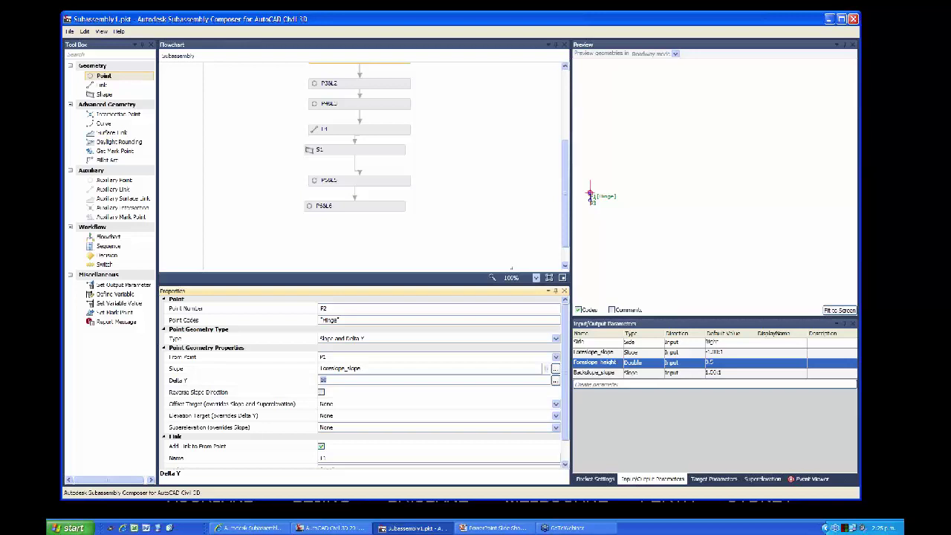
{"action": "type", "text": "foreslope height"}
{"action": "left_click", "coordinate": [342, 380]}
{"action": "key", "text": "BackSpace"}
{"action": "type", "text": "_"}
{"action": "key", "text": "Delete"}
{"action": "type", "text": "F"}
{"action": "key", "text": "End"}
{"action": "left_click", "coordinate": [721, 279]}
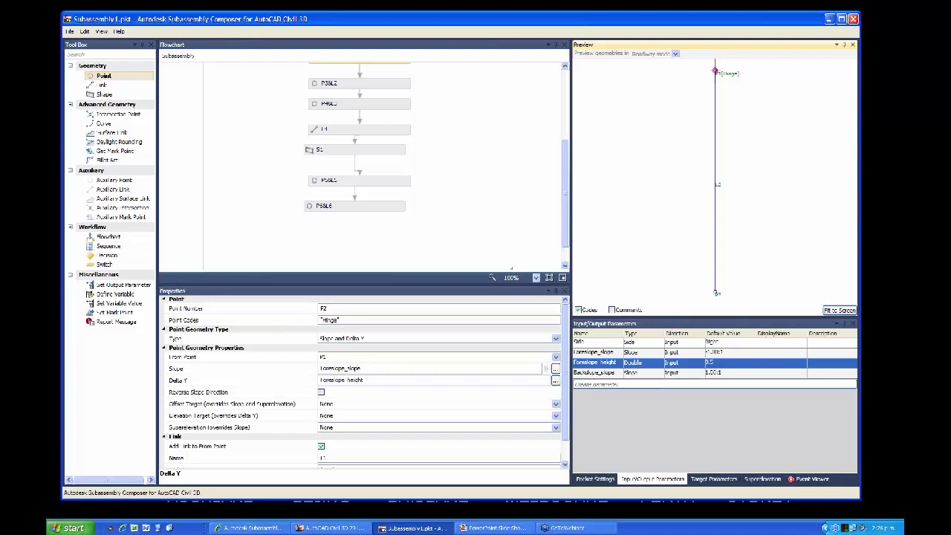
{"action": "left_click", "coordinate": [387, 368]}
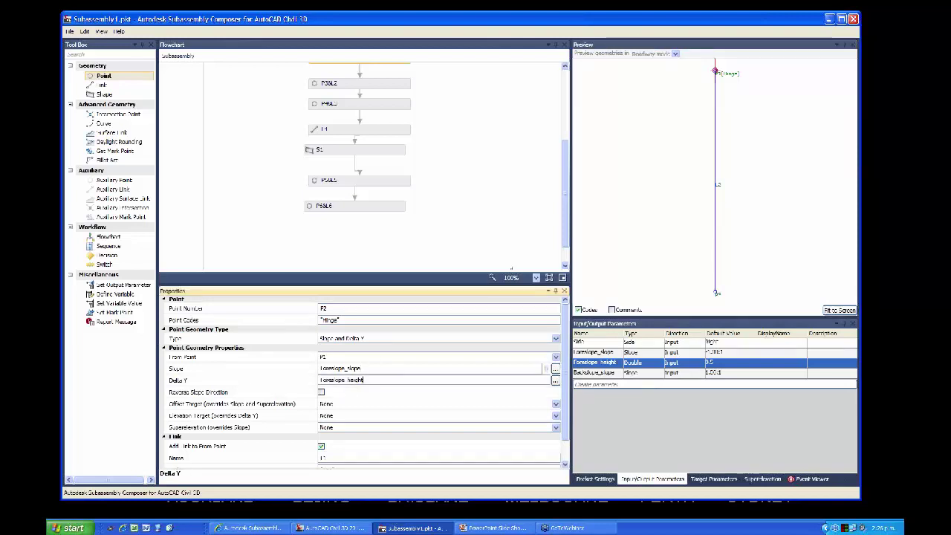
{"action": "left_click", "coordinate": [380, 380]}
- Set the default value of the Foreslope_height parameter to -0.5
{"action": "left_click", "coordinate": [564, 86]}
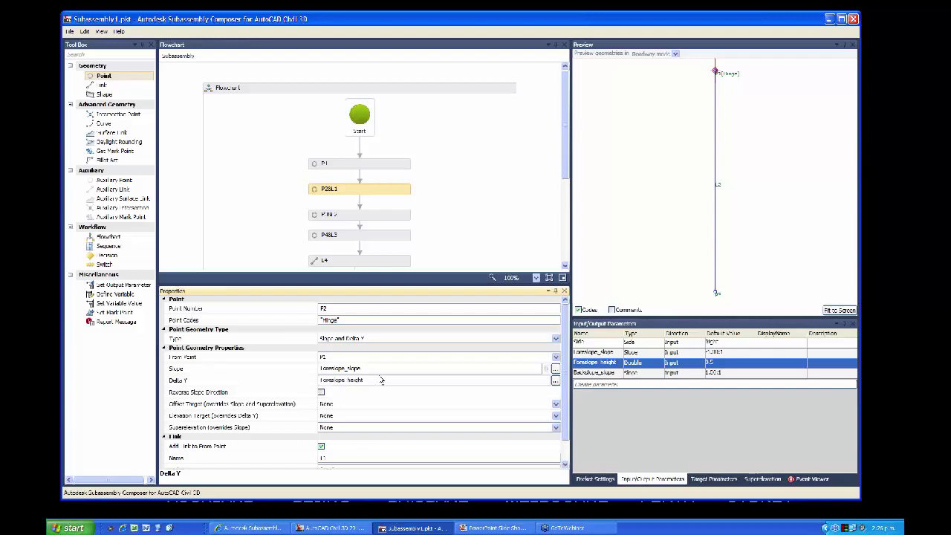
{"action": "left_click", "coordinate": [707, 365]}
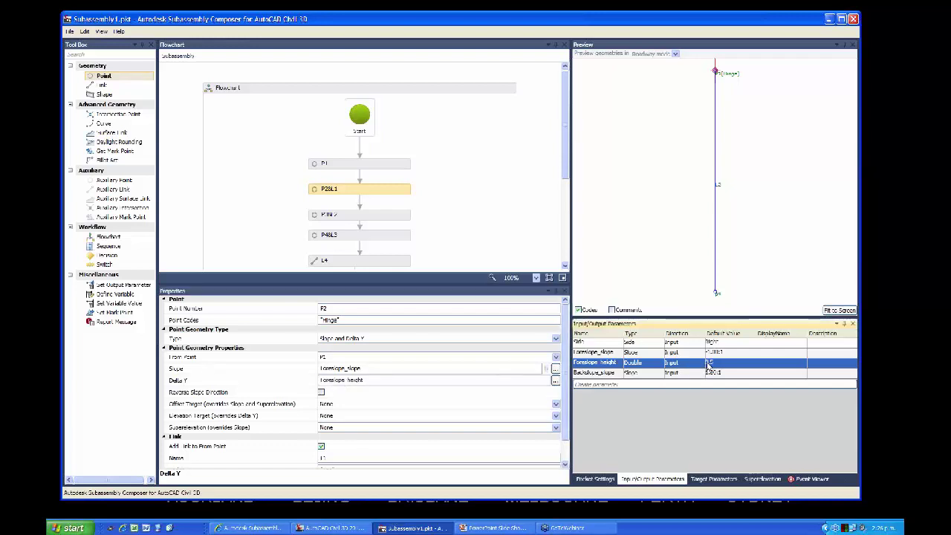
{"action": "key", "text": "BackSpace"}
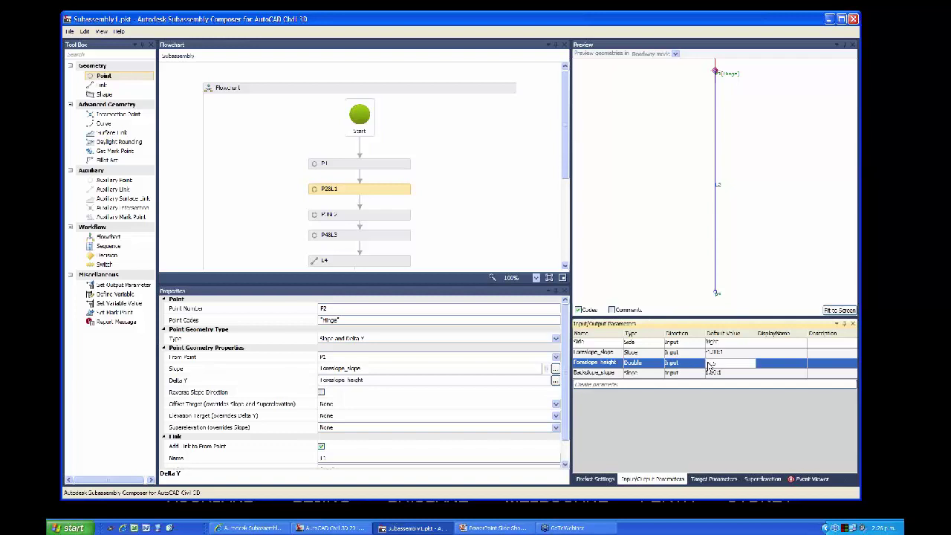
{"action": "type", "text": "-0.5"}
{"action": "left_click", "coordinate": [728, 378]}
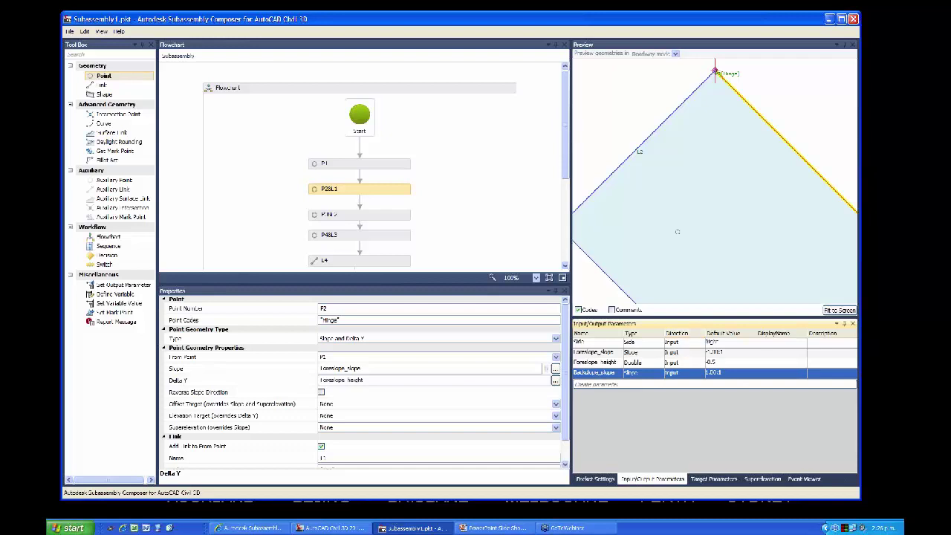
- Examine the whole channel section in the preview, from the hinge at P1 across to P6
{"action": "scroll", "coordinate": [676, 225], "scroll_direction": "down", "scroll_amount": 2}
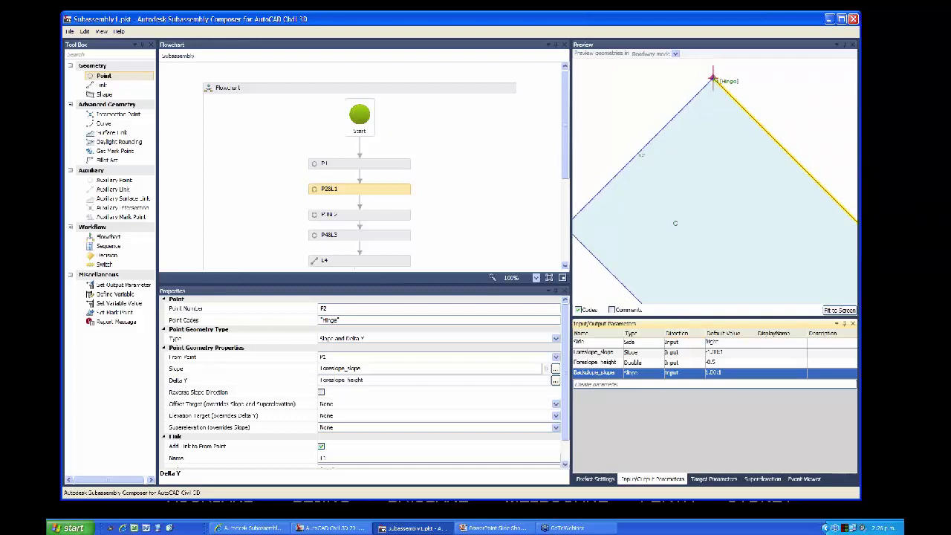
{"action": "scroll", "coordinate": [675, 223], "scroll_direction": "down", "scroll_amount": 1}
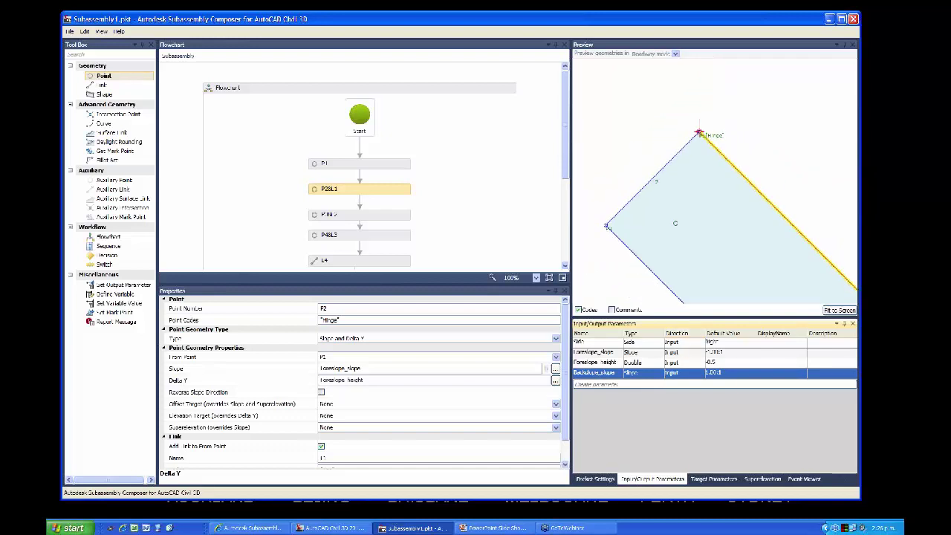
{"action": "scroll", "coordinate": [675, 223], "scroll_direction": "down", "scroll_amount": 3}
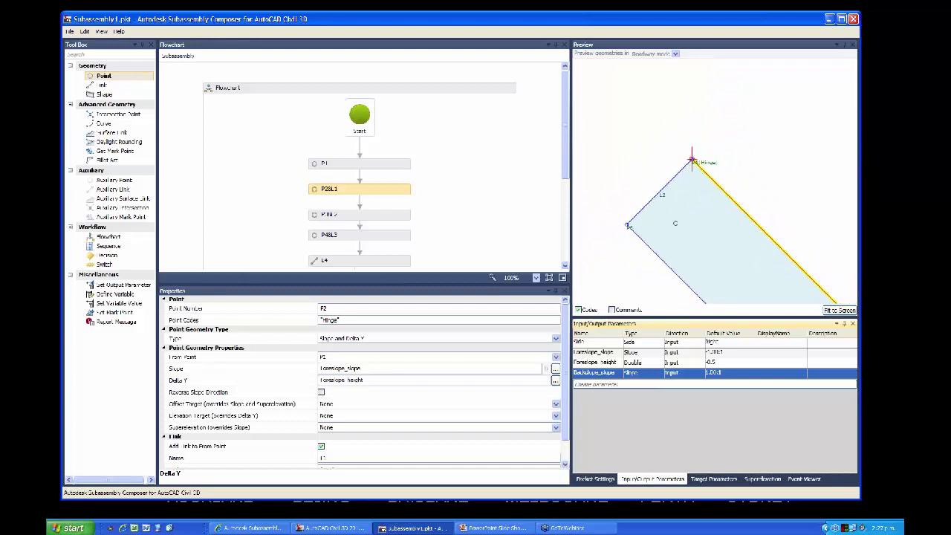
{"action": "scroll", "coordinate": [675, 222], "scroll_direction": "down", "scroll_amount": 2}
{"action": "left_click", "coordinate": [675, 223]}
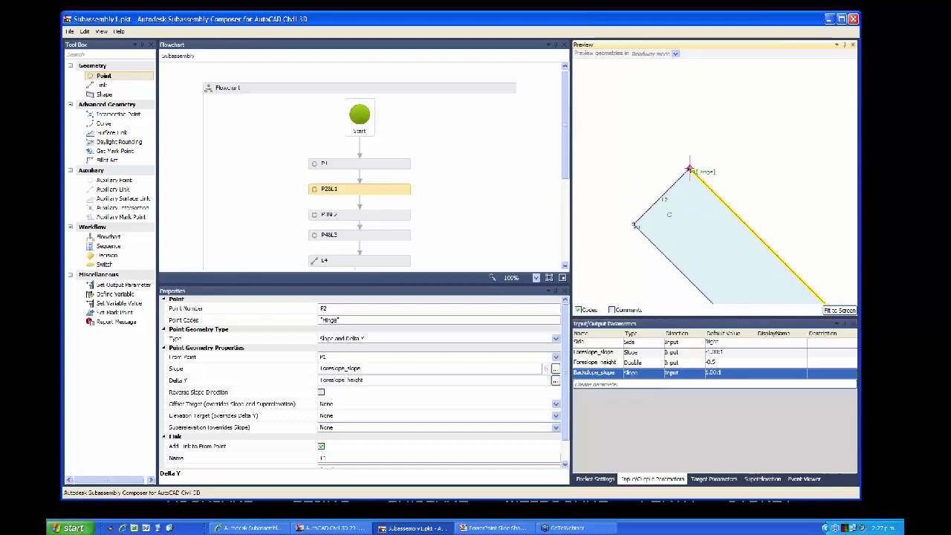
{"action": "middle_click_drag", "start_coordinate": [675, 223], "coordinate": [635, 165]}
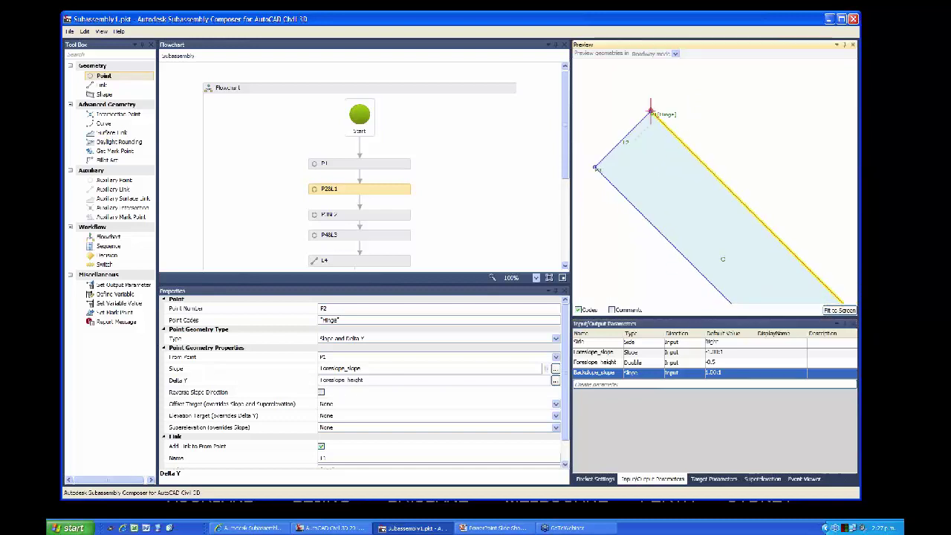
{"action": "left_click", "coordinate": [839, 312]}
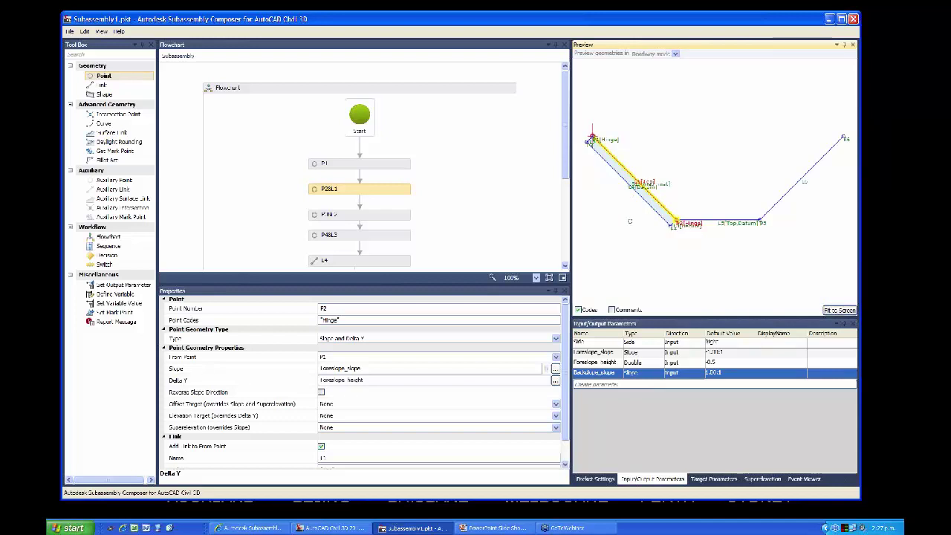
{"action": "middle_click_drag", "start_coordinate": [617, 221], "coordinate": [634, 220]}
{"action": "scroll", "coordinate": [620, 227], "scroll_direction": "down", "scroll_amount": 1}
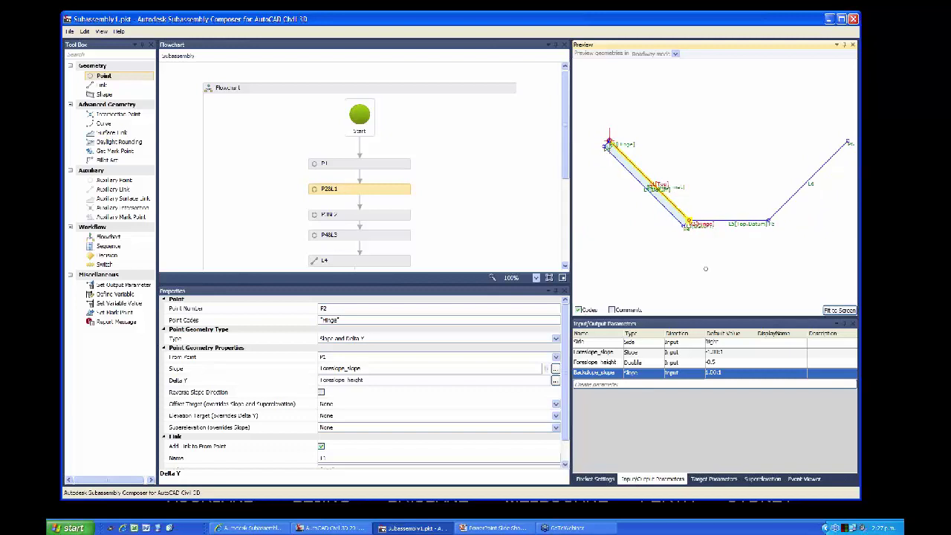
{"action": "middle_click_drag", "start_coordinate": [704, 267], "coordinate": [682, 276]}
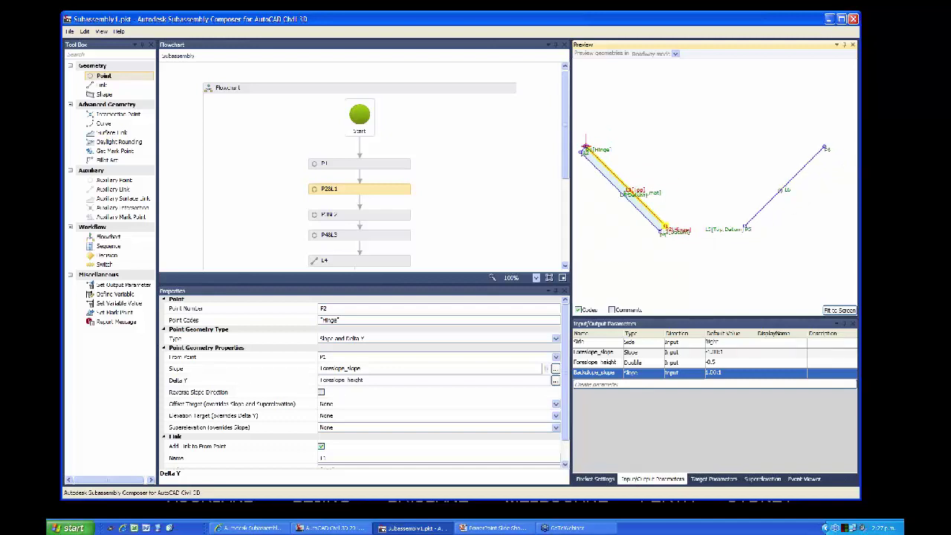
- Change point P6's geometry type to Slope and Delta Y and set its slope to 100%
{"action": "left_click", "coordinate": [780, 191]}
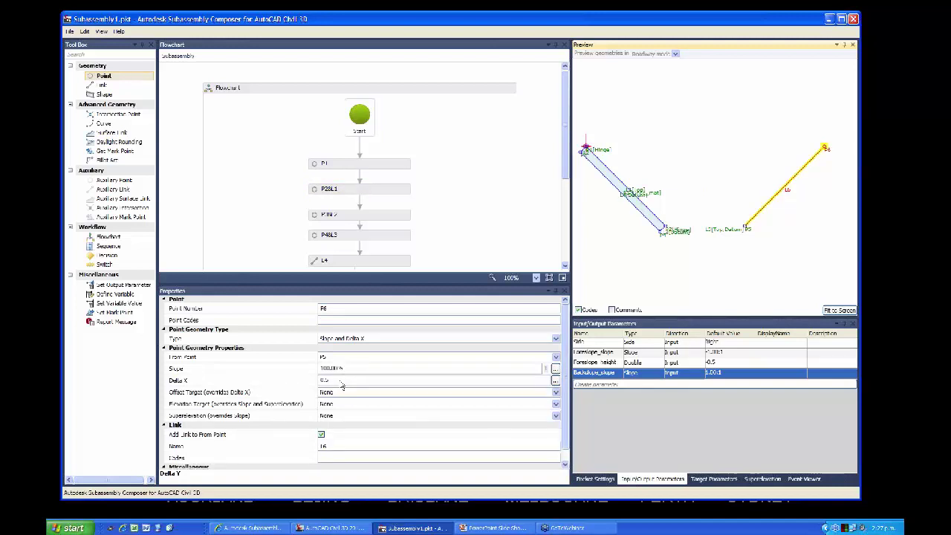
{"action": "left_click", "coordinate": [342, 381]}
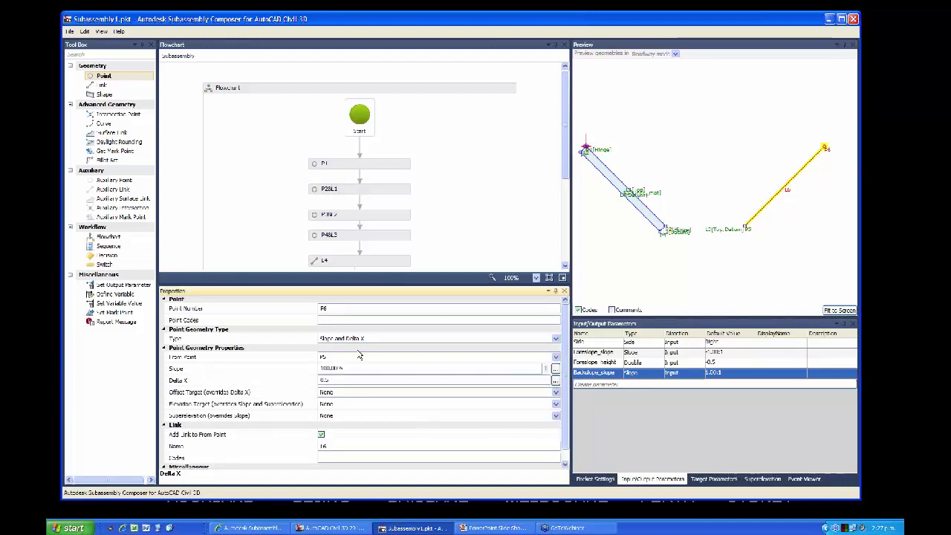
{"action": "left_click", "coordinate": [381, 341]}
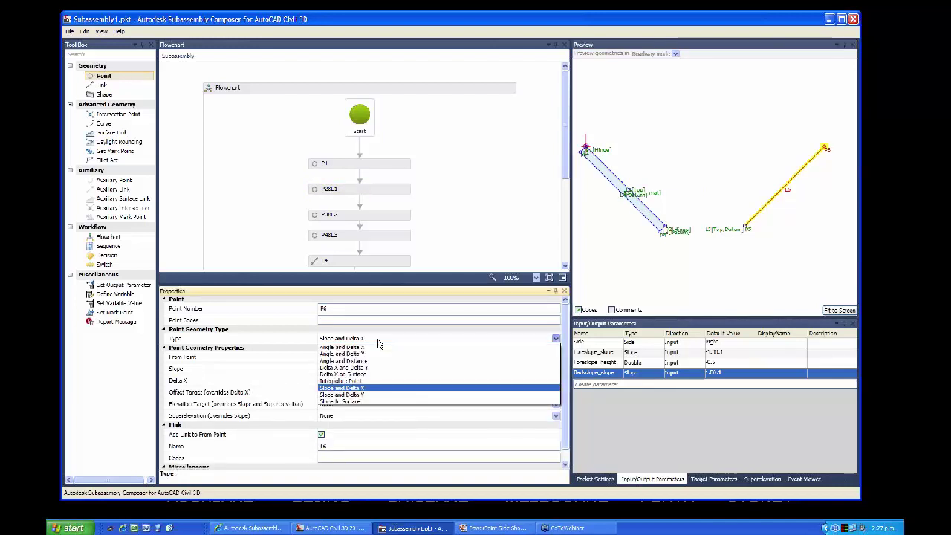
{"action": "left_click", "coordinate": [359, 394]}
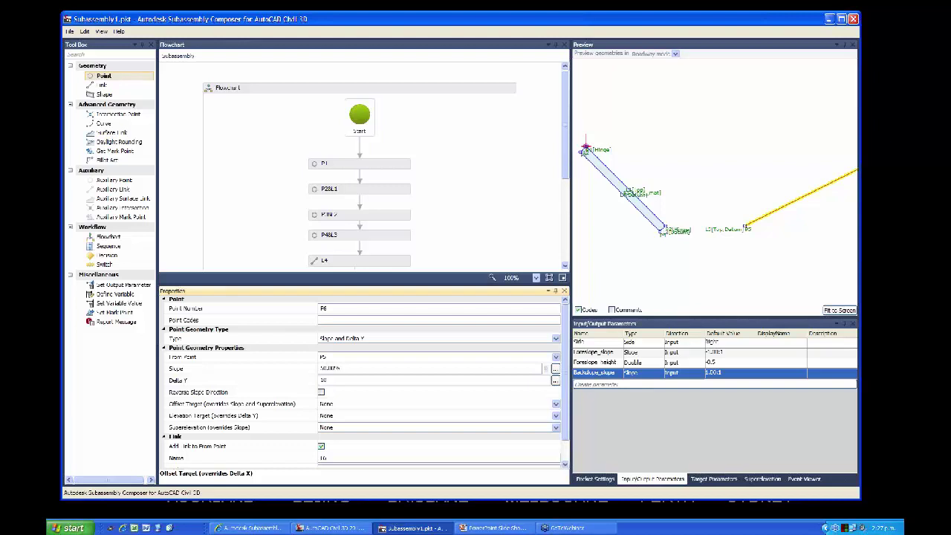
{"action": "left_click", "coordinate": [327, 368]}
{"action": "type", "text": "1"}
- Set point P6's Delta Y to the parameter Foreslope_height and fit the section in the preview
{"action": "left_click", "coordinate": [340, 382]}
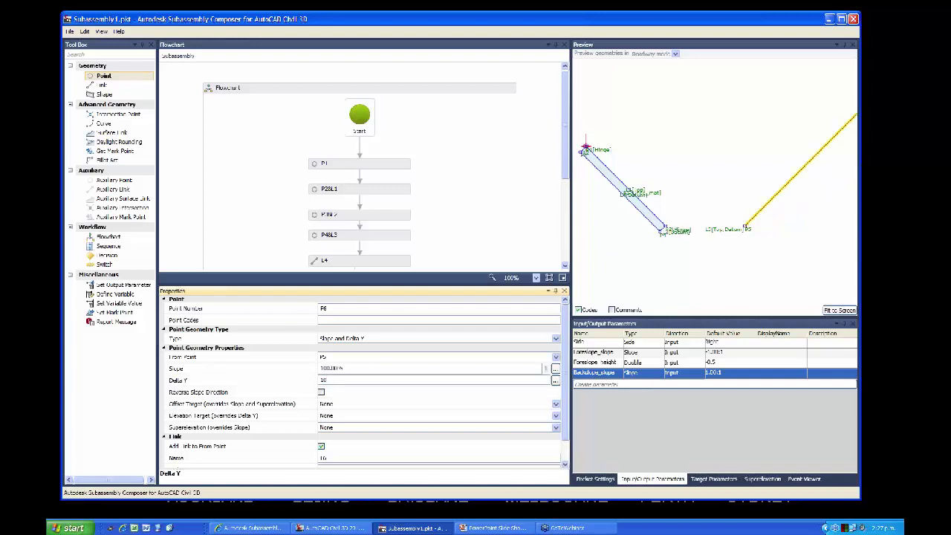
{"action": "double_click", "coordinate": [318, 381]}
{"action": "type", "text": "-Foreslope_ height"}
{"action": "left_click", "coordinate": [457, 366]}
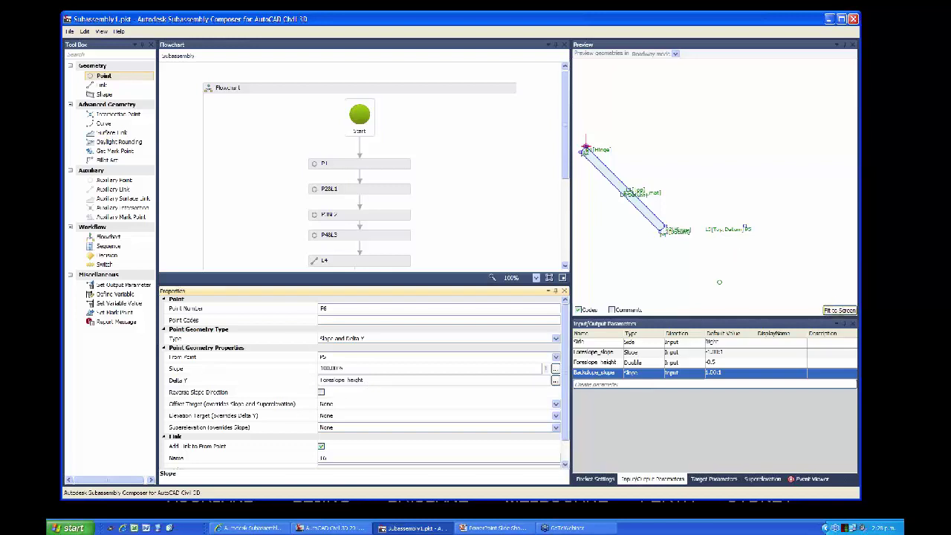
{"action": "left_click", "coordinate": [838, 311]}
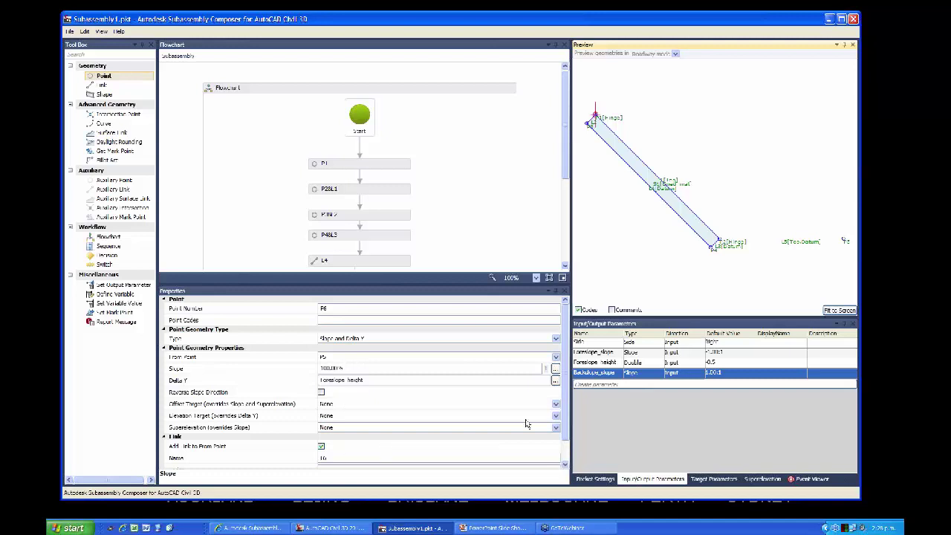
- Try reversing the slope direction of point P6
{"action": "scroll", "coordinate": [566, 396], "scroll_direction": "down", "scroll_amount": 1}
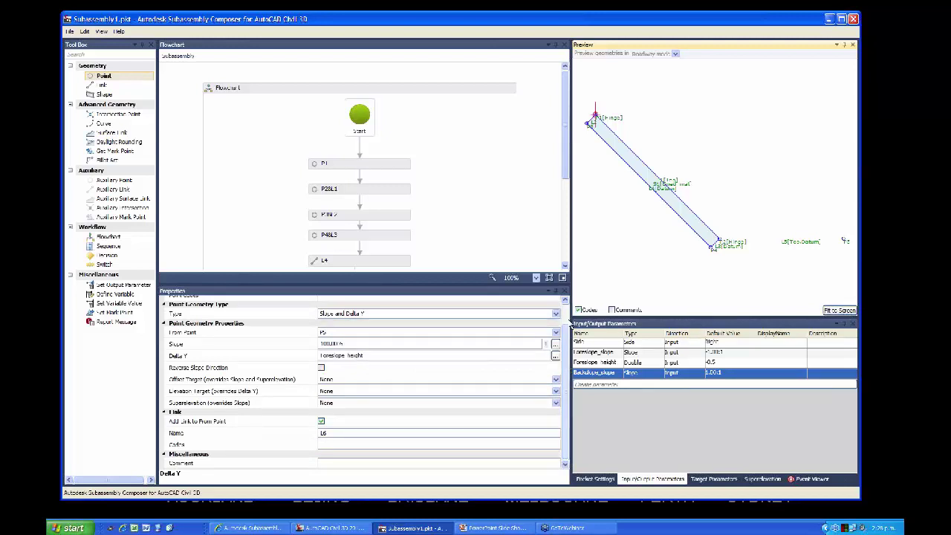
{"action": "scroll", "coordinate": [570, 316], "scroll_direction": "up", "scroll_amount": 1}
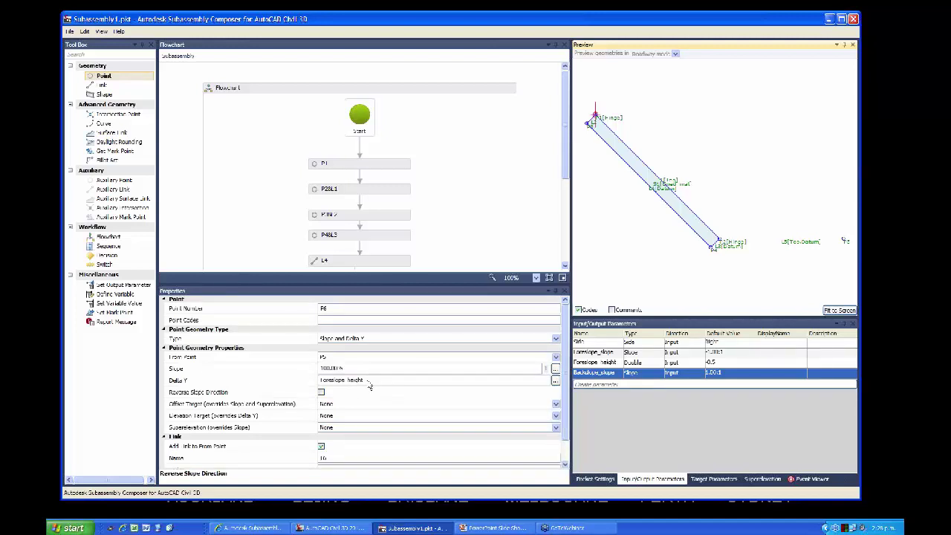
{"action": "left_click", "coordinate": [322, 393]}
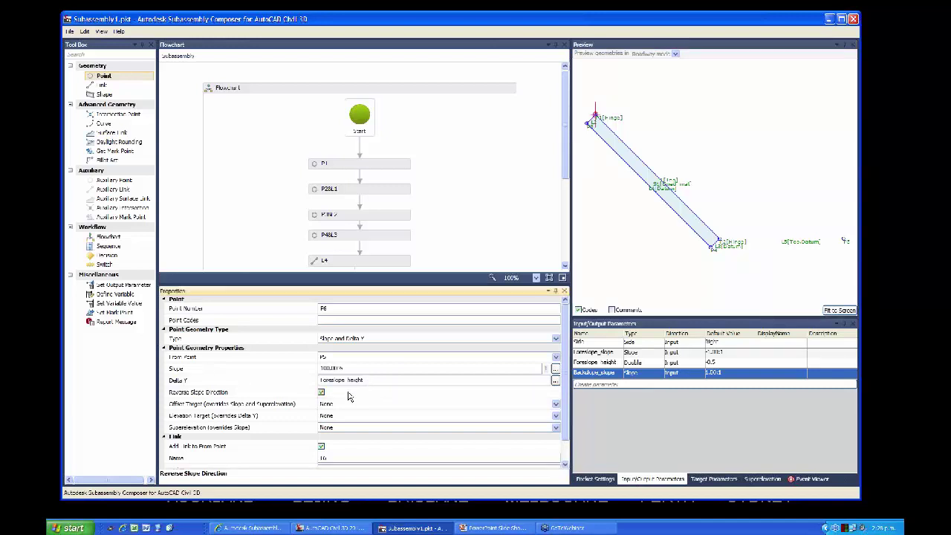
{"action": "left_click", "coordinate": [321, 392]}
- Negate point P6's Delta Y to -Foreslope_height and compare the link with and without reversed slope direction, leaving it unreversed
{"action": "left_click", "coordinate": [322, 383]}
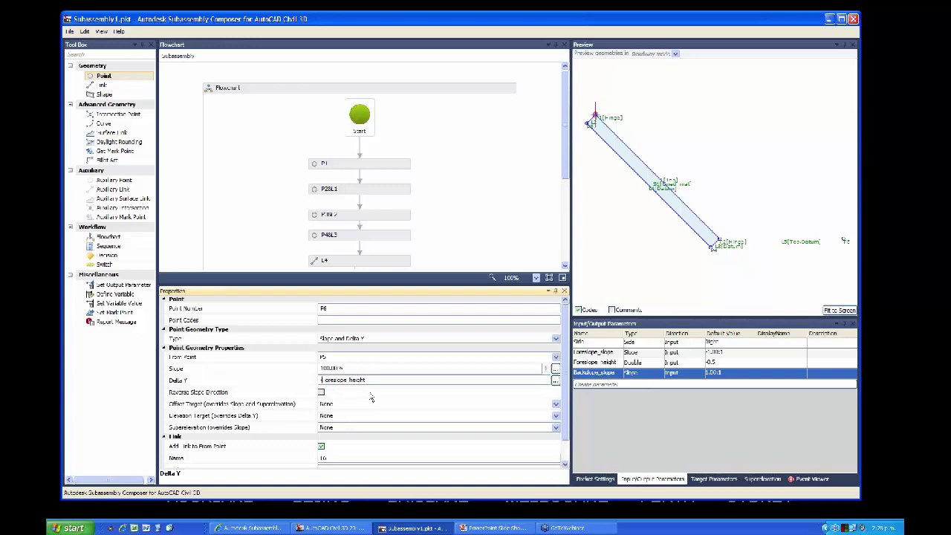
{"action": "left_click", "coordinate": [321, 392]}
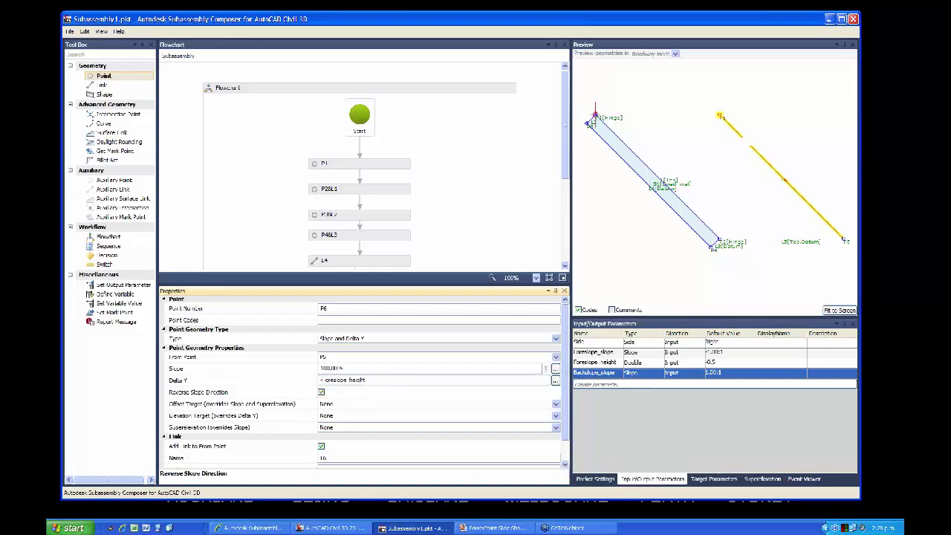
{"action": "left_click", "coordinate": [321, 392]}
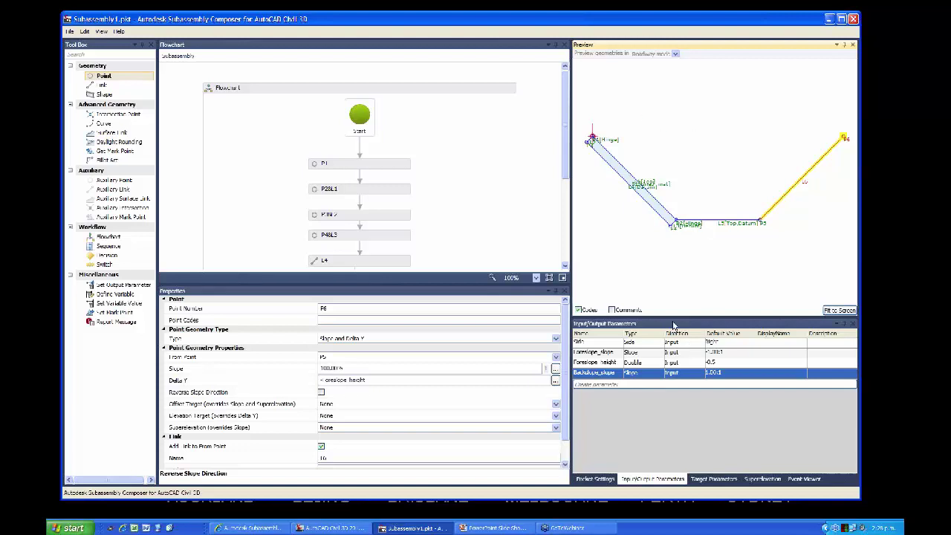
- Create a target parameter and name it Surf1
{"action": "left_click", "coordinate": [714, 480]}
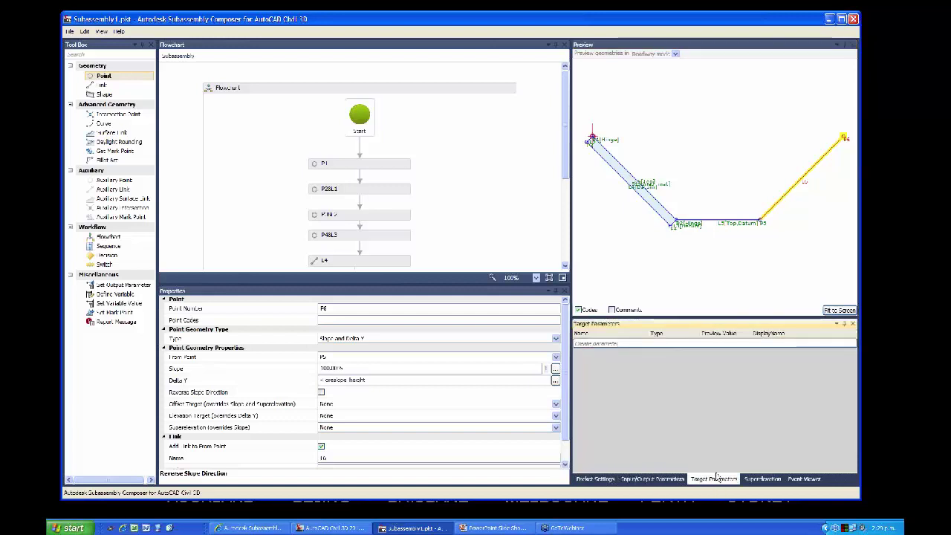
{"action": "left_click", "coordinate": [602, 343]}
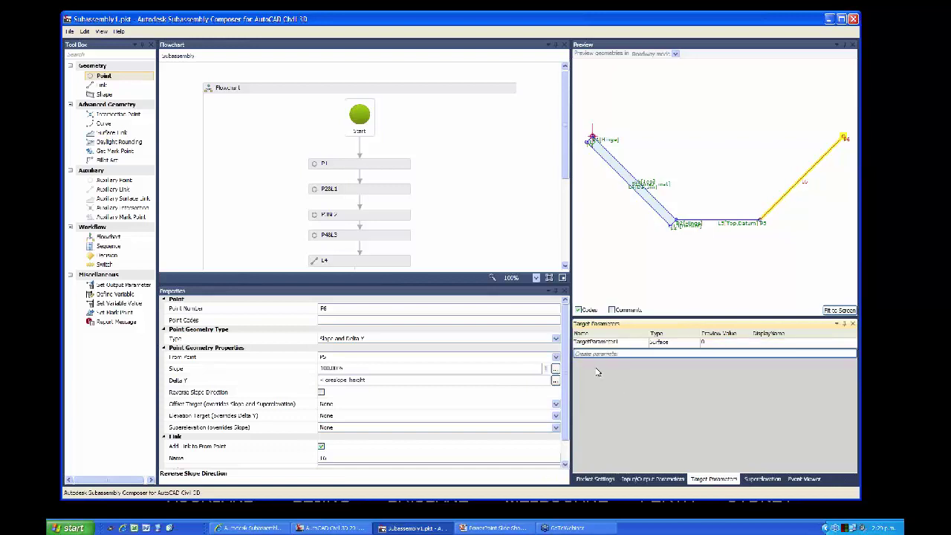
{"action": "left_click", "coordinate": [618, 345]}
{"action": "left_click", "coordinate": [618, 344]}
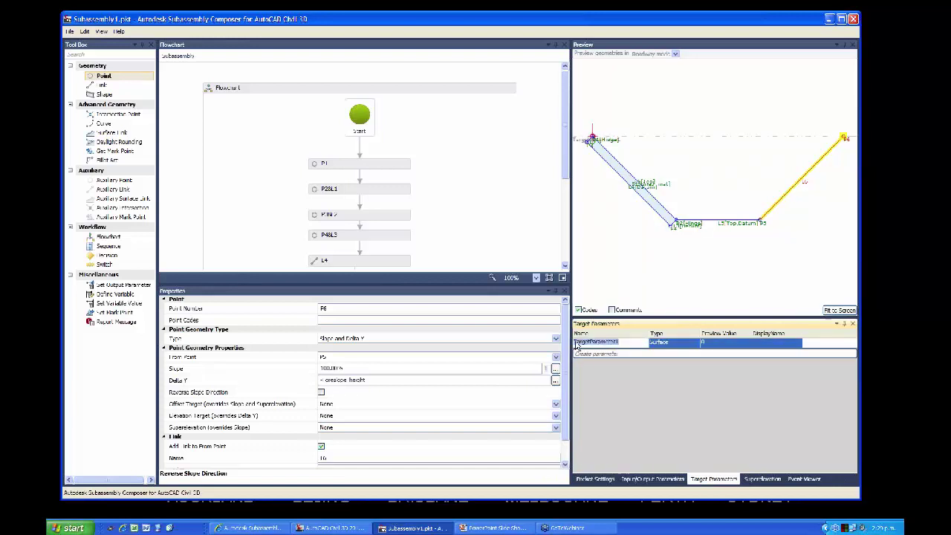
{"action": "key", "text": "BackSpace"}
{"action": "type", "text": "Surf1"}
{"action": "left_click", "coordinate": [678, 346]}
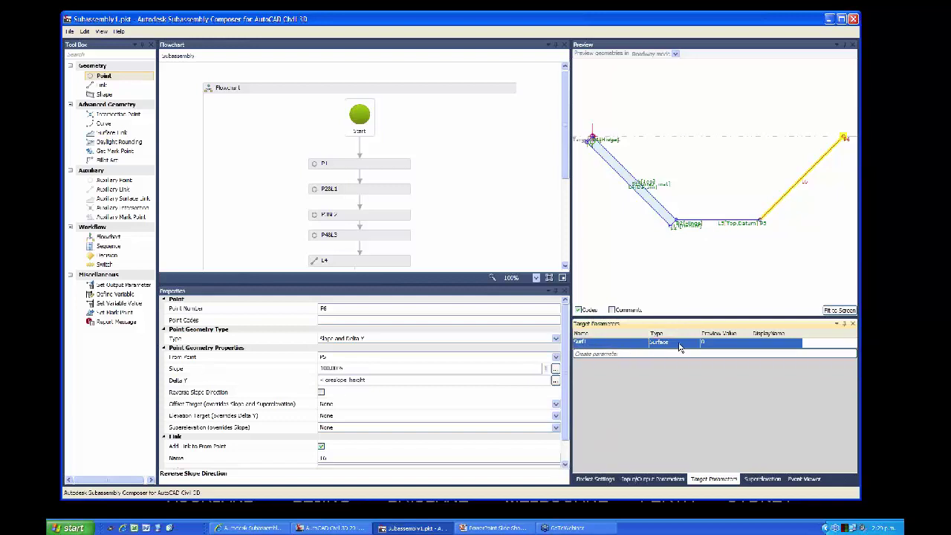
- Keep the Surf1 target's type as Surface and set its preview value to 0.3
{"action": "left_click", "coordinate": [696, 347]}
{"action": "left_click", "coordinate": [695, 347]}
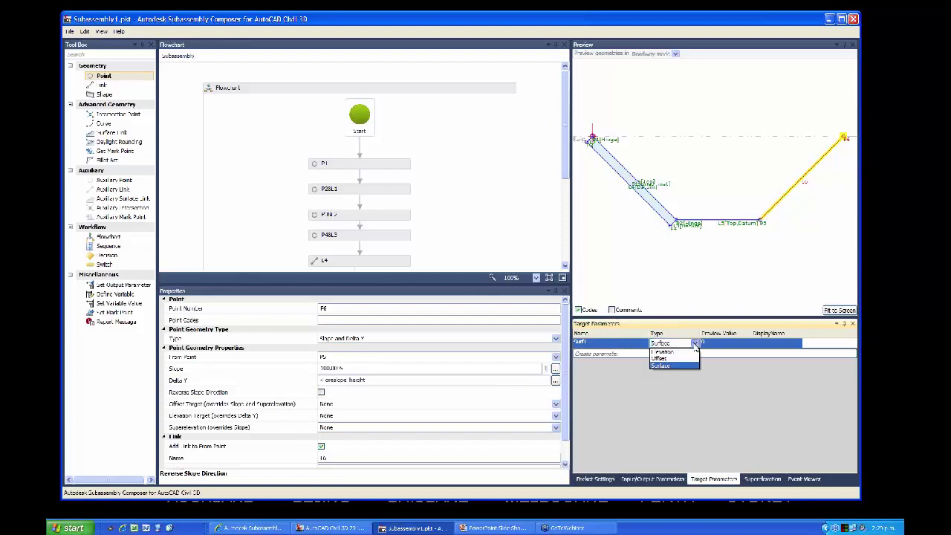
{"action": "left_click", "coordinate": [696, 347]}
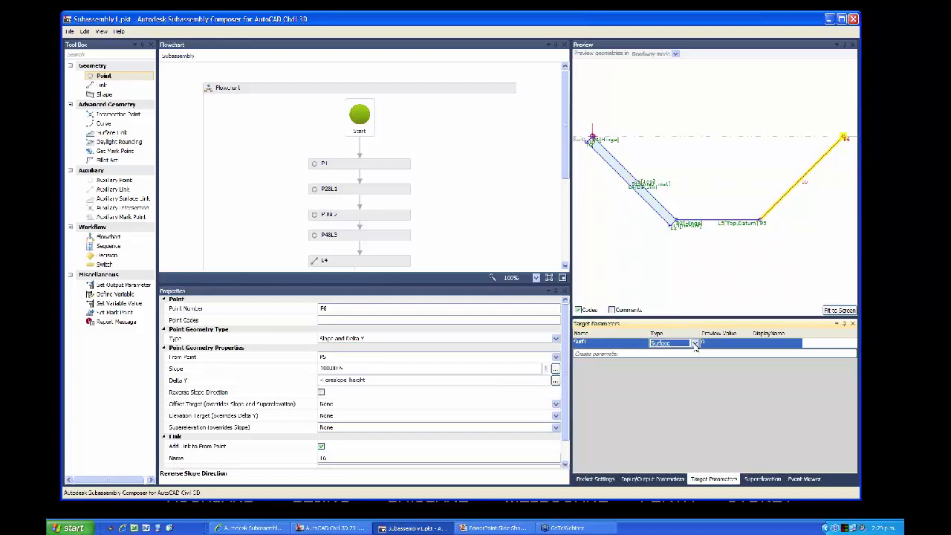
{"action": "left_click", "coordinate": [718, 348]}
{"action": "left_click", "coordinate": [714, 343]}
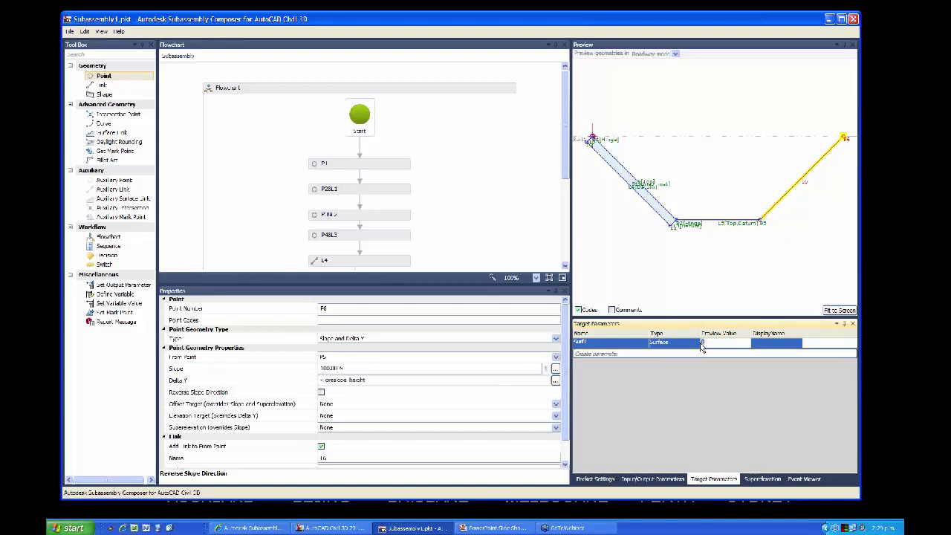
{"action": "type", "text": "3"}
{"action": "key", "text": "Return"}
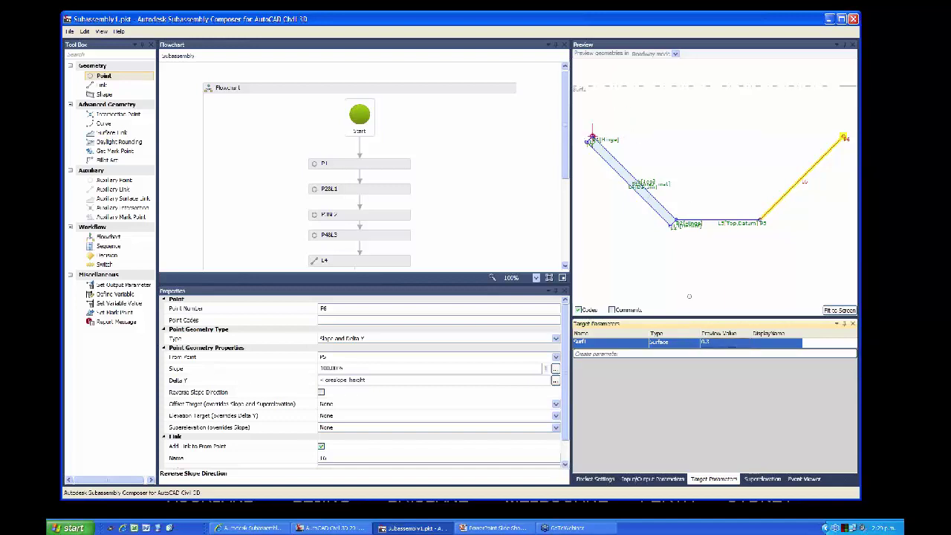
{"action": "scroll", "coordinate": [700, 287], "scroll_direction": "down", "scroll_amount": 3}
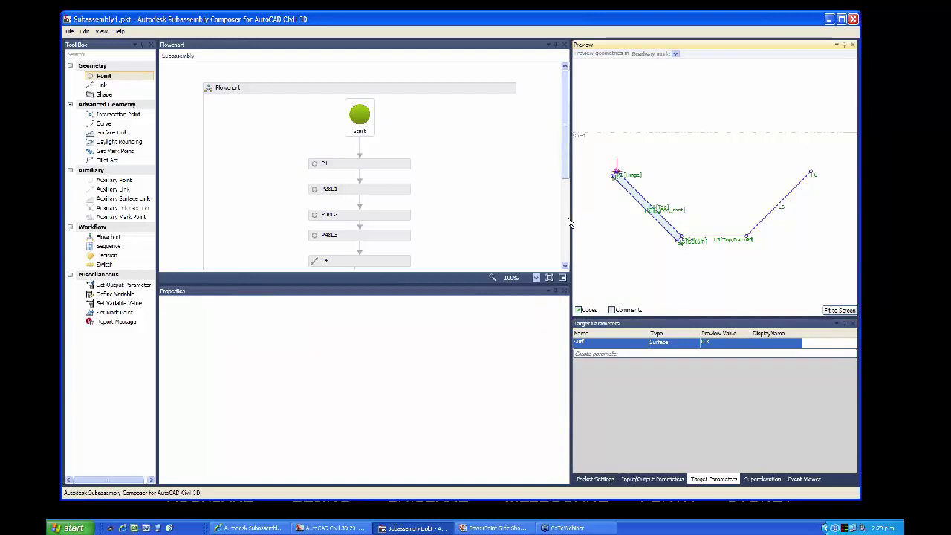
- Copy link L5's codes "Top","Datum" to link L6 between P5 and P6
{"action": "scroll", "coordinate": [570, 236], "scroll_direction": "down", "scroll_amount": 5}
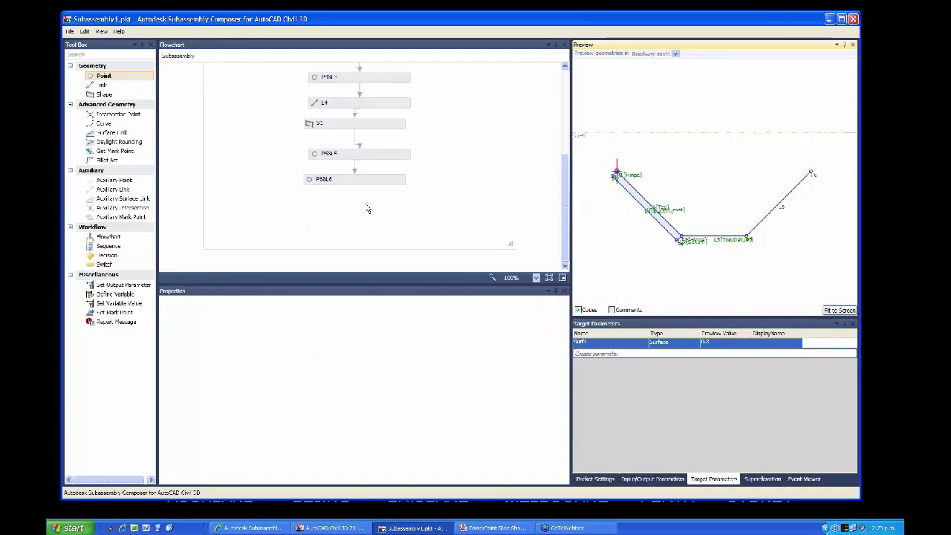
{"action": "left_click", "coordinate": [348, 185]}
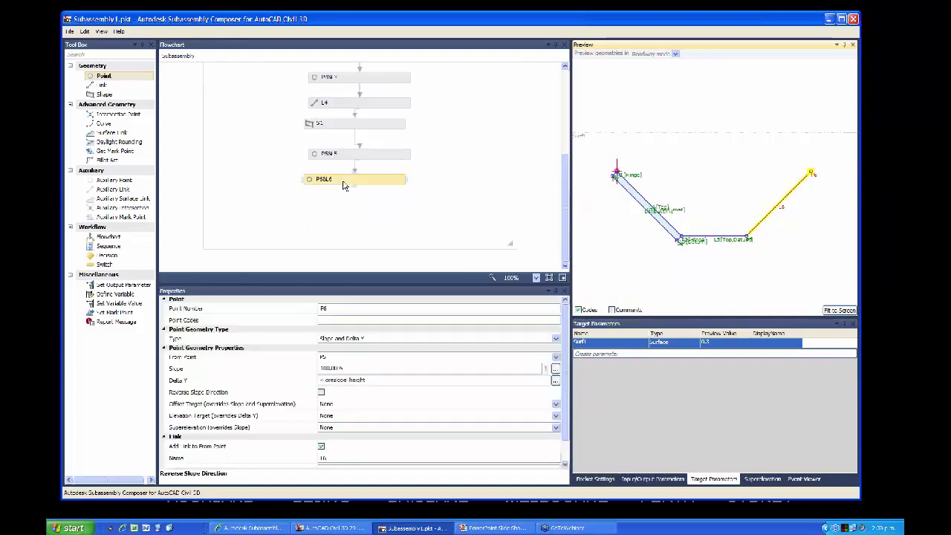
{"action": "left_click", "coordinate": [339, 158]}
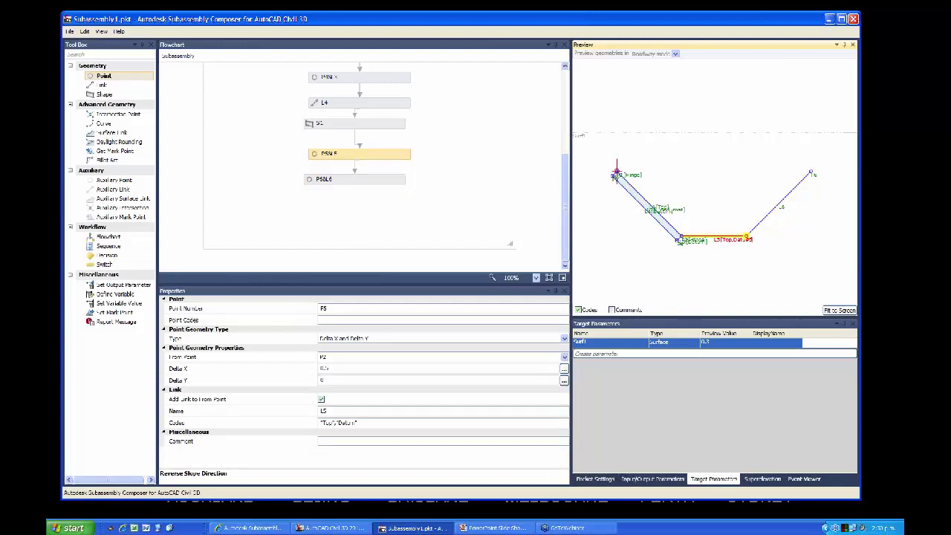
{"action": "left_click", "coordinate": [320, 423]}
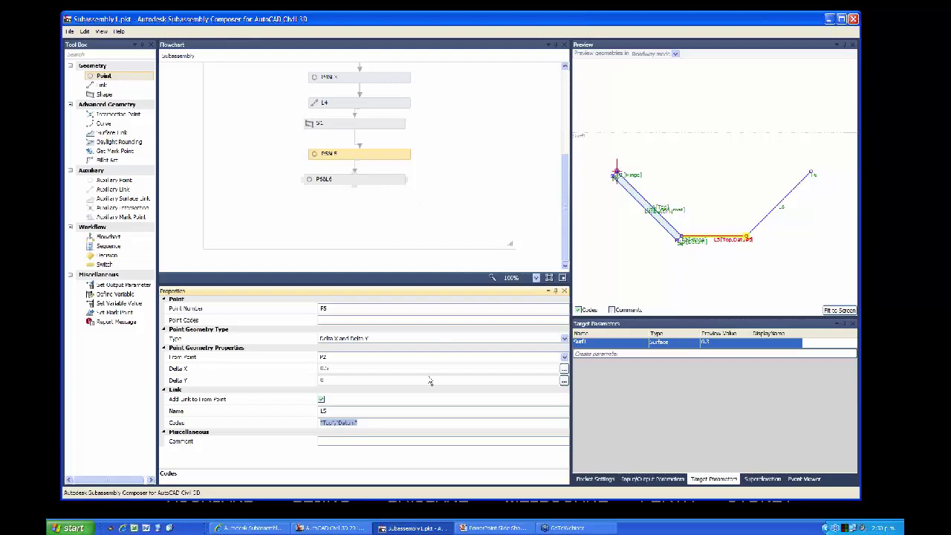
{"action": "left_click", "coordinate": [371, 179]}
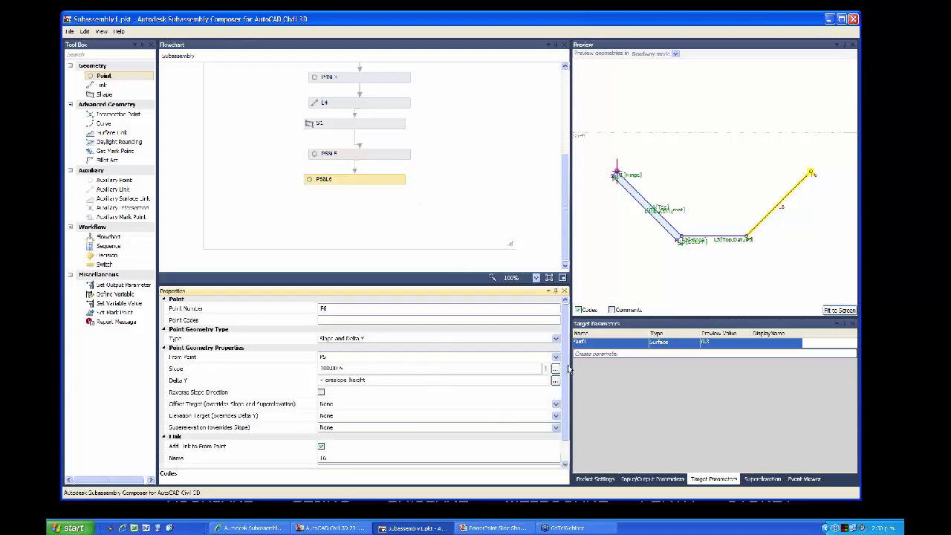
{"action": "scroll", "coordinate": [567, 371], "scroll_direction": "down", "scroll_amount": 1}
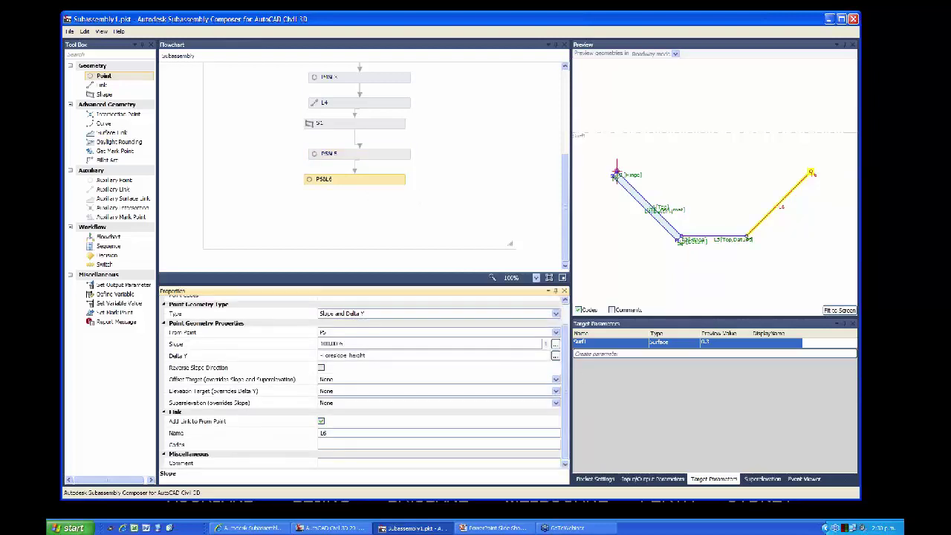
{"action": "left_click", "coordinate": [336, 445]}
{"action": "type", "text": "\"Top\",\"Datum\""}
{"action": "left_click", "coordinate": [634, 252]}
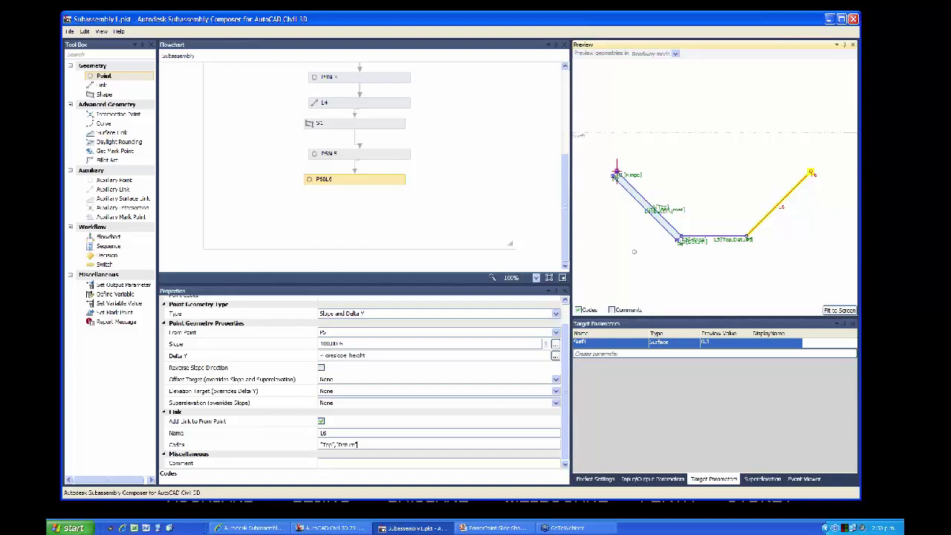
{"action": "left_click", "coordinate": [633, 252]}
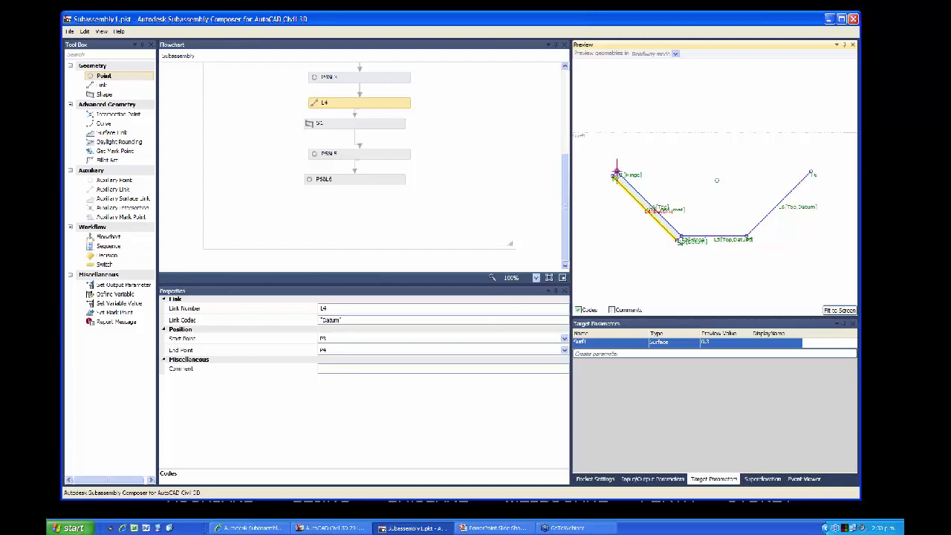
{"action": "left_click", "coordinate": [811, 173]}
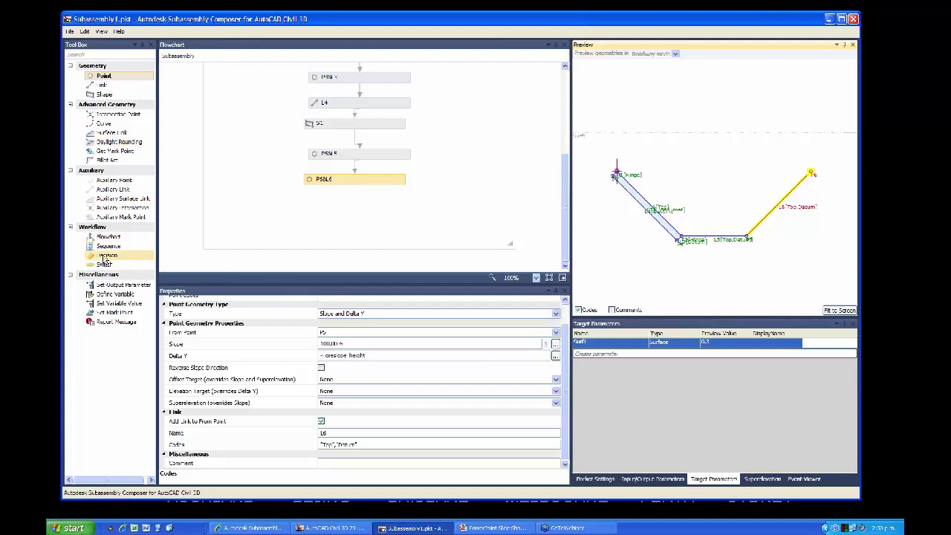
{"action": "left_click_drag", "start_coordinate": [104, 257], "coordinate": [356, 223]}
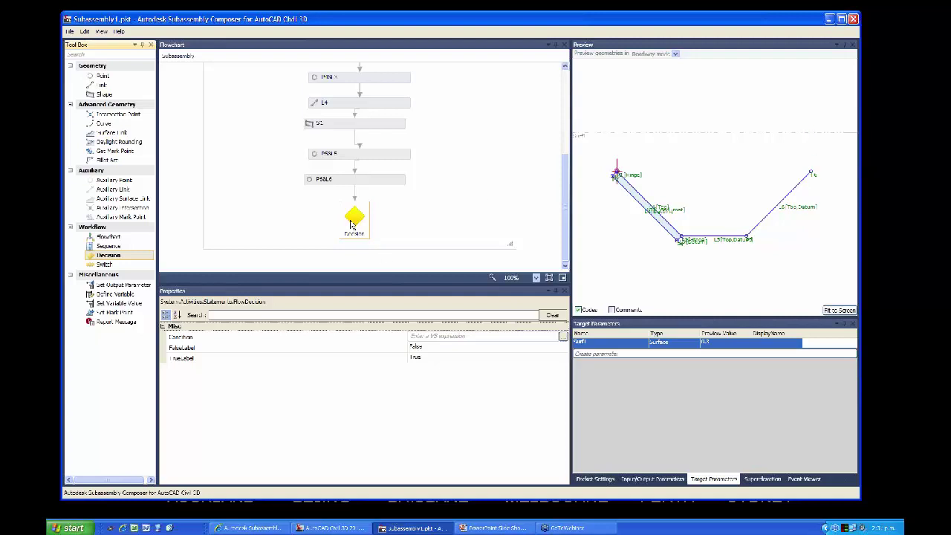
{"action": "mouse_move", "coordinate": [355, 223]}
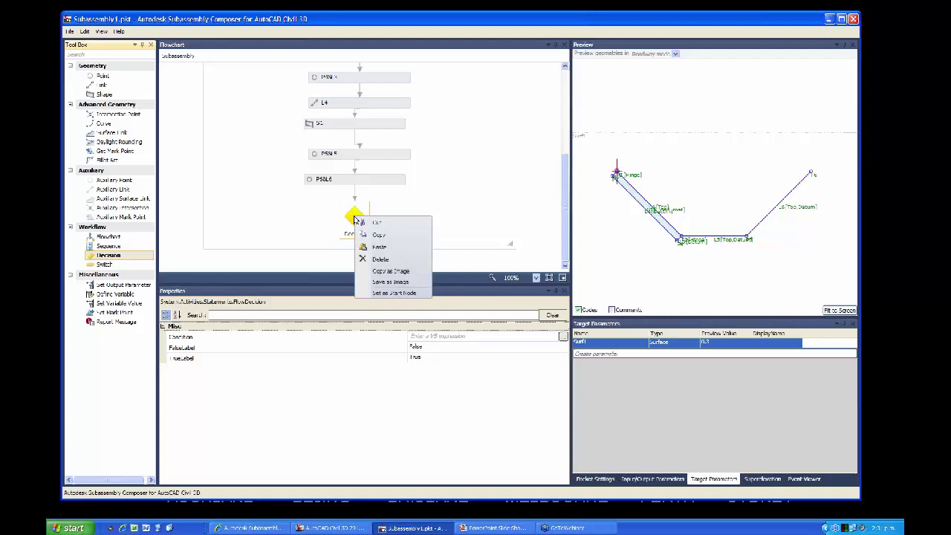
{"action": "left_click", "coordinate": [380, 259]}
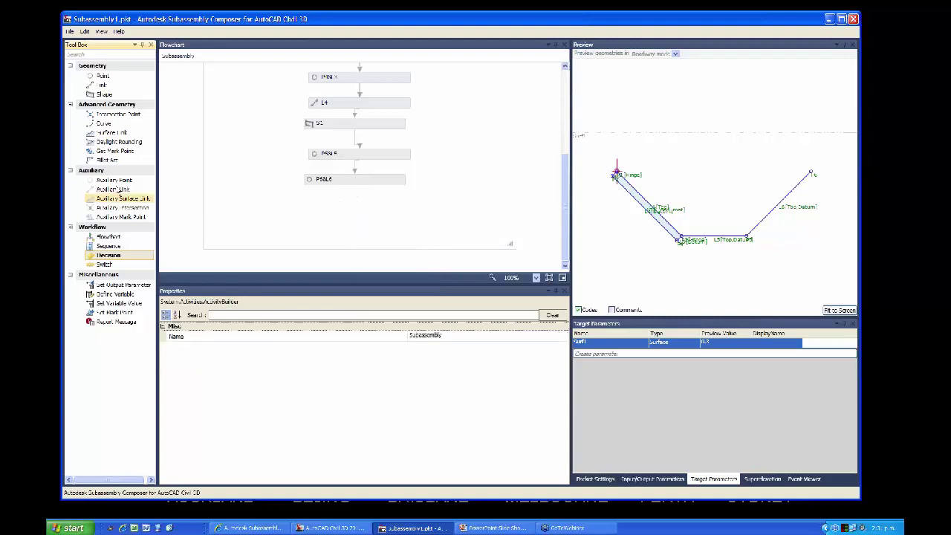
{"action": "left_click_drag", "start_coordinate": [112, 183], "coordinate": [363, 218]}
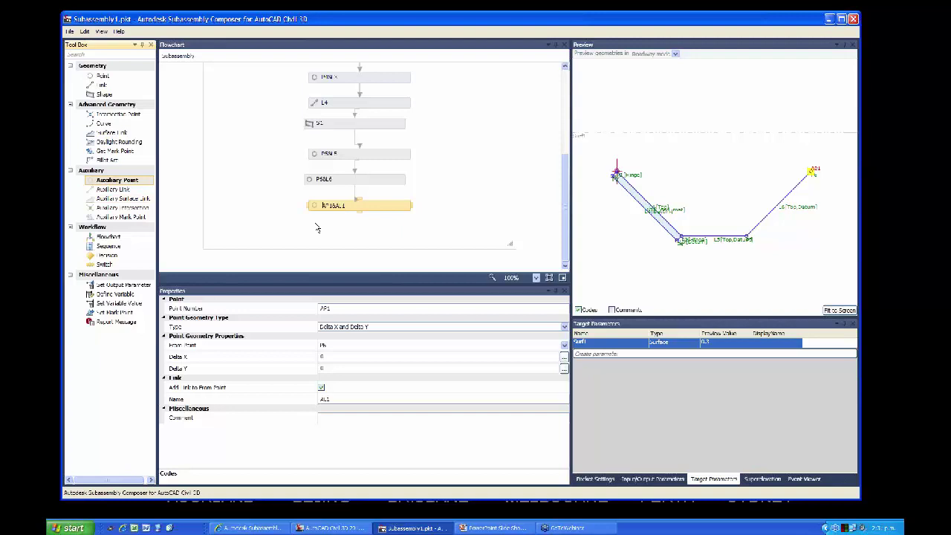
{"action": "right_click", "coordinate": [380, 209]}
{"action": "right_click", "coordinate": [377, 208]}
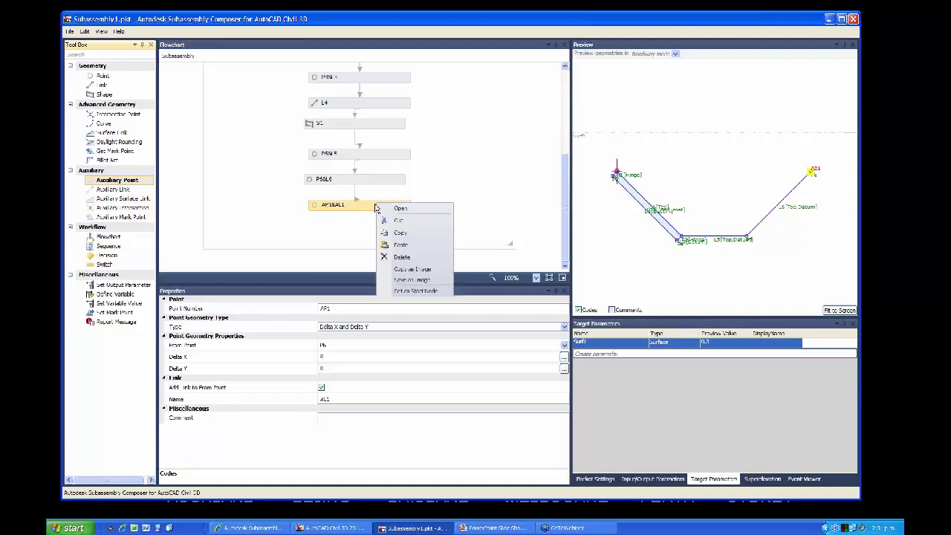
{"action": "key", "text": "Delete"}
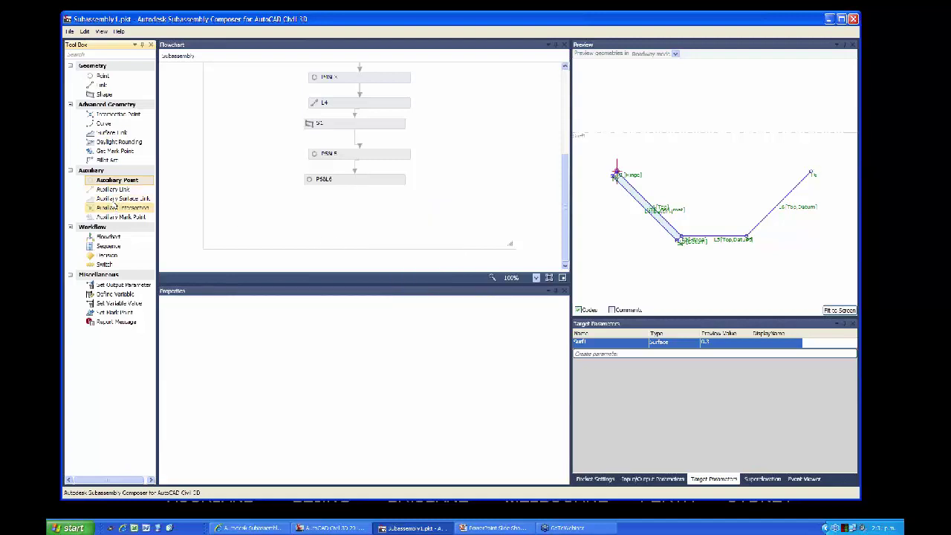
{"action": "left_click", "coordinate": [114, 199]}
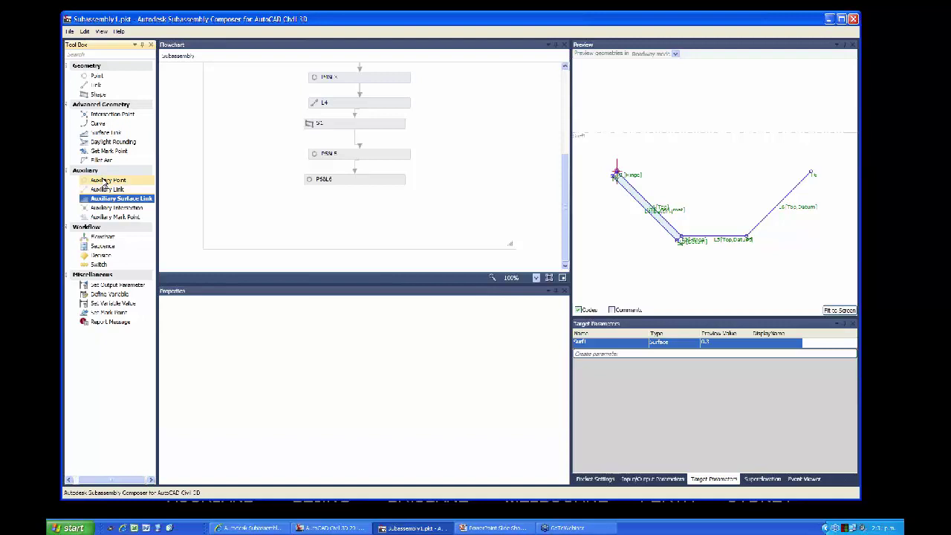
- Add auxiliary point AP1 to the flowchart below P6&L6 and set its geometry type to Delta X on Surface
{"action": "left_click_drag", "start_coordinate": [119, 180], "coordinate": [354, 213]}
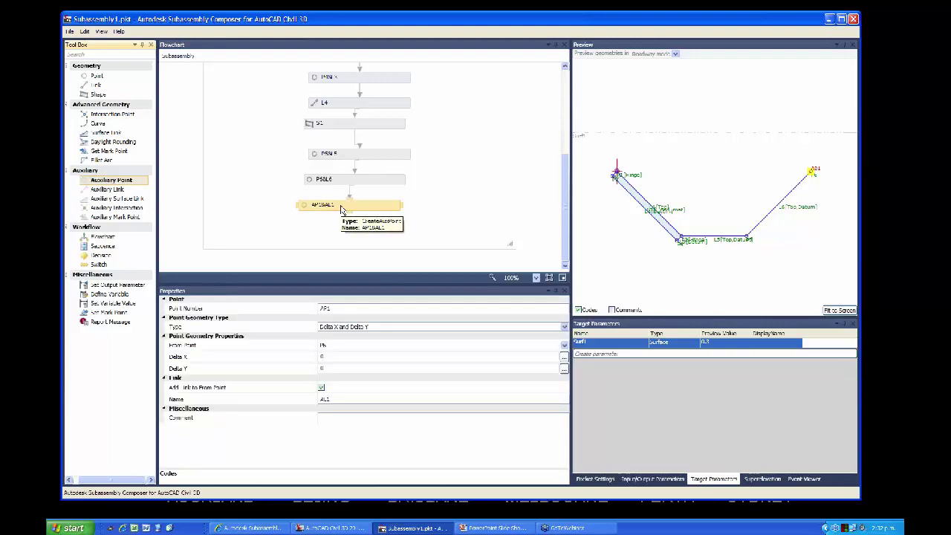
{"action": "left_click_drag", "start_coordinate": [346, 208], "coordinate": [363, 228]}
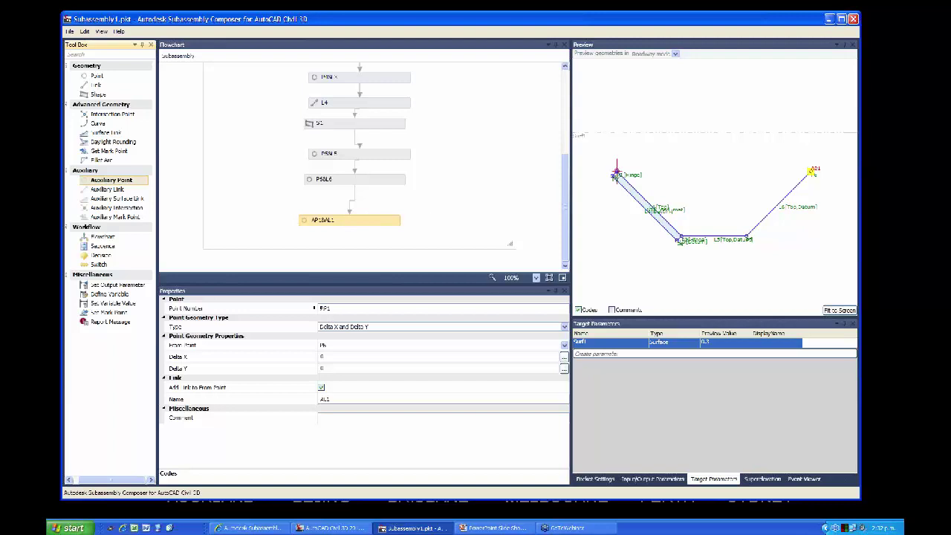
{"action": "left_click", "coordinate": [390, 330]}
{"action": "left_click", "coordinate": [390, 331]}
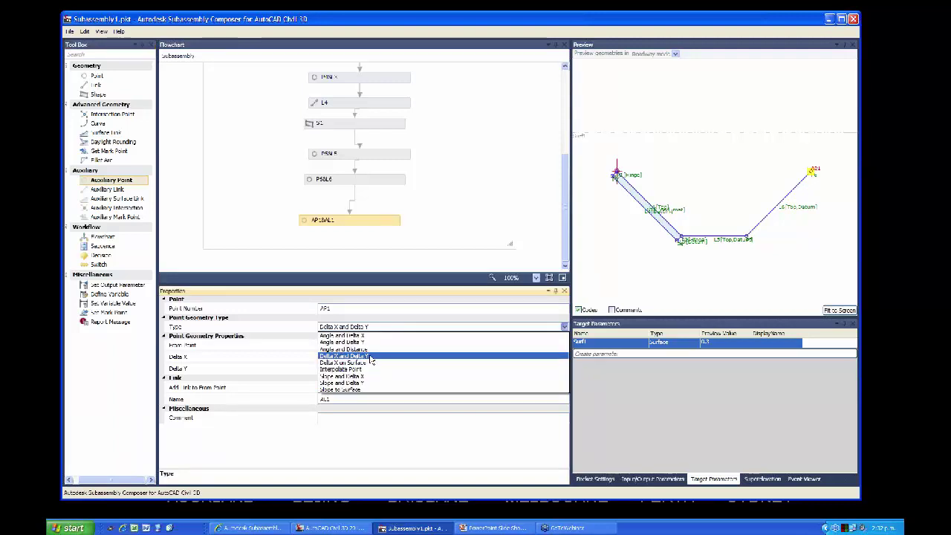
{"action": "left_click", "coordinate": [350, 394]}
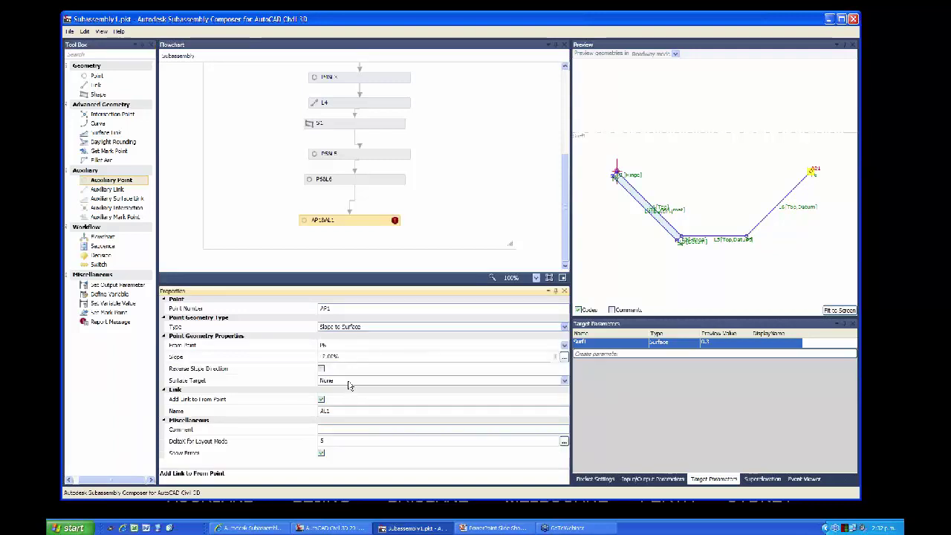
{"action": "left_click", "coordinate": [376, 330]}
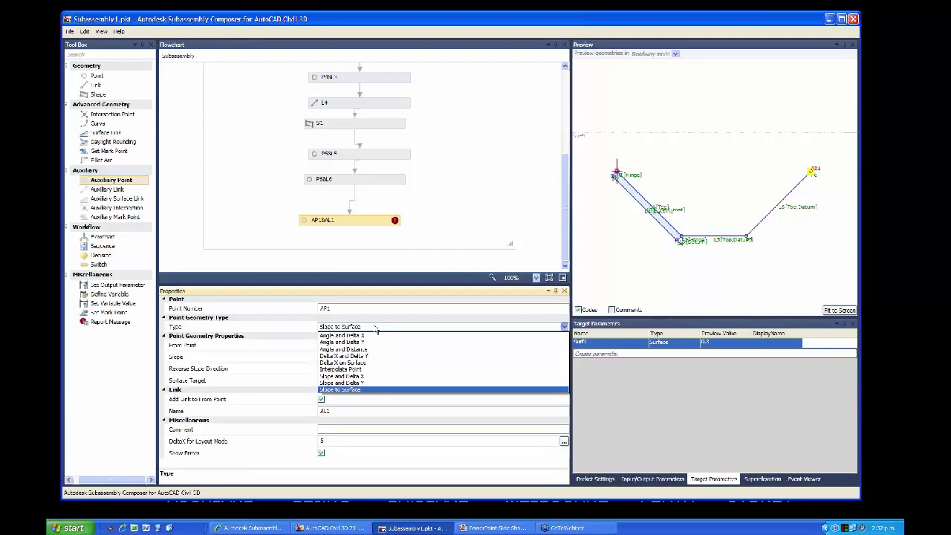
{"action": "left_click", "coordinate": [348, 363]}
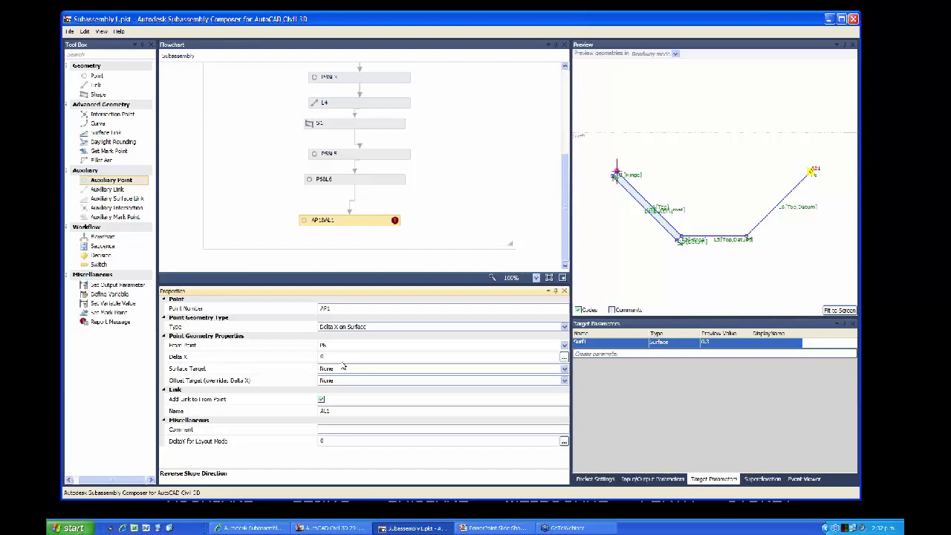
- Set AP1's surface target to Surf1 and remove its link to the from point
{"action": "left_click", "coordinate": [343, 373]}
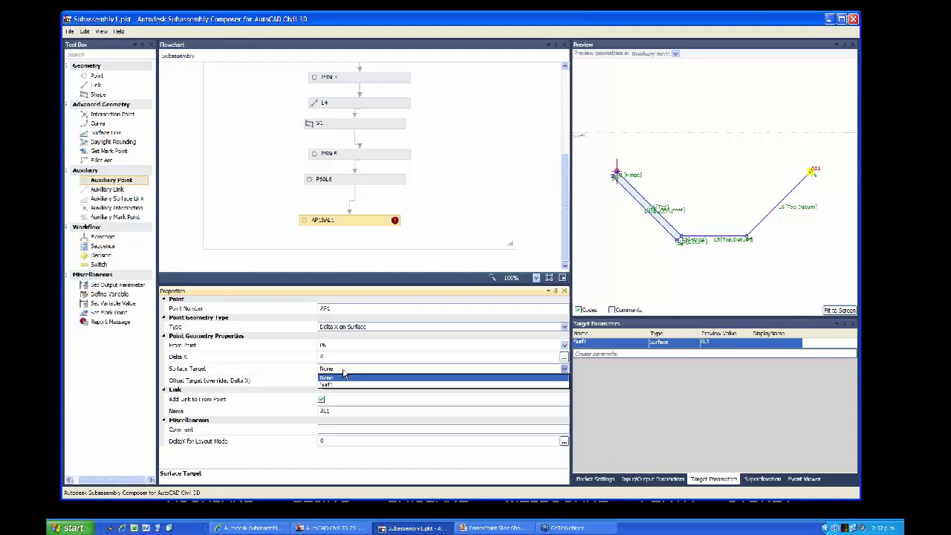
{"action": "left_click", "coordinate": [335, 385]}
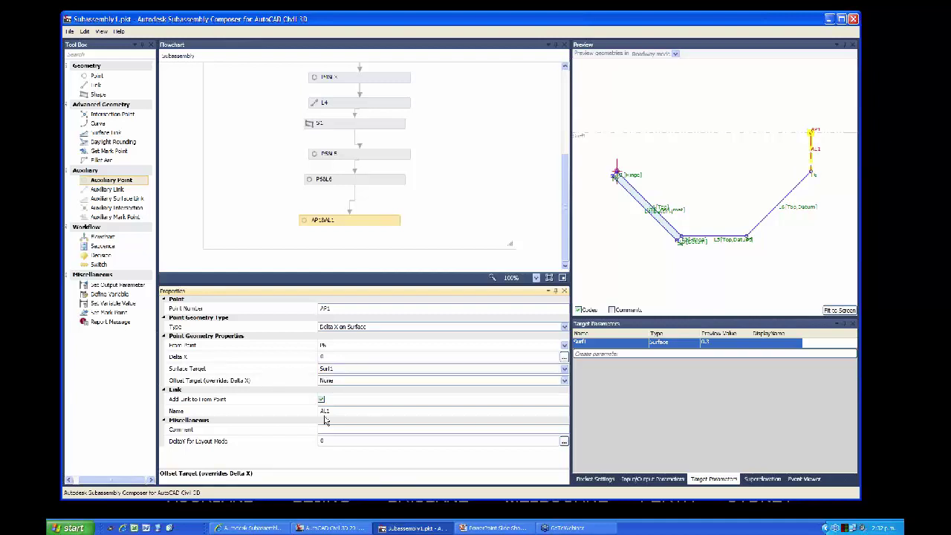
{"action": "left_click", "coordinate": [321, 400]}
{"action": "key", "text": "space"}
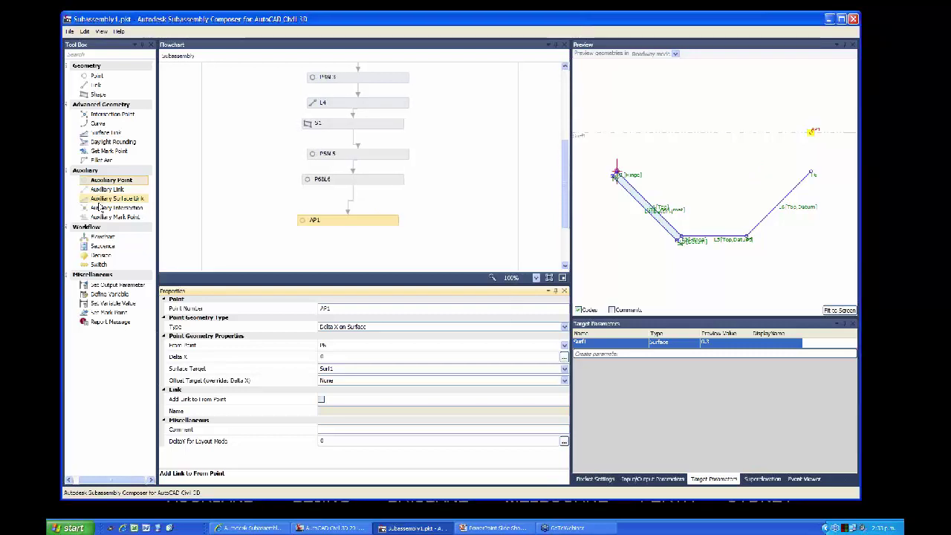
- Add a Decision below AP1 in the flowchart and set its condition to P6.Y<AP1.Y
{"action": "left_click_drag", "start_coordinate": [113, 255], "coordinate": [344, 214]}
{"action": "left_click", "coordinate": [355, 191]}
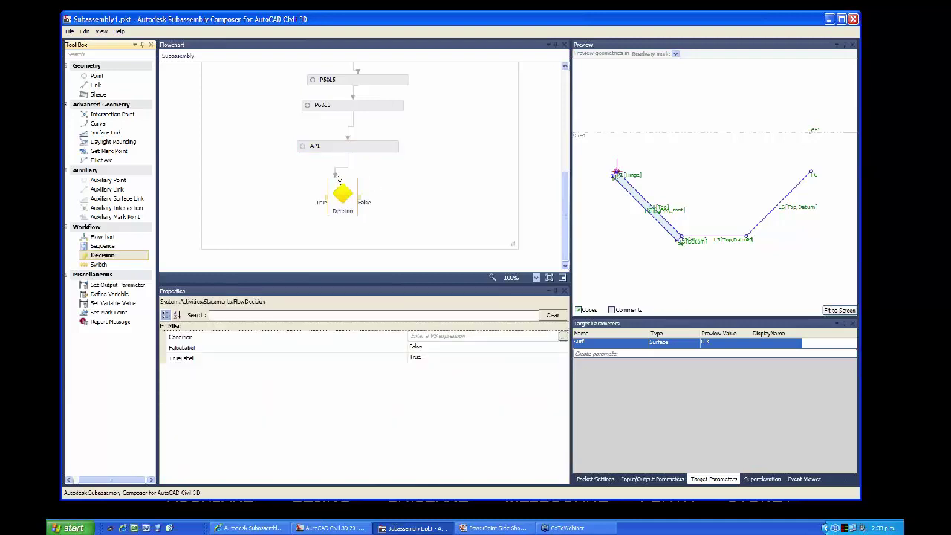
{"action": "mouse_move", "coordinate": [346, 205]}
{"action": "left_click", "coordinate": [563, 337]}
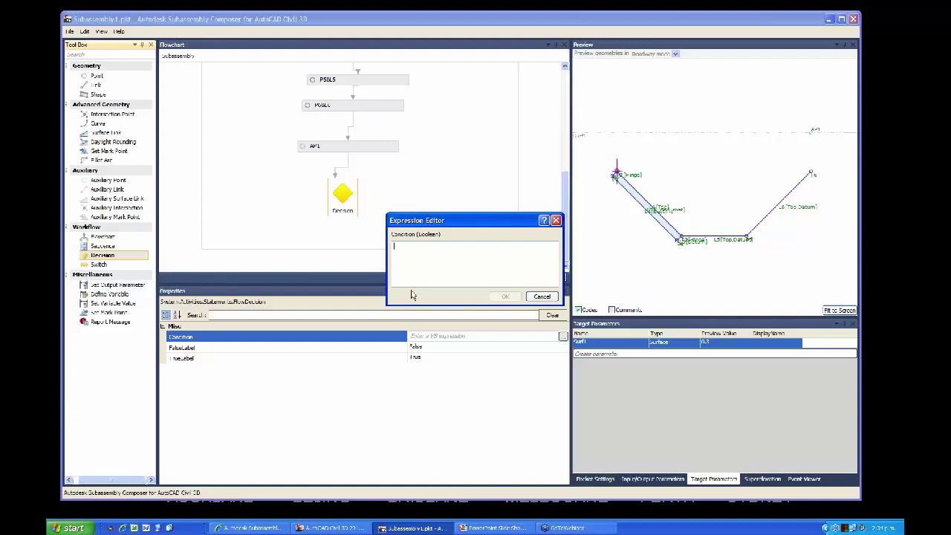
{"action": "type", "text": "P6.Y<"}
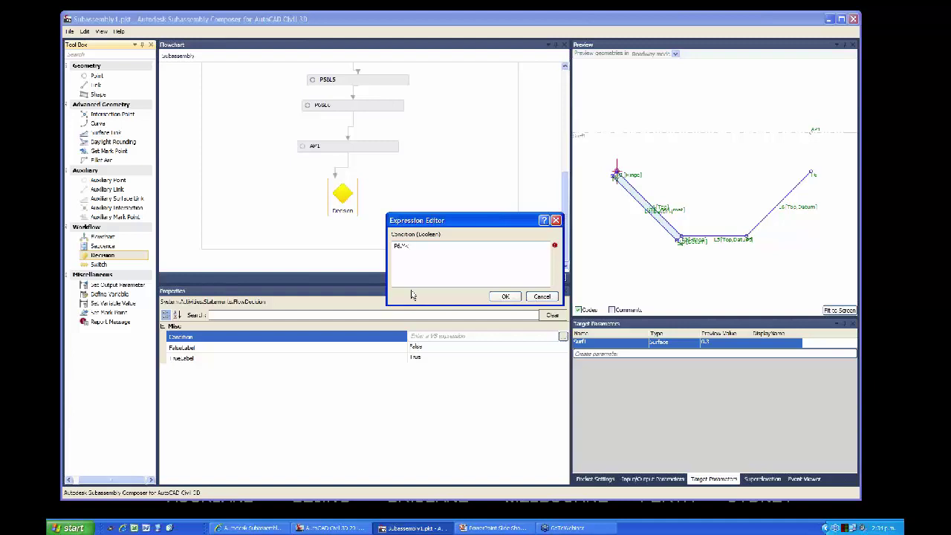
{"action": "type", "text": "P"}
{"action": "key", "text": "Left"}
{"action": "key", "text": "Left"}
{"action": "key", "text": "Left"}
{"action": "type", "text": "1"}
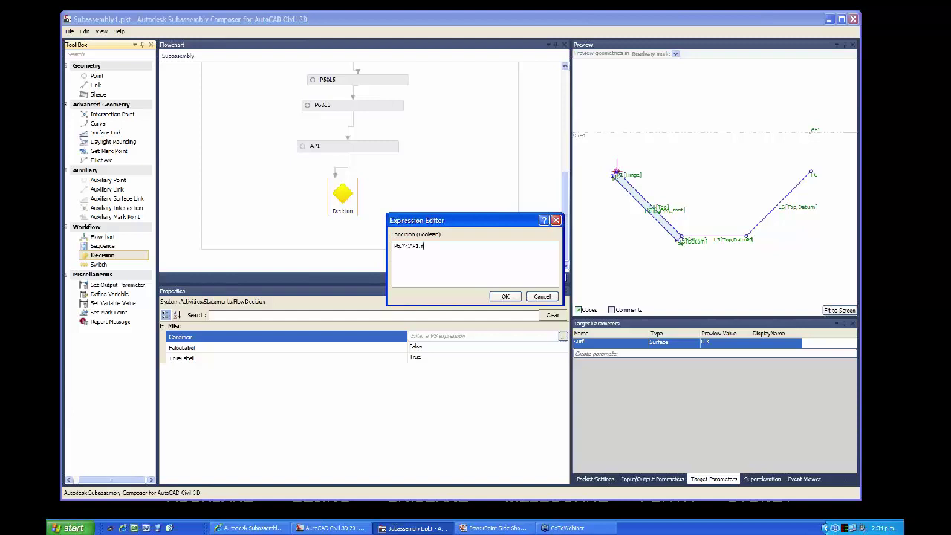
{"action": "left_click", "coordinate": [506, 297]}
{"action": "left_click", "coordinate": [506, 297]}
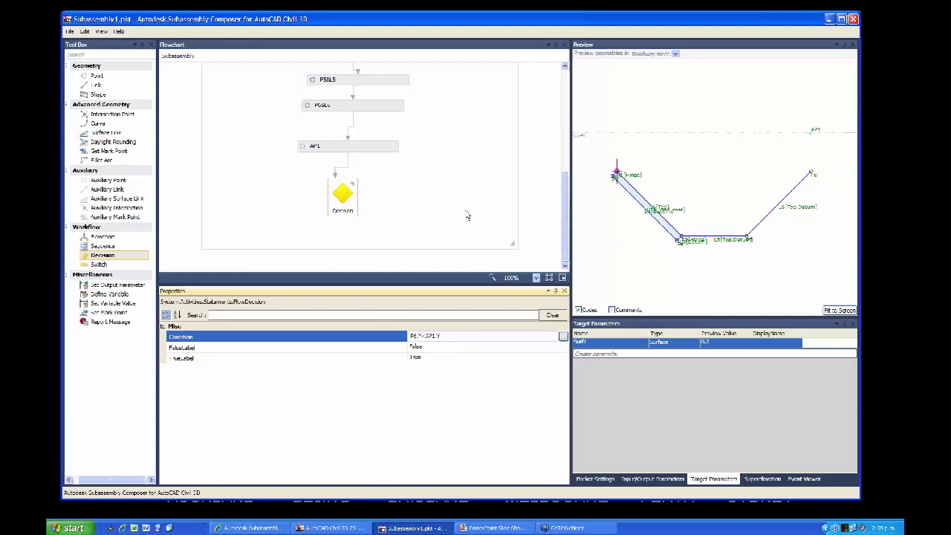
- Add point P7 on the Decision's True branch and reroute the connector so it enters P7 from above
{"action": "mouse_move", "coordinate": [347, 200]}
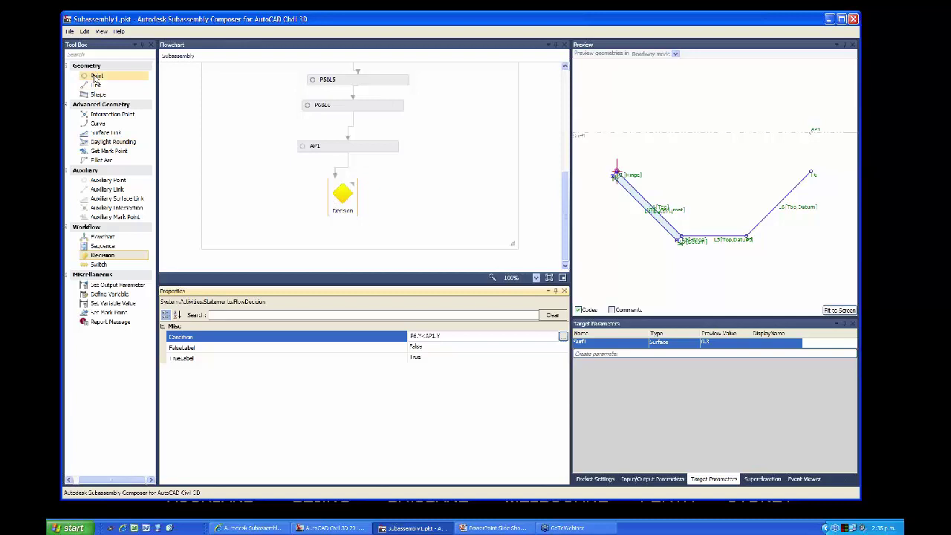
{"action": "left_click_drag", "start_coordinate": [96, 76], "coordinate": [260, 220]}
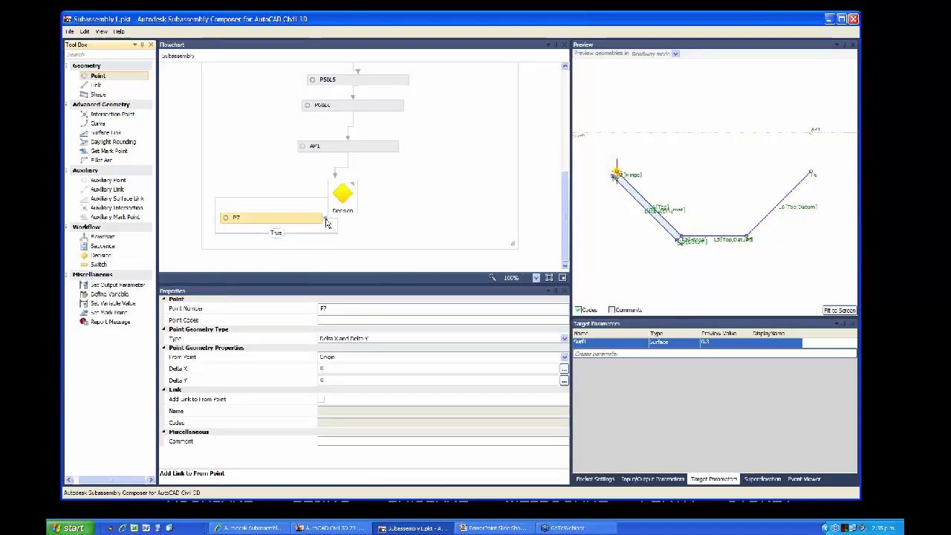
{"action": "left_click", "coordinate": [326, 222]}
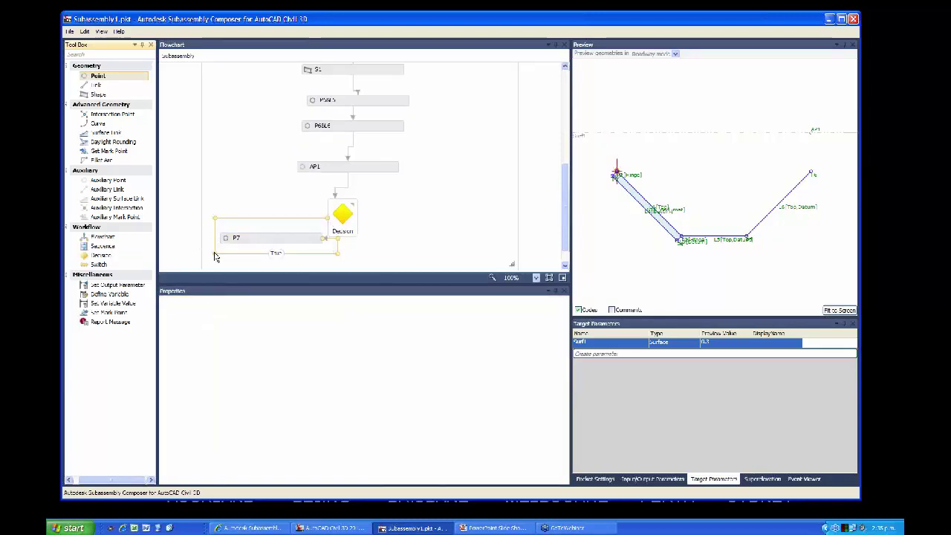
{"action": "left_click_drag", "start_coordinate": [215, 258], "coordinate": [268, 223]}
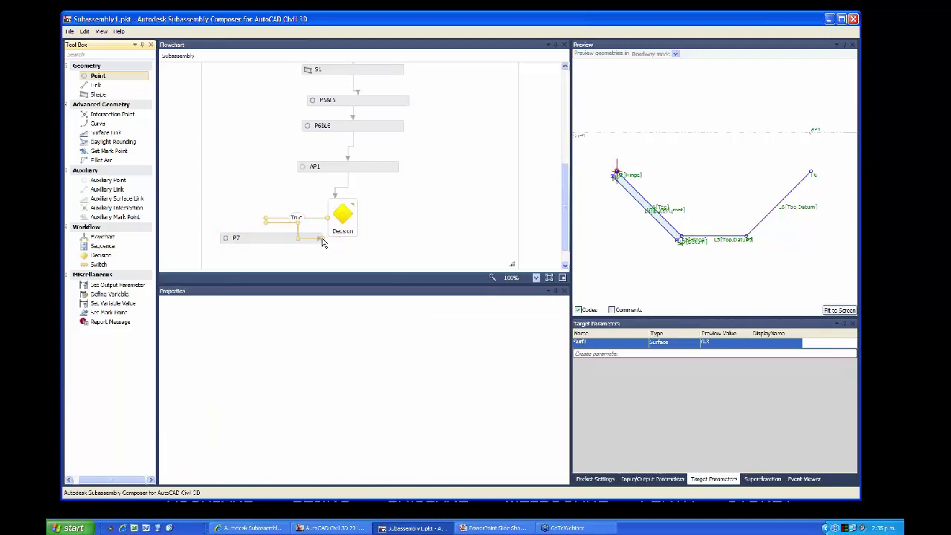
{"action": "left_click_drag", "start_coordinate": [323, 242], "coordinate": [273, 237]}
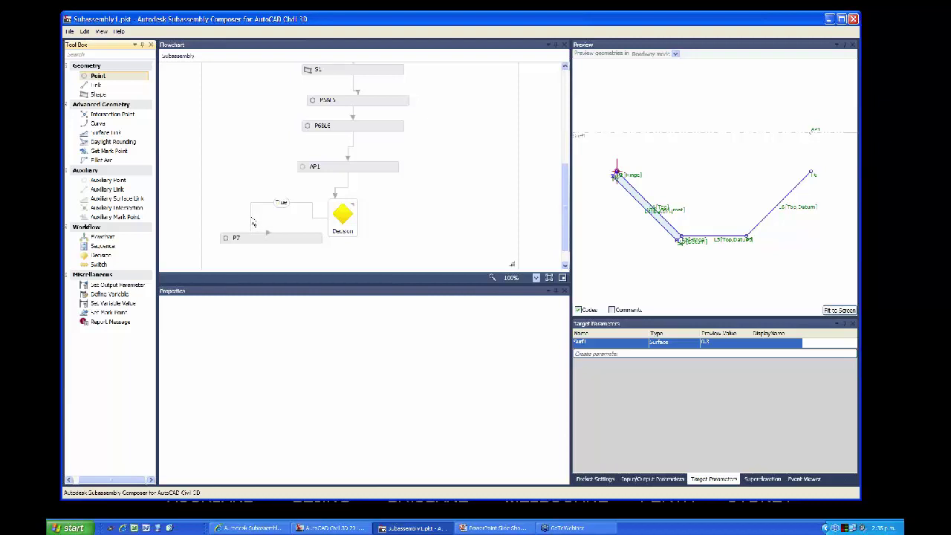
{"action": "left_click", "coordinate": [252, 223]}
{"action": "left_click_drag", "start_coordinate": [252, 237], "coordinate": [271, 211]}
{"action": "left_click", "coordinate": [240, 186]}
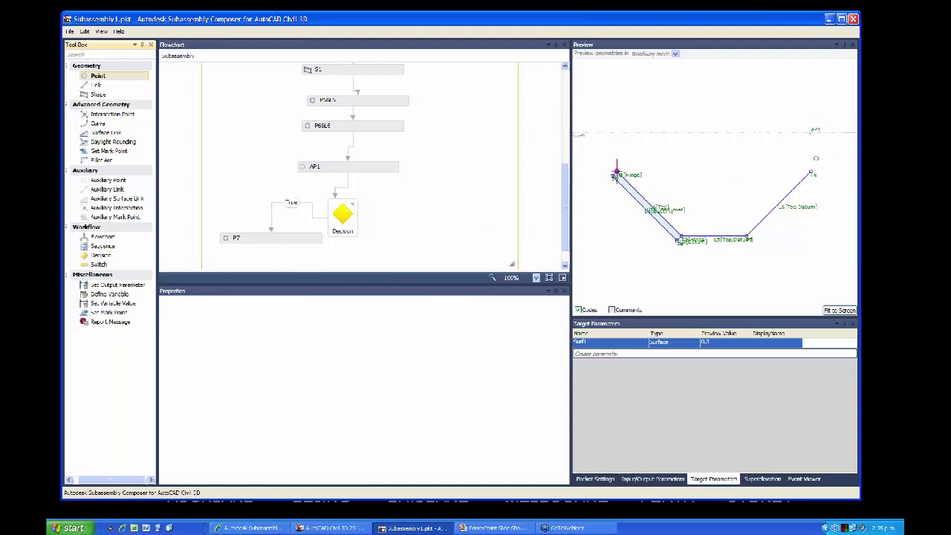
- Set P7's geometry type to Slope to Surface, starting from point P6
{"action": "left_click", "coordinate": [261, 240]}
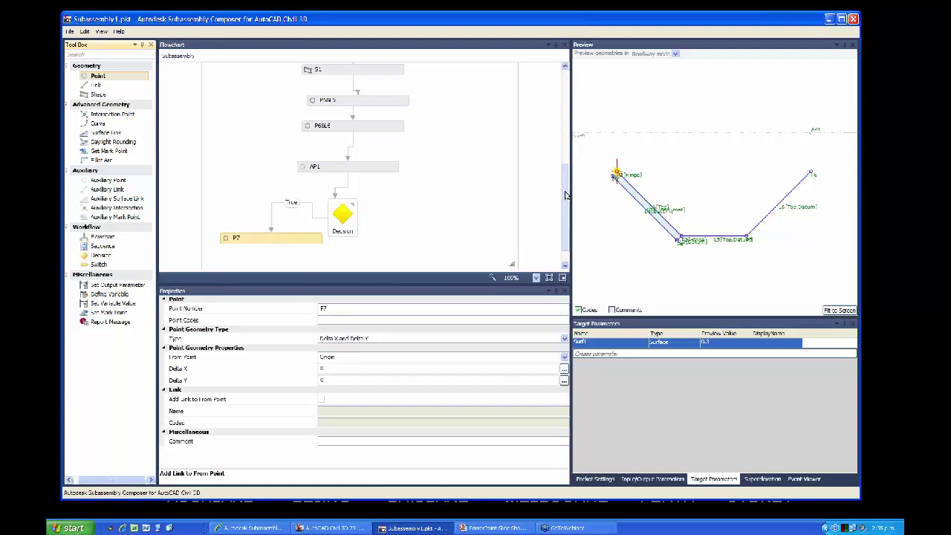
{"action": "scroll", "coordinate": [566, 220], "scroll_direction": "down", "scroll_amount": 1}
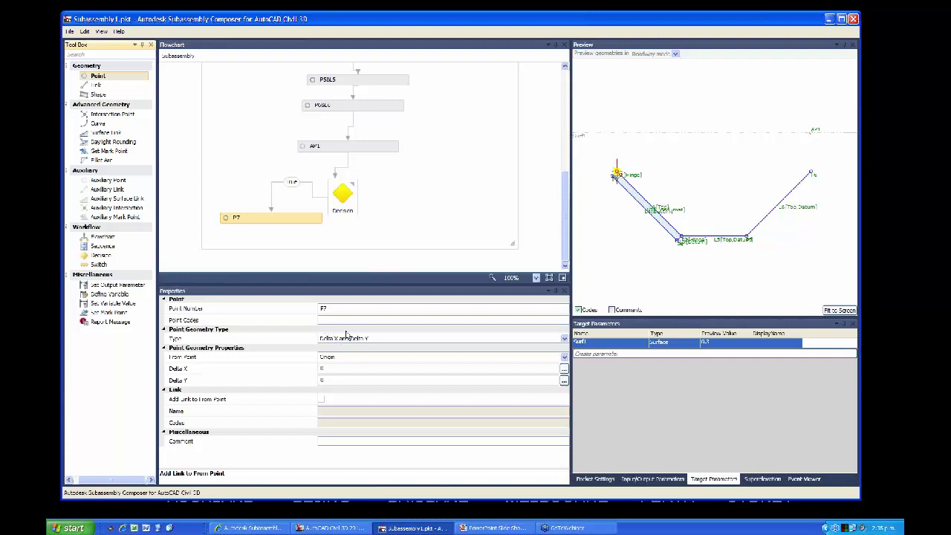
{"action": "left_click", "coordinate": [380, 340]}
{"action": "left_click", "coordinate": [379, 342]}
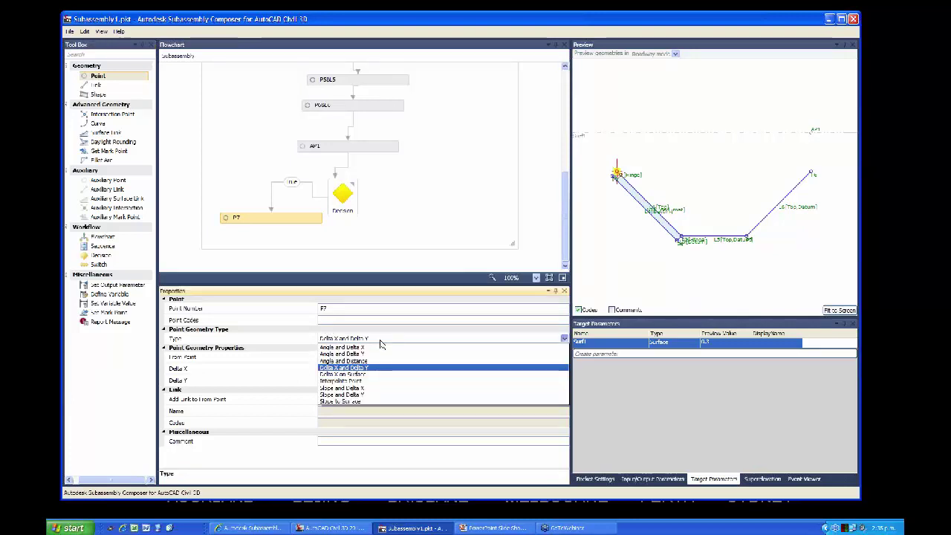
{"action": "left_click", "coordinate": [346, 406]}
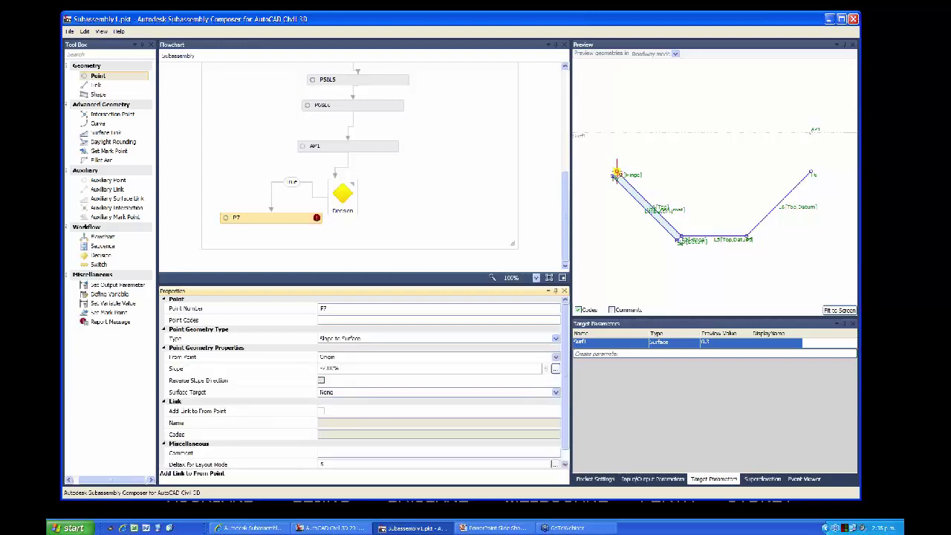
{"action": "left_click", "coordinate": [341, 359]}
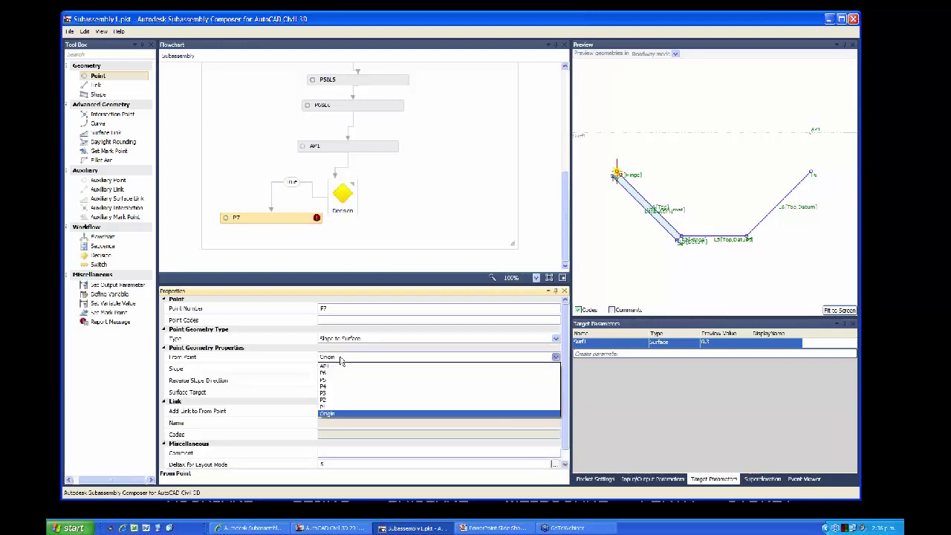
{"action": "left_click", "coordinate": [333, 373]}
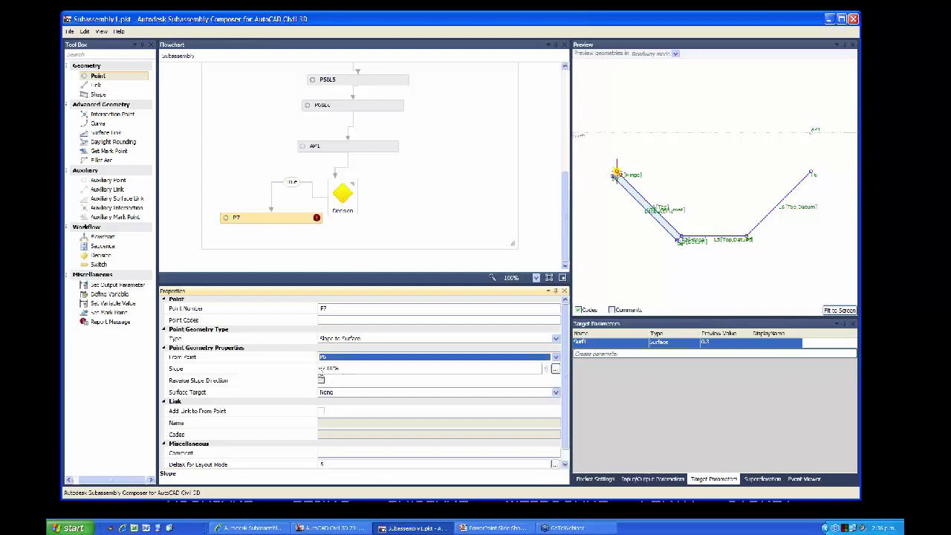
- Enter 100 as P7's slope and choose Surf1 as its surface target
{"action": "left_click", "coordinate": [317, 369]}
{"action": "type", "text": "100"}
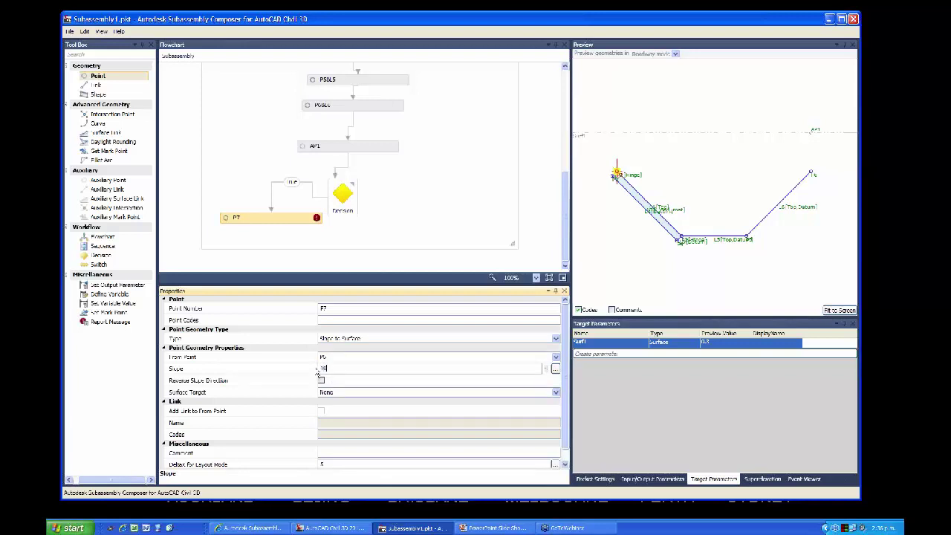
{"action": "left_click", "coordinate": [351, 393]}
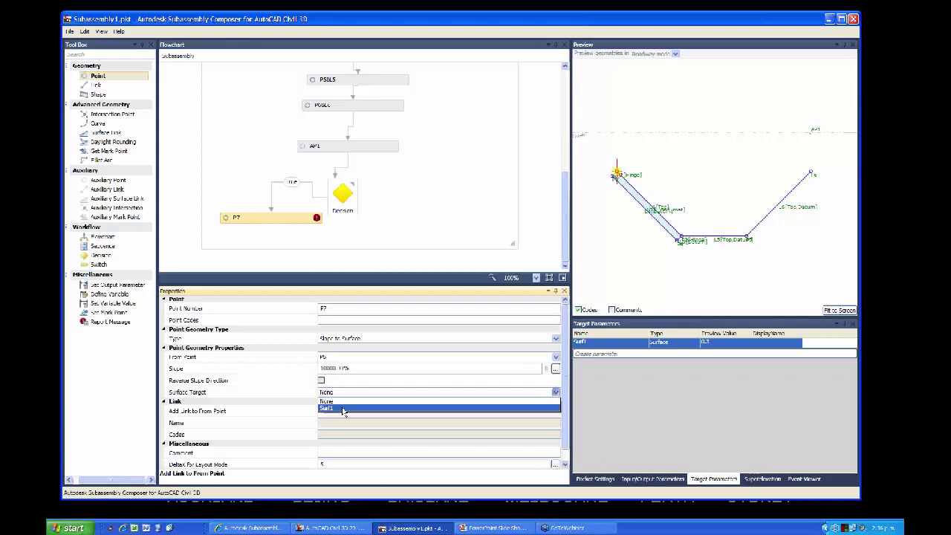
{"action": "left_click", "coordinate": [346, 408]}
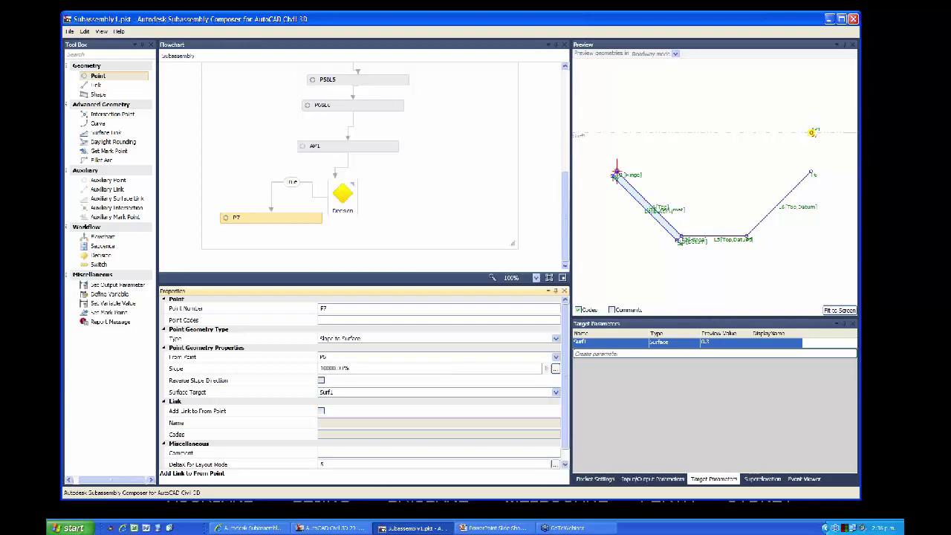
- Set P7's slope to 1 (100.00%) and add link L7 to its from point, leaving the slope direction unreversed
{"action": "left_click", "coordinate": [357, 368]}
{"action": "double_click", "coordinate": [356, 368]}
{"action": "type", "text": "1"}
{"action": "left_click", "coordinate": [375, 383]}
{"action": "left_click", "coordinate": [321, 411]}
{"action": "left_click", "coordinate": [321, 380]}
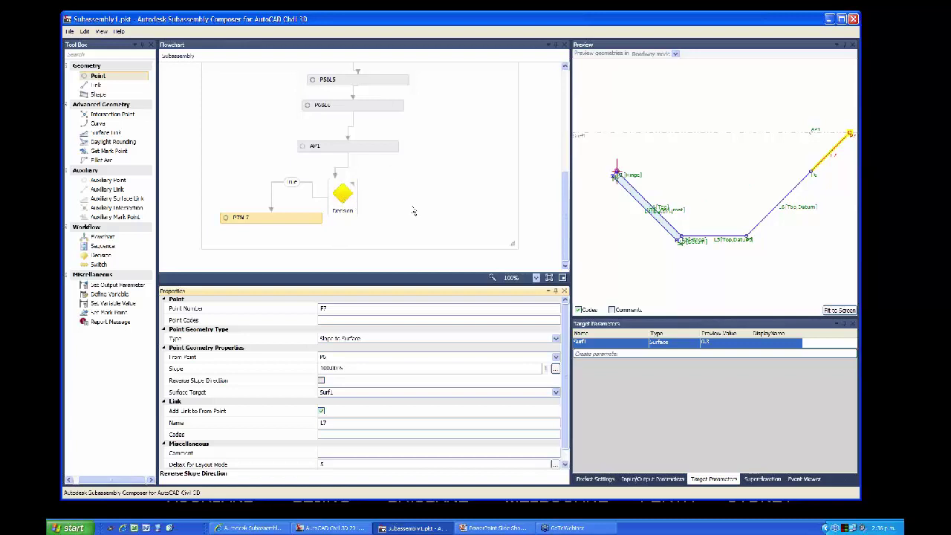
- Set the Surf1 target's preview value to -0.3 to preview the channel with the surface below P6
{"action": "left_click", "coordinate": [722, 348]}
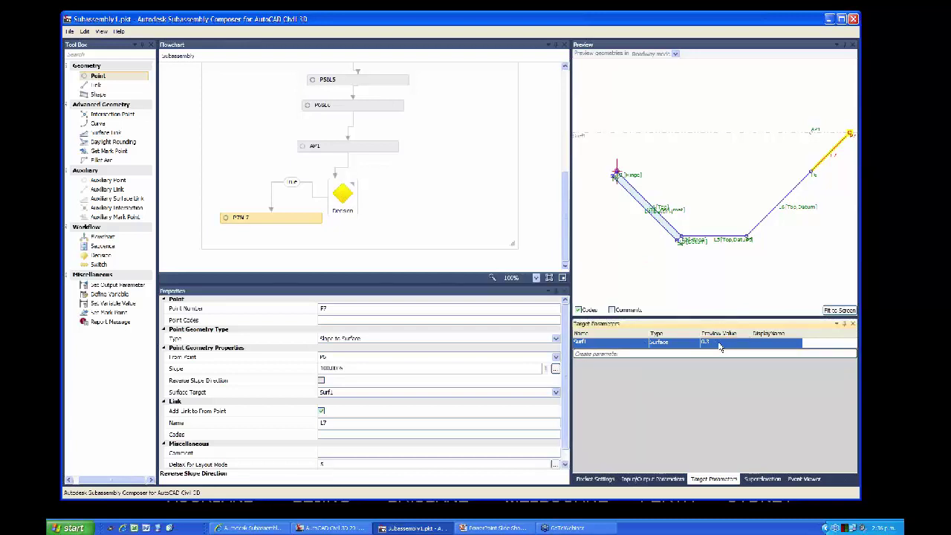
{"action": "left_click", "coordinate": [718, 348]}
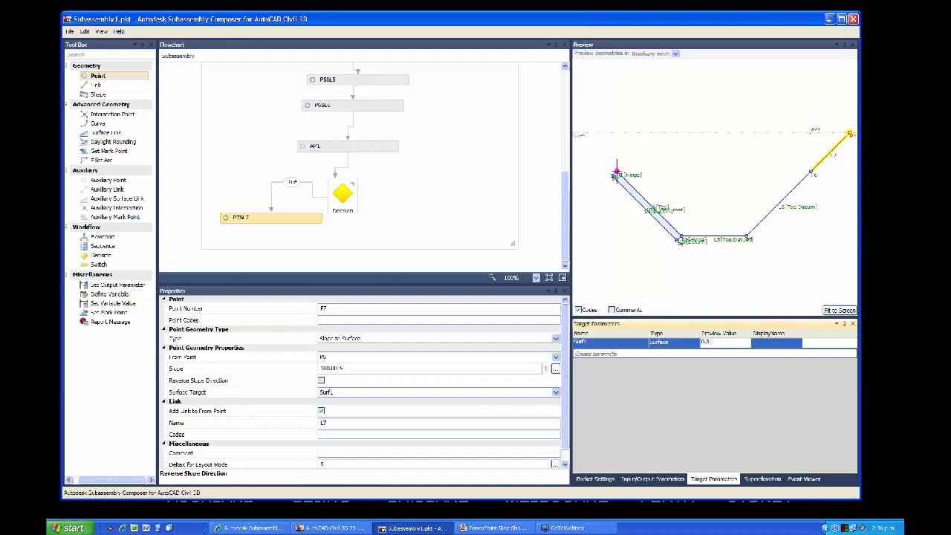
{"action": "type", "text": "1.5"}
{"action": "left_click", "coordinate": [735, 409]}
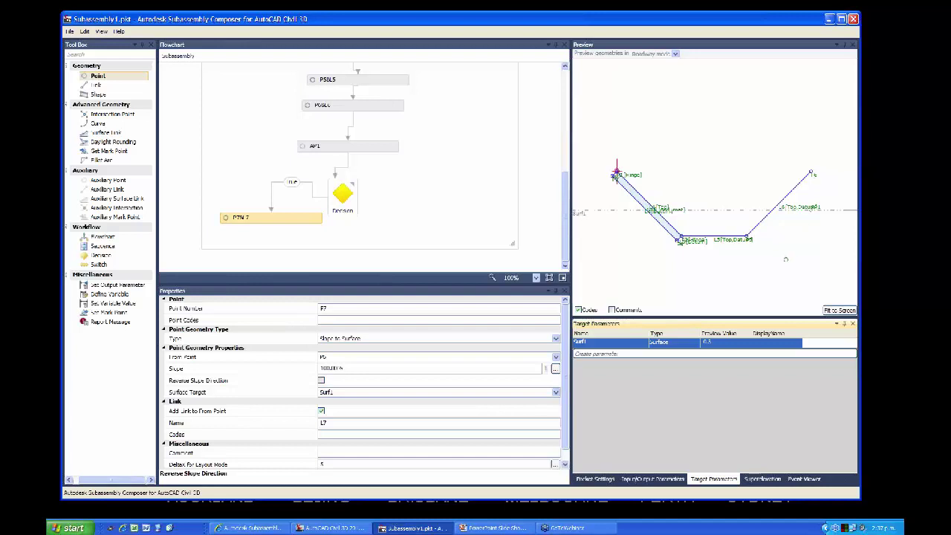
{"action": "left_click_drag", "start_coordinate": [760, 258], "coordinate": [709, 260]}
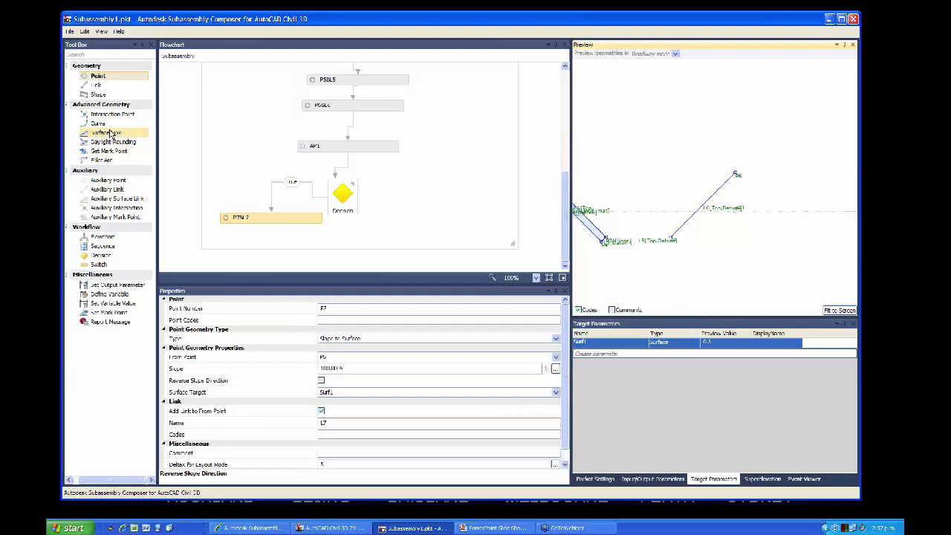
- Switch to the PowerPoint slide show, review the annotated channel section slide, and return to Subassembly Composer
{"action": "left_click", "coordinate": [488, 528]}
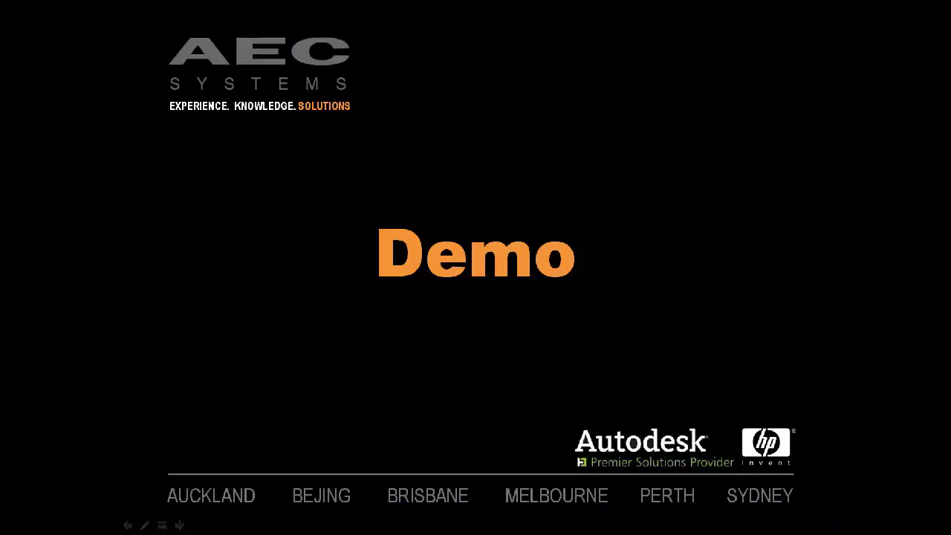
{"action": "left_click", "coordinate": [128, 525]}
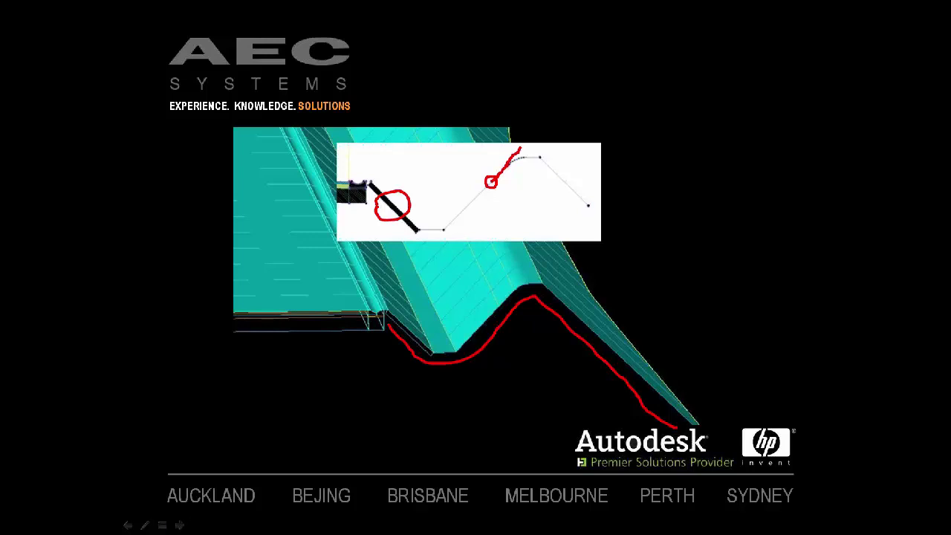
{"action": "key", "text": "alt+Tab"}
{"action": "key", "text": "alt+Tab"}
{"action": "key", "text": "alt+Tab"}
{"action": "key", "text": "alt+Tab"}
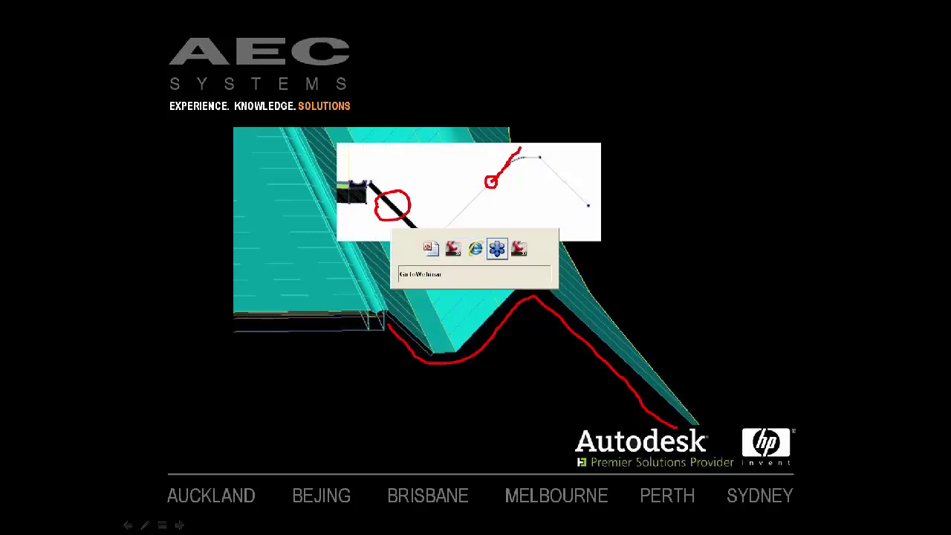
{"action": "key", "text": "alt+Tab"}
{"action": "key", "text": "alt+Tab"}
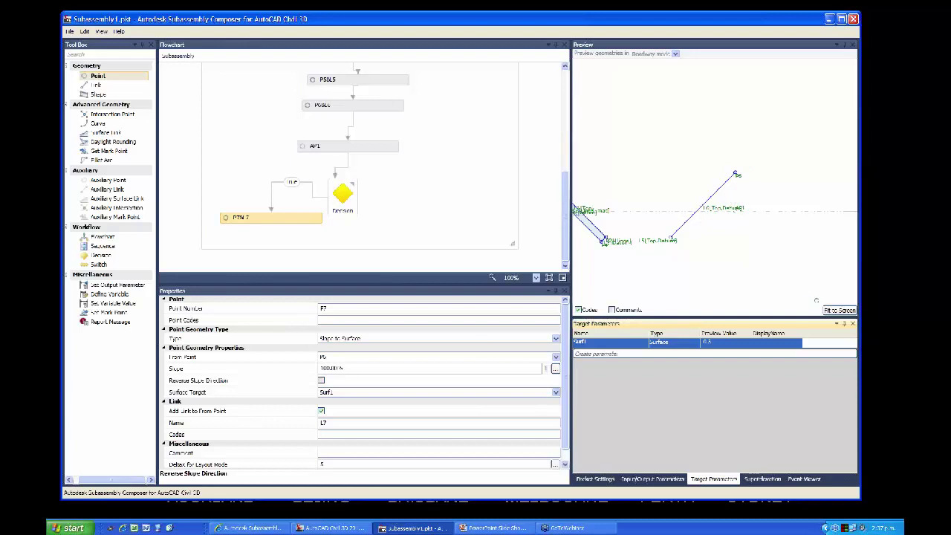
- Add an auxiliary point on the Decision's False branch and delete the stray connector running to it from P7
{"action": "left_click", "coordinate": [836, 311]}
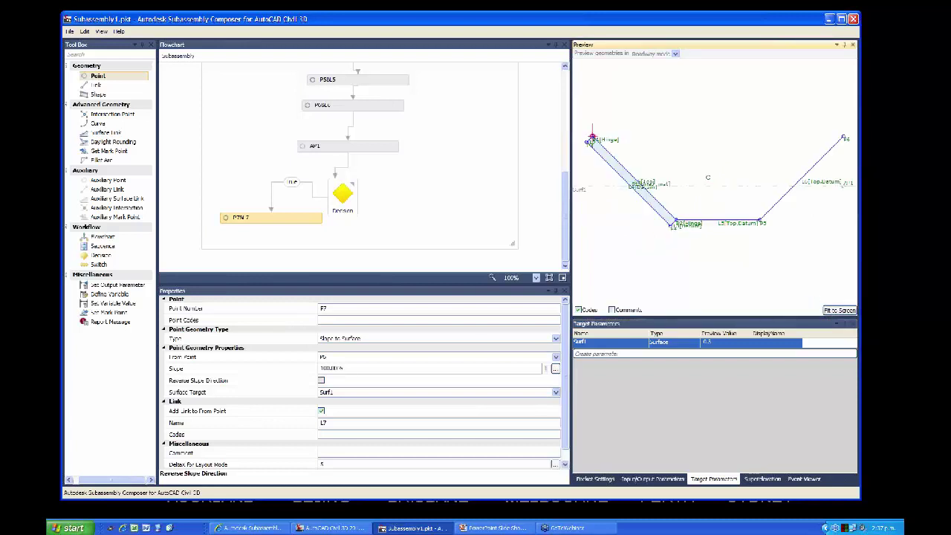
{"action": "scroll", "coordinate": [709, 171], "scroll_direction": "down", "scroll_amount": 3}
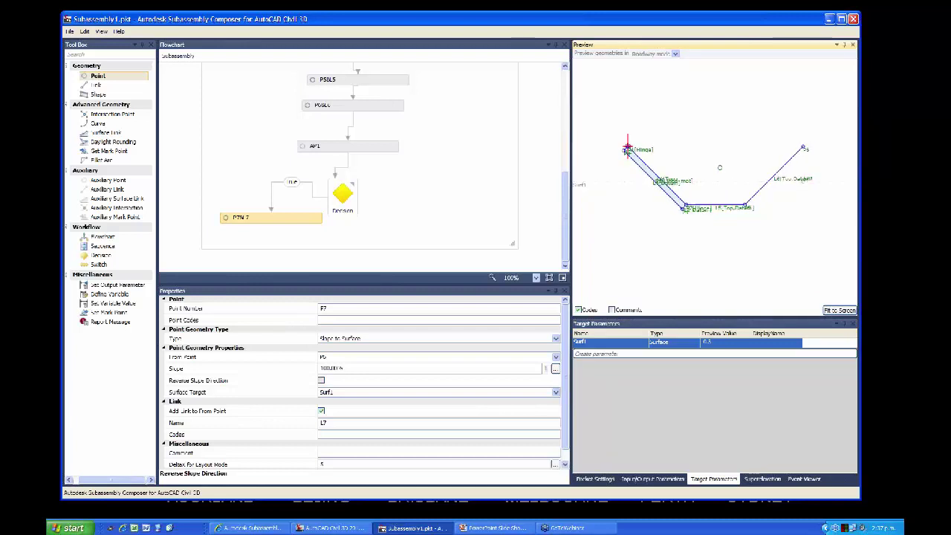
{"action": "middle_click_drag", "start_coordinate": [716, 167], "coordinate": [686, 171]}
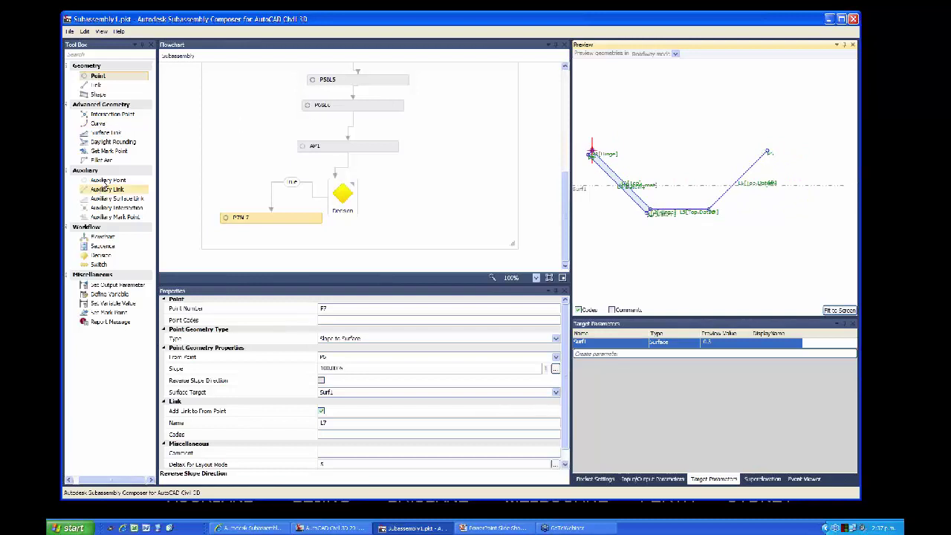
{"action": "left_click_drag", "start_coordinate": [105, 184], "coordinate": [443, 215]}
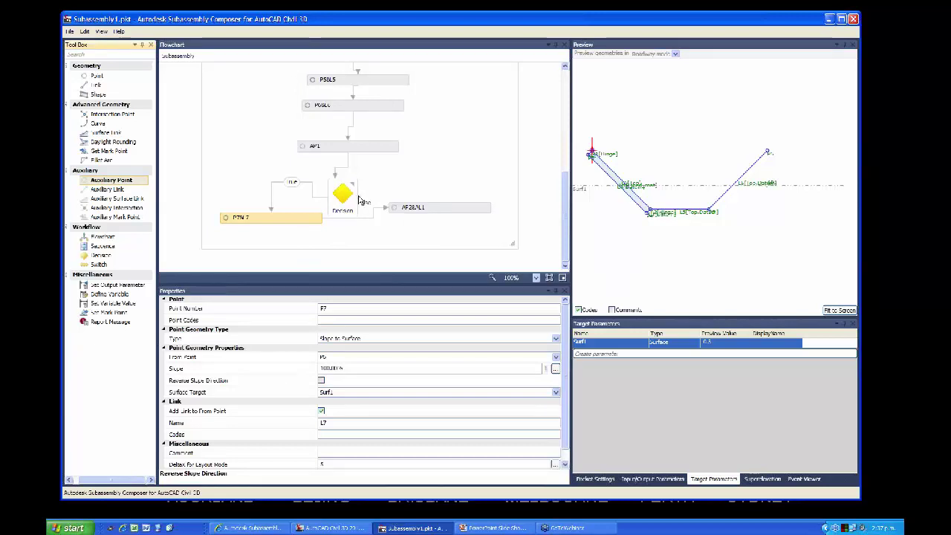
{"action": "left_click_drag", "start_coordinate": [362, 201], "coordinate": [444, 206]}
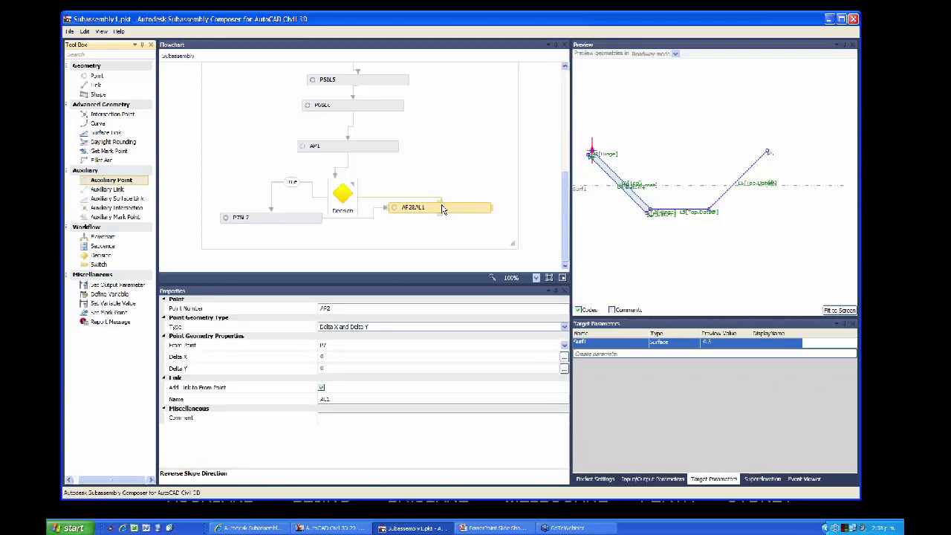
{"action": "left_click_drag", "start_coordinate": [441, 206], "coordinate": [442, 206]}
{"action": "left_click", "coordinate": [366, 220]}
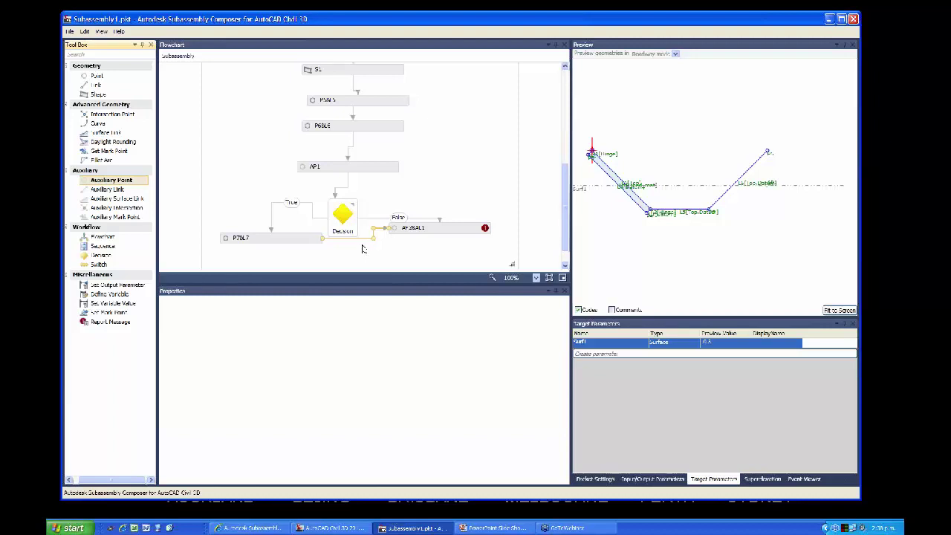
{"action": "key", "text": "Delete"}
- Set auxiliary point AP2's geometry type to Slope and Delta Y, starting from point P6
{"action": "left_click", "coordinate": [458, 233]}
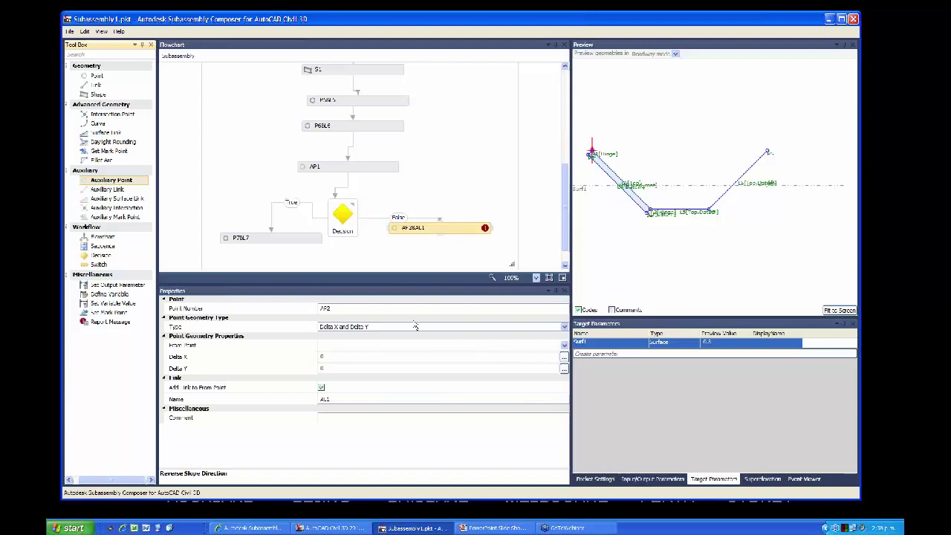
{"action": "left_click", "coordinate": [375, 331]}
{"action": "left_click", "coordinate": [376, 331]}
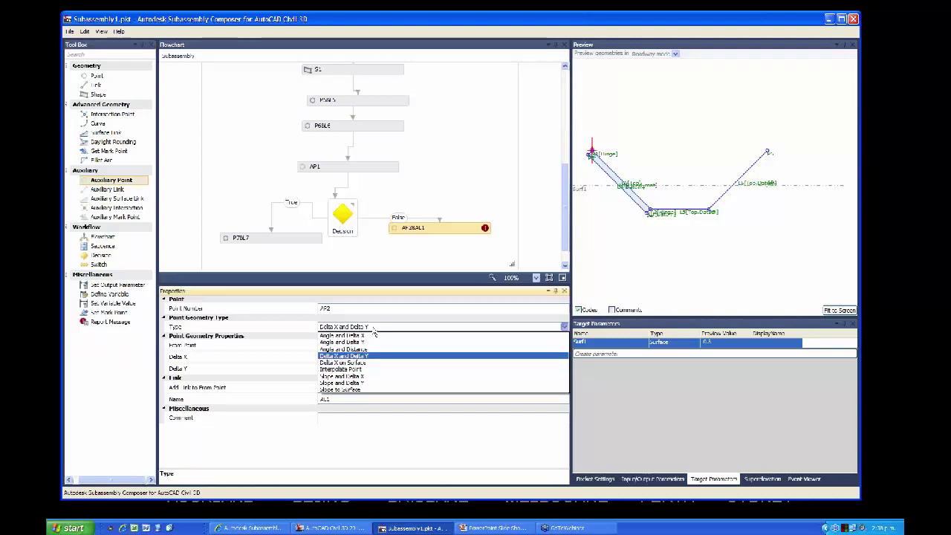
{"action": "left_click", "coordinate": [342, 386]}
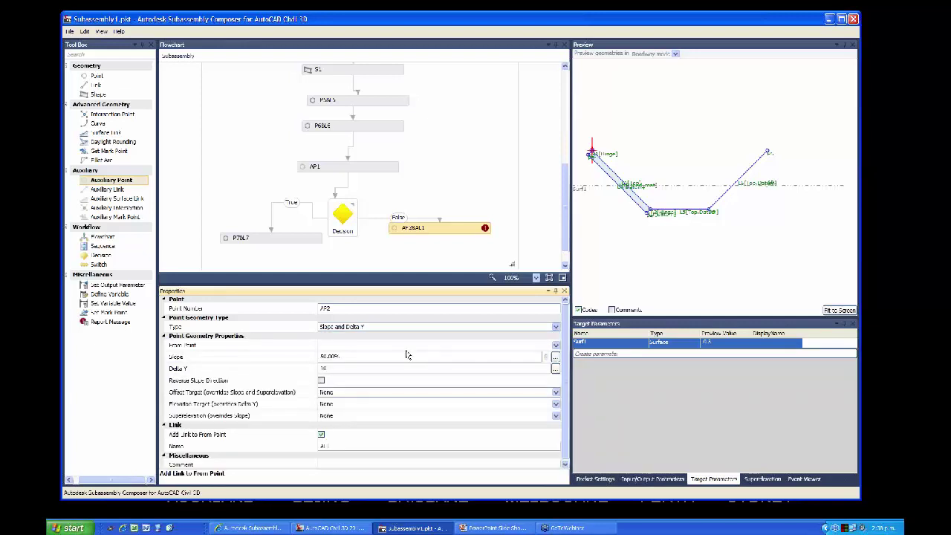
{"action": "left_click", "coordinate": [328, 346]}
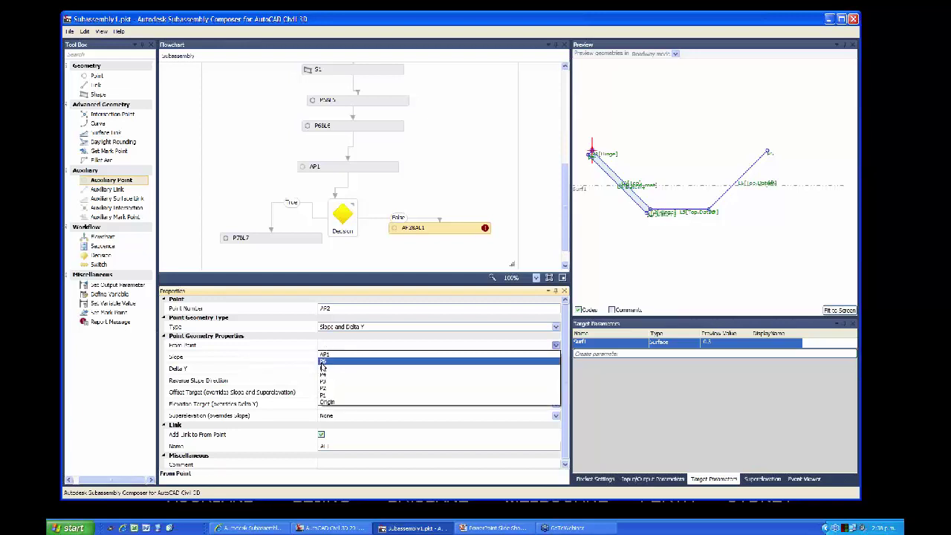
{"action": "left_click", "coordinate": [325, 368]}
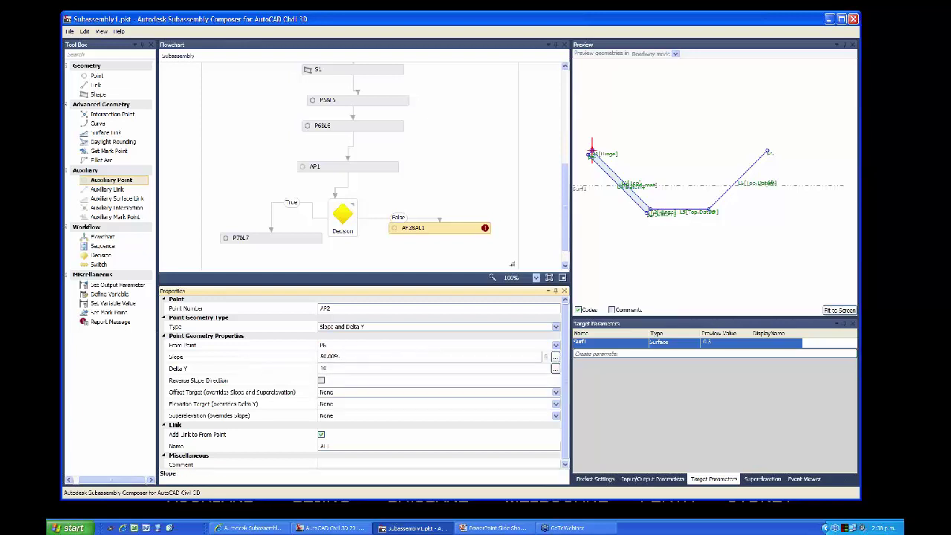
- Set AP2's slope to 1 (100.00%) and its Delta Y to 0.5
{"action": "left_click", "coordinate": [324, 359]}
{"action": "type", "text": "1"}
{"action": "left_click", "coordinate": [340, 372]}
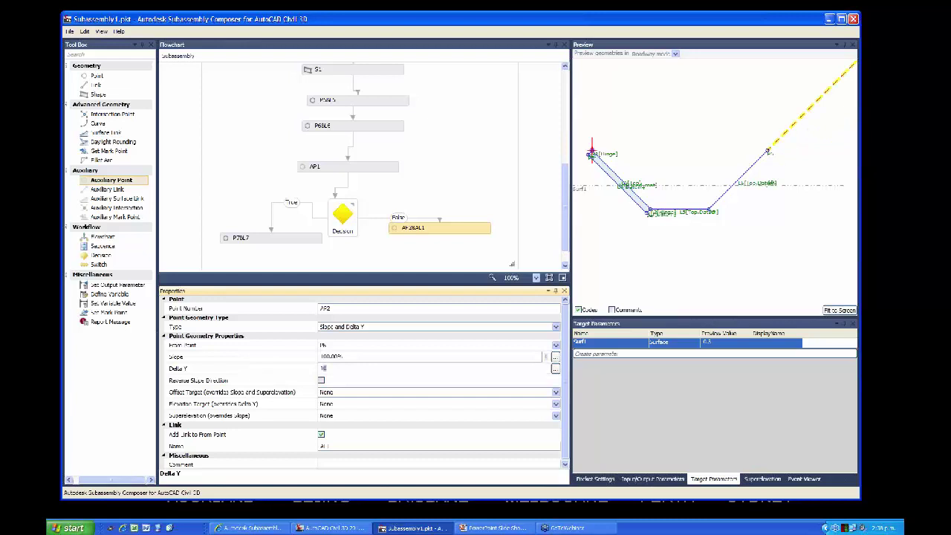
{"action": "double_click", "coordinate": [323, 369]}
{"action": "type", "text": "-"}
{"action": "left_click", "coordinate": [343, 356]}
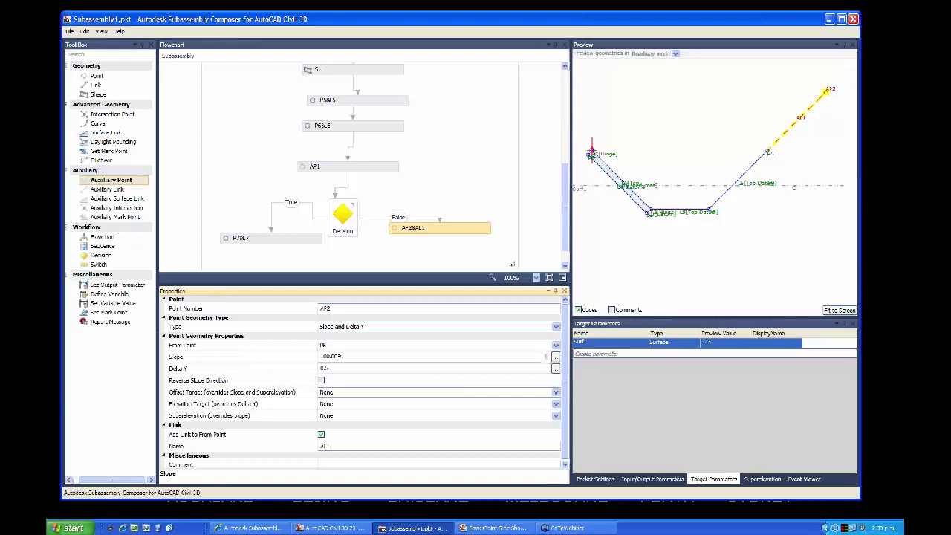
- Extend the flowchart area downward and add another auxiliary point below AP2 on the False branch
{"action": "scroll", "coordinate": [795, 215], "scroll_direction": "down", "scroll_amount": 2}
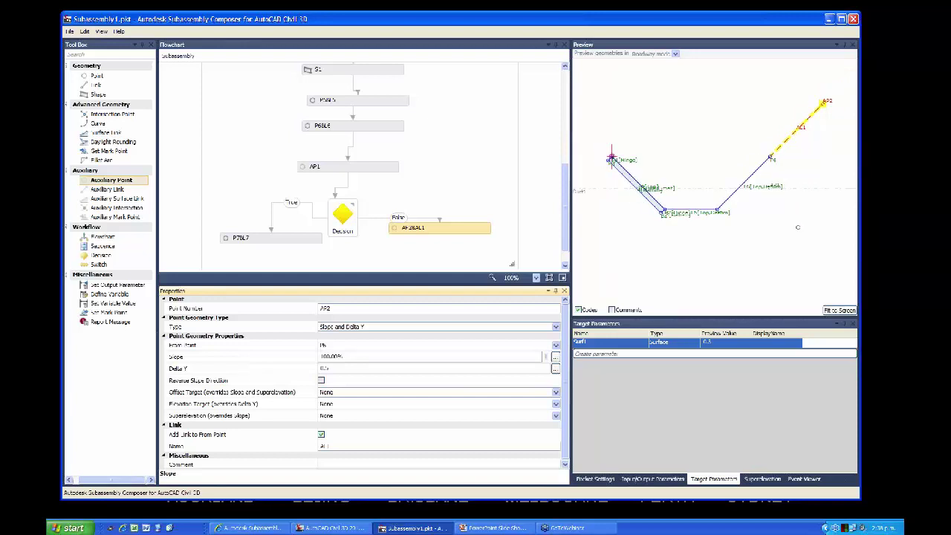
{"action": "middle_click_drag", "start_coordinate": [705, 265], "coordinate": [724, 246]}
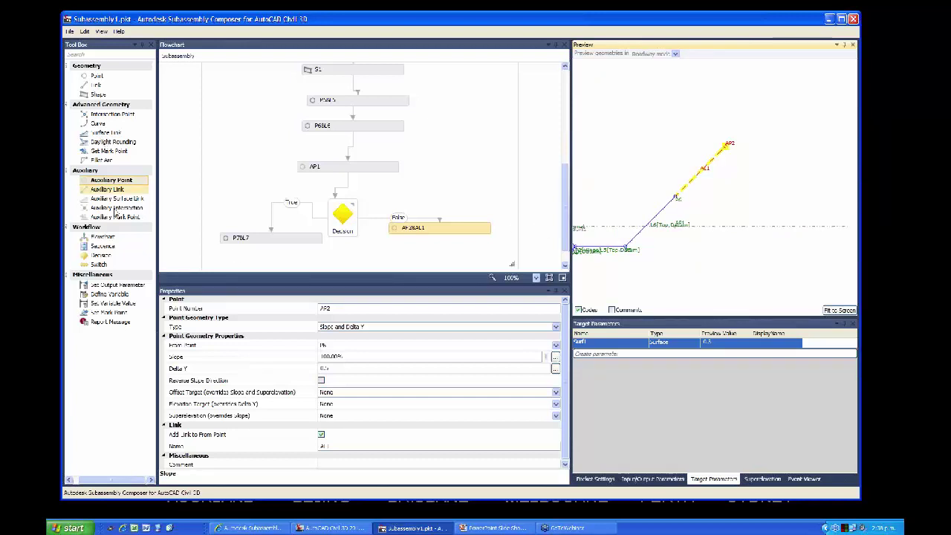
{"action": "left_click_drag", "start_coordinate": [110, 180], "coordinate": [439, 237]}
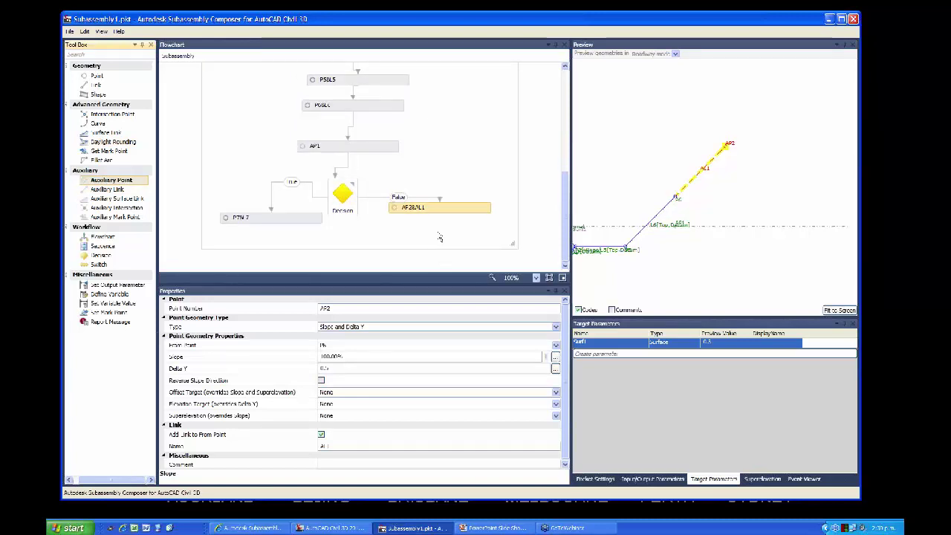
{"action": "left_click_drag", "start_coordinate": [513, 245], "coordinate": [514, 317]}
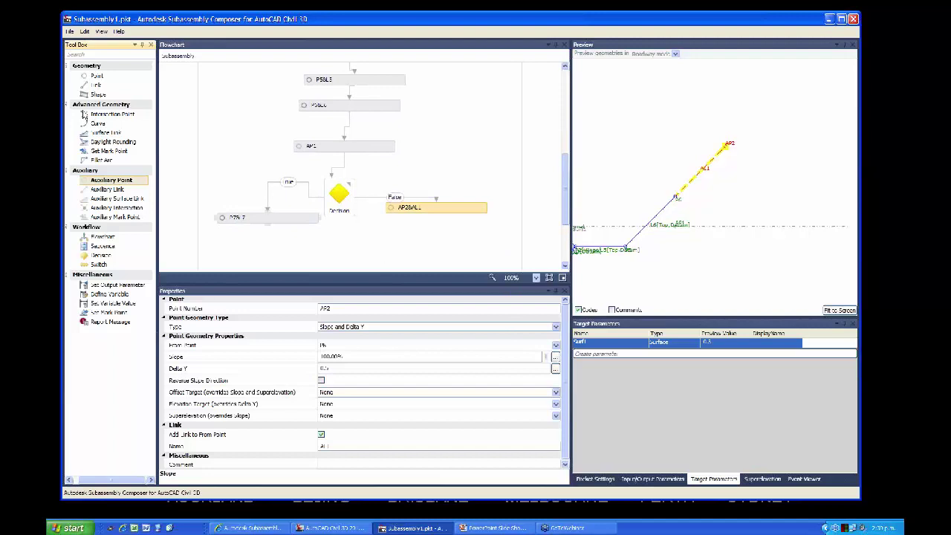
{"action": "left_click", "coordinate": [115, 180]}
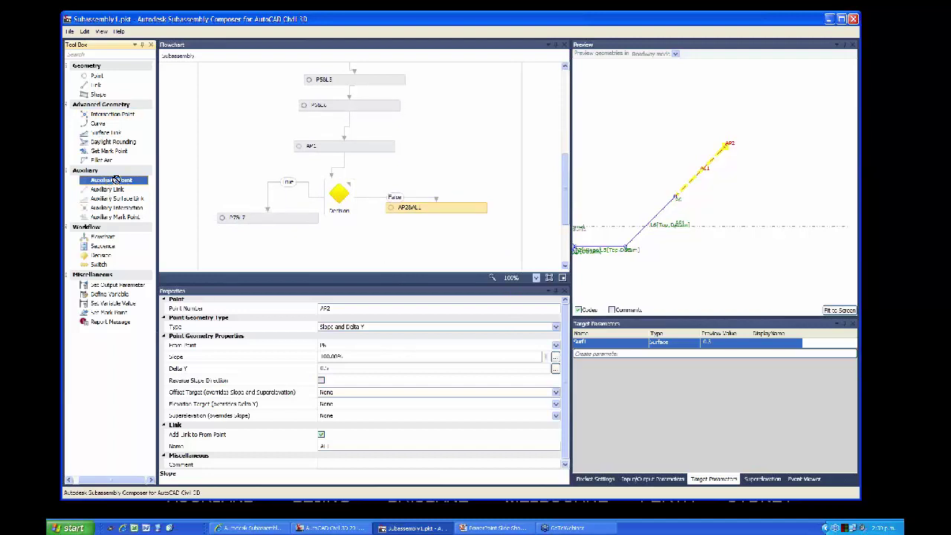
{"action": "left_click_drag", "start_coordinate": [117, 180], "coordinate": [436, 240]}
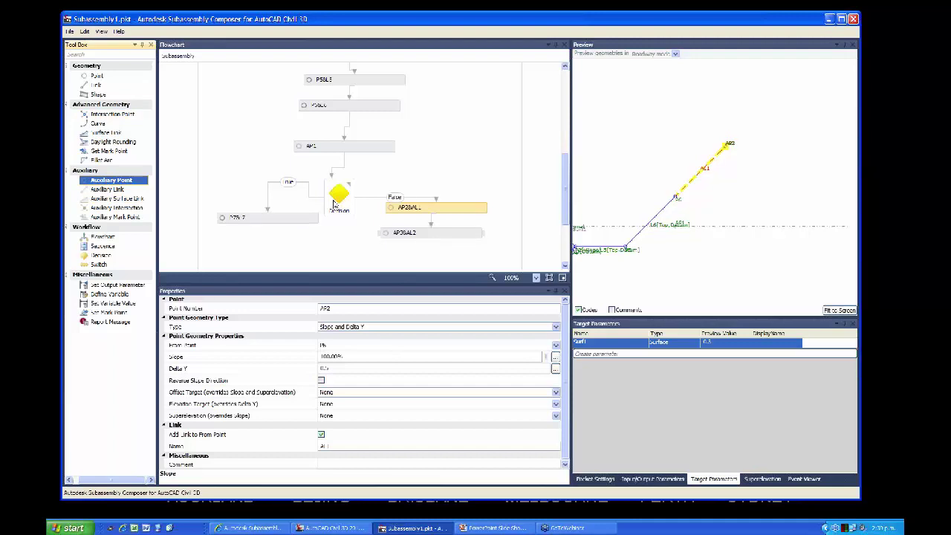
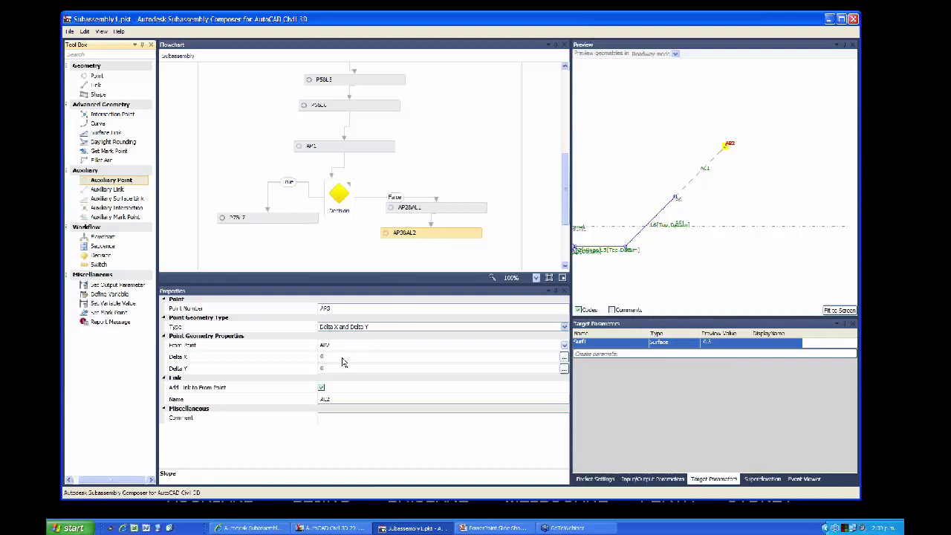
- Set auxiliary point AP3's Delta X to 1, measured from AP2
{"action": "left_click", "coordinate": [439, 357]}
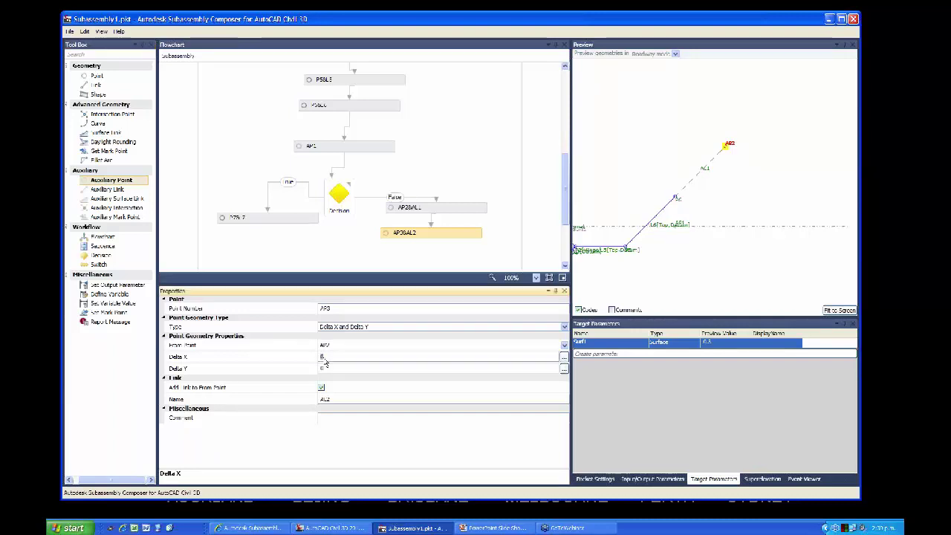
{"action": "type", "text": "1"}
{"action": "left_click", "coordinate": [398, 346]}
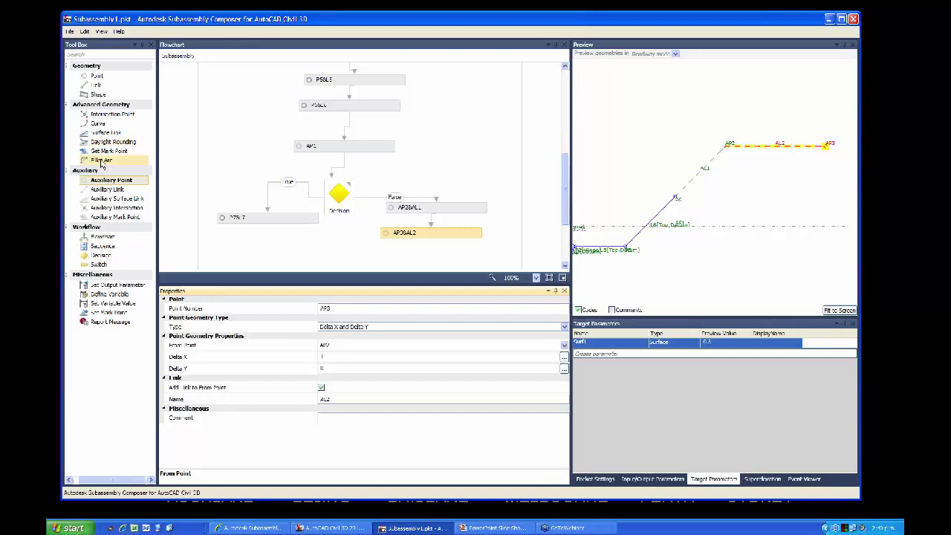
- Add a fillet arc below AP3 on the False branch, using AL1 as the first link and AL2 as the second
{"action": "left_click_drag", "start_coordinate": [102, 164], "coordinate": [438, 165]}
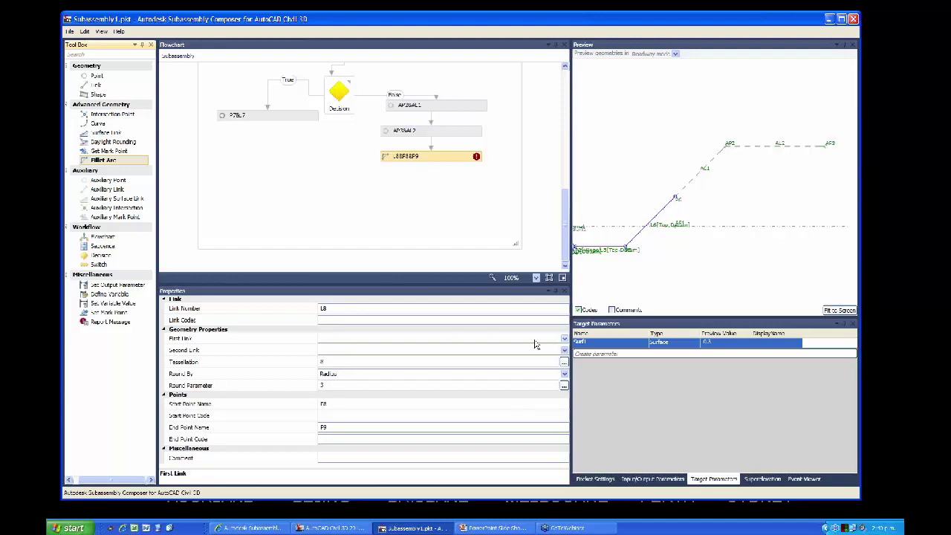
{"action": "left_click", "coordinate": [564, 339]}
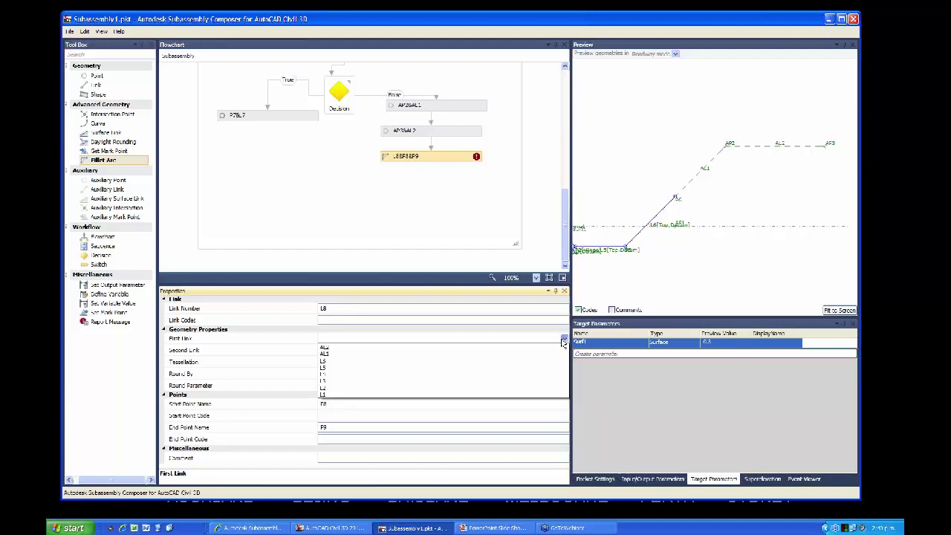
{"action": "left_click", "coordinate": [338, 355]}
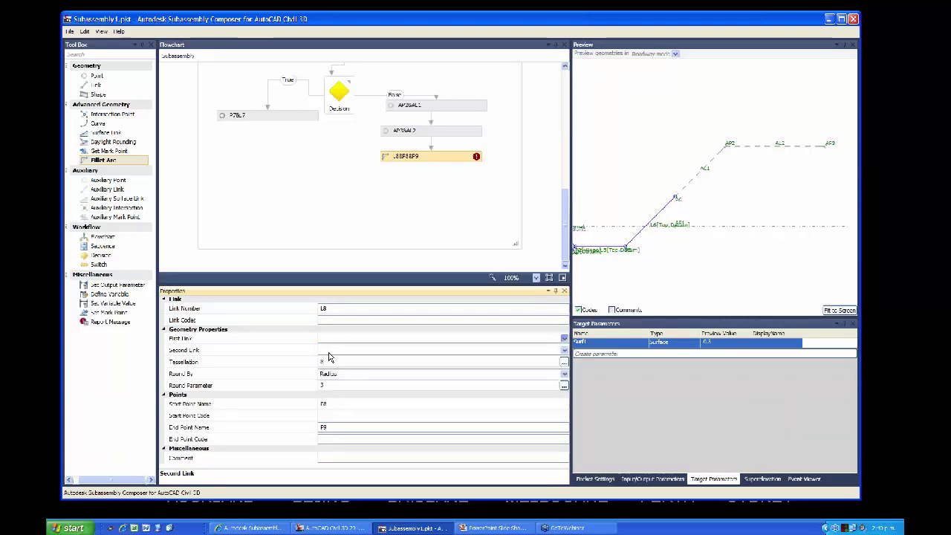
{"action": "left_click", "coordinate": [338, 353]}
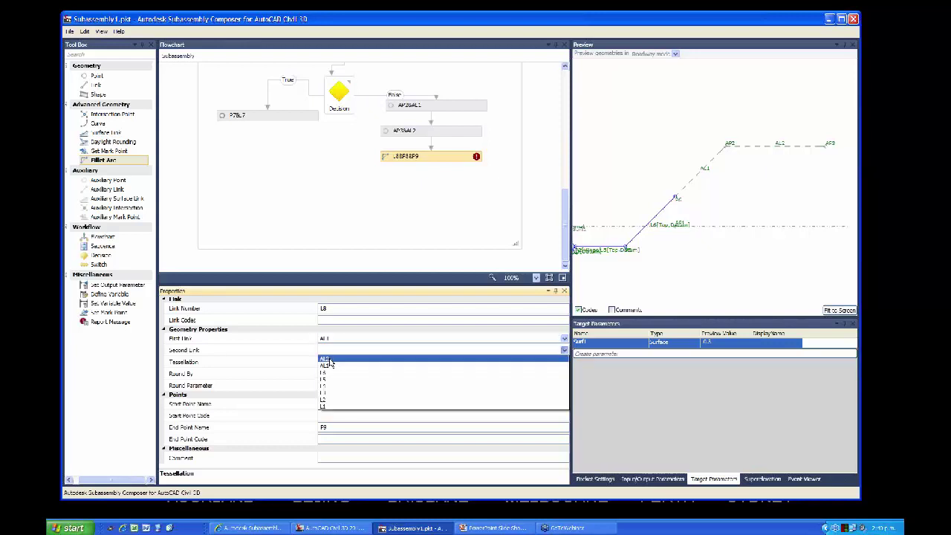
{"action": "left_click", "coordinate": [357, 370]}
- Set the fillet arc's round parameter to a radius of 0.5 and its link codes to "Top","Datum"
{"action": "left_click", "coordinate": [338, 385]}
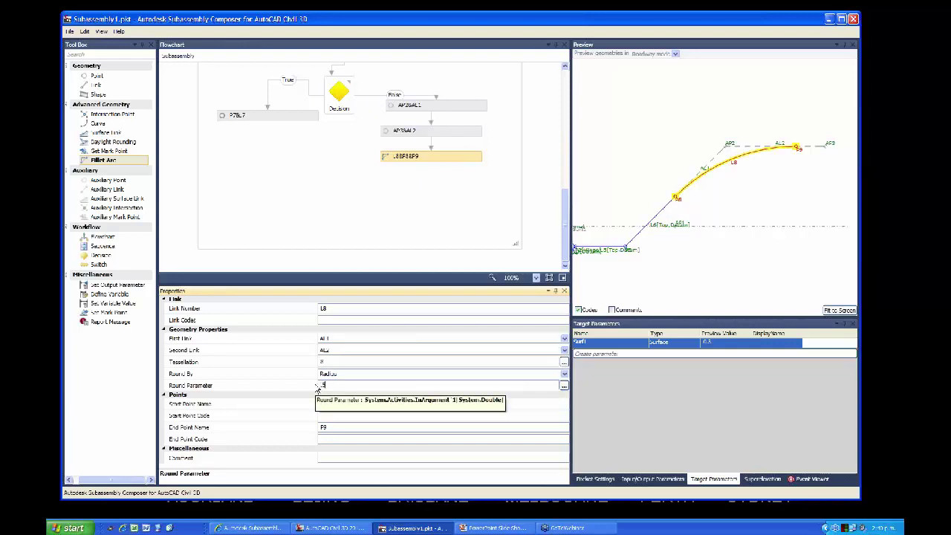
{"action": "left_click", "coordinate": [384, 374]}
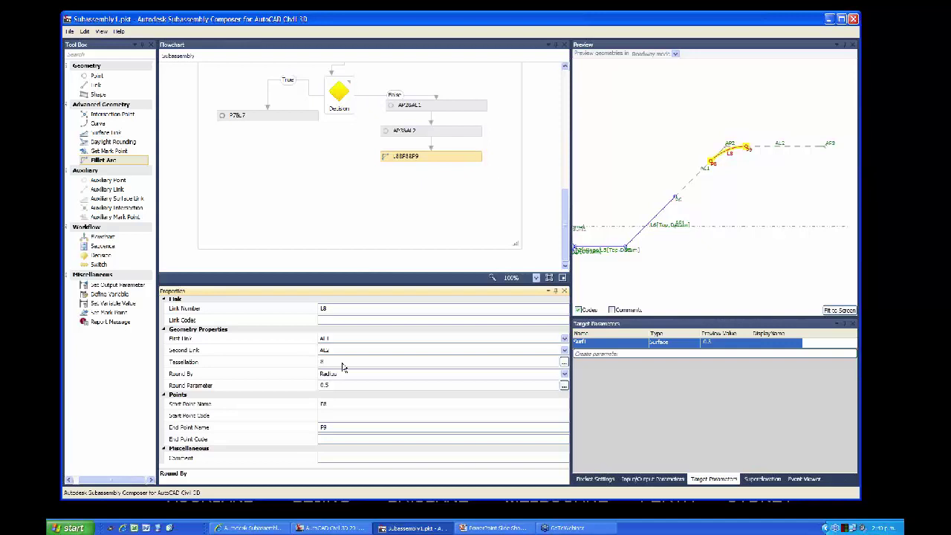
{"action": "left_click", "coordinate": [319, 439]}
{"action": "left_click", "coordinate": [321, 320]}
{"action": "type", "text": "\"Top\",\"Datum\""}
{"action": "left_click", "coordinate": [412, 342]}
{"action": "scroll", "coordinate": [735, 269], "scroll_direction": "down", "scroll_amount": 3}
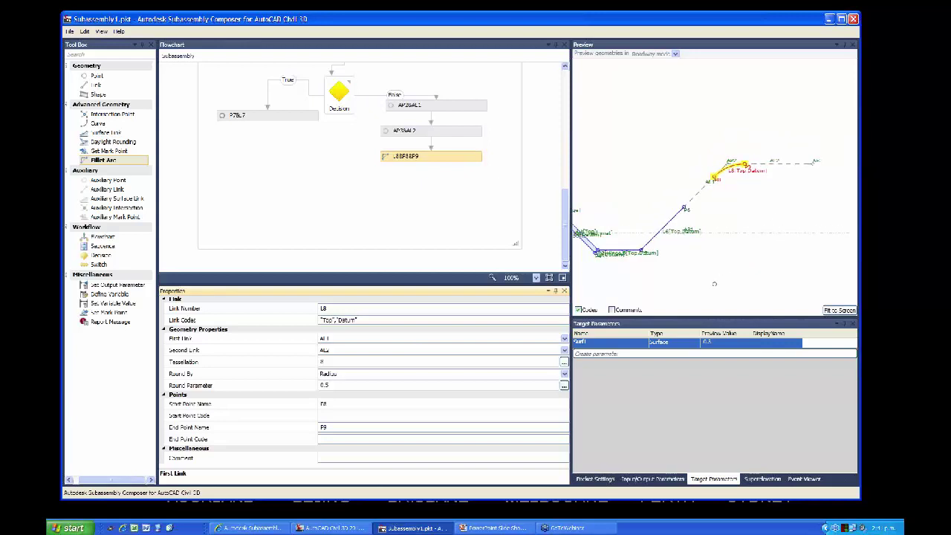
{"action": "left_click_drag", "start_coordinate": [714, 284], "coordinate": [696, 295]}
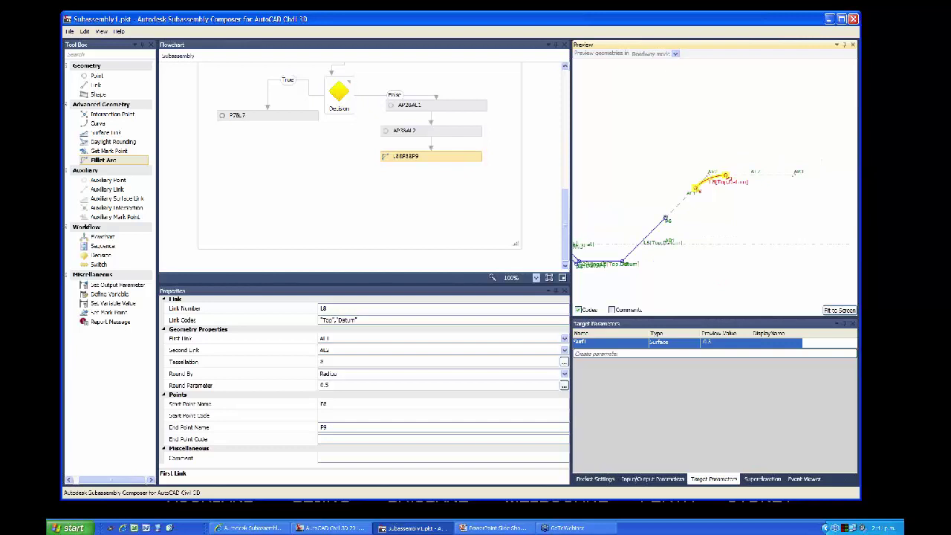
- Add a link below the fillet arc on the False branch and set its link codes to "Top","Datum"
{"action": "left_click", "coordinate": [96, 85]}
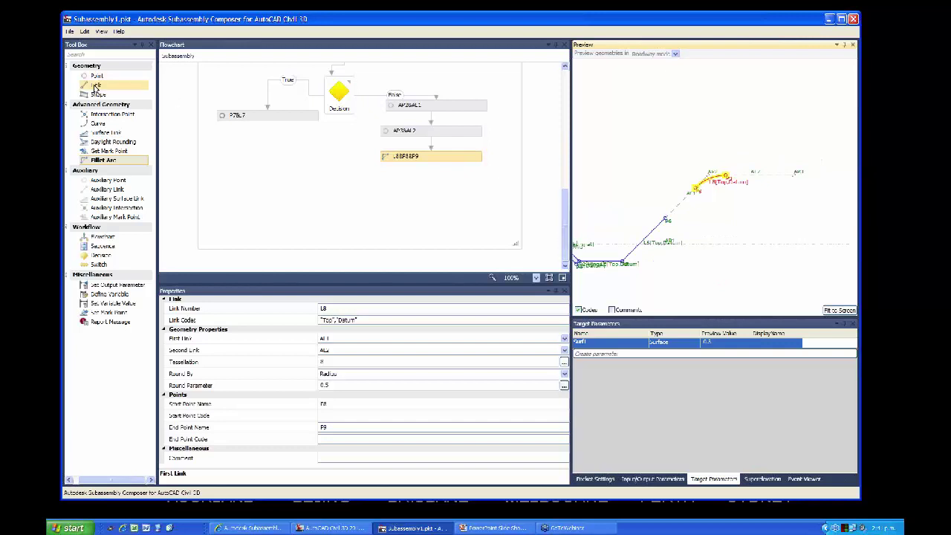
{"action": "left_click", "coordinate": [431, 181]}
{"action": "left_click", "coordinate": [453, 180]}
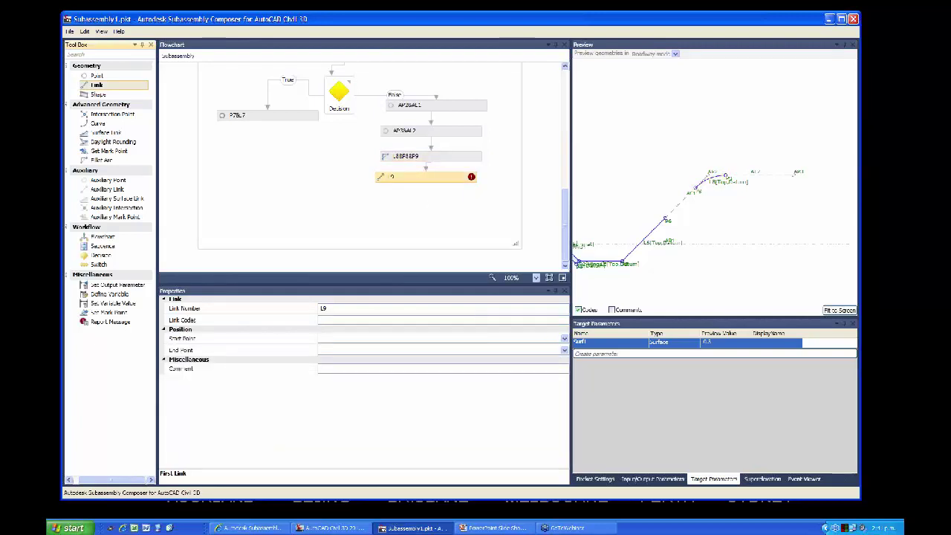
{"action": "left_click", "coordinate": [357, 319]}
{"action": "type", "text": "\"Top\",\"Datum\""}
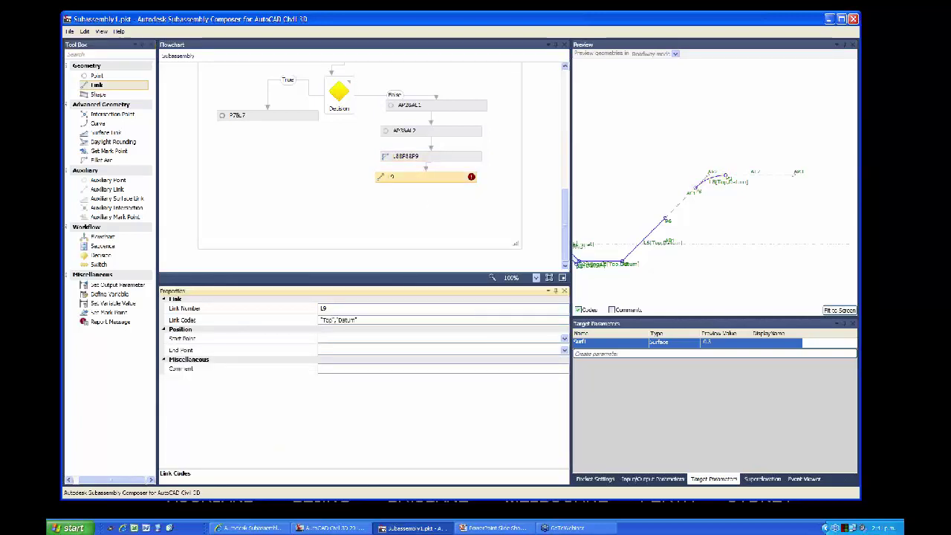
- Set link L9's start point to P6 and its end point to P8
{"action": "left_click", "coordinate": [330, 340]}
{"action": "left_click", "coordinate": [330, 341]}
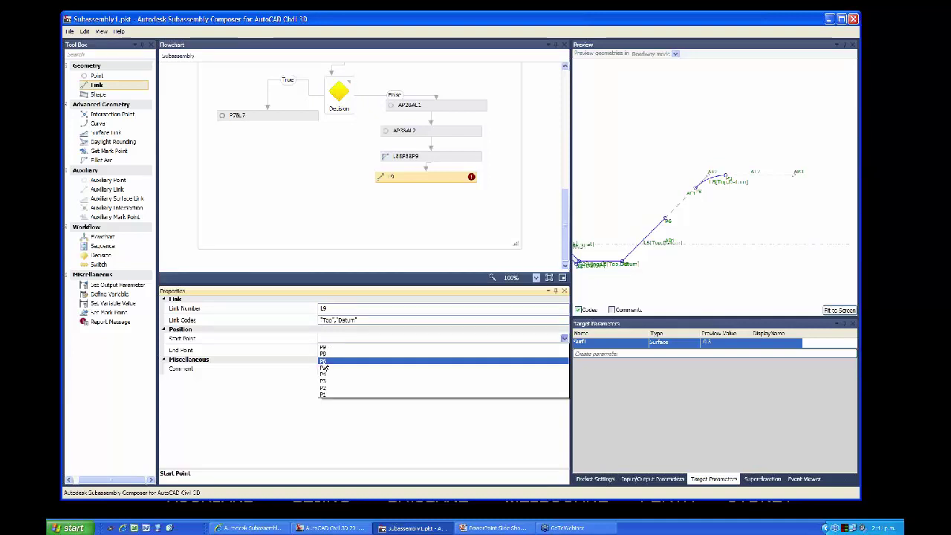
{"action": "left_click", "coordinate": [324, 367]}
{"action": "left_click", "coordinate": [332, 350]}
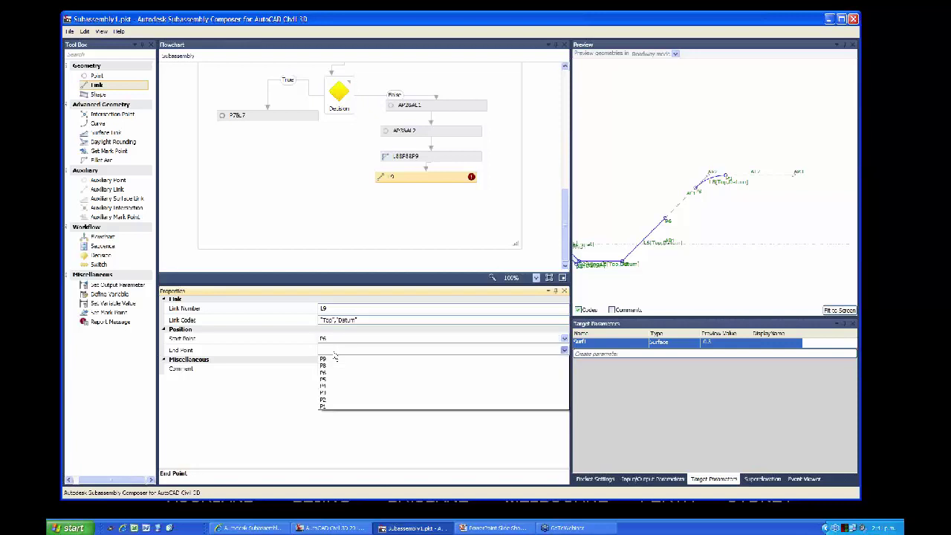
{"action": "left_click", "coordinate": [325, 366]}
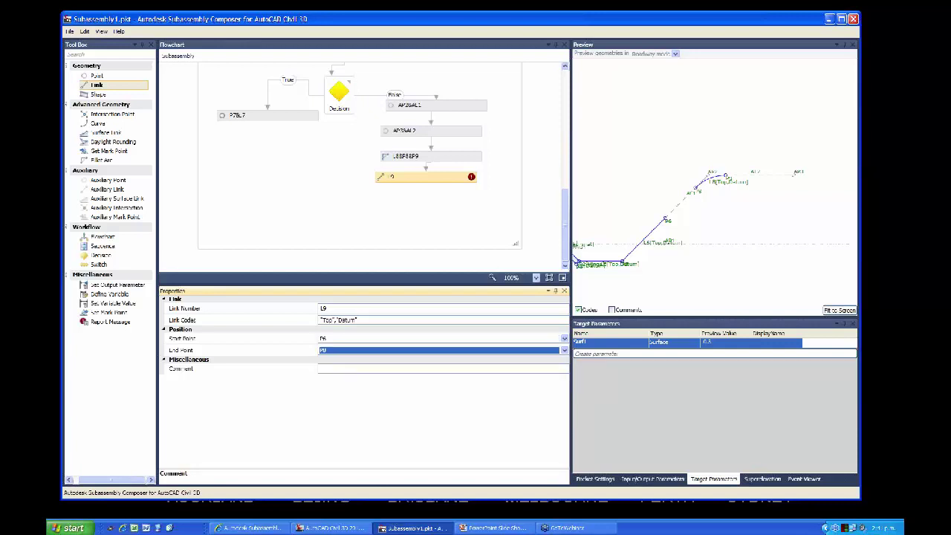
{"action": "key", "text": "Return"}
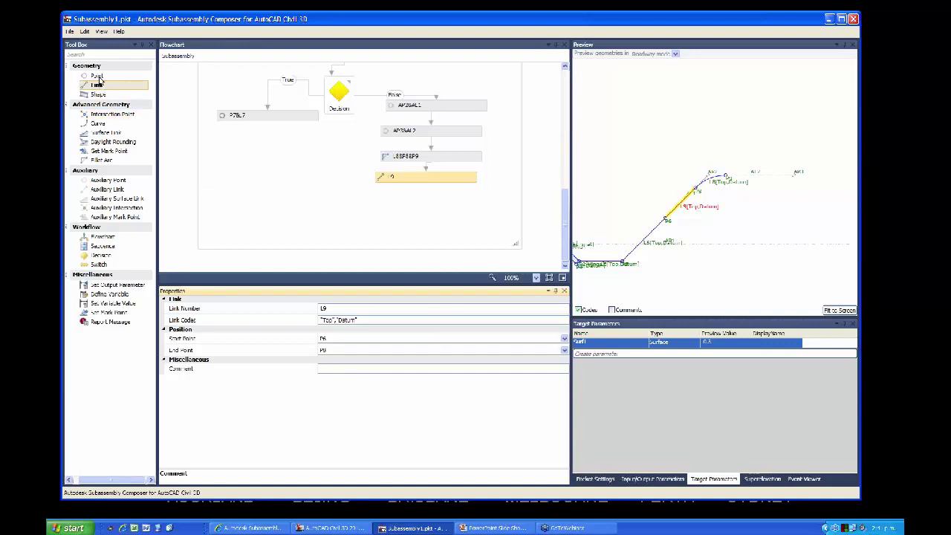
- Add a point below L9 on the False branch, measured from P9 with a Delta X of 0.5
{"action": "left_click_drag", "start_coordinate": [97, 76], "coordinate": [429, 206]}
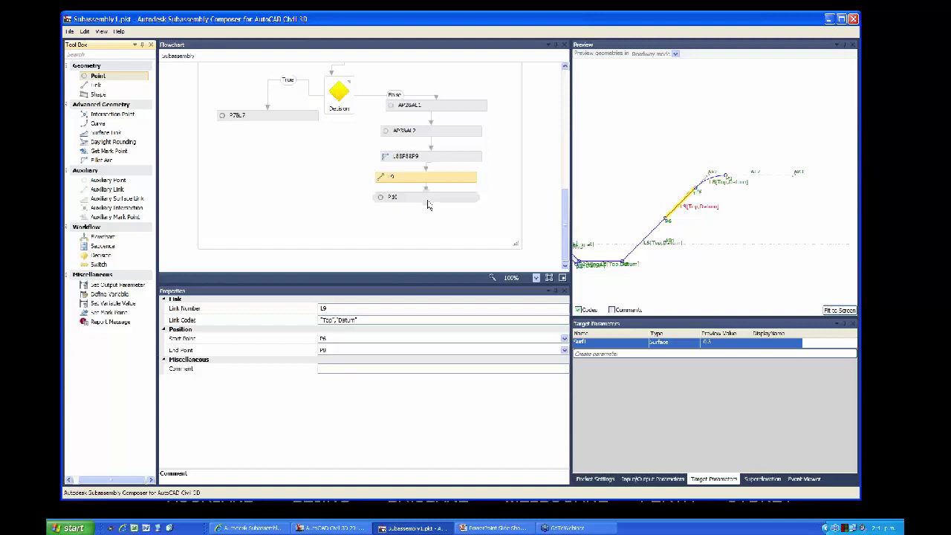
{"action": "left_click", "coordinate": [419, 199]}
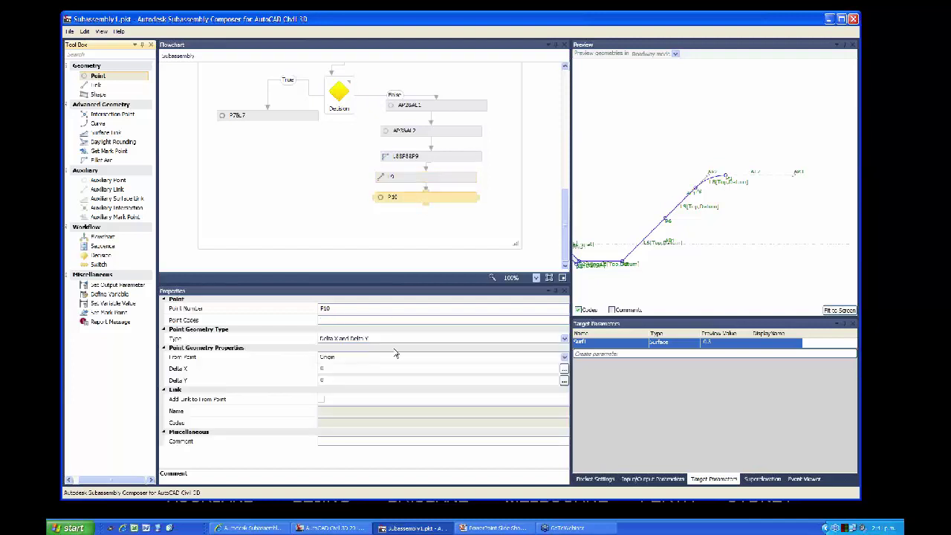
{"action": "left_click", "coordinate": [349, 362]}
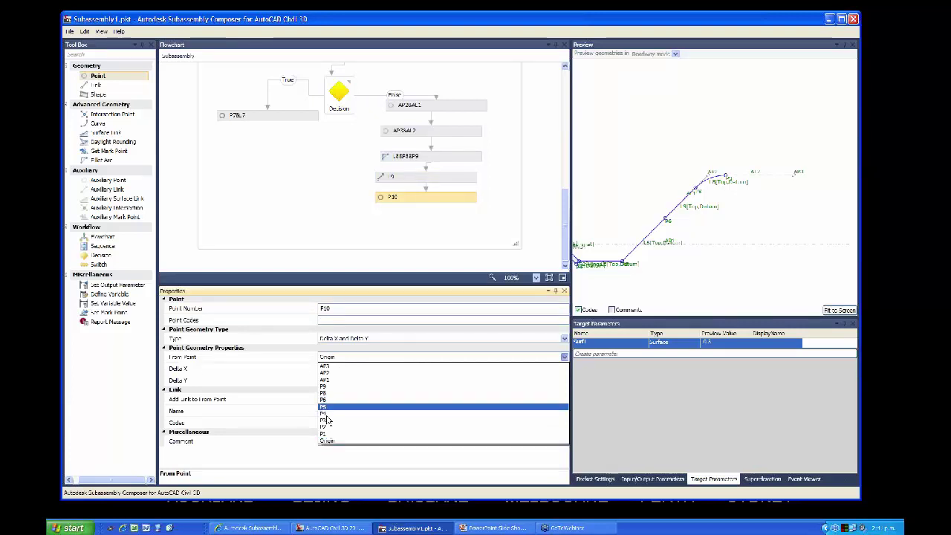
{"action": "left_click", "coordinate": [327, 386]}
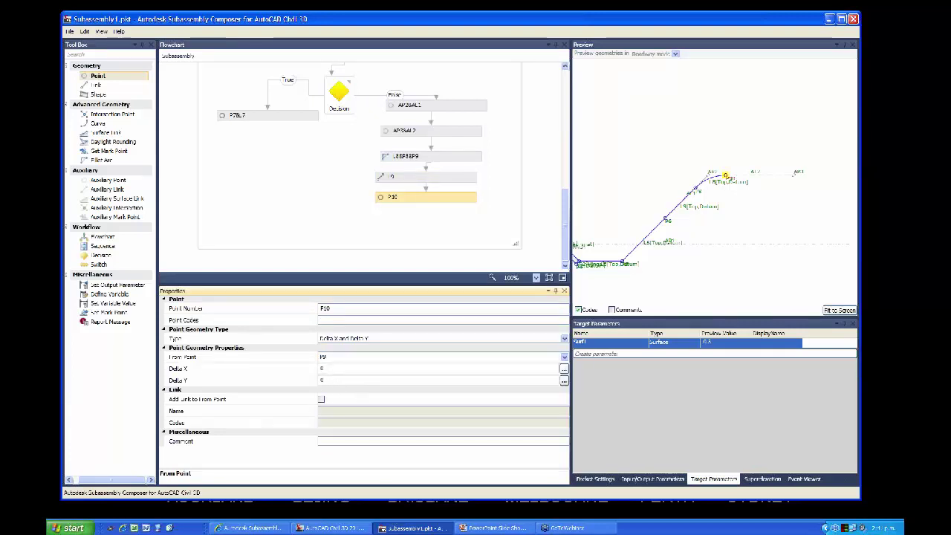
{"action": "left_click", "coordinate": [320, 368]}
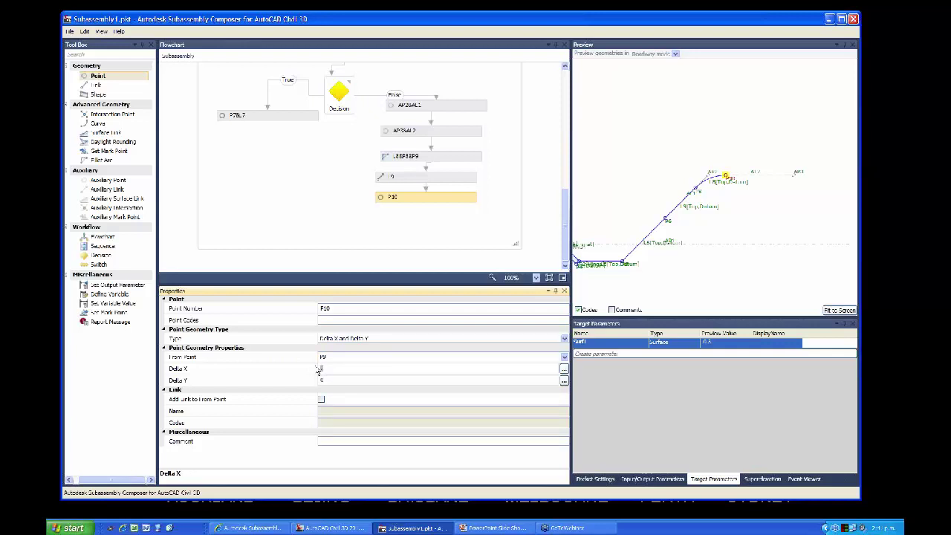
{"action": "type", "text": "-1"}
{"action": "left_click", "coordinate": [394, 360]}
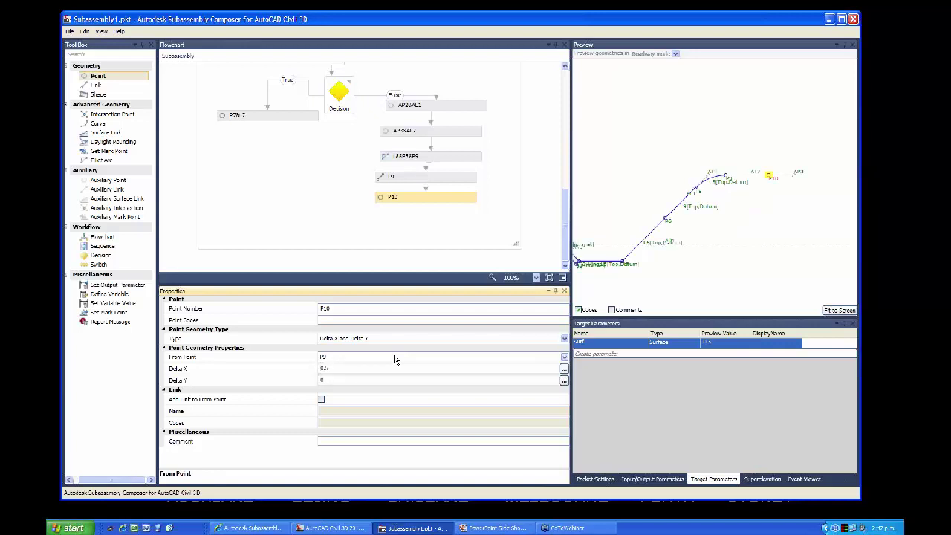
- Add a link from point P10 back to P9 and set its codes to "Top","Datum"
{"action": "left_click", "coordinate": [342, 403]}
{"action": "left_click", "coordinate": [343, 404]}
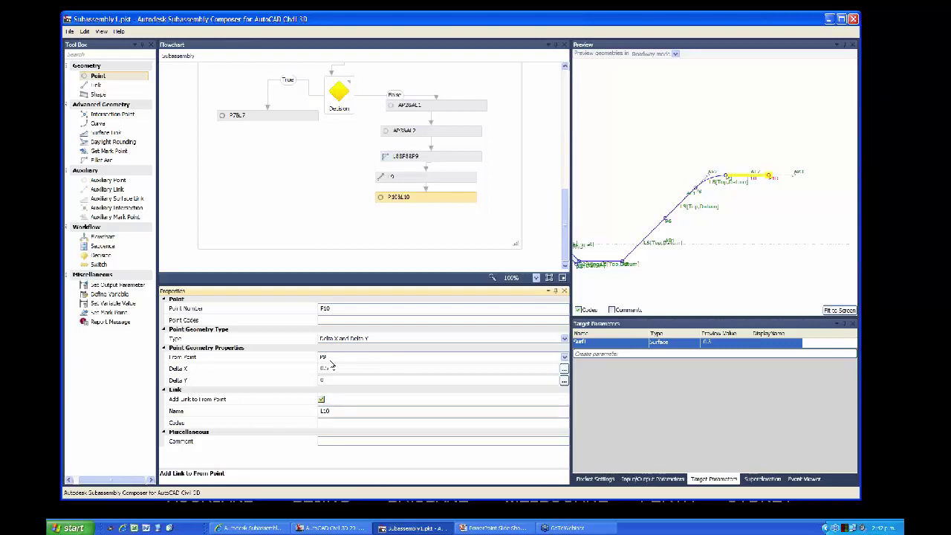
{"action": "left_click", "coordinate": [322, 422]}
{"action": "type", "text": "\"Top\",\"Datum\""}
{"action": "left_click", "coordinate": [324, 411]}
- Add a point below P10 on the False branch and set its geometry type to Slope to Surface
{"action": "left_click_drag", "start_coordinate": [98, 78], "coordinate": [439, 221]}
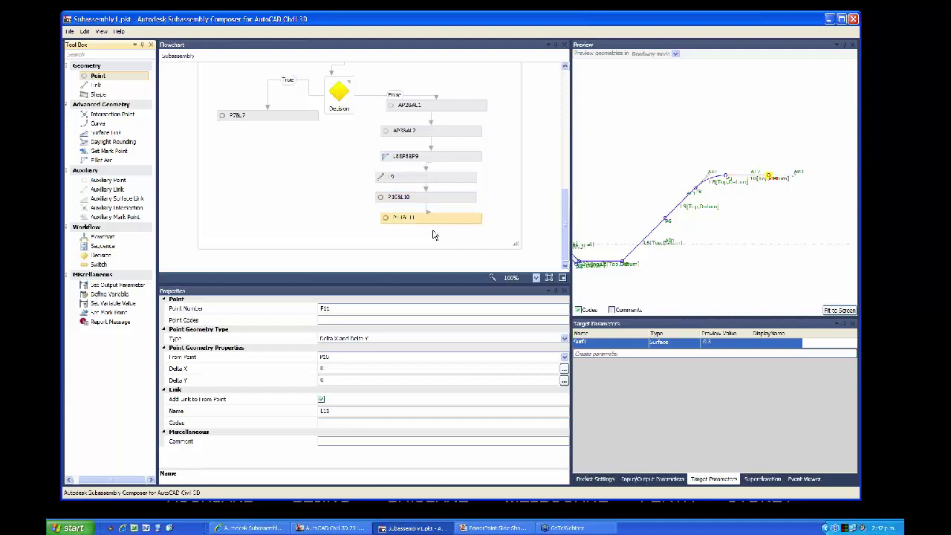
{"action": "left_click", "coordinate": [385, 341]}
{"action": "left_click", "coordinate": [386, 343]}
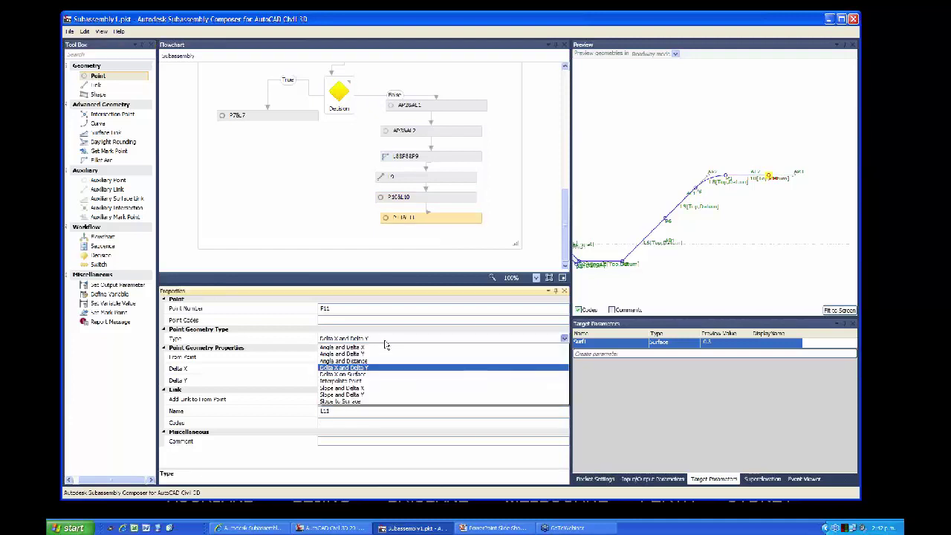
{"action": "left_click", "coordinate": [365, 402]}
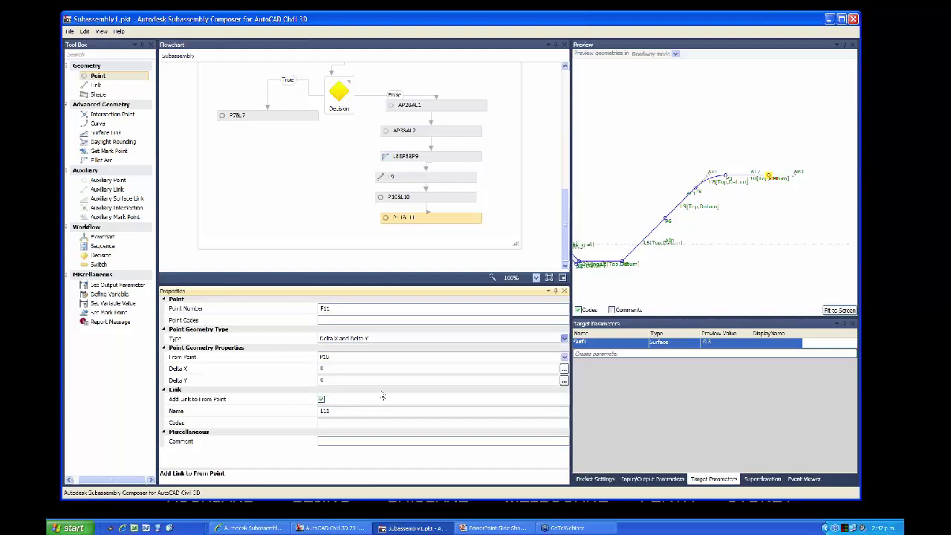
- Set point P11's slope to -1 (-100.00%) and its surface target to Surf1
{"action": "left_click", "coordinate": [315, 372]}
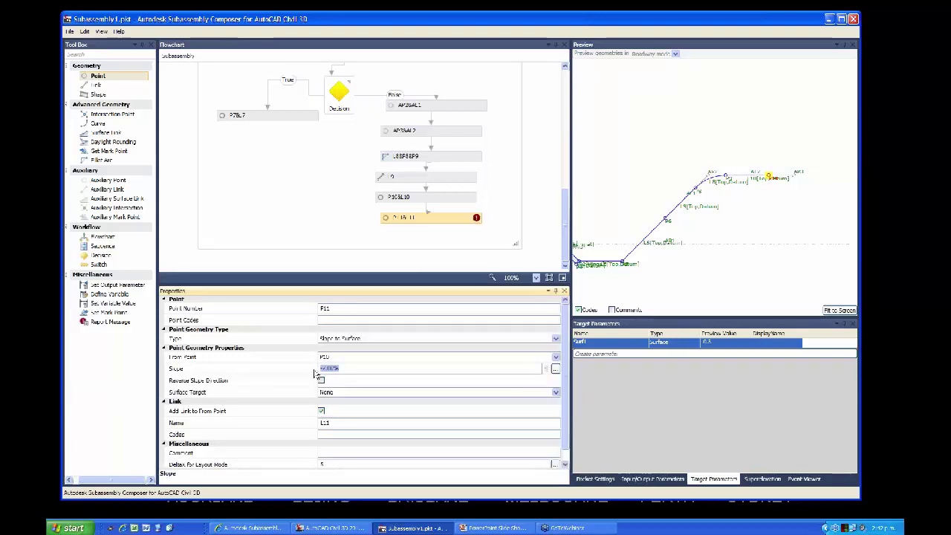
{"action": "type", "text": "-1"}
{"action": "left_click", "coordinate": [364, 392]}
{"action": "left_click", "coordinate": [352, 409]}
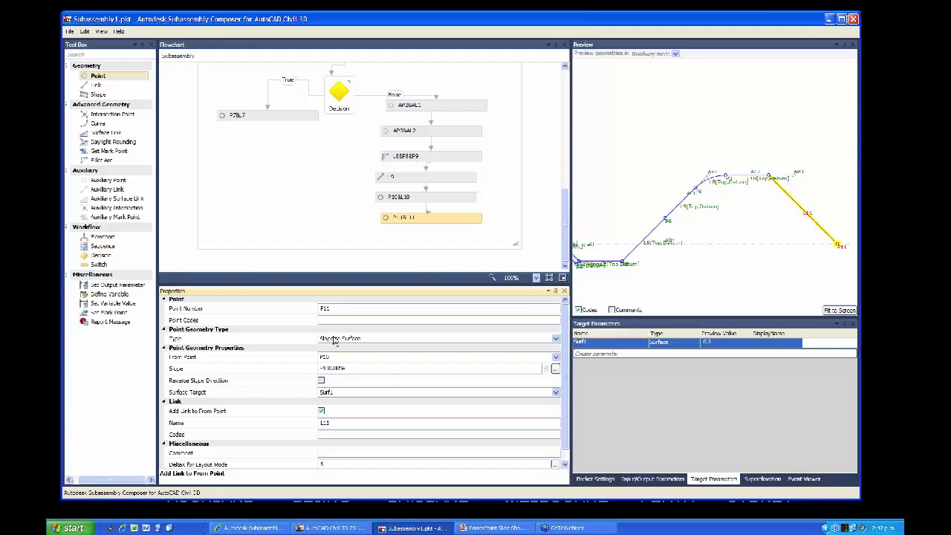
- Set the codes of point P11's link L11 to "Top","Datum"
{"action": "left_click", "coordinate": [321, 434]}
{"action": "type", "text": "\"Top\",\"Datum\""}
{"action": "left_click", "coordinate": [329, 423]}
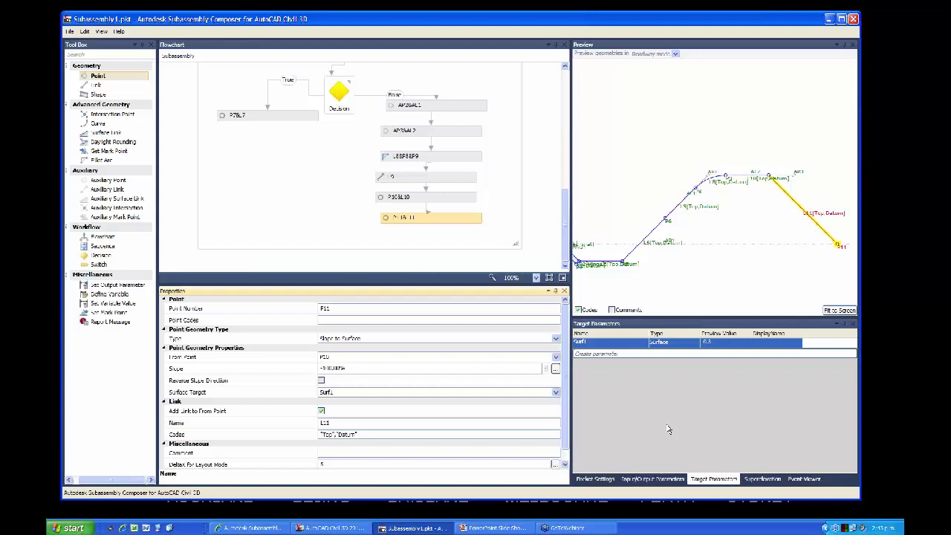
- Rename the subassembly as Demo_Daylight in the packet settings
{"action": "left_click", "coordinate": [599, 479]}
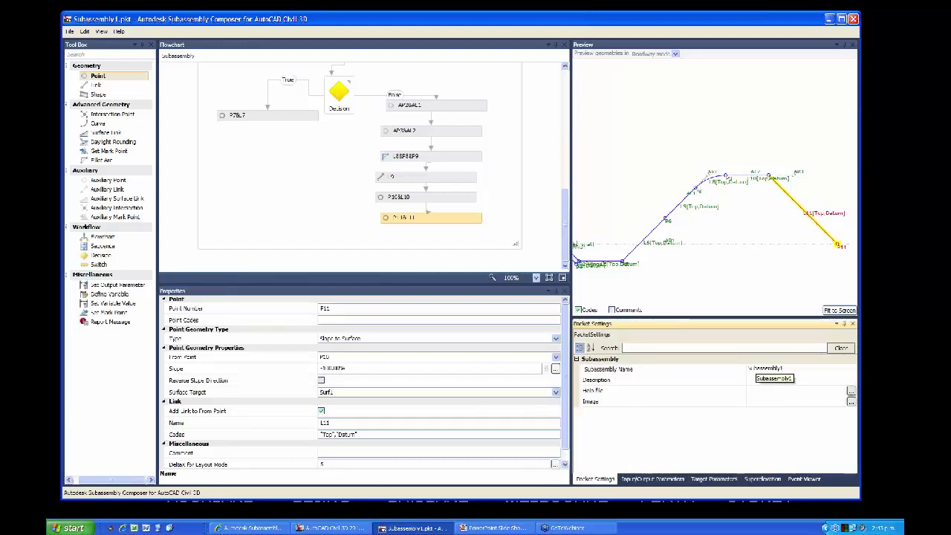
{"action": "left_click", "coordinate": [759, 374]}
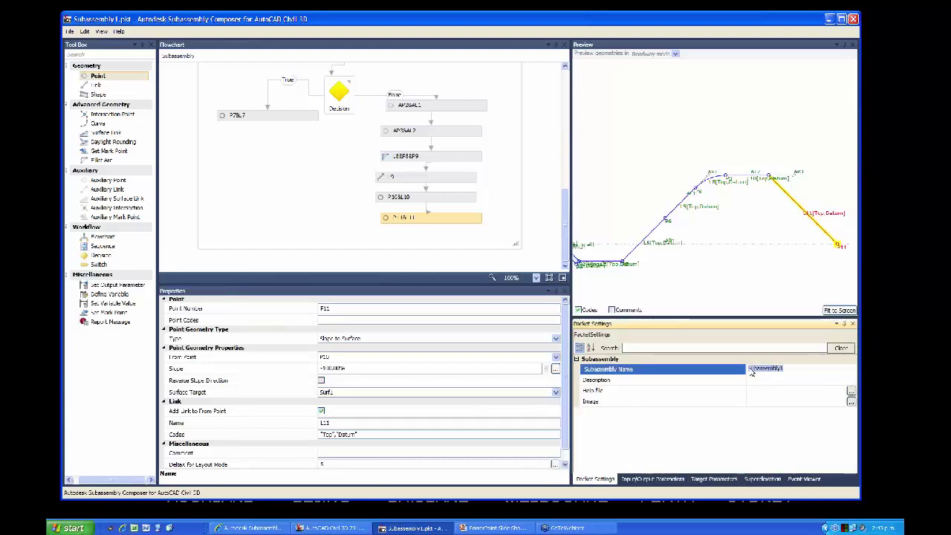
{"action": "type", "text": "Demo"}
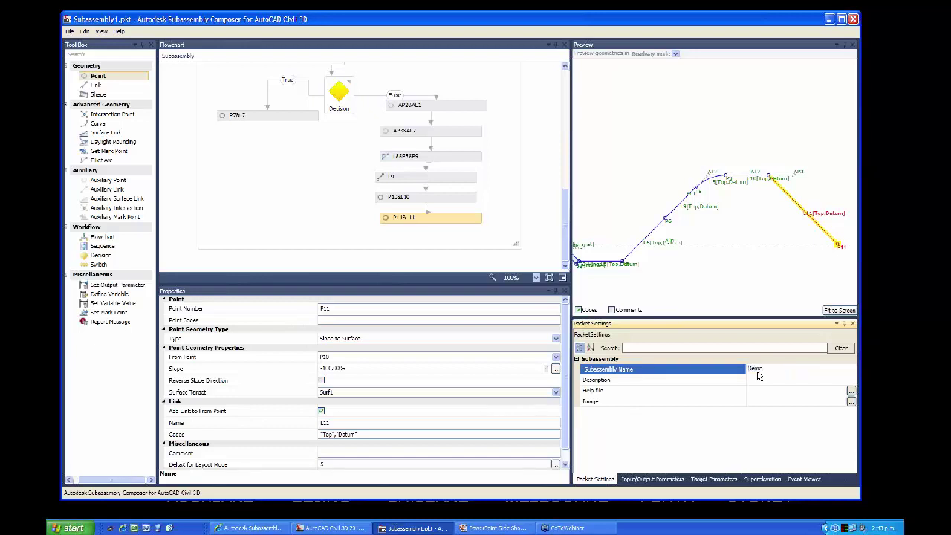
{"action": "type", "text": "_Jay"}
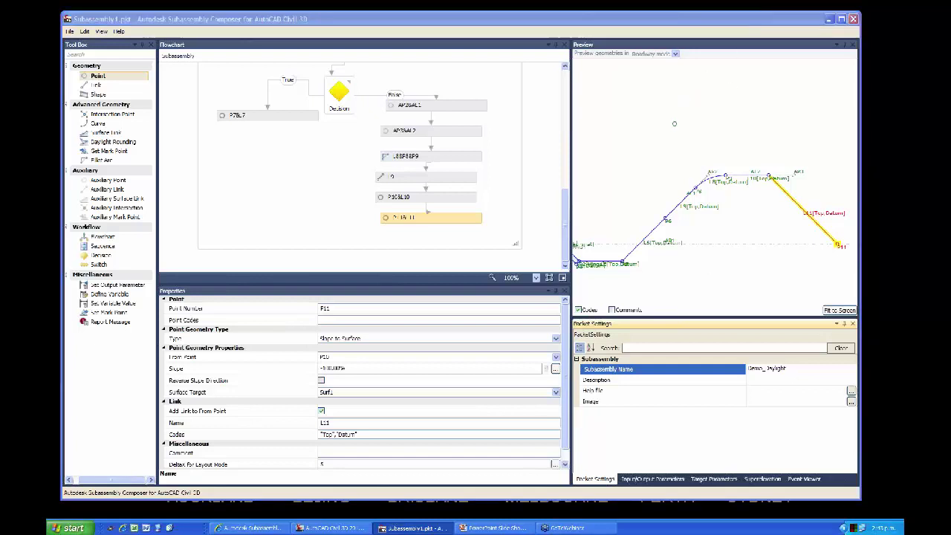
- Save the subassembly packet in the Sub Assem folder under the file name demodaylight
{"action": "left_click", "coordinate": [70, 32]}
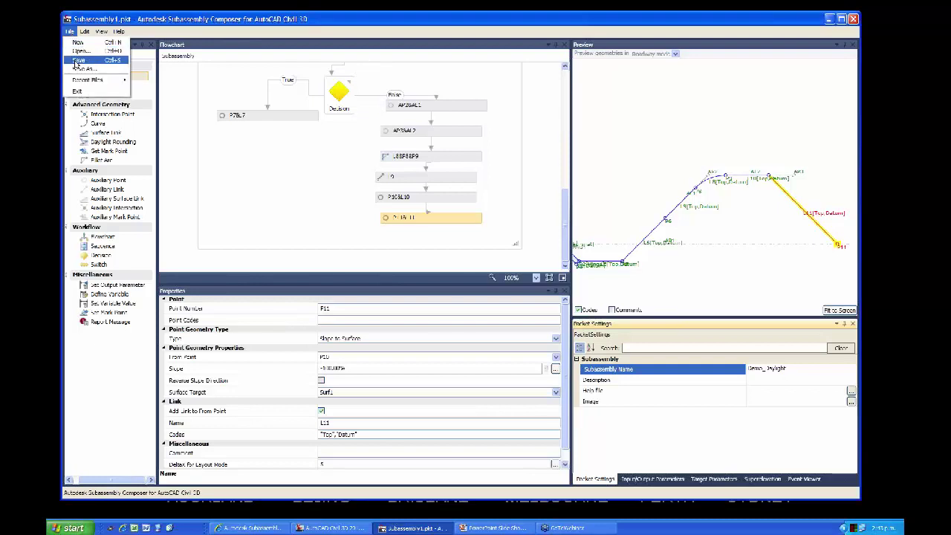
{"action": "left_click", "coordinate": [76, 60]}
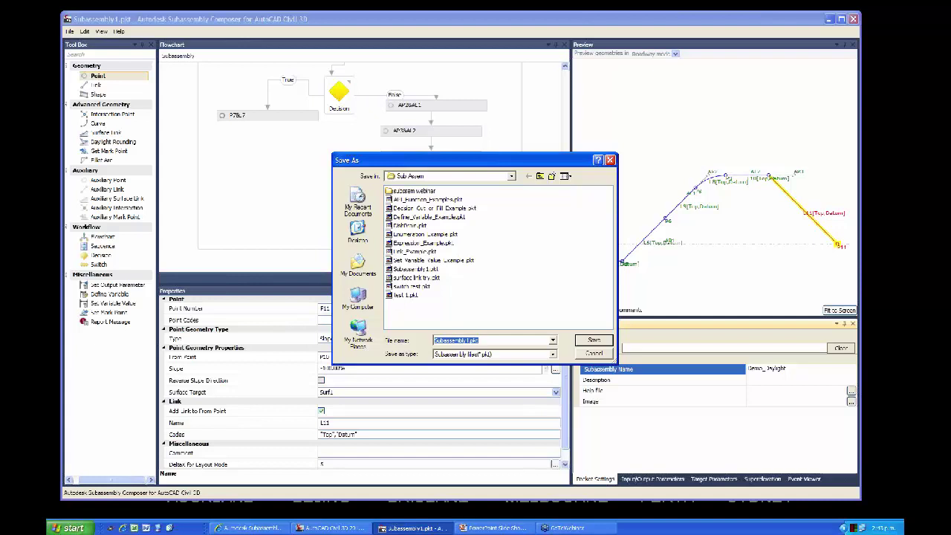
{"action": "left_click_drag", "start_coordinate": [469, 340], "coordinate": [434, 340]}
{"action": "type", "text": "demodaylight"}
{"action": "left_click", "coordinate": [585, 341]}
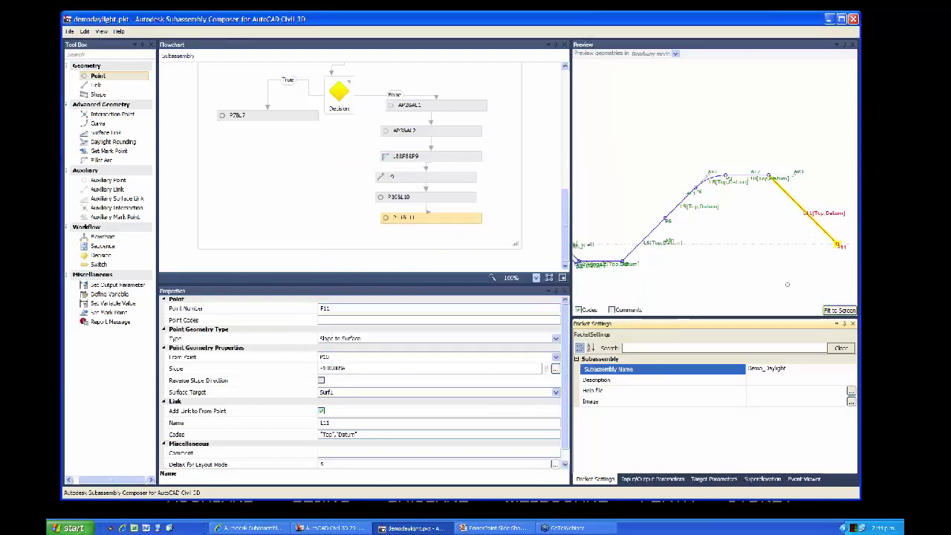
- Test the daylight condition by setting the preview value of target surface Surf1 to 0.5
{"action": "left_click", "coordinate": [751, 311]}
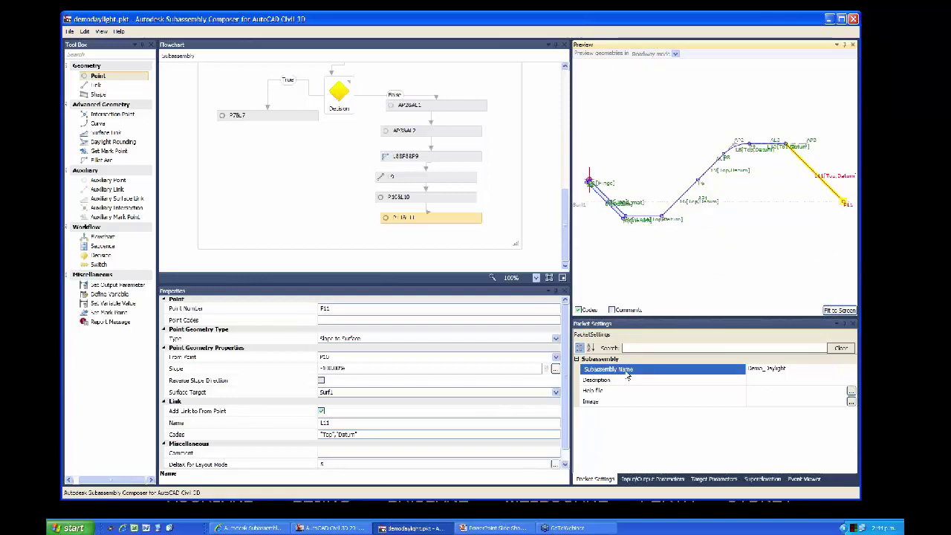
{"action": "left_click", "coordinate": [644, 481]}
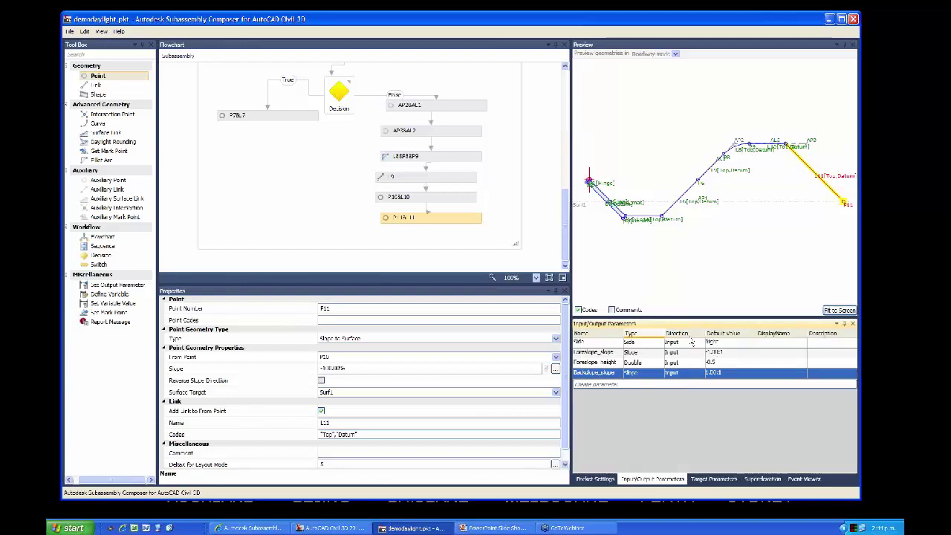
{"action": "left_click", "coordinate": [716, 479]}
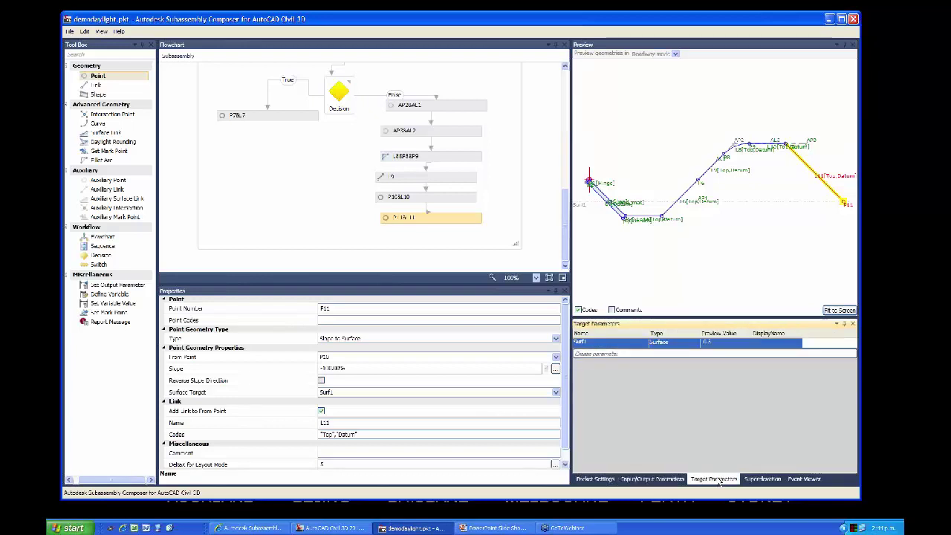
{"action": "left_click", "coordinate": [725, 341]}
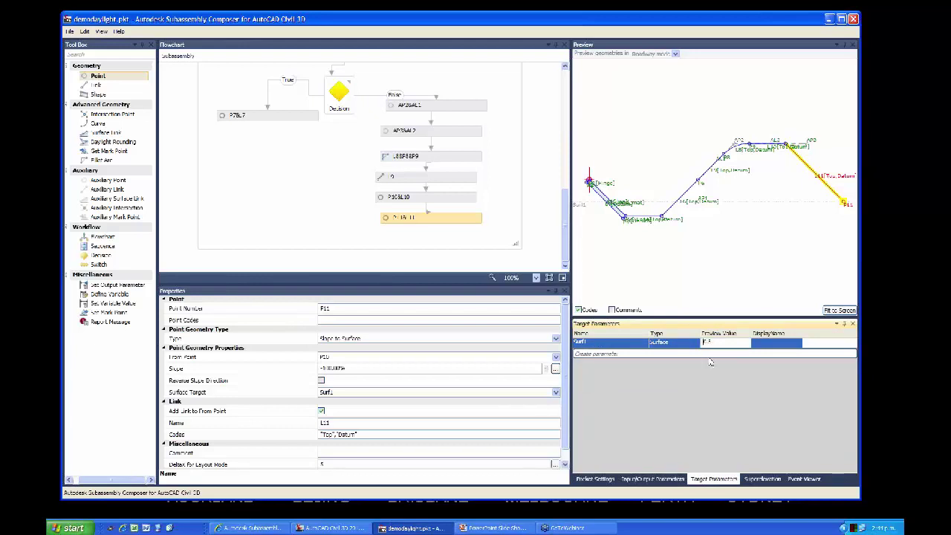
{"action": "left_click", "coordinate": [719, 386]}
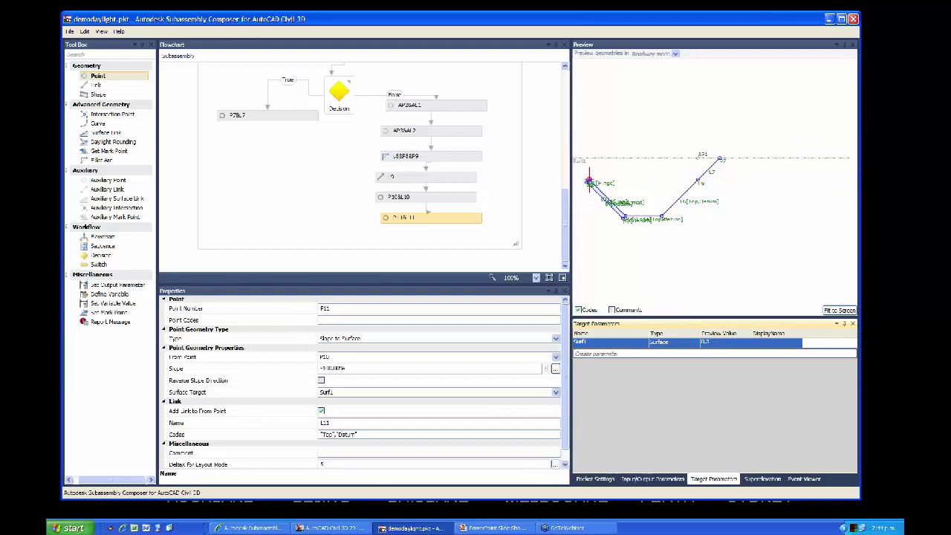
- Test a steeper foreslope by setting the default value of the Foreslope_slope parameter to -0.5:1
{"action": "scroll", "coordinate": [595, 205], "scroll_direction": "up", "scroll_amount": 4}
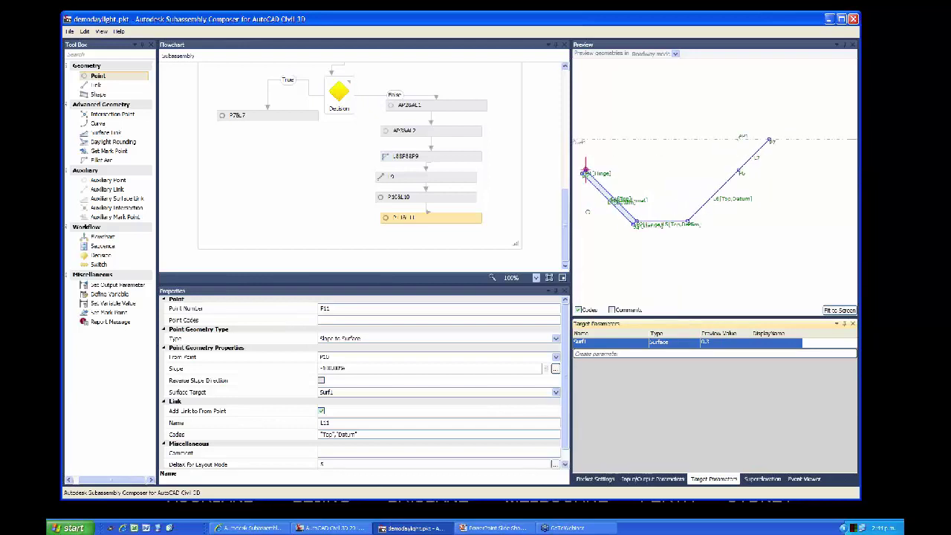
{"action": "scroll", "coordinate": [612, 219], "scroll_direction": "up", "scroll_amount": 1}
{"action": "mouse_move", "coordinate": [760, 216]}
{"action": "middle_mouse_down"}
{"action": "mouse_move", "coordinate": [750, 205]}
{"action": "mouse_move", "coordinate": [615, 227]}
{"action": "middle_mouse_up"}
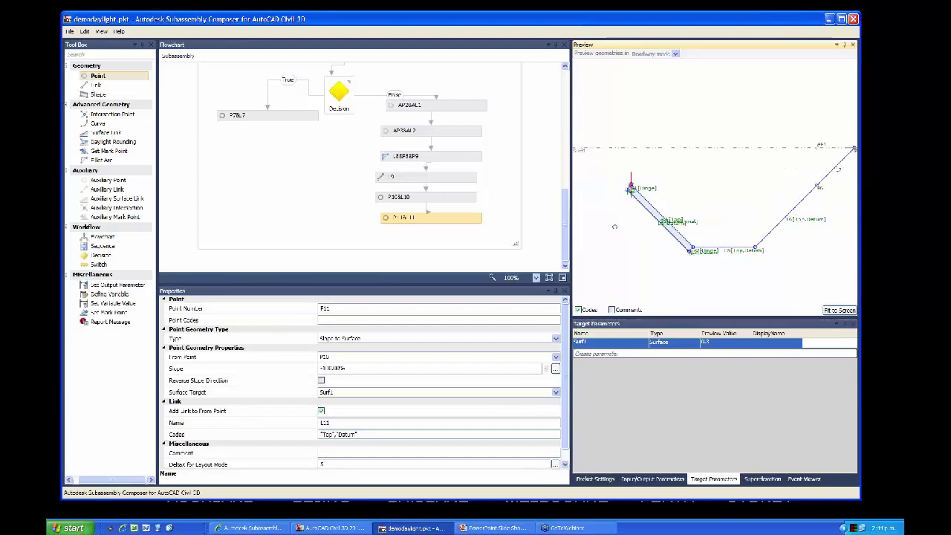
{"action": "scroll", "coordinate": [630, 189], "scroll_direction": "up", "scroll_amount": 2}
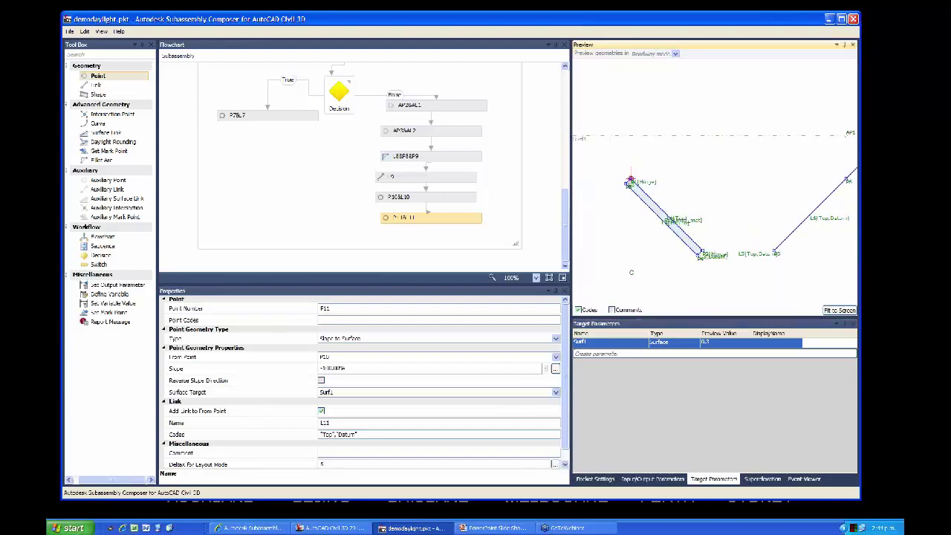
{"action": "left_click", "coordinate": [644, 480]}
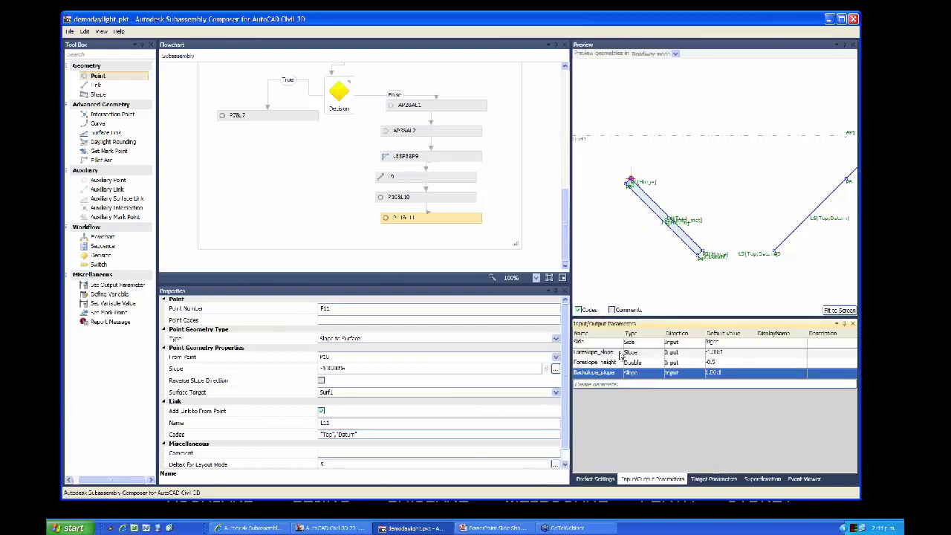
{"action": "left_click", "coordinate": [730, 352]}
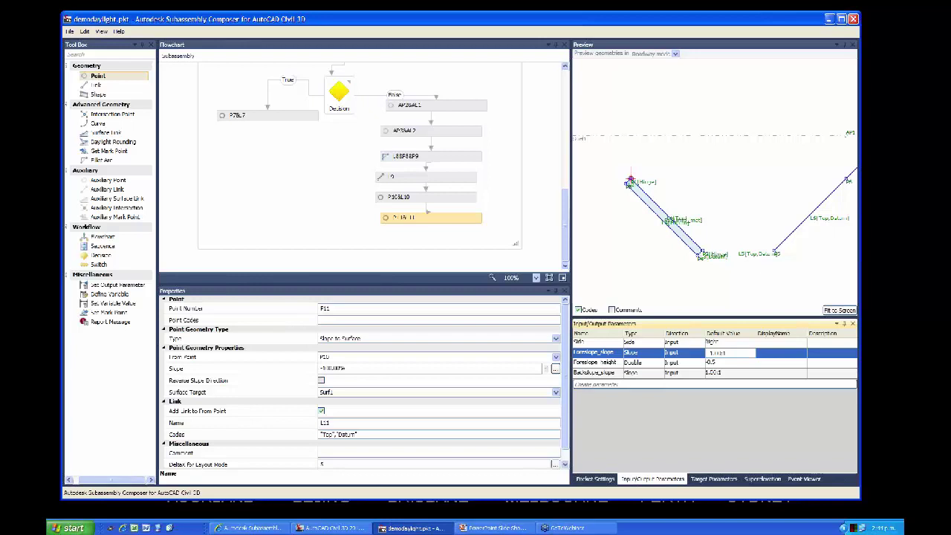
{"action": "key", "text": "shift+Home"}
{"action": "type", "text": "-0.5:1"}
- Test a deeper channel by setting the default value of the Foreslope_height parameter to -1
{"action": "left_click", "coordinate": [742, 362]}
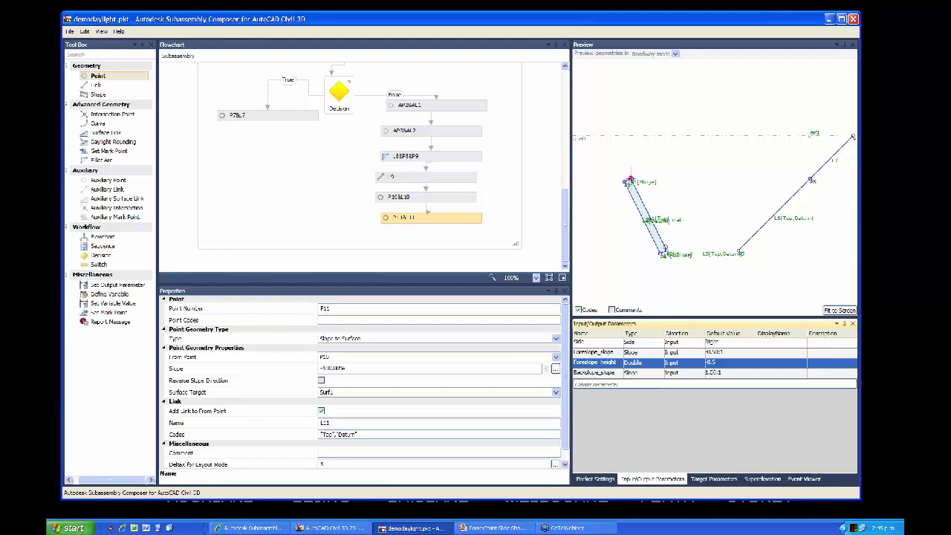
{"action": "left_click", "coordinate": [718, 363]}
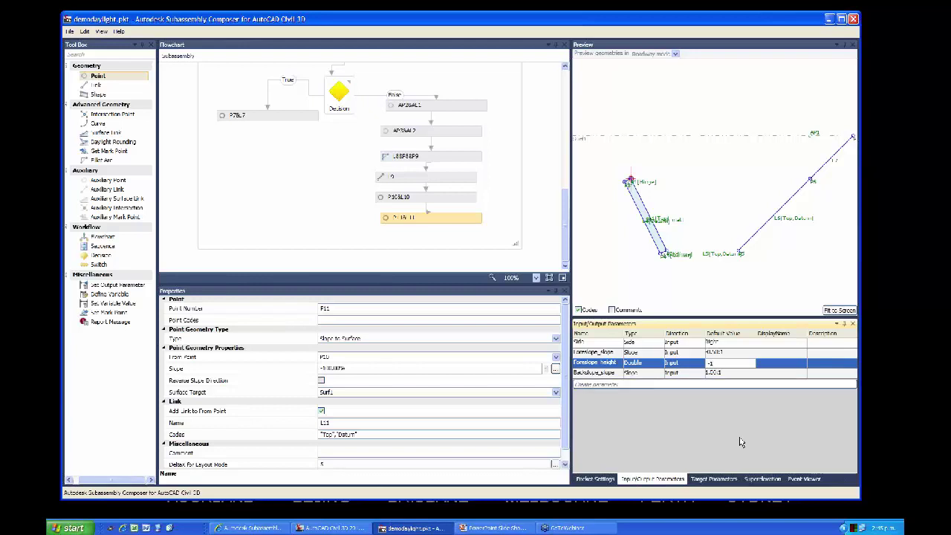
{"action": "key", "text": "Return"}
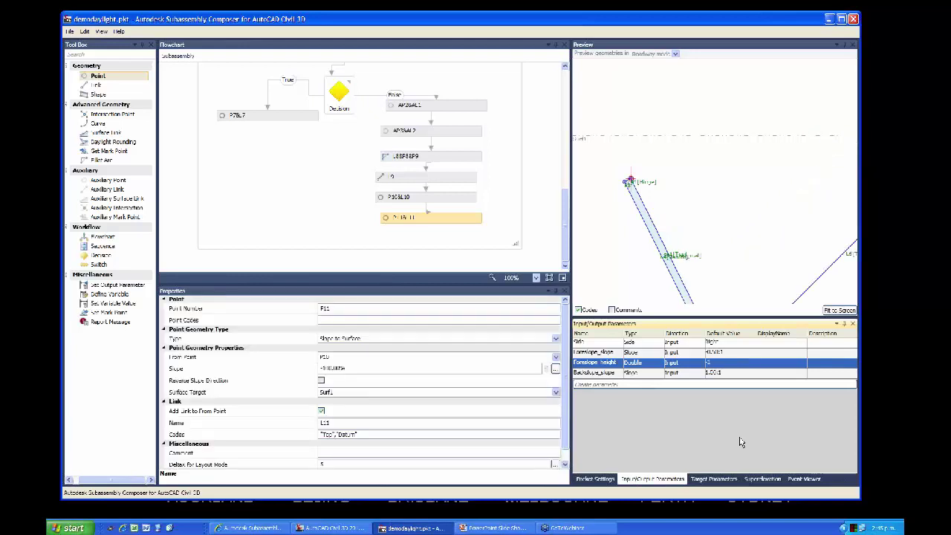
- Set the default value of the Foreslope_slope parameter back to -1.00:1
{"action": "left_click", "coordinate": [733, 353]}
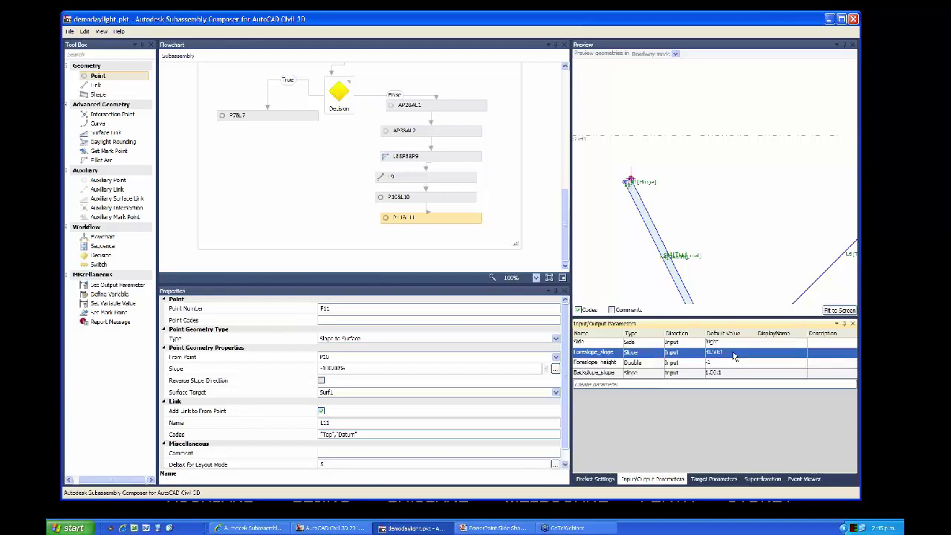
{"action": "left_click", "coordinate": [734, 354]}
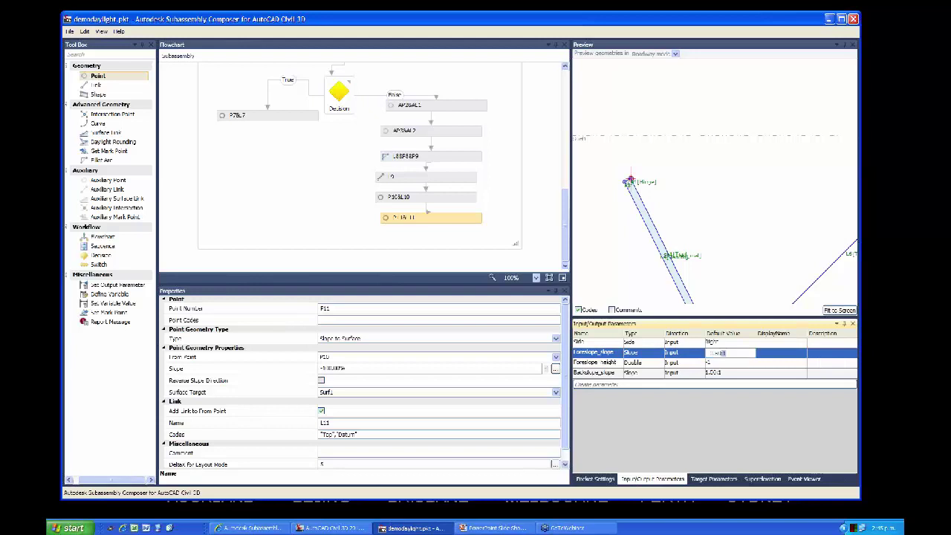
{"action": "double_click", "coordinate": [717, 354]}
{"action": "type", "text": "-1"}
- Set the default value of Foreslope_height to 0.5 and fit the geometry in the preview
{"action": "left_click", "coordinate": [726, 367]}
{"action": "left_click", "coordinate": [721, 364]}
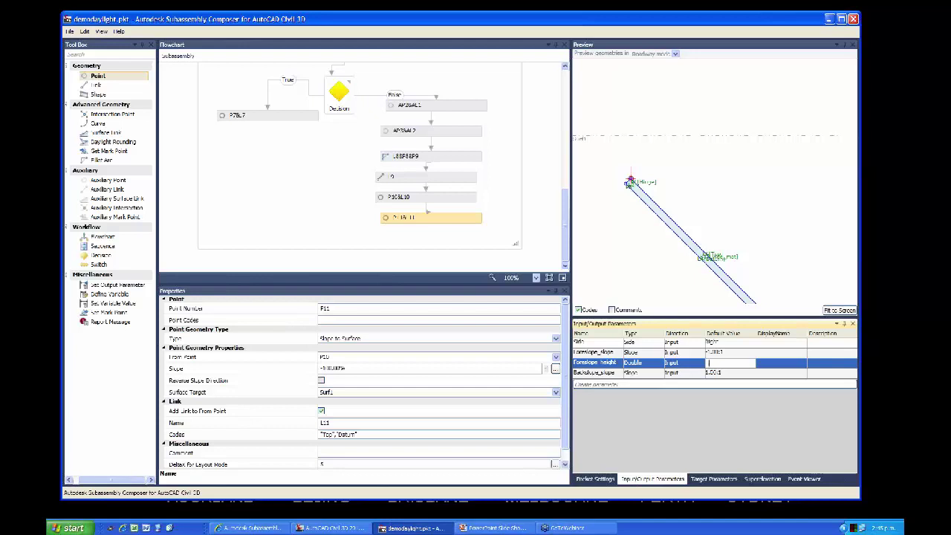
{"action": "left_click", "coordinate": [773, 345]}
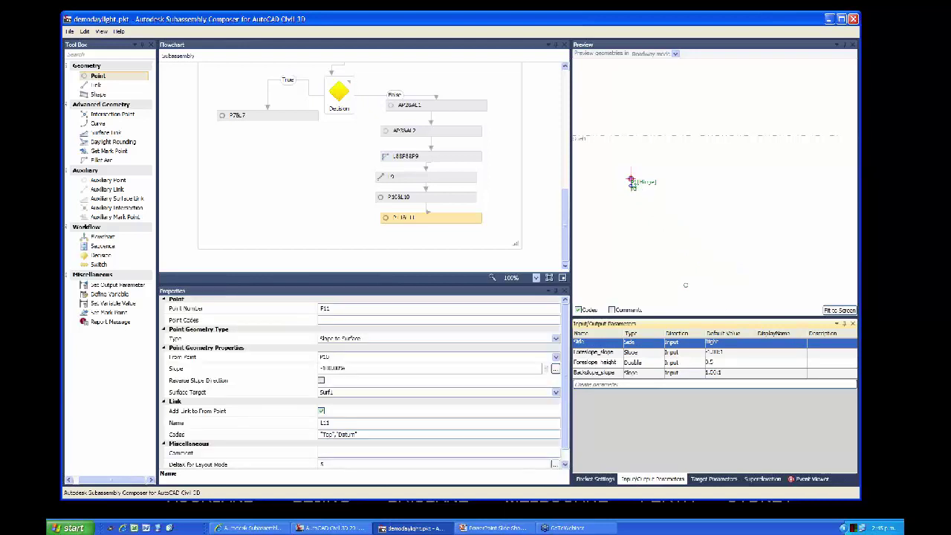
{"action": "left_click", "coordinate": [780, 298]}
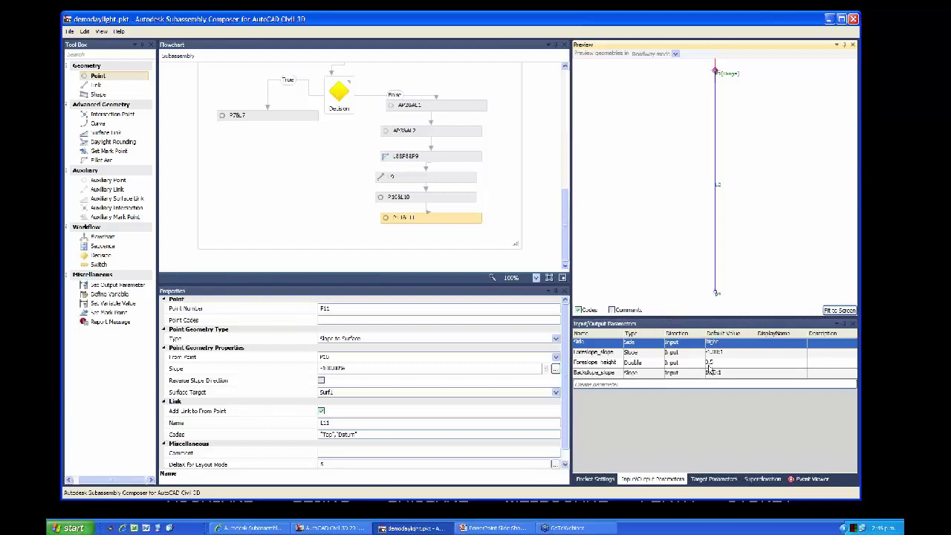
- Set the default value of Foreslope_height to -0.5 and fit the geometry in the preview
{"action": "left_click", "coordinate": [709, 364]}
{"action": "left_click", "coordinate": [709, 364]}
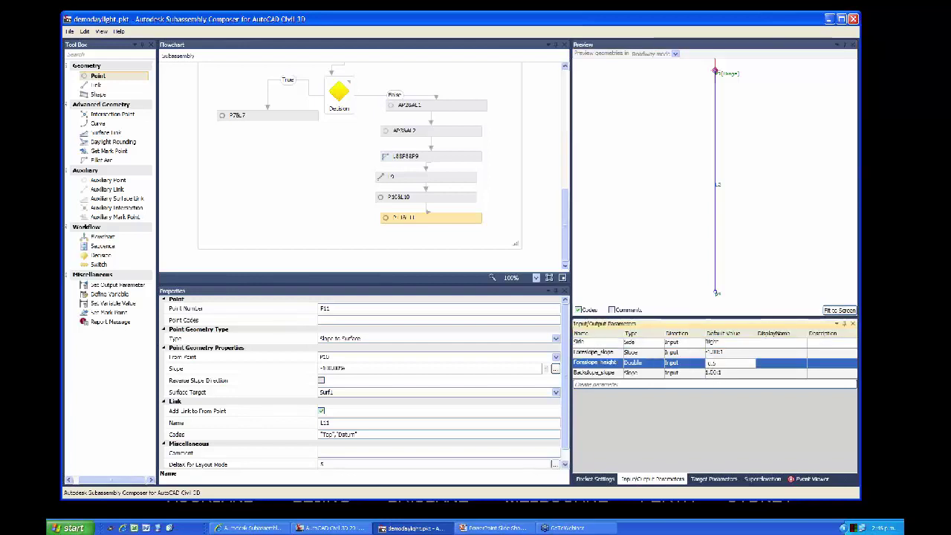
{"action": "type", "text": "-"}
{"action": "key", "text": "Up"}
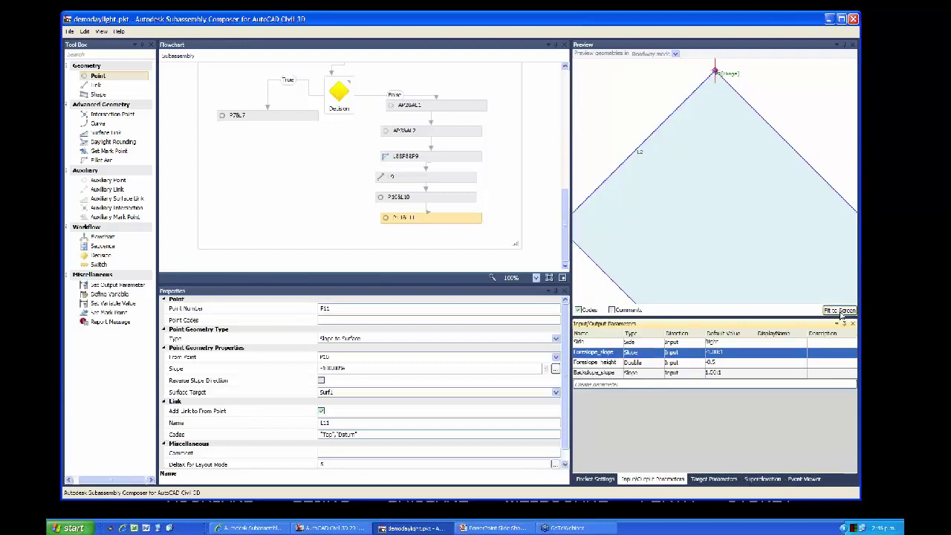
{"action": "left_click", "coordinate": [684, 314]}
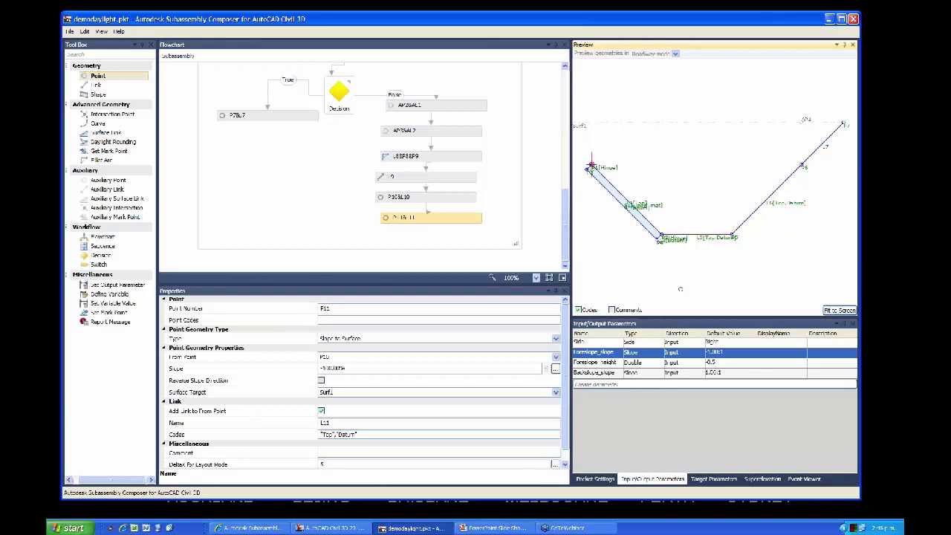
- Set the preview value of target surface Surf1 to -0.5 and fit the whole section in the preview
{"action": "left_click", "coordinate": [713, 480]}
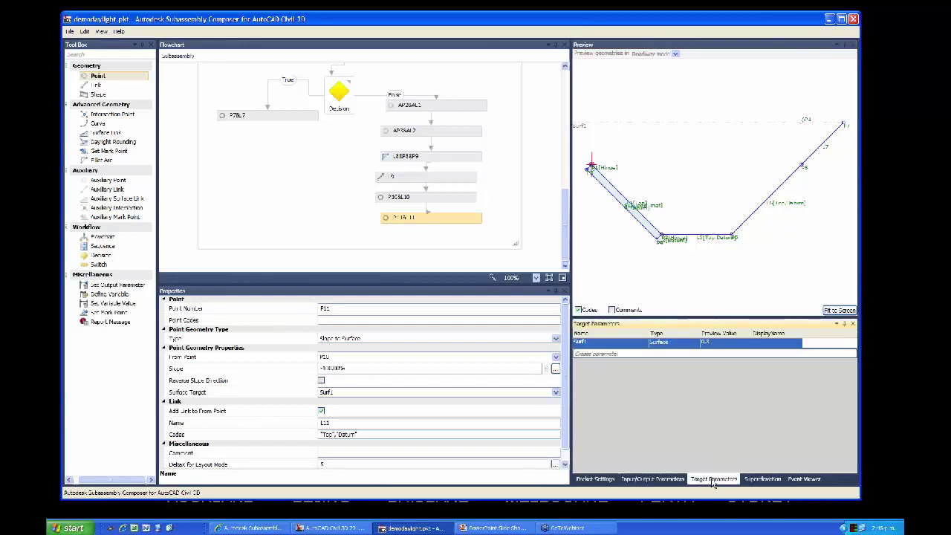
{"action": "left_click", "coordinate": [706, 344]}
{"action": "left_click", "coordinate": [705, 345]}
{"action": "type", "text": "0.5"}
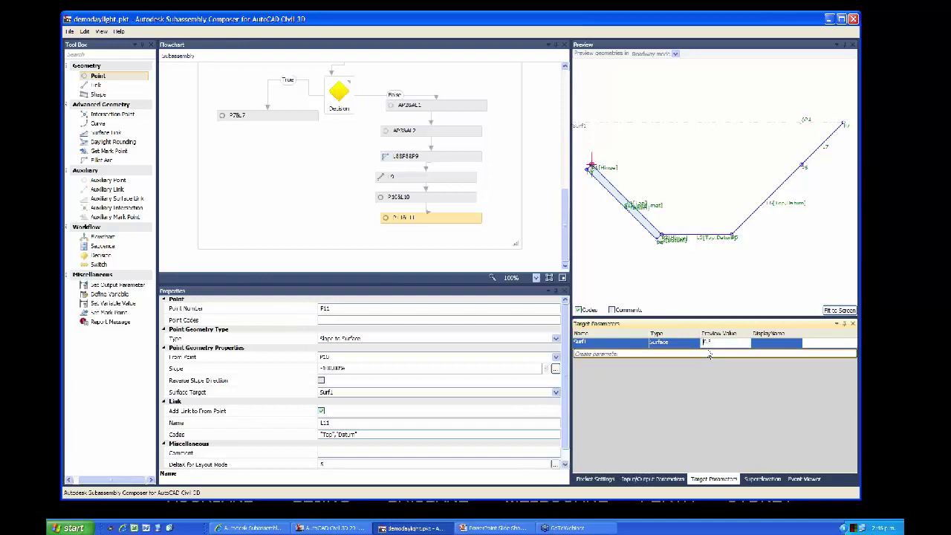
{"action": "left_click", "coordinate": [721, 393]}
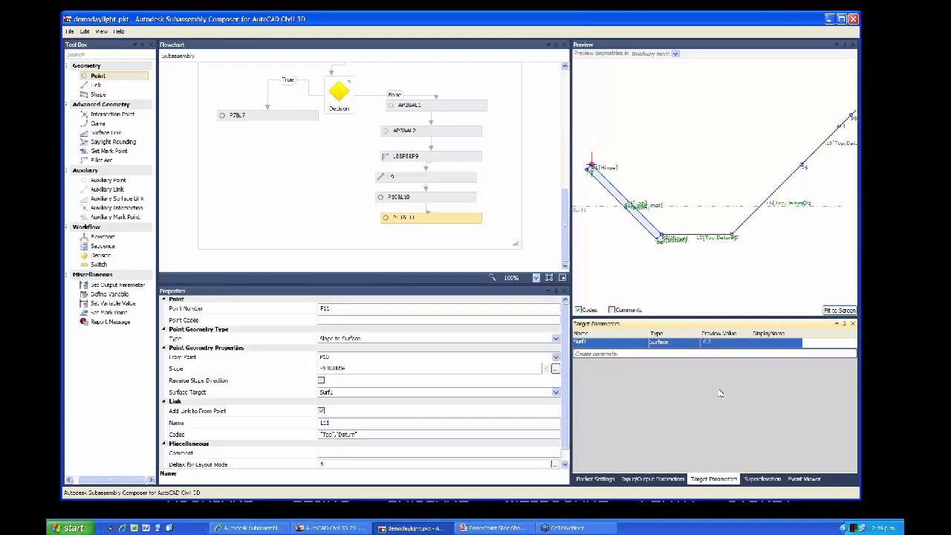
{"action": "left_click", "coordinate": [836, 313]}
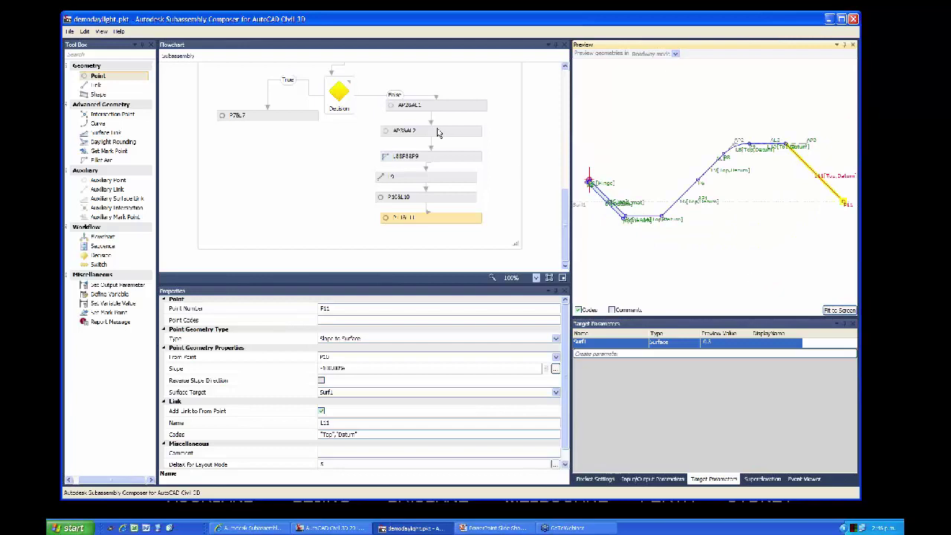
- Close Subassembly Composer and switch to the demo.dwg drawing in AutoCAD Civil 3D
{"action": "left_click", "coordinate": [853, 19]}
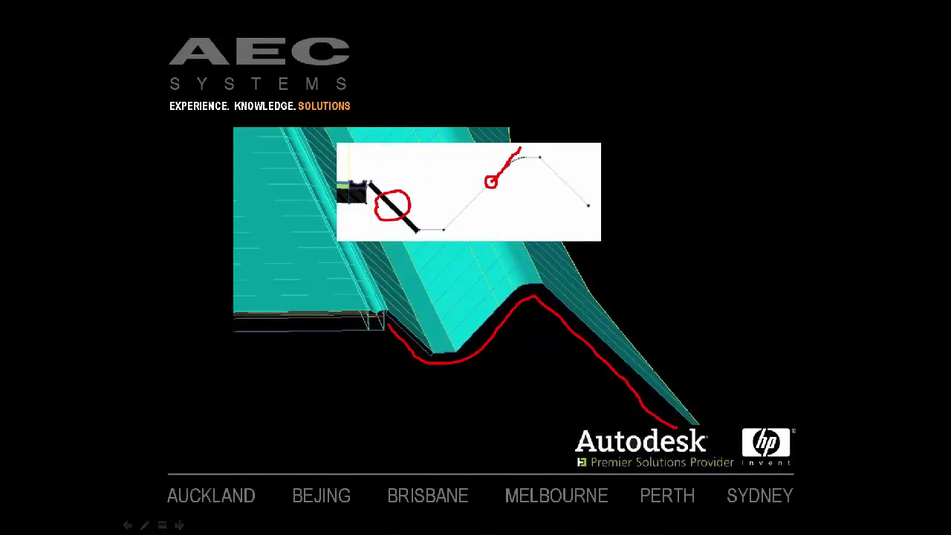
{"action": "key", "text": "alt+Tab"}
{"action": "key", "text": "alt+Tab"}
{"action": "key", "text": "alt+Tab"}
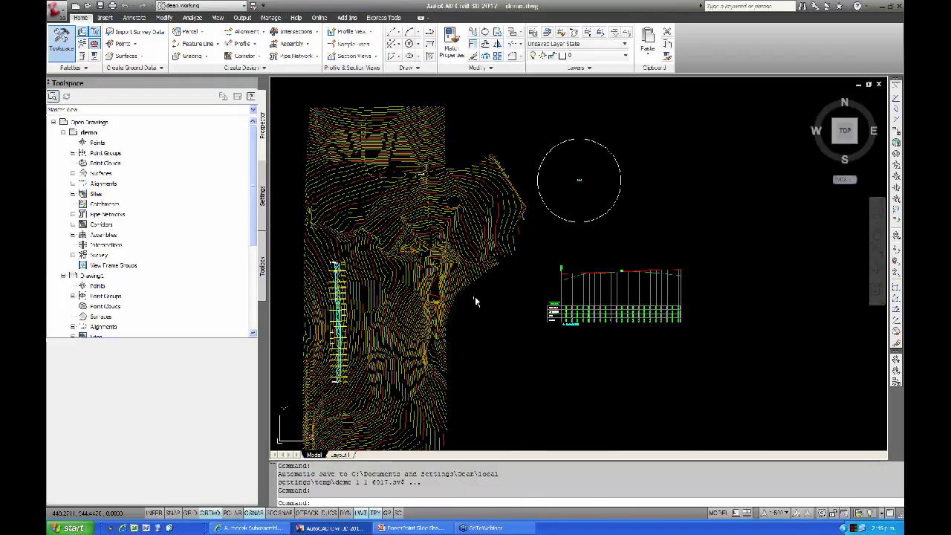
- Focus on the kerb end of the road assembly and open the tool palettes at the Batters daylight subassemblies
{"action": "scroll", "coordinate": [570, 247], "scroll_direction": "up", "scroll_amount": 6}
{"action": "middle_click_drag", "start_coordinate": [570, 247], "coordinate": [476, 416]}
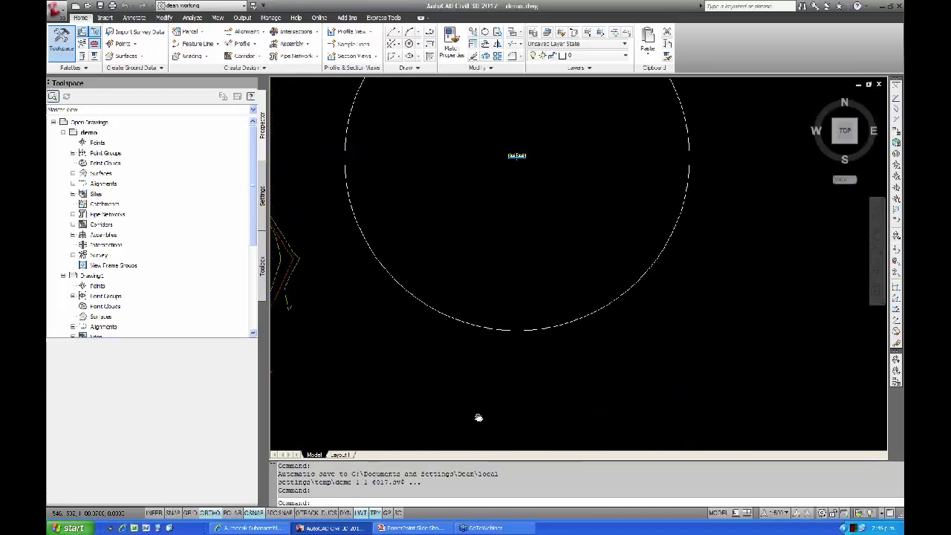
{"action": "scroll", "coordinate": [514, 155], "scroll_direction": "up", "scroll_amount": 8}
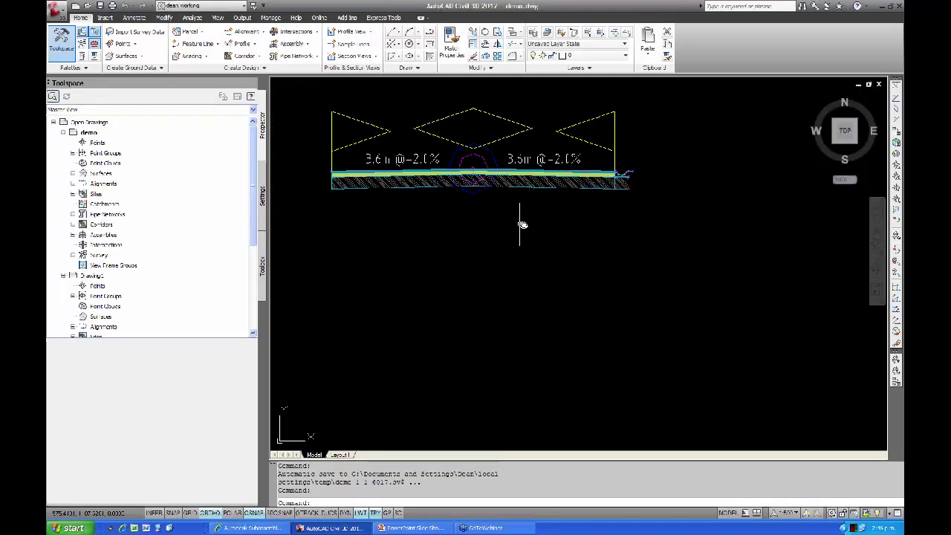
{"action": "mouse_move", "coordinate": [520, 218]}
{"action": "middle_mouse_down"}
{"action": "mouse_move", "coordinate": [515, 252]}
{"action": "mouse_move", "coordinate": [542, 272]}
{"action": "middle_mouse_up"}
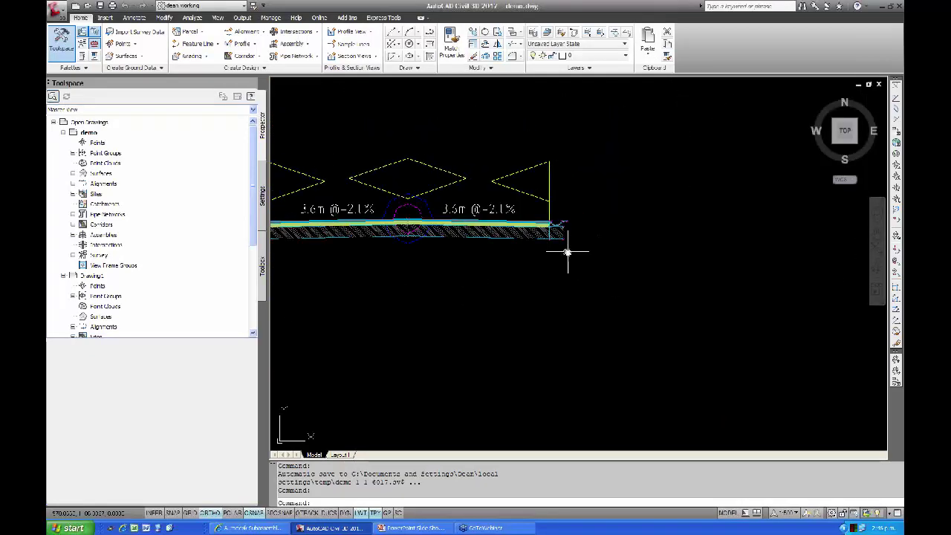
{"action": "scroll", "coordinate": [565, 242], "scroll_direction": "up", "scroll_amount": 2}
{"action": "scroll", "coordinate": [536, 216], "scroll_direction": "up", "scroll_amount": 2}
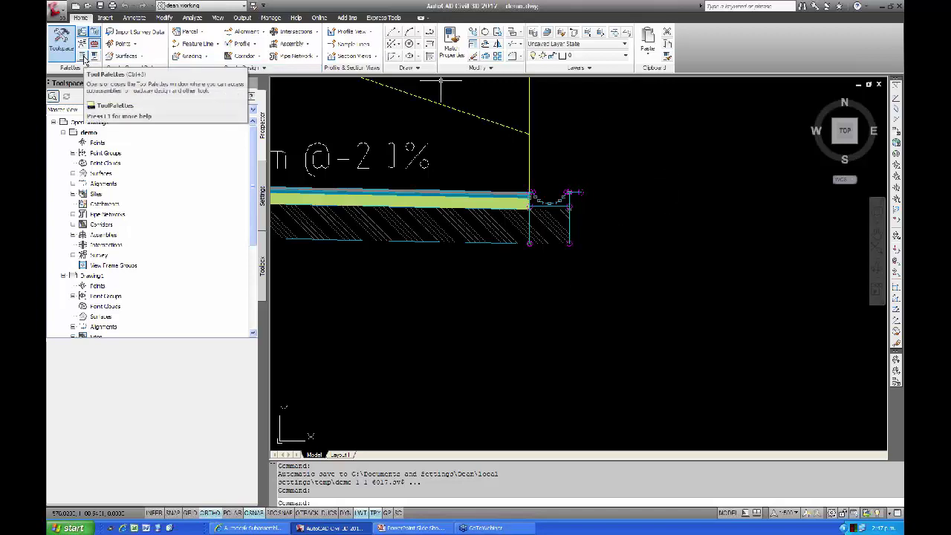
{"action": "left_click", "coordinate": [141, 88]}
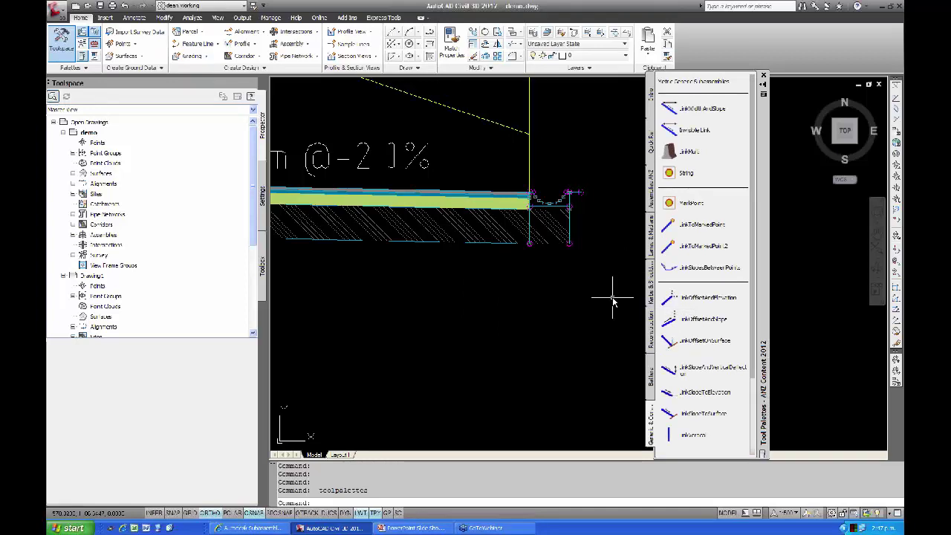
{"action": "left_click", "coordinate": [651, 379]}
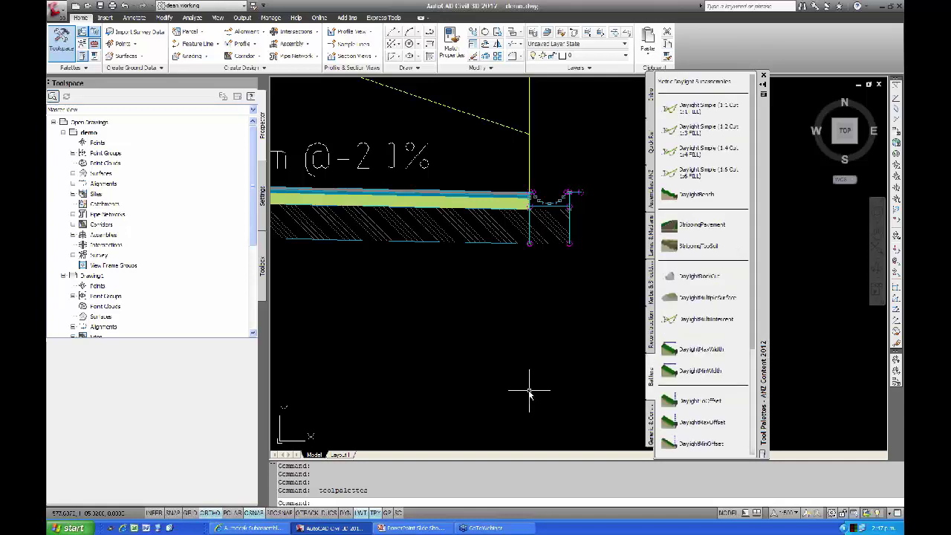
- Import the custom subassembly file demodaylight.pkt into the Batters tool palette
{"action": "left_click", "coordinate": [293, 216]}
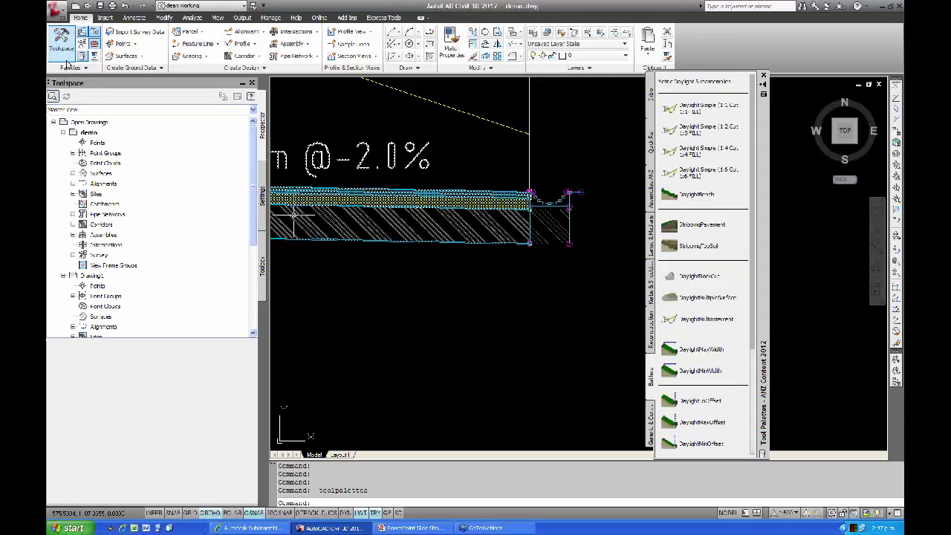
{"action": "left_click", "coordinate": [104, 19]}
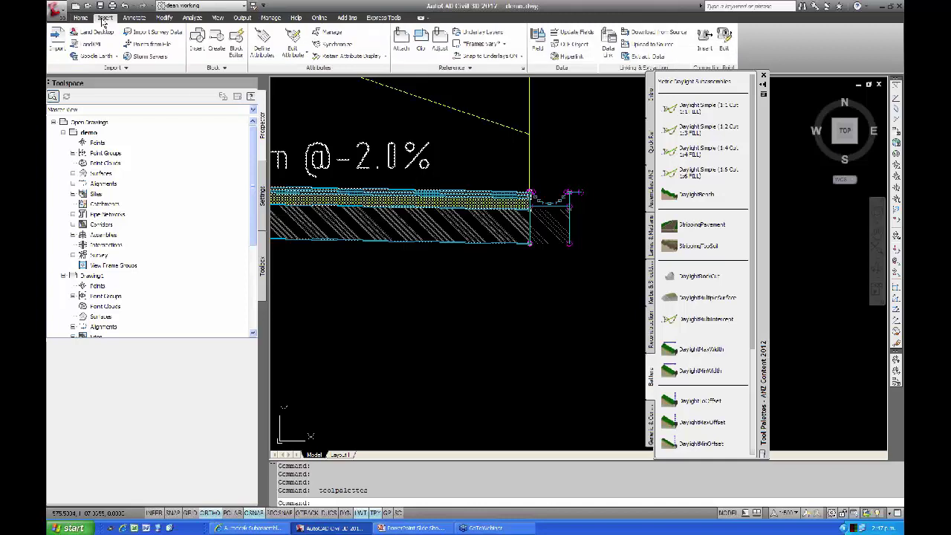
{"action": "left_click", "coordinate": [118, 68]}
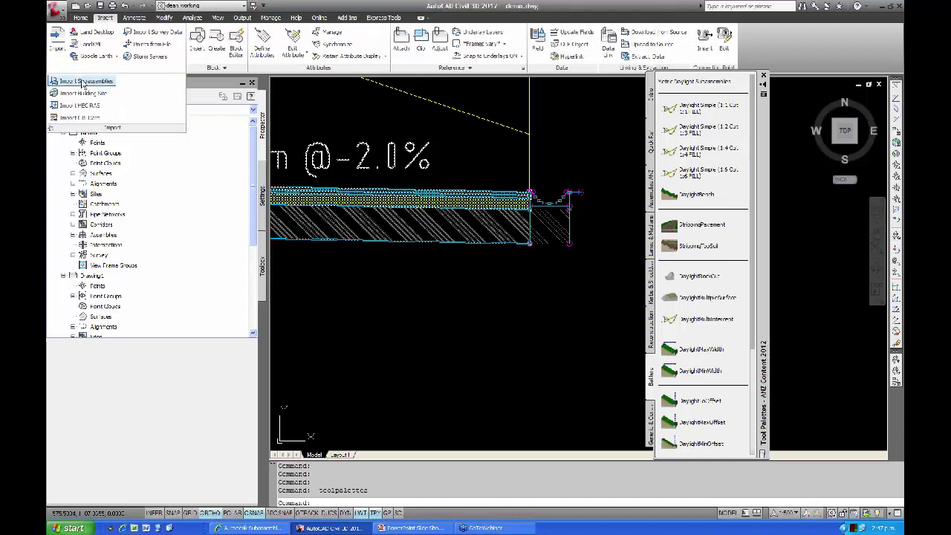
{"action": "left_click", "coordinate": [82, 81]}
{"action": "key", "text": "Escape"}
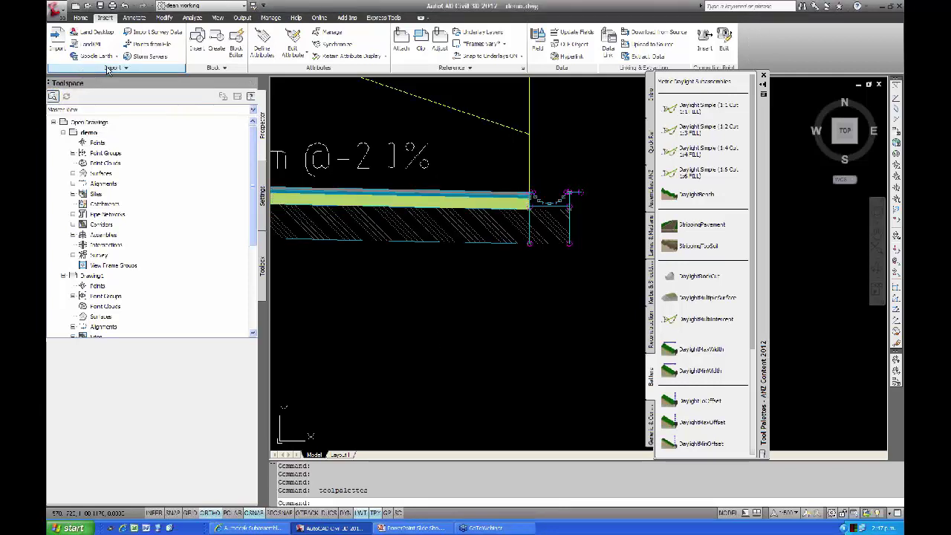
{"action": "left_click", "coordinate": [111, 68]}
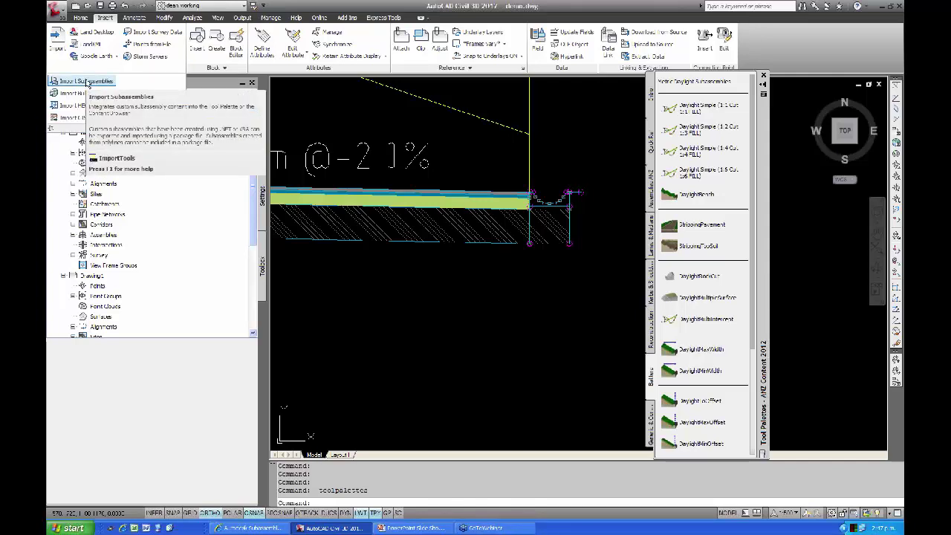
{"action": "left_click", "coordinate": [87, 81]}
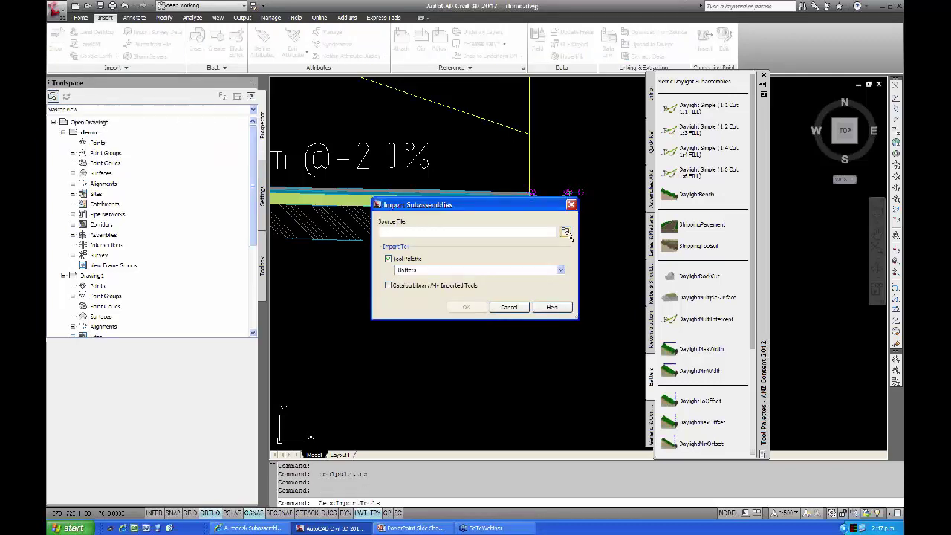
{"action": "left_click", "coordinate": [564, 232]}
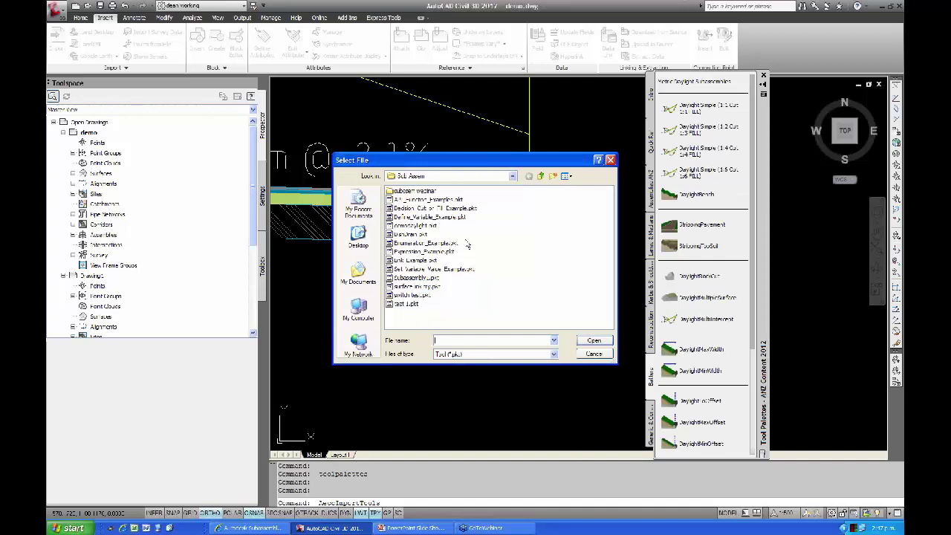
{"action": "left_click", "coordinate": [416, 225]}
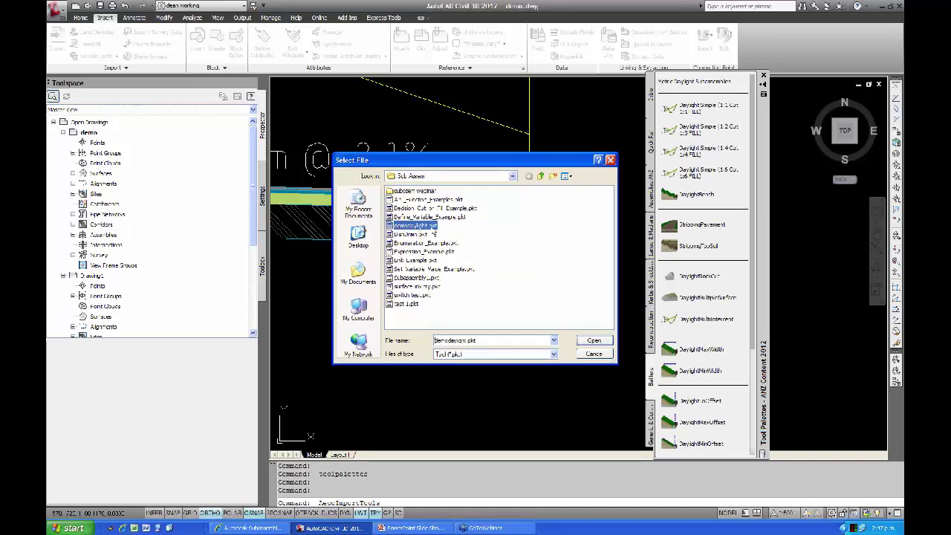
{"action": "left_click", "coordinate": [589, 340]}
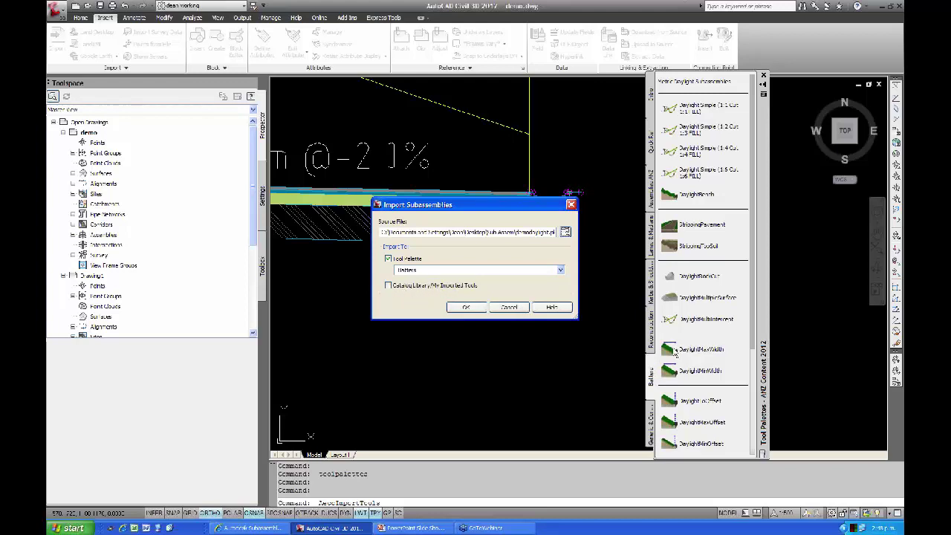
{"action": "left_click", "coordinate": [470, 311]}
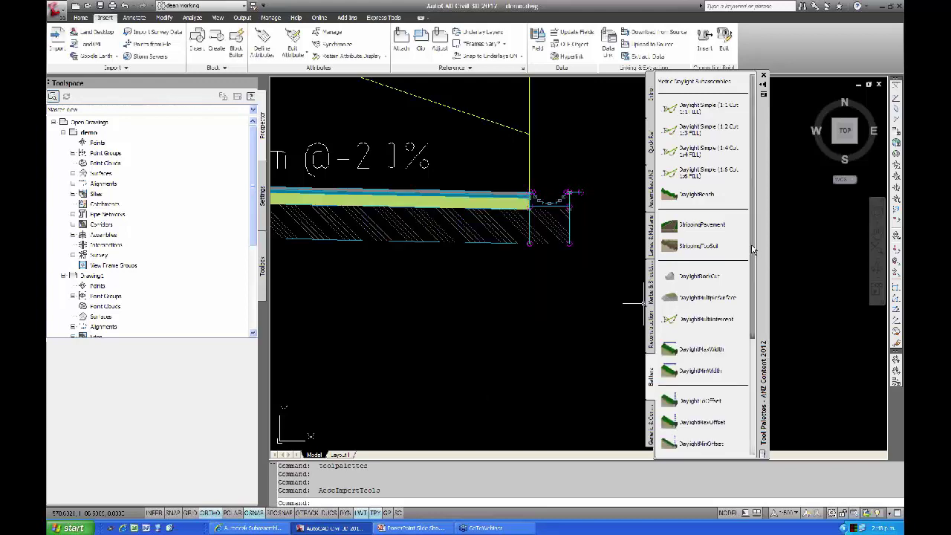
- Assign demo.jpg as the image of the imported Demo_Daylight tool in the Batters palette
{"action": "scroll", "coordinate": [754, 345], "scroll_direction": "down", "scroll_amount": 5}
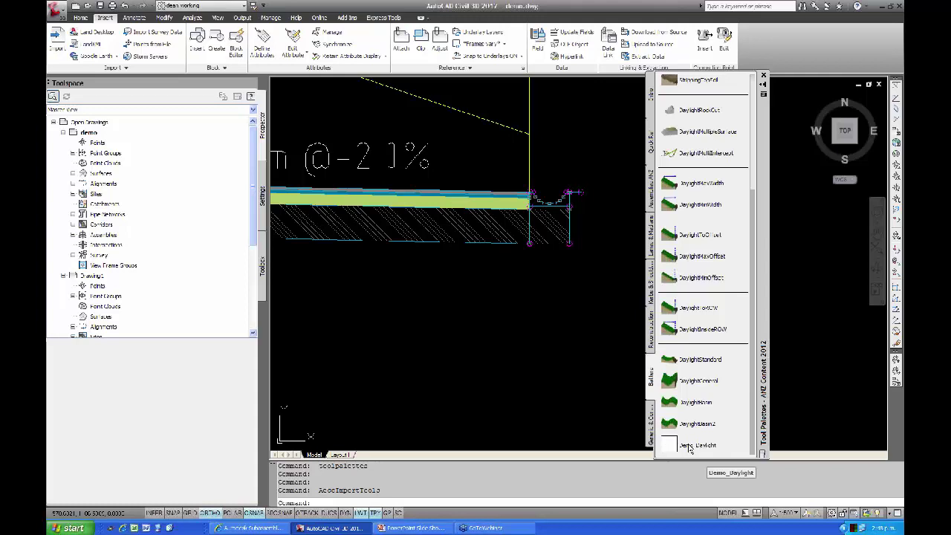
{"action": "right_click", "coordinate": [690, 447]}
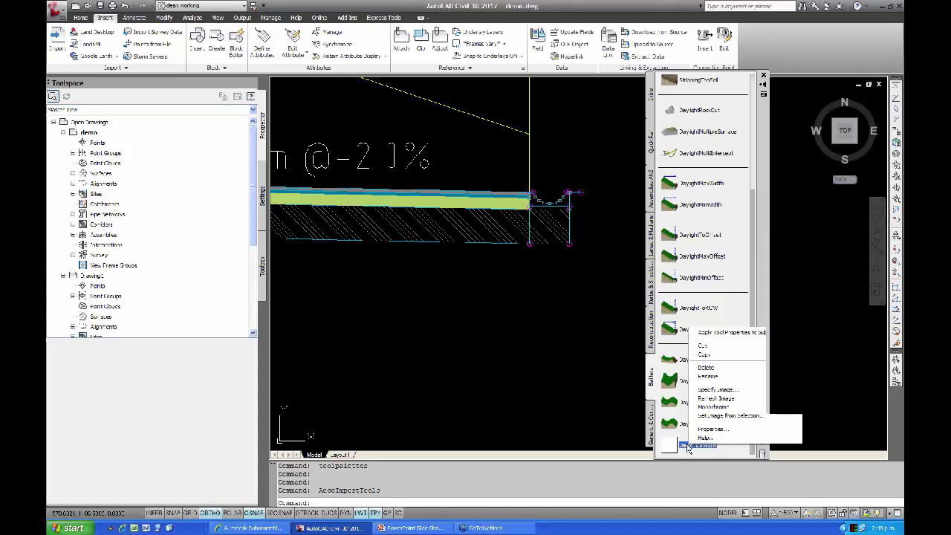
{"action": "left_click", "coordinate": [715, 399]}
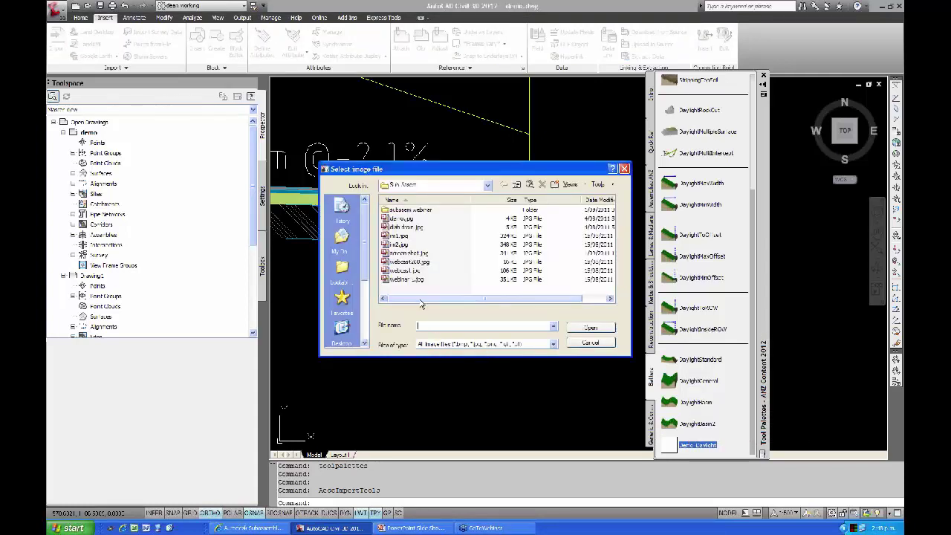
{"action": "left_click", "coordinate": [401, 220]}
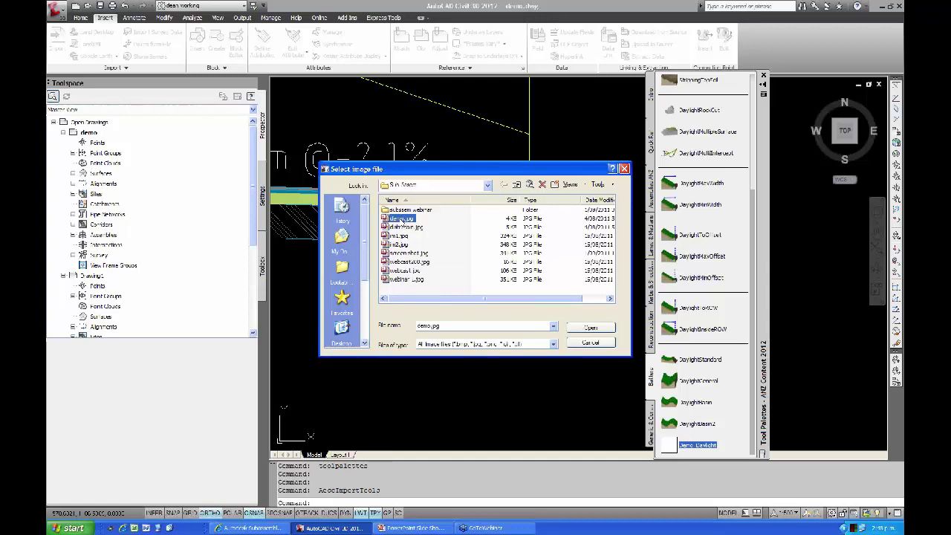
{"action": "left_click", "coordinate": [590, 327]}
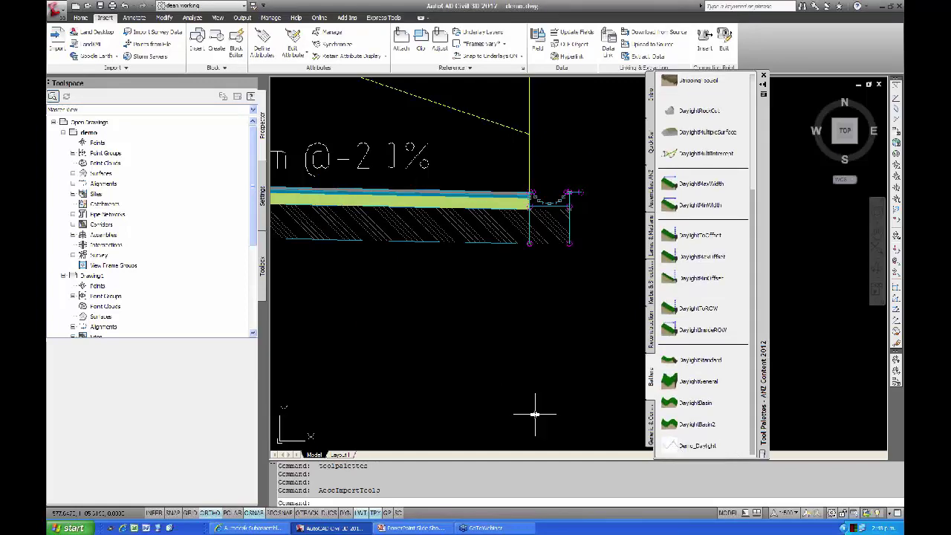
- Move the Demo_Daylight tool above DaylightStandard and attach a Demo_Daylight subassembly to the outermost marker on the assembly's right side
{"action": "left_click_drag", "start_coordinate": [680, 366], "coordinate": [685, 363]}
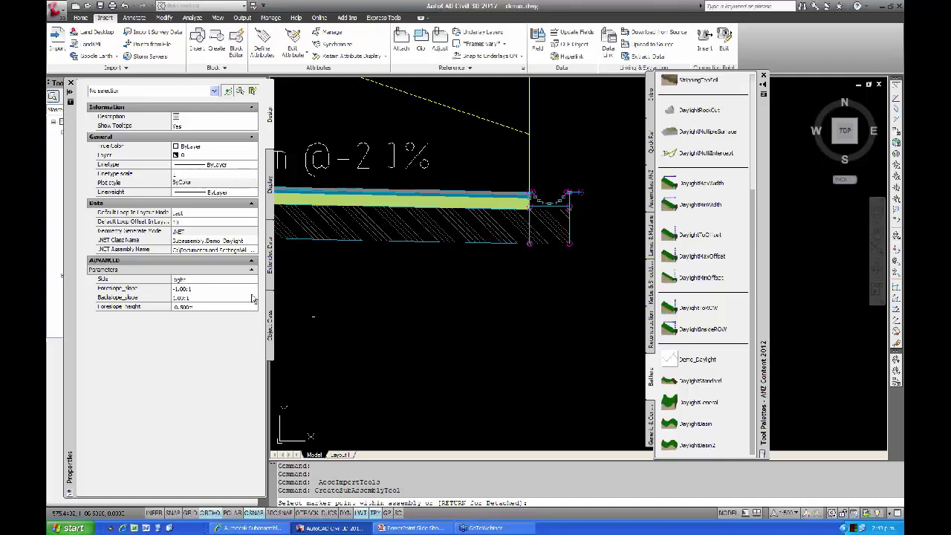
{"action": "scroll", "coordinate": [584, 184], "scroll_direction": "up", "scroll_amount": 1}
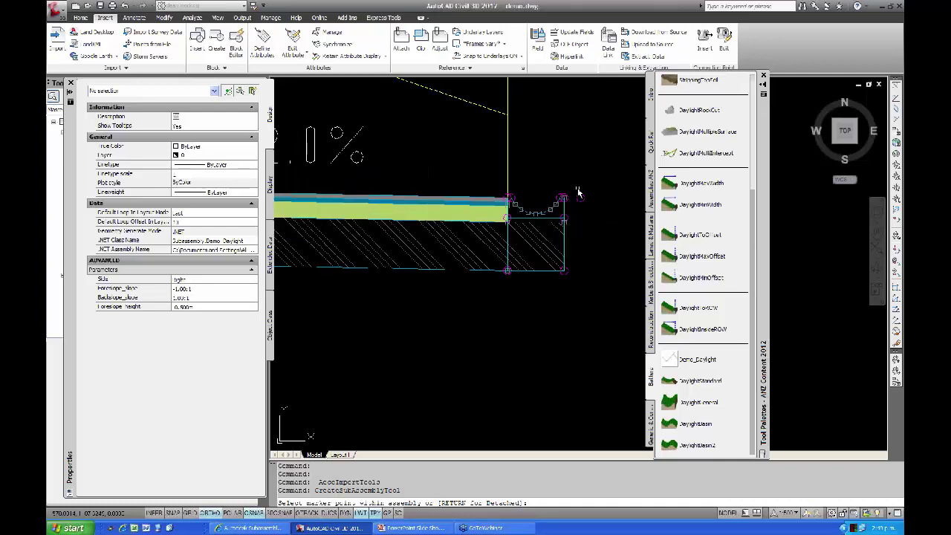
{"action": "scroll", "coordinate": [582, 193], "scroll_direction": "up", "scroll_amount": 3}
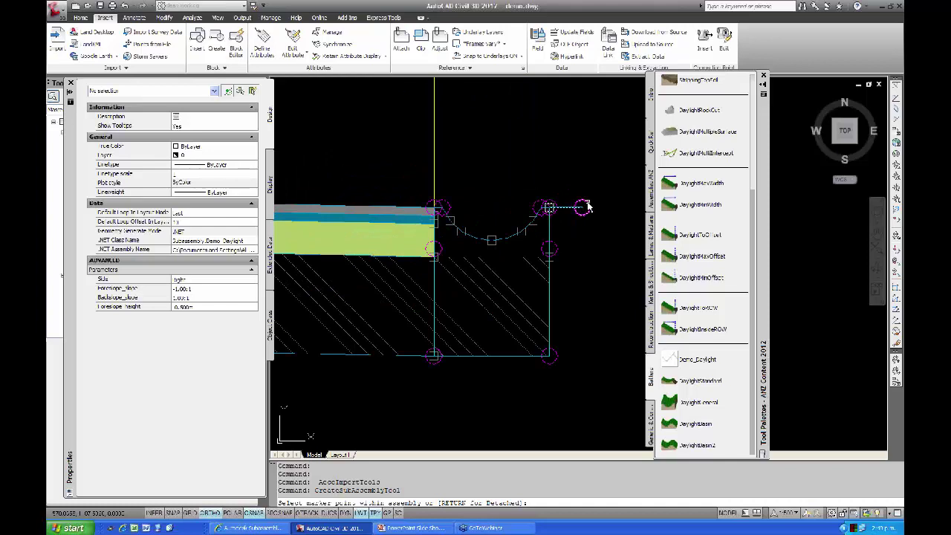
{"action": "left_click", "coordinate": [587, 206]}
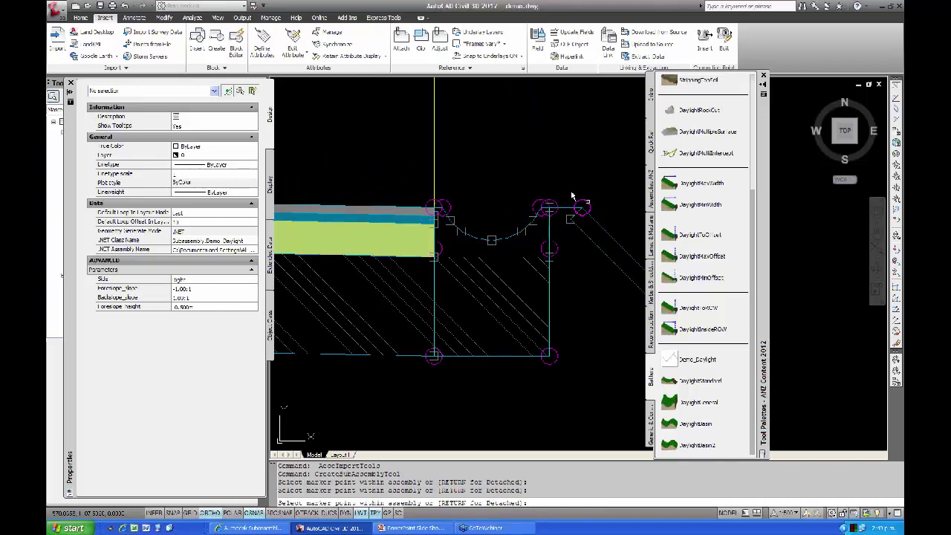
{"action": "scroll", "coordinate": [567, 187], "scroll_direction": "down", "scroll_amount": 4}
{"action": "middle_click_drag", "start_coordinate": [530, 252], "coordinate": [427, 268]}
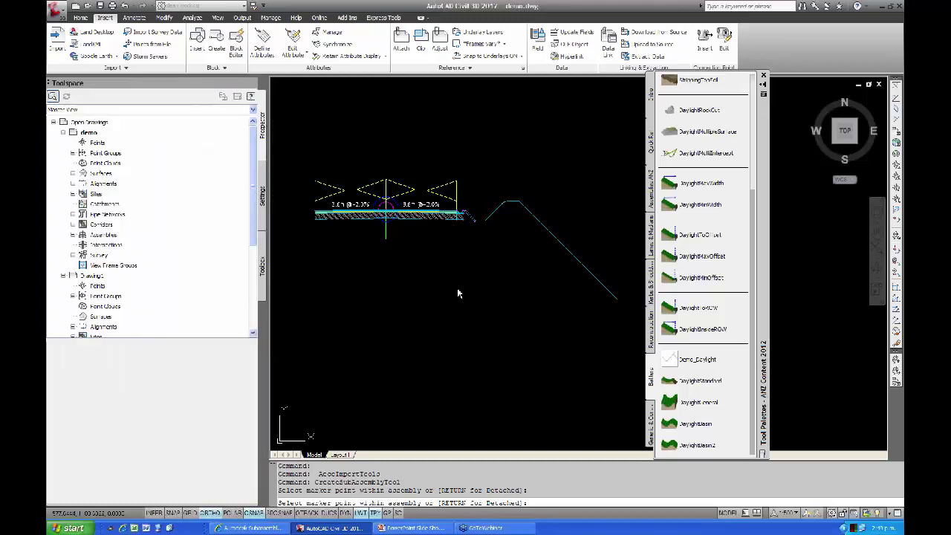
{"action": "key", "text": "Escape"}
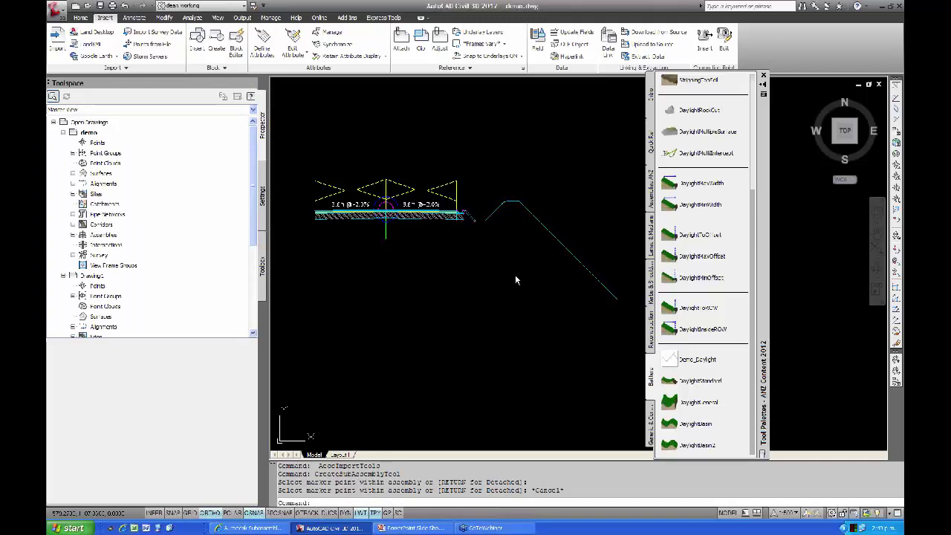
- Mirror the Demo_Daylight subassembly onto the top outer marker of the assembly's left lane edge
{"action": "left_click", "coordinate": [491, 218]}
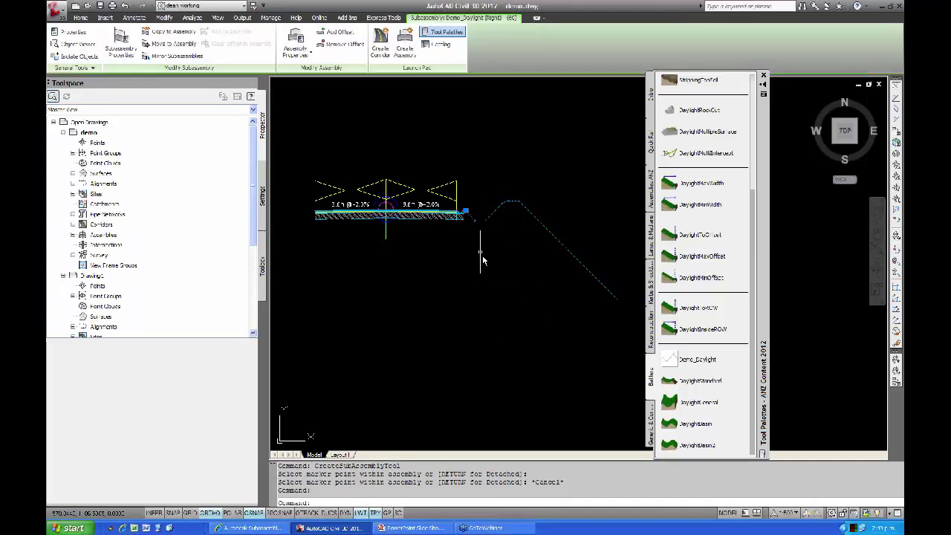
{"action": "right_click", "coordinate": [482, 251]}
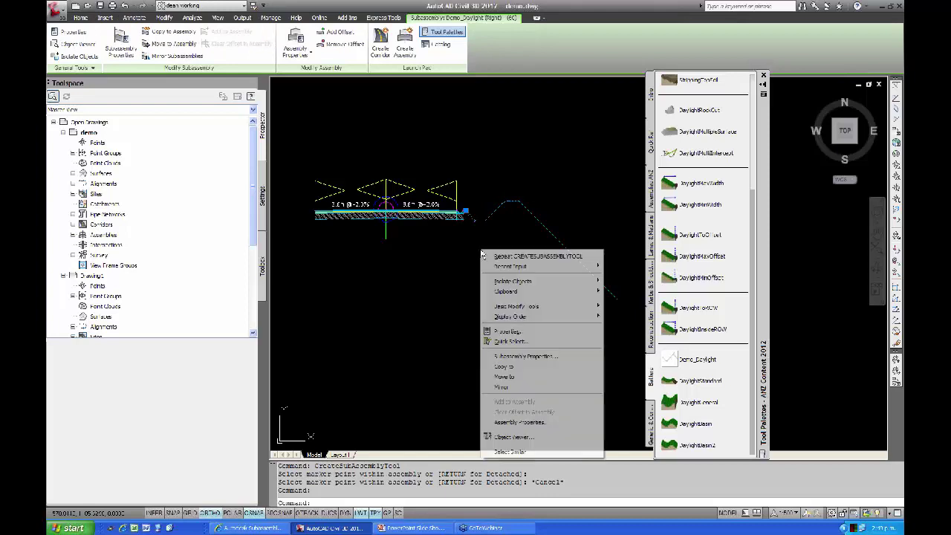
{"action": "left_click", "coordinate": [500, 388]}
{"action": "scroll", "coordinate": [446, 260], "scroll_direction": "up", "scroll_amount": 3}
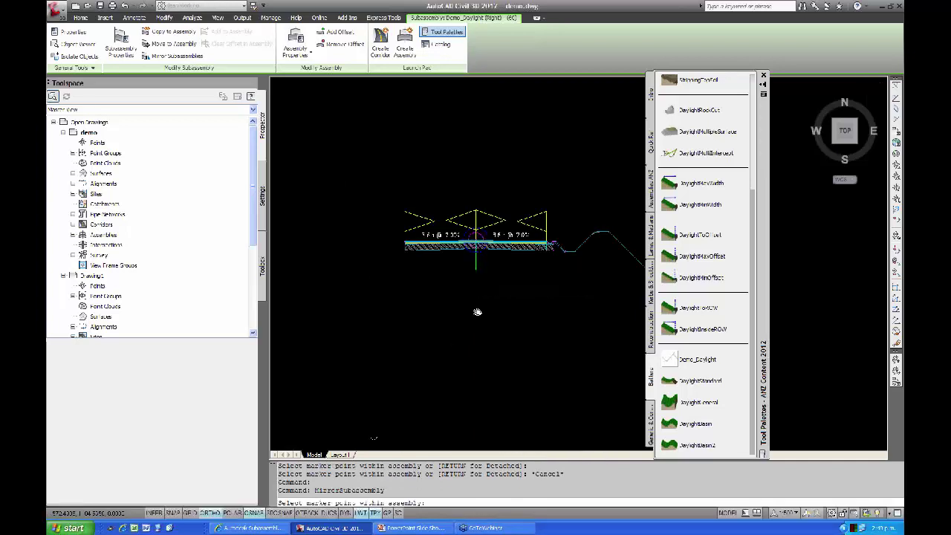
{"action": "scroll", "coordinate": [439, 244], "scroll_direction": "up", "scroll_amount": 5}
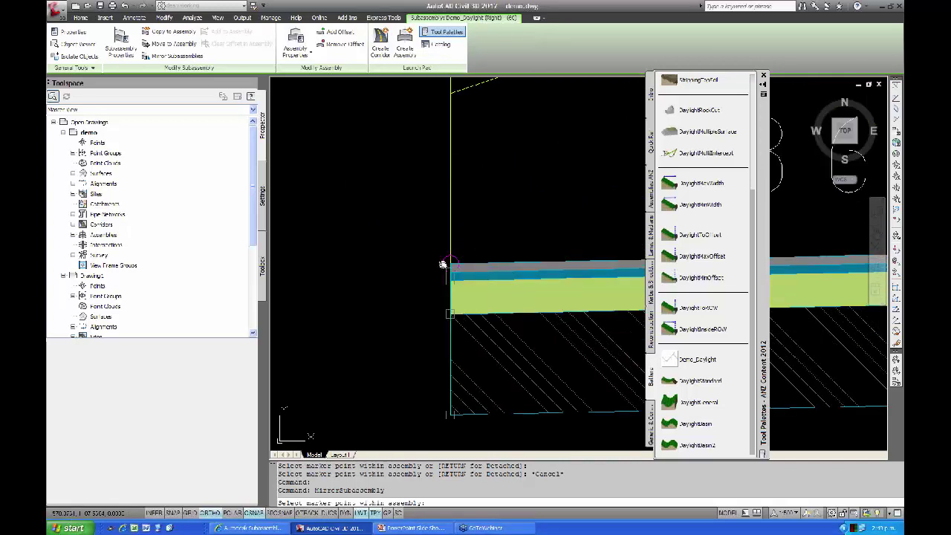
{"action": "key", "text": "Escape"}
{"action": "scroll", "coordinate": [434, 266], "scroll_direction": "down", "scroll_amount": 8}
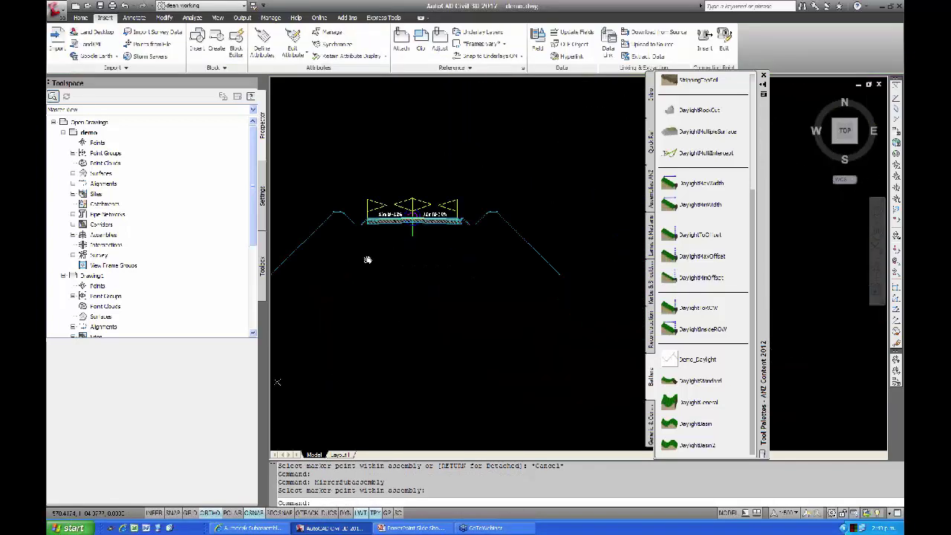
- Rebuild Corridor - (1) with the updated assembly
{"action": "scroll", "coordinate": [401, 271], "scroll_direction": "down", "scroll_amount": 3}
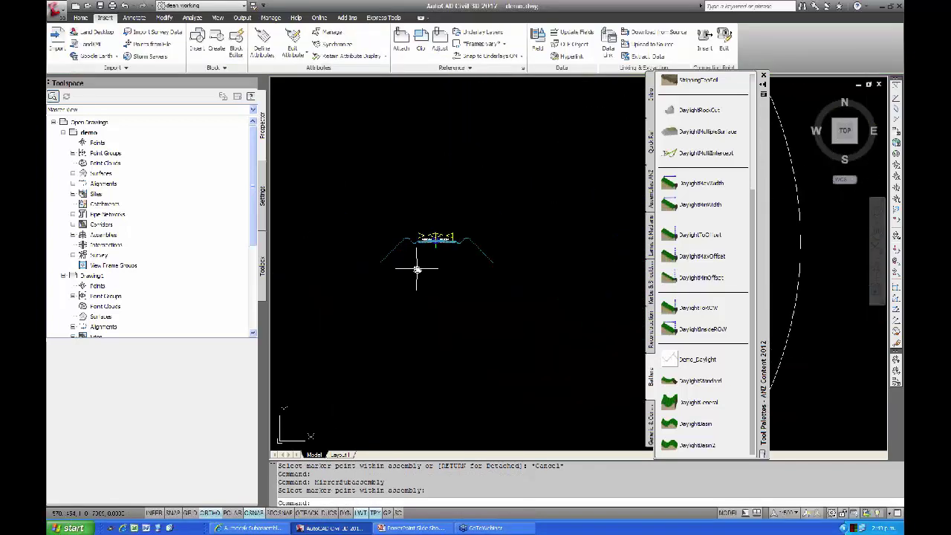
{"action": "scroll", "coordinate": [376, 314], "scroll_direction": "down", "scroll_amount": 5}
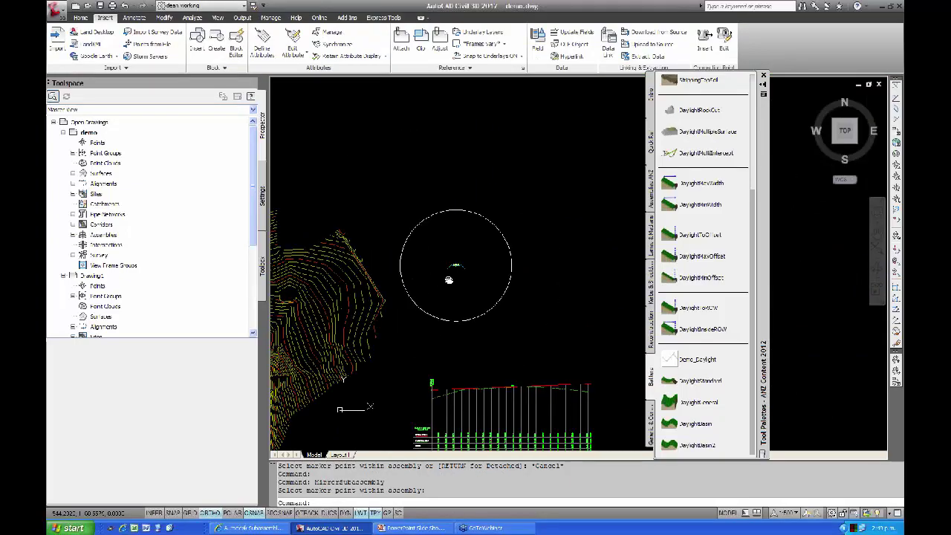
{"action": "mouse_move", "coordinate": [449, 280]}
{"action": "middle_mouse_down"}
{"action": "mouse_move", "coordinate": [516, 253]}
{"action": "mouse_move", "coordinate": [546, 191]}
{"action": "mouse_move", "coordinate": [469, 237]}
{"action": "mouse_move", "coordinate": [538, 224]}
{"action": "middle_mouse_up"}
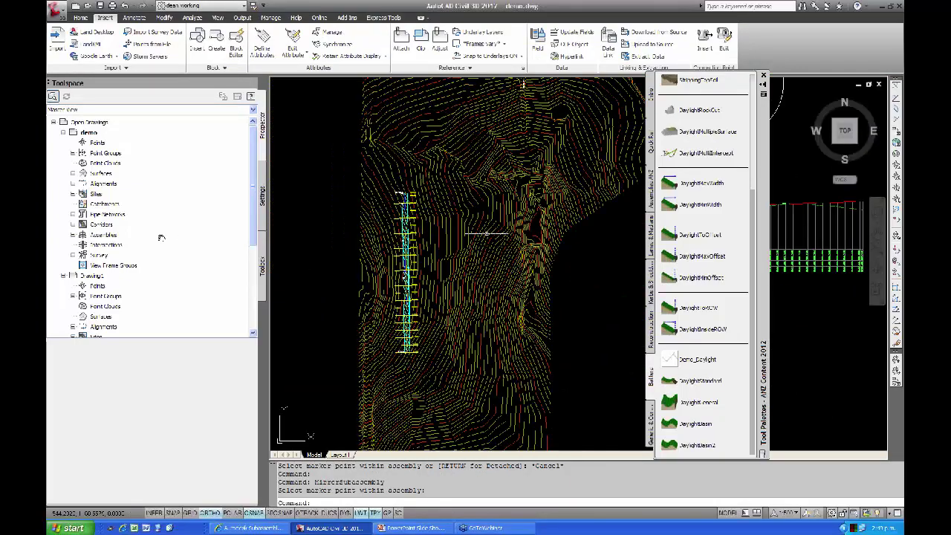
{"action": "left_click", "coordinate": [73, 224]}
{"action": "right_click", "coordinate": [131, 238]}
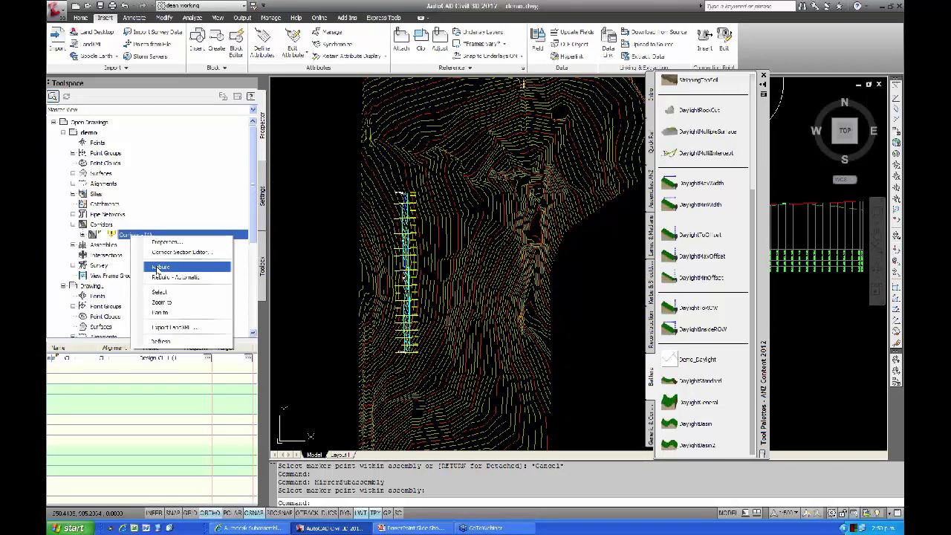
{"action": "left_click", "coordinate": [171, 269]}
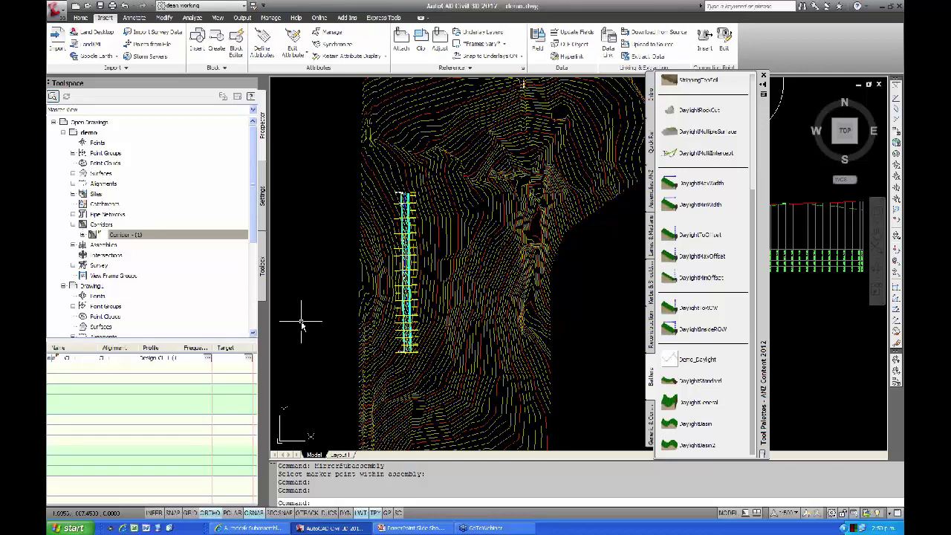
- Set all surface targets of Corridor - (1) to "eg with road" and rebuild the corridor
{"action": "right_click", "coordinate": [134, 239]}
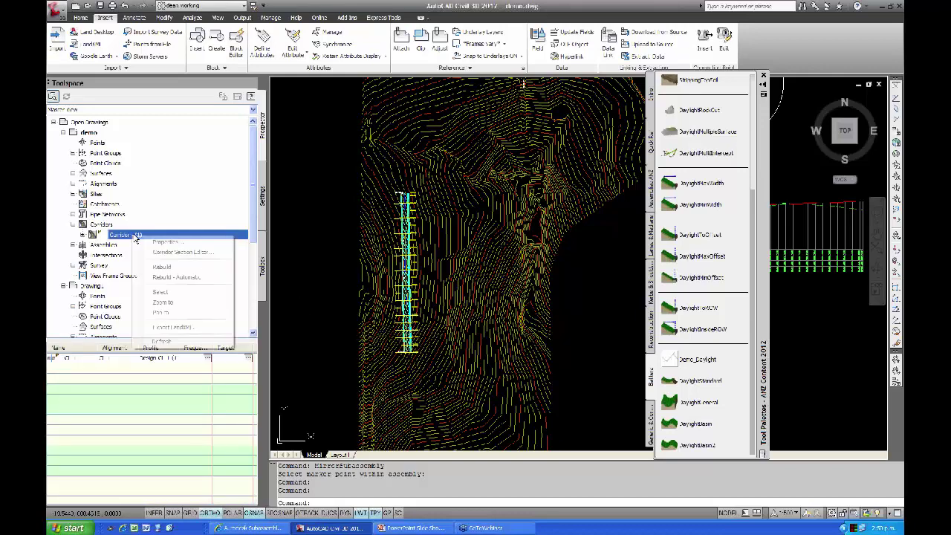
{"action": "left_click", "coordinate": [160, 242]}
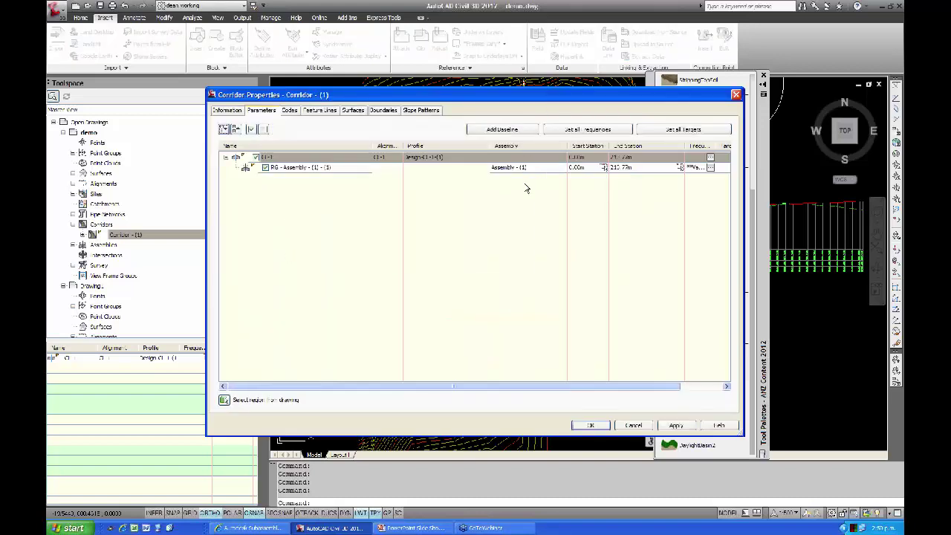
{"action": "left_click", "coordinate": [659, 135]}
{"action": "left_click", "coordinate": [503, 183]}
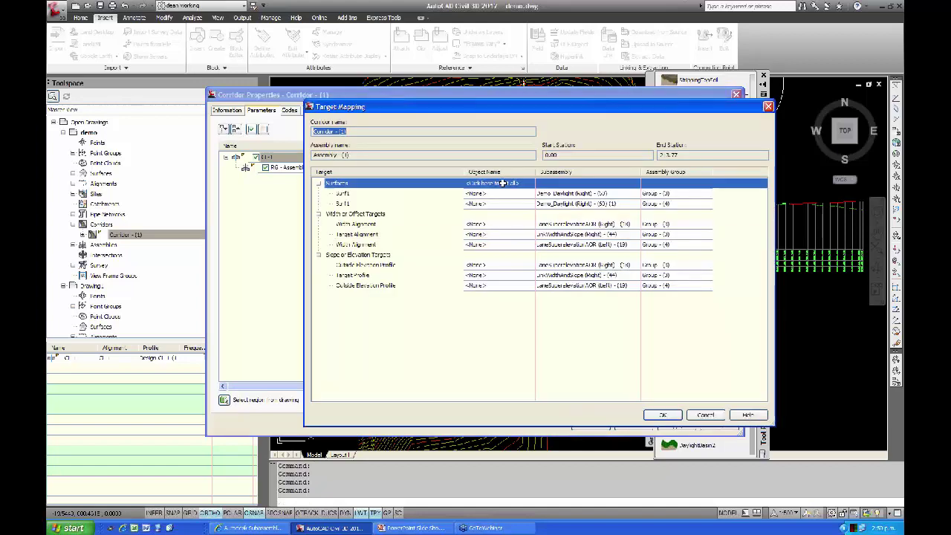
{"action": "left_click", "coordinate": [289, 80]}
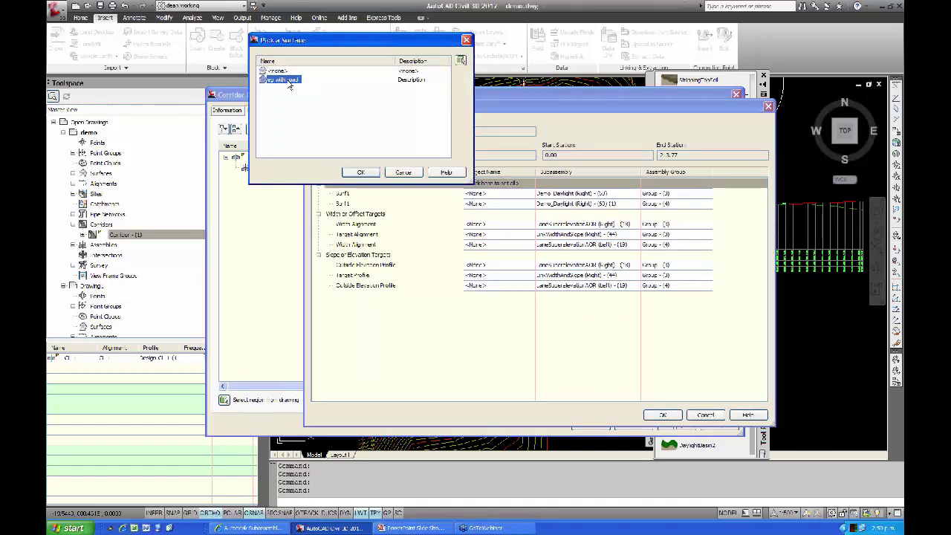
{"action": "left_click", "coordinate": [368, 171]}
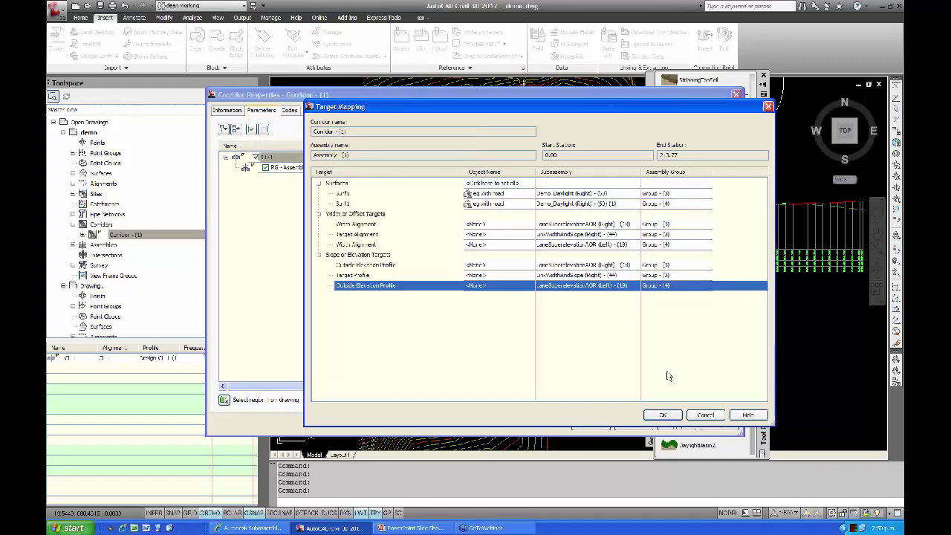
{"action": "left_click", "coordinate": [661, 416]}
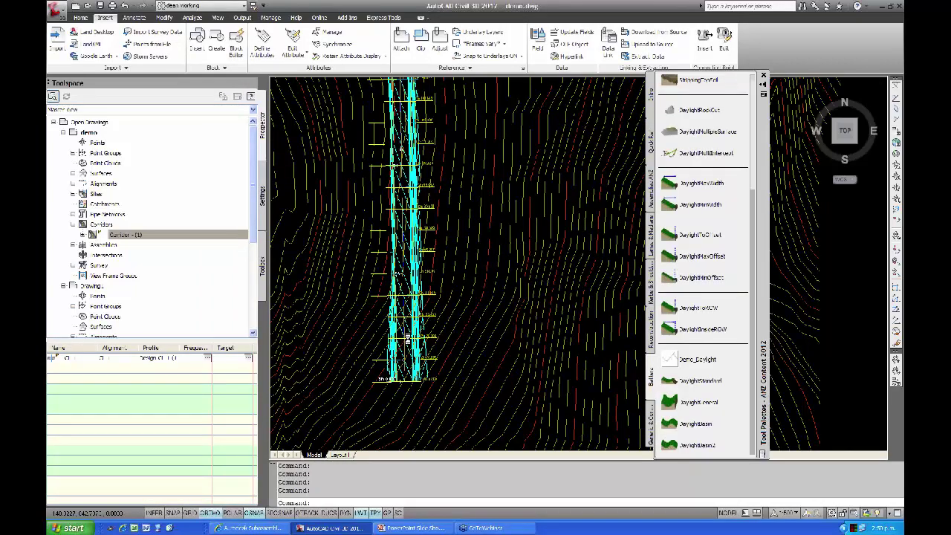
- Select the corridor's top surface near chainage 30 and open it in the Object Viewer
{"action": "scroll", "coordinate": [407, 338], "scroll_direction": "up", "scroll_amount": 6}
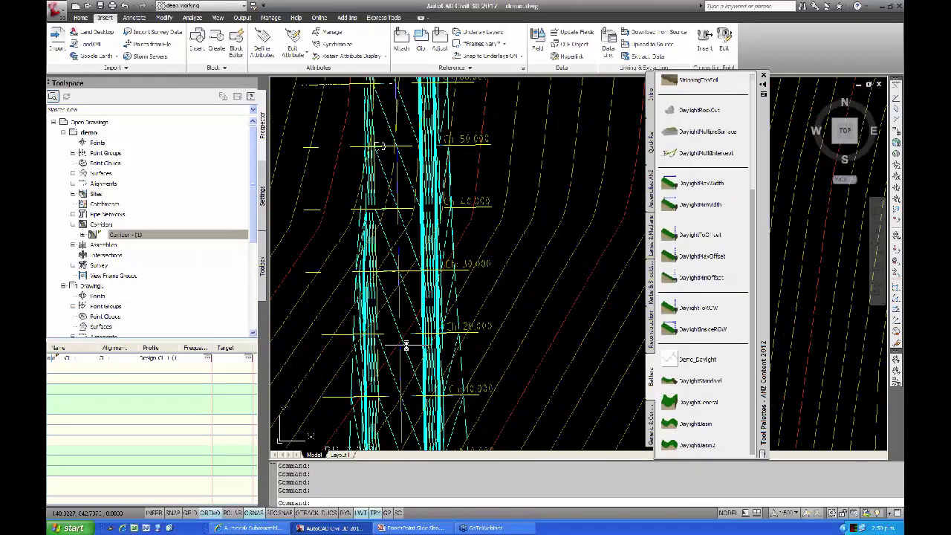
{"action": "left_click", "coordinate": [404, 300]}
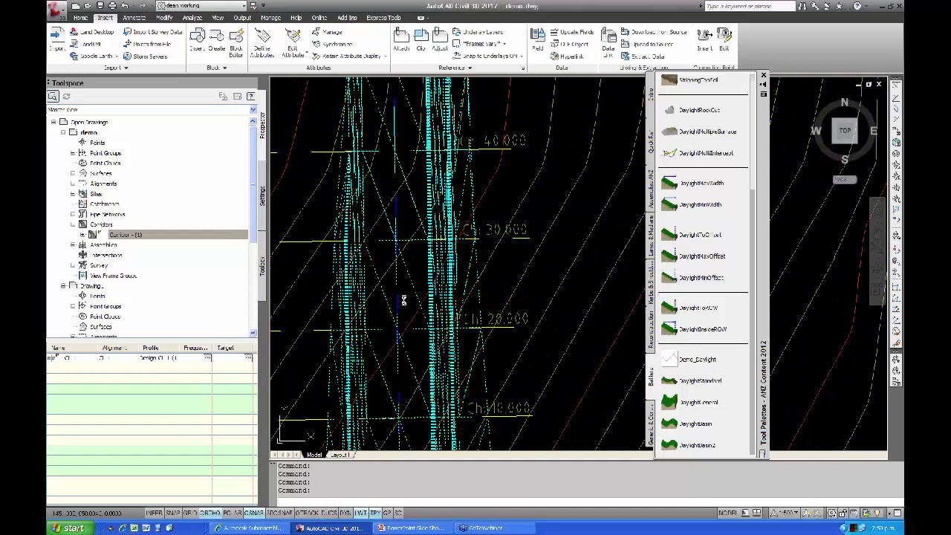
{"action": "right_click", "coordinate": [407, 302]}
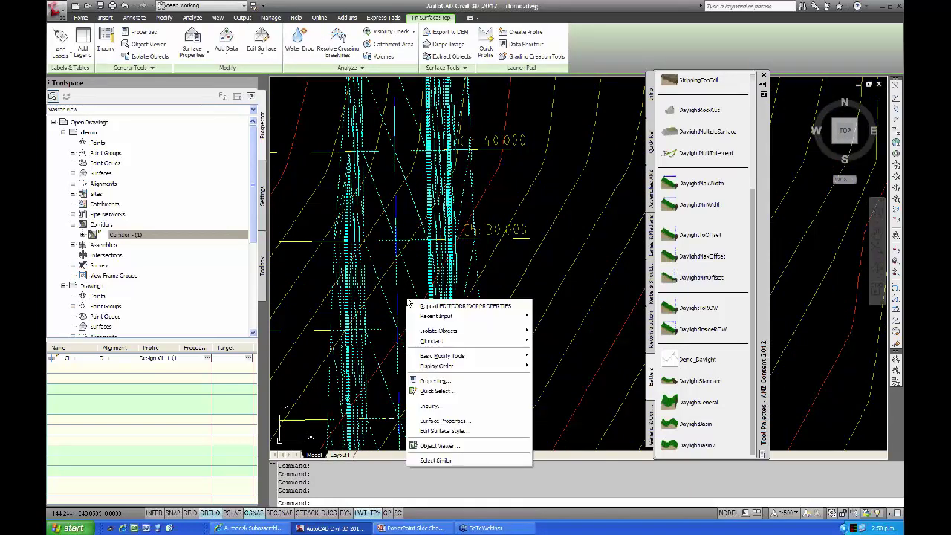
{"action": "left_click", "coordinate": [407, 295]}
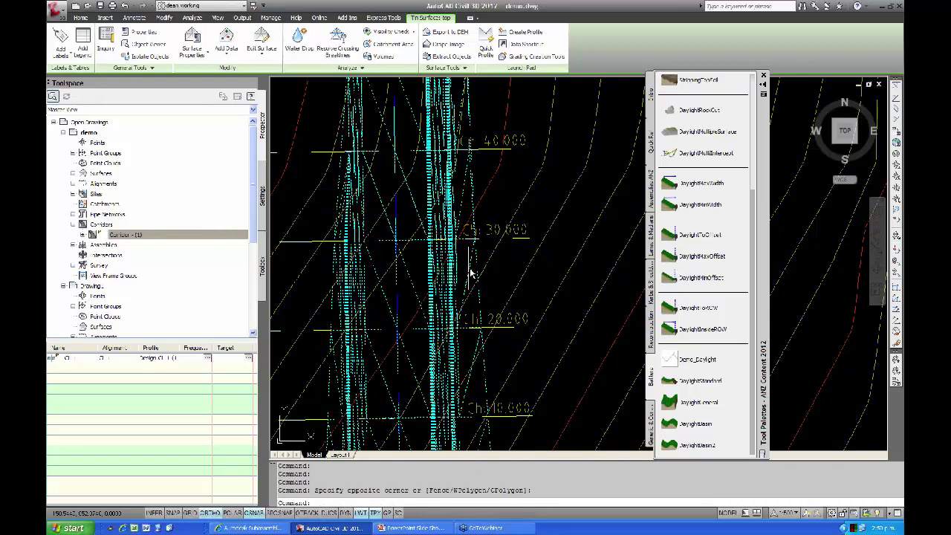
{"action": "scroll", "coordinate": [477, 275], "scroll_direction": "up", "scroll_amount": 1}
{"action": "scroll", "coordinate": [483, 264], "scroll_direction": "up", "scroll_amount": 2}
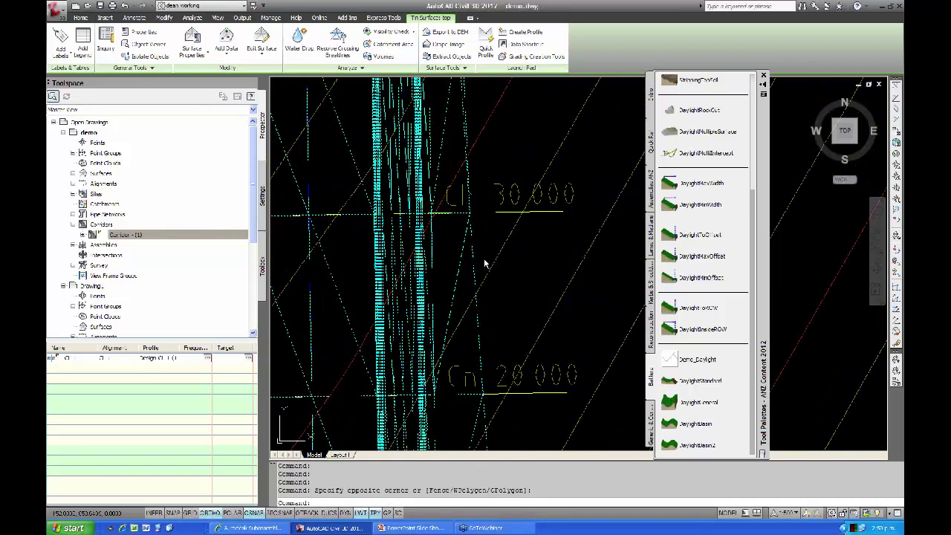
{"action": "right_click", "coordinate": [455, 253]}
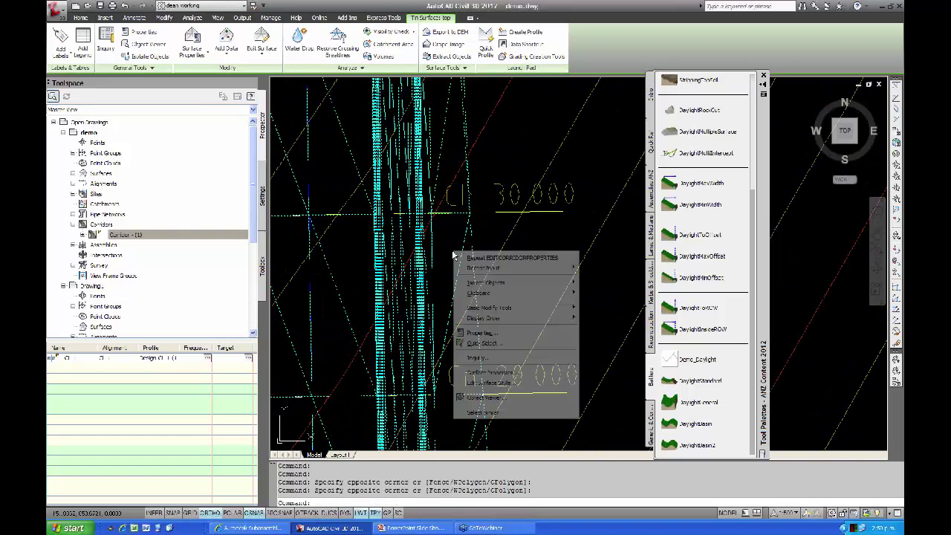
{"action": "left_click", "coordinate": [475, 399]}
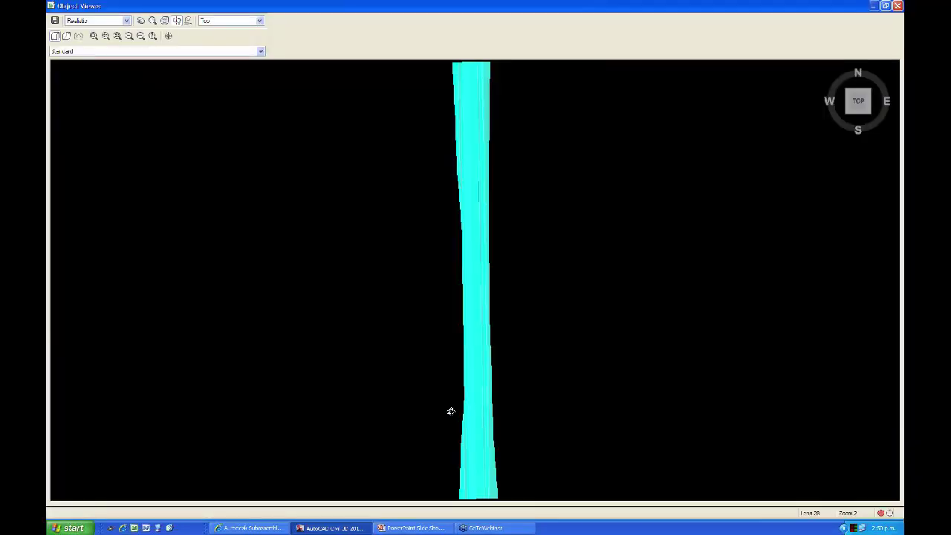
- Examine the corridor surface's channels and daylight batters in 3D from several angles and close the viewer
{"action": "left_click_drag", "start_coordinate": [444, 385], "coordinate": [431, 210]}
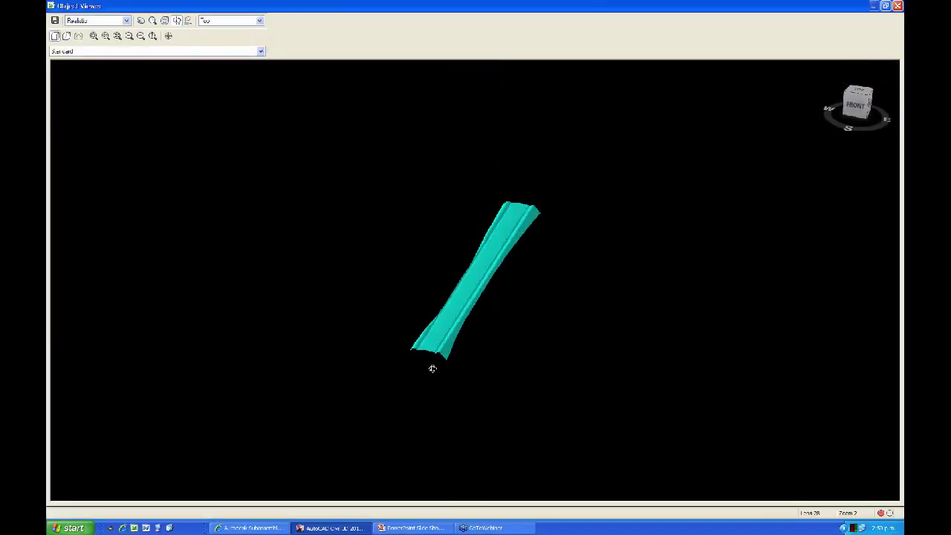
{"action": "left_click_drag", "start_coordinate": [403, 366], "coordinate": [422, 373]}
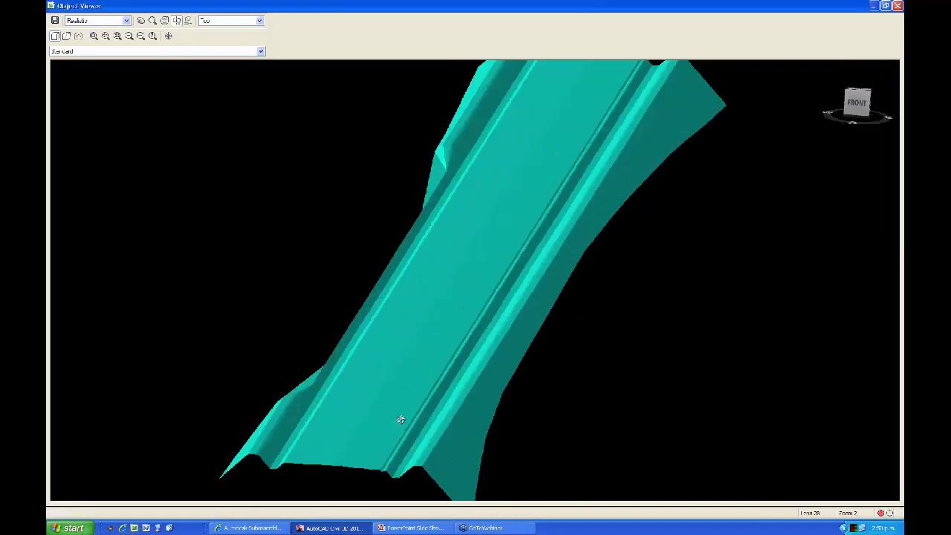
{"action": "left_click_drag", "start_coordinate": [400, 420], "coordinate": [440, 400]}
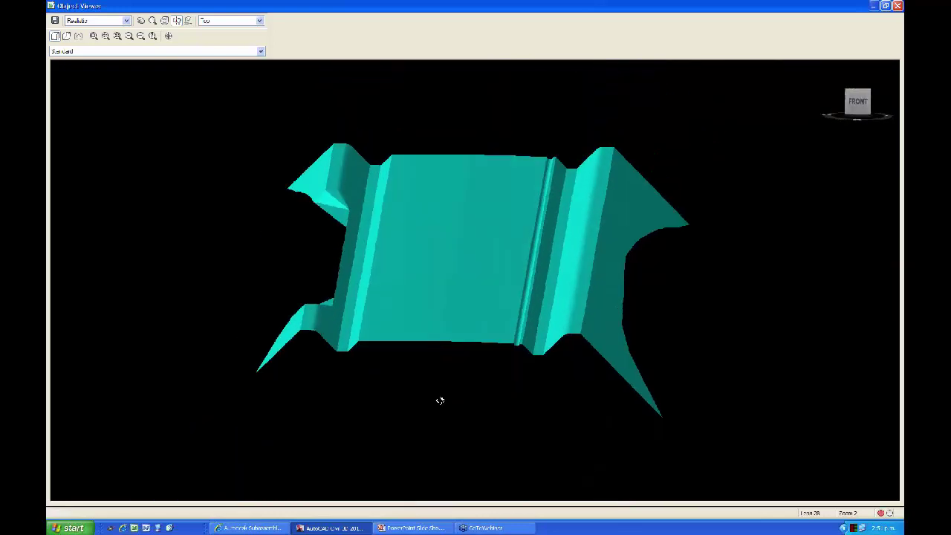
{"action": "scroll", "coordinate": [513, 318], "scroll_direction": "up", "scroll_amount": 5}
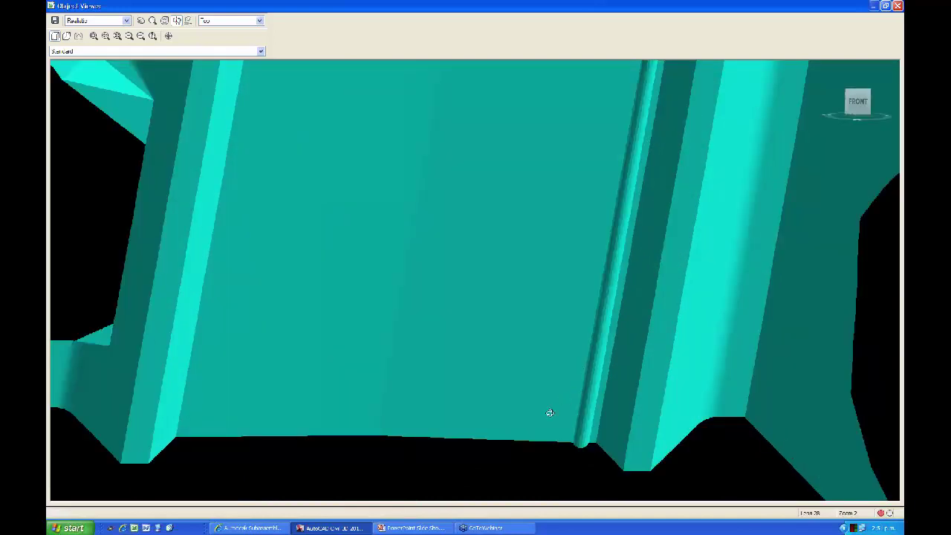
{"action": "scroll", "coordinate": [392, 394], "scroll_direction": "down", "scroll_amount": 3}
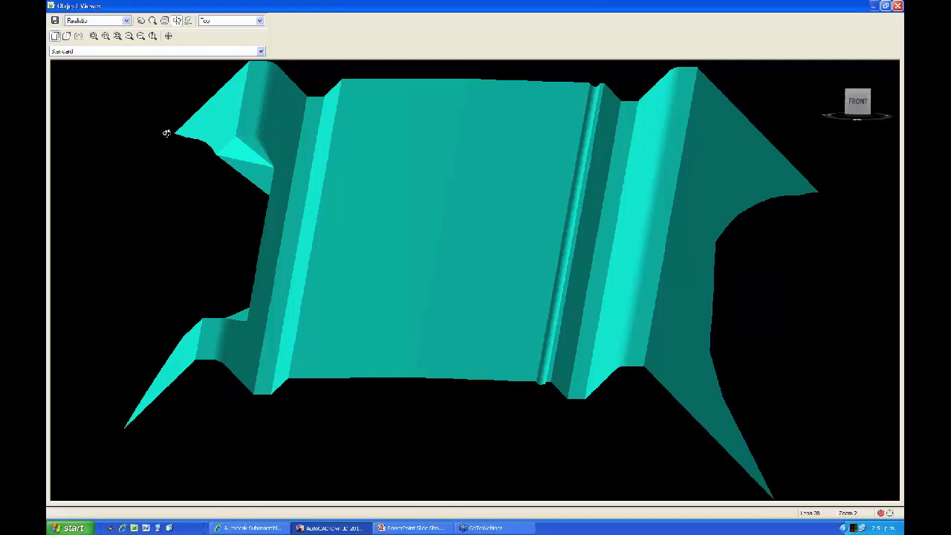
{"action": "scroll", "coordinate": [445, 258], "scroll_direction": "down", "scroll_amount": 5}
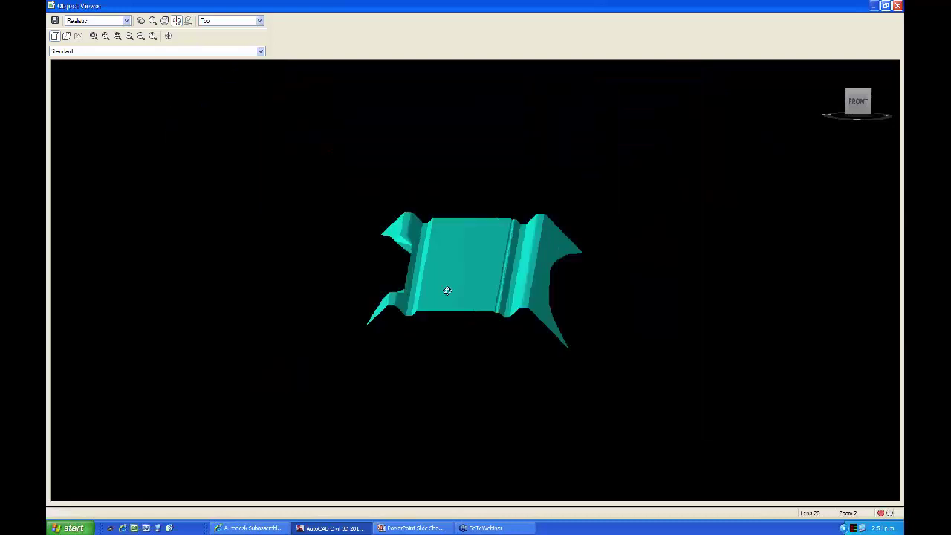
{"action": "left_click_drag", "start_coordinate": [447, 290], "coordinate": [505, 273]}
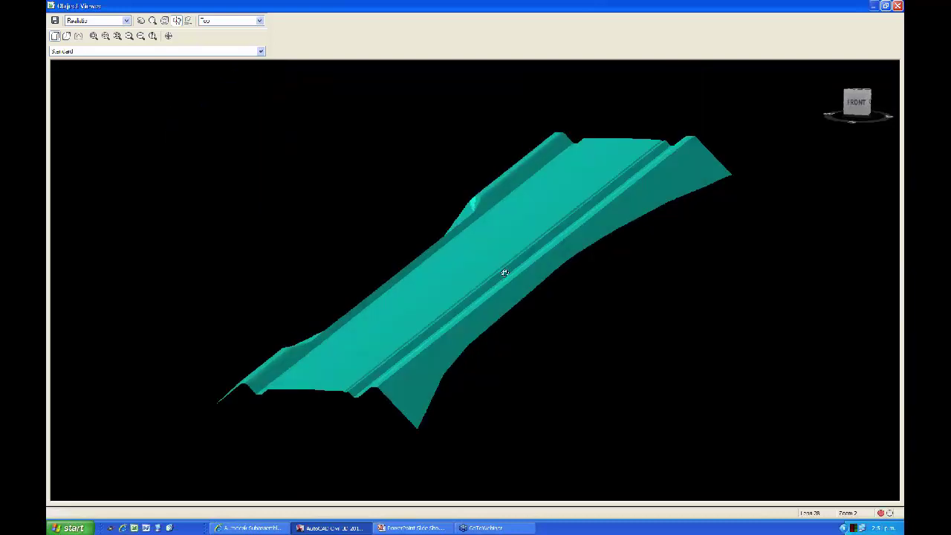
{"action": "scroll", "coordinate": [569, 221], "scroll_direction": "up", "scroll_amount": 3}
{"action": "scroll", "coordinate": [553, 229], "scroll_direction": "down", "scroll_amount": 6}
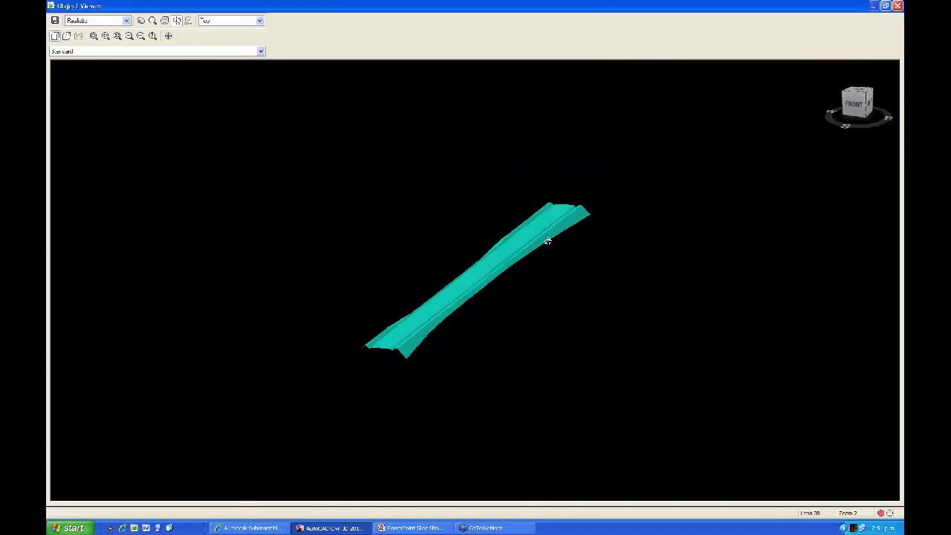
{"action": "left_click_drag", "start_coordinate": [547, 242], "coordinate": [471, 291]}
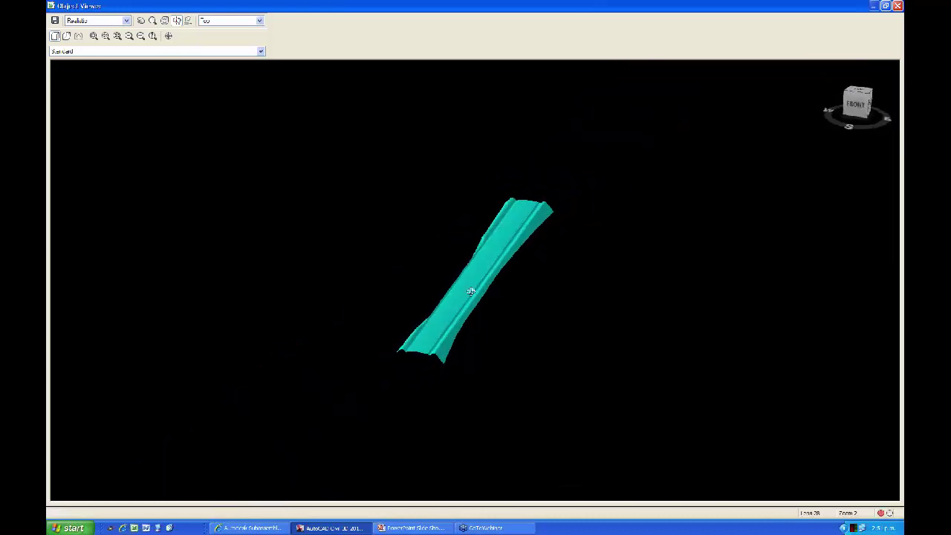
{"action": "scroll", "coordinate": [470, 291], "scroll_direction": "up", "scroll_amount": 3}
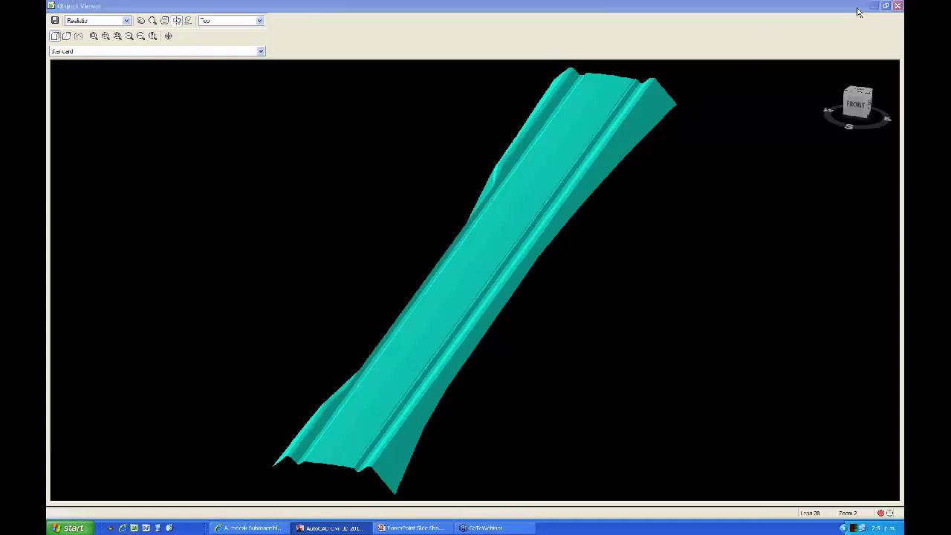
{"action": "left_click", "coordinate": [898, 5]}
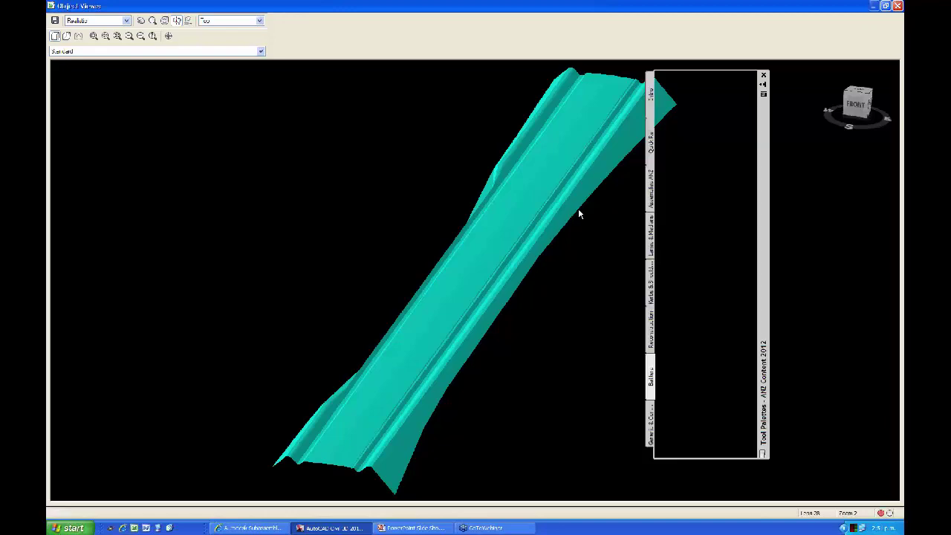
- Inspect the dish drain at the assembly's right lane edge and display the kerb and shoulder subassembly tools
{"action": "scroll", "coordinate": [515, 267], "scroll_direction": "down", "scroll_amount": 6}
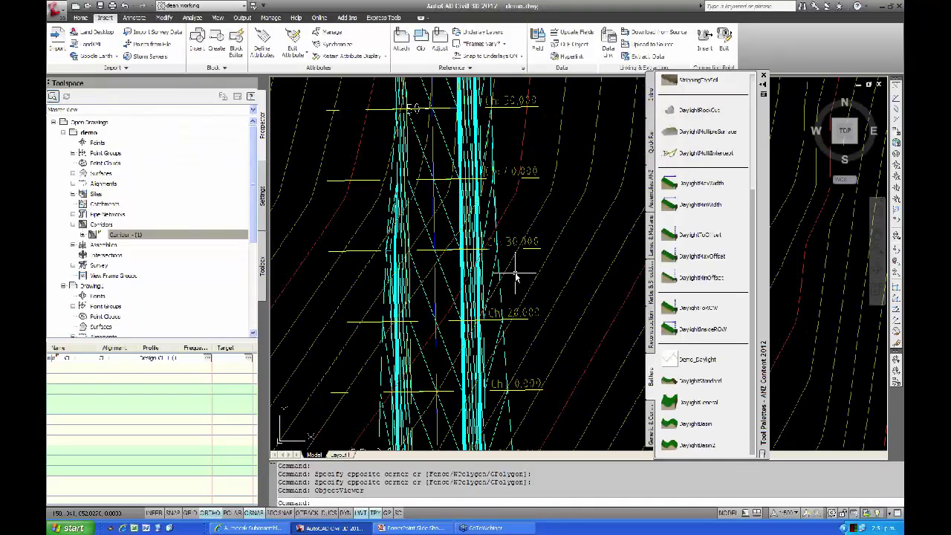
{"action": "scroll", "coordinate": [475, 298], "scroll_direction": "up", "scroll_amount": 8}
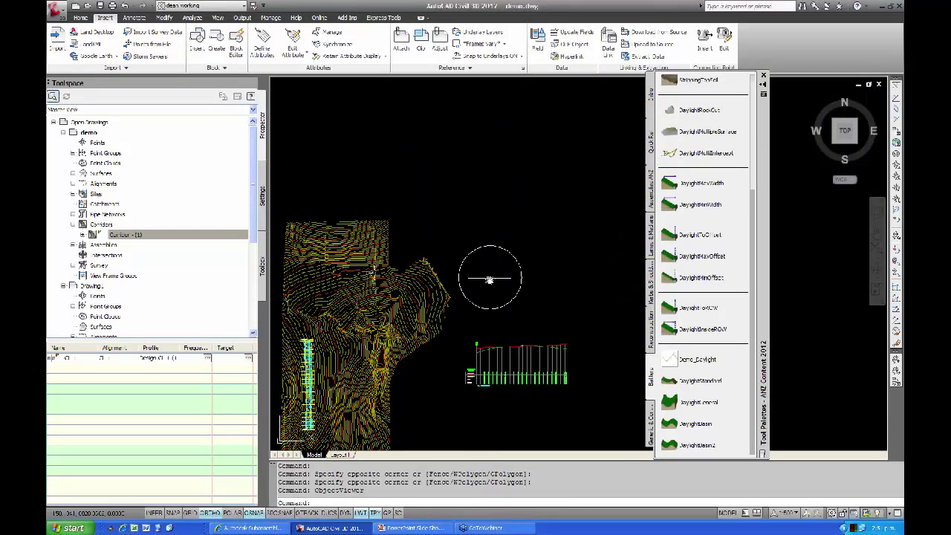
{"action": "scroll", "coordinate": [499, 279], "scroll_direction": "up", "scroll_amount": 2}
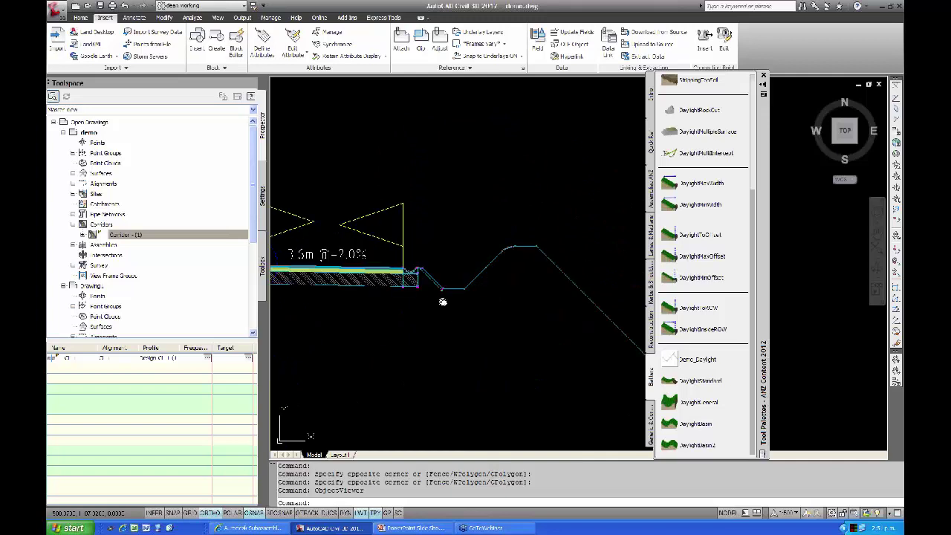
{"action": "scroll", "coordinate": [409, 281], "scroll_direction": "up", "scroll_amount": 4}
{"action": "middle_click_drag", "start_coordinate": [408, 281], "coordinate": [488, 280]}
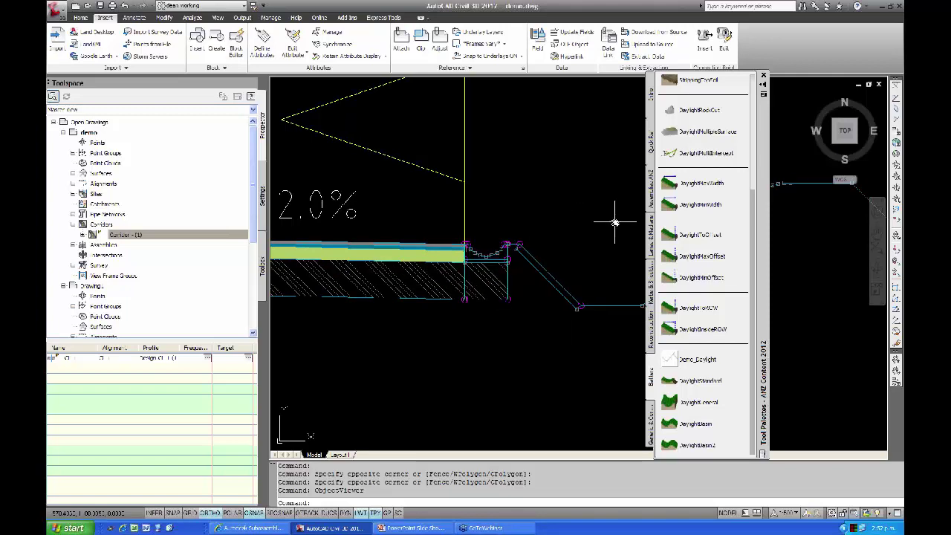
{"action": "left_click", "coordinate": [651, 243]}
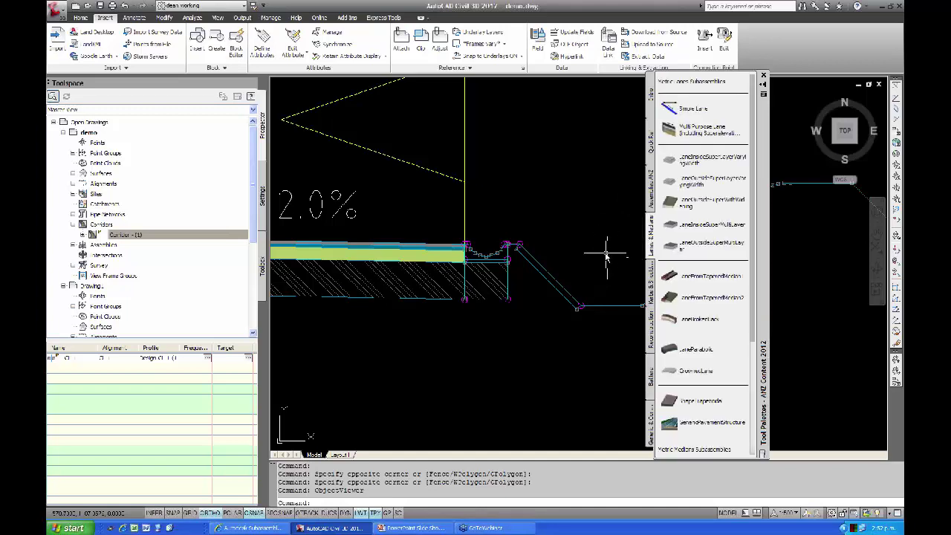
{"action": "left_click", "coordinate": [651, 285]}
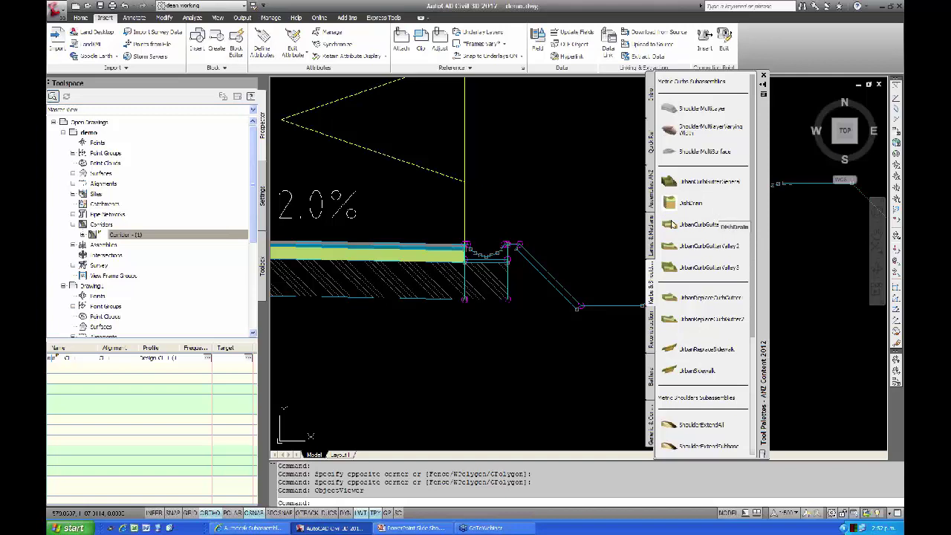
- Set the DrainDepth of the right-hand DishDrain subassembly to 0.05 m
{"action": "left_click", "coordinate": [500, 286]}
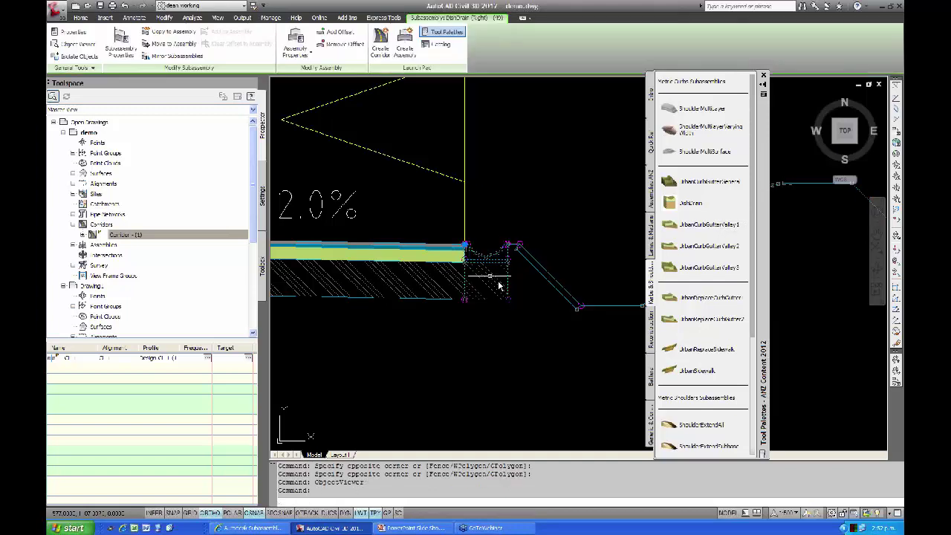
{"action": "key", "text": "ctrl+1"}
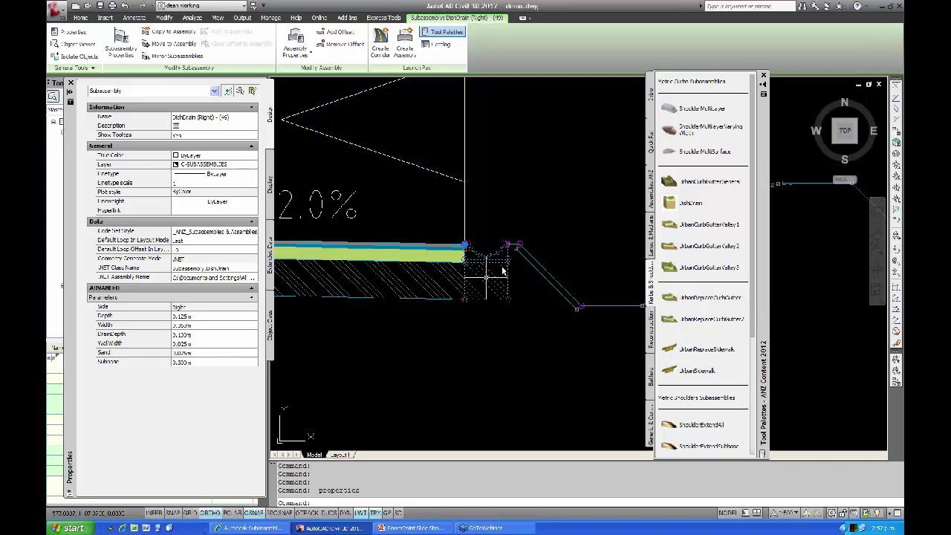
{"action": "scroll", "coordinate": [487, 277], "scroll_direction": "up", "scroll_amount": 3}
{"action": "scroll", "coordinate": [483, 274], "scroll_direction": "up", "scroll_amount": 4}
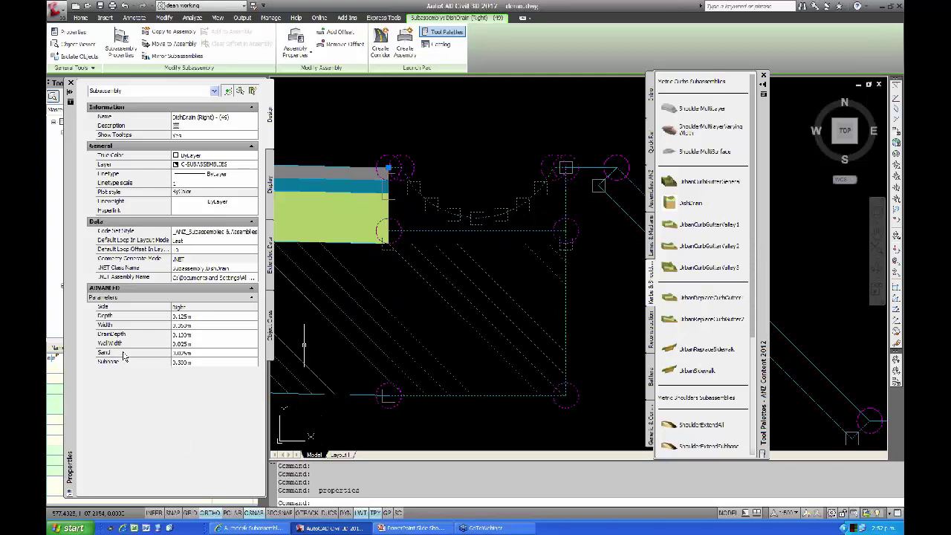
{"action": "left_click", "coordinate": [199, 335]}
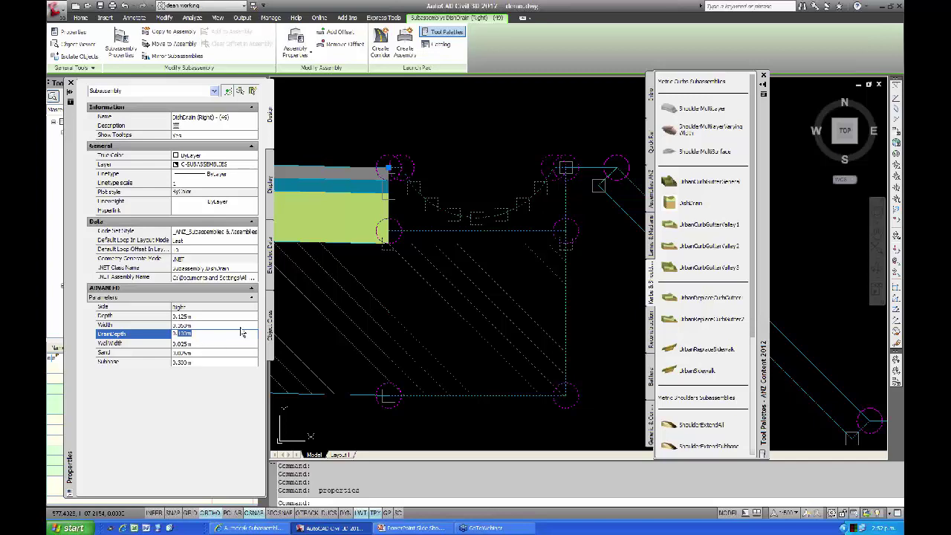
{"action": "type", "text": "0.05"}
{"action": "key", "text": "Return"}
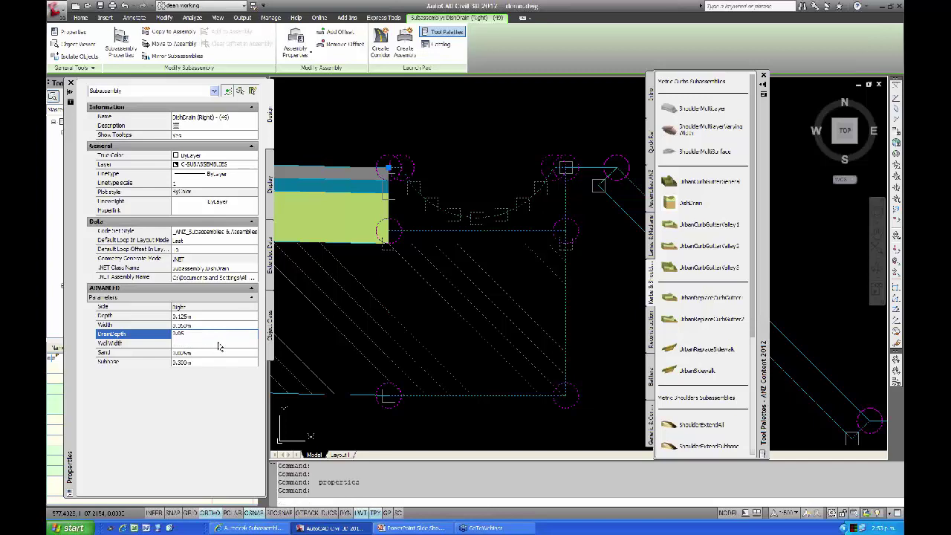
- Confirm the drain depth and set the WallWidth of the right-hand DishDrain subassembly to 0.05 m
{"action": "key", "text": "Tab"}
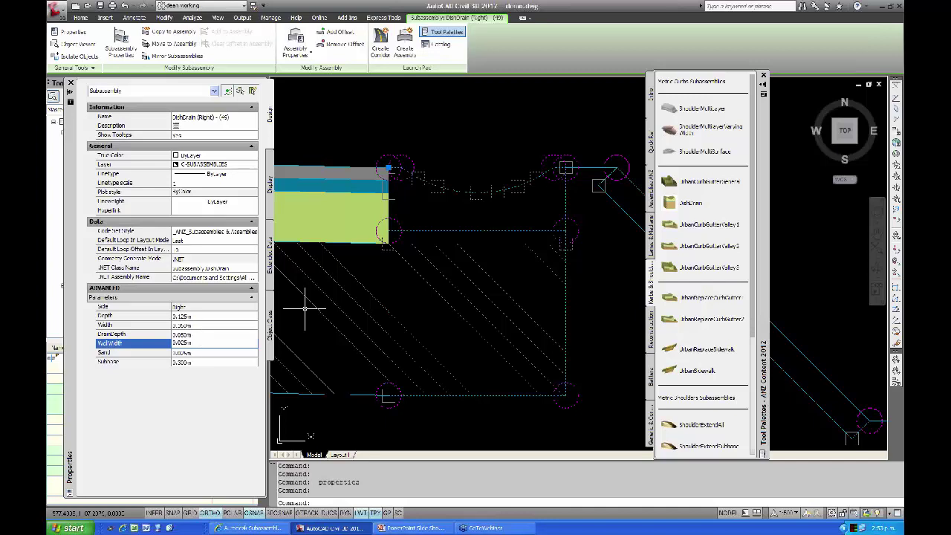
{"action": "left_click", "coordinate": [182, 343]}
{"action": "type", "text": "0."}
{"action": "key", "text": "Return"}
{"action": "left_click", "coordinate": [237, 337]}
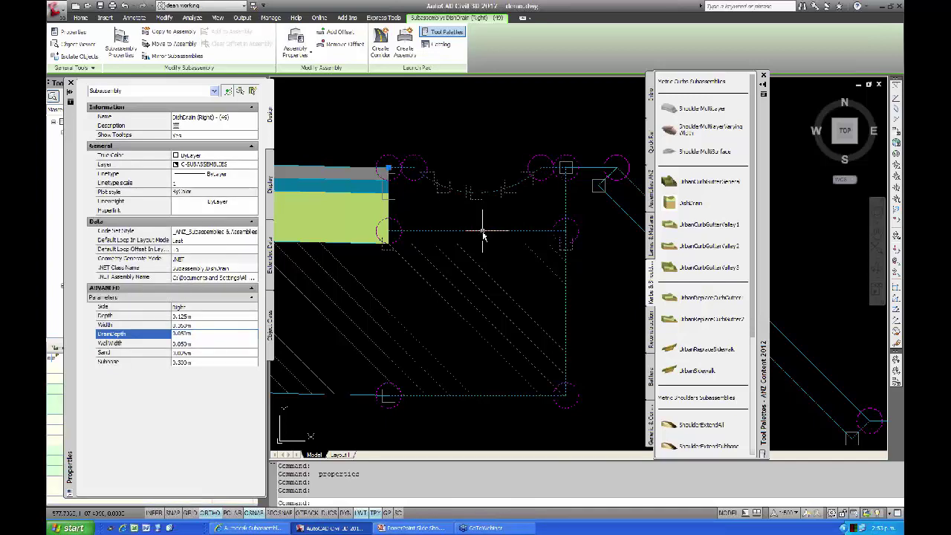
- Set the Sand parameter of the right-hand DishDrain to 0.1 m and deselect the subassembly
{"action": "left_click", "coordinate": [185, 352]}
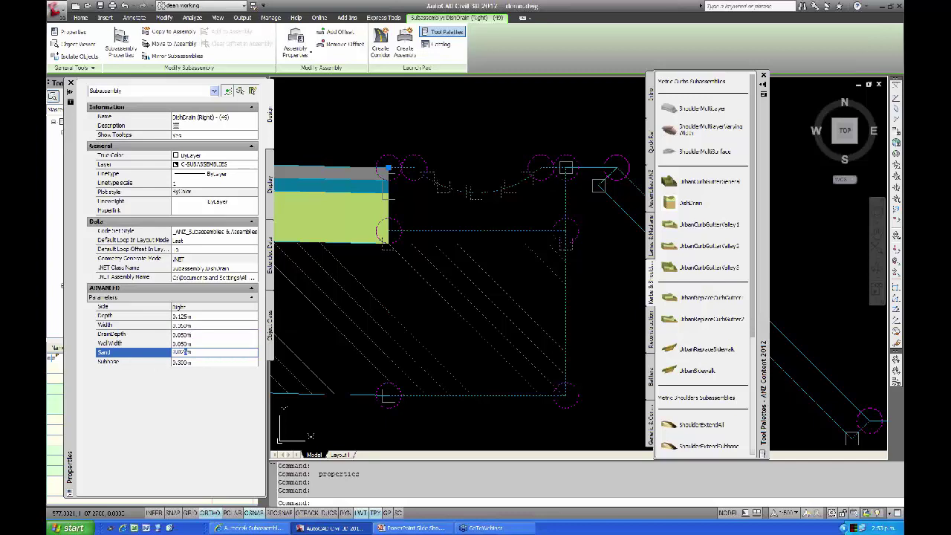
{"action": "type", "text": "0.1"}
{"action": "key", "text": "Return"}
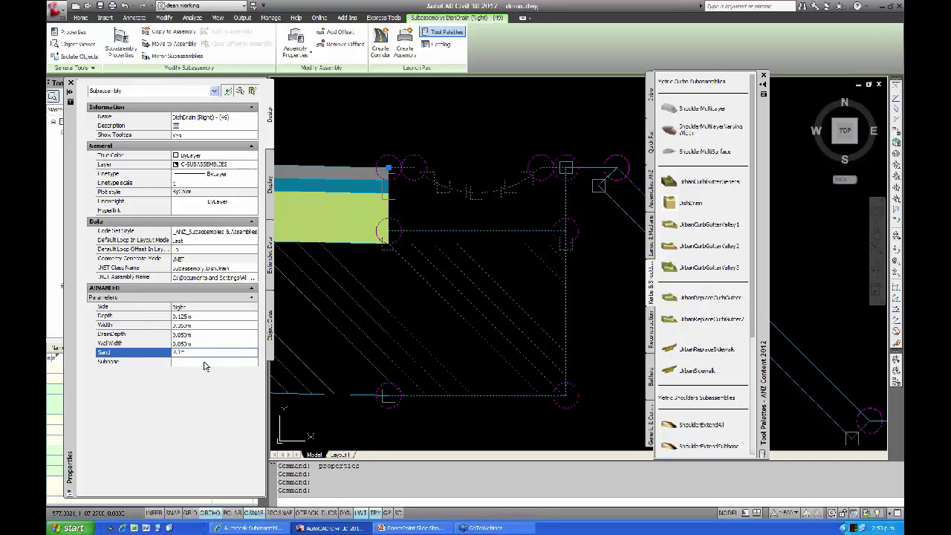
{"action": "left_click", "coordinate": [206, 363]}
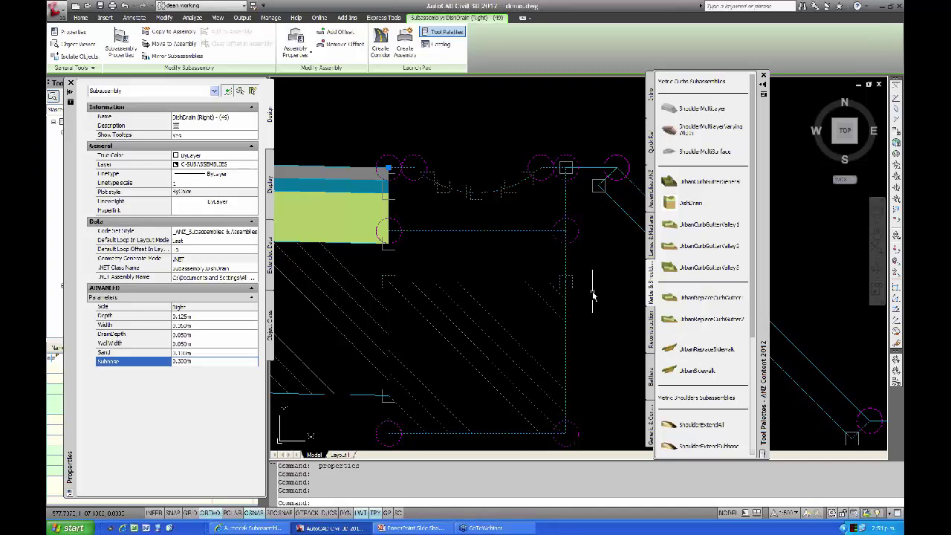
{"action": "key", "text": "Escape"}
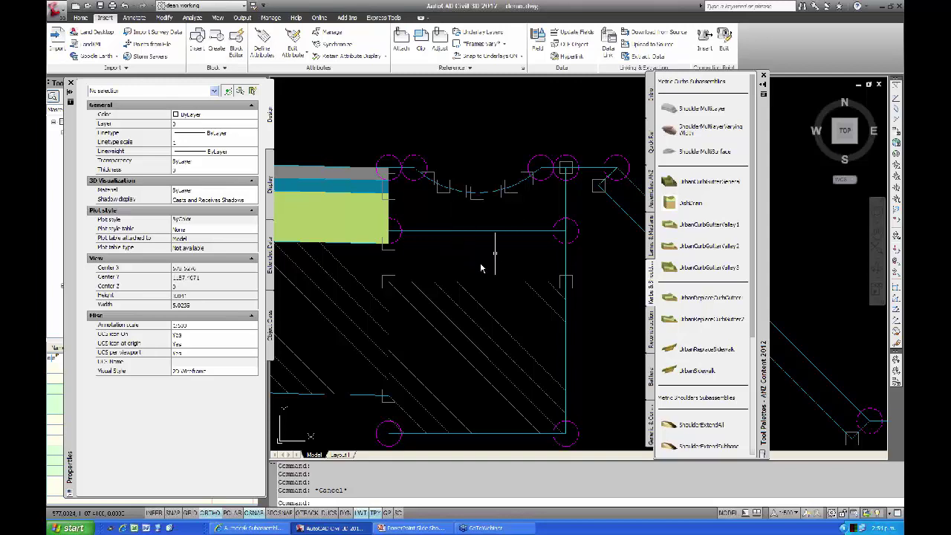
- Compare the dish drain's subbase shape with the adjoining right lane's subbase, and view the whole assembly
{"action": "left_click", "coordinate": [470, 320]}
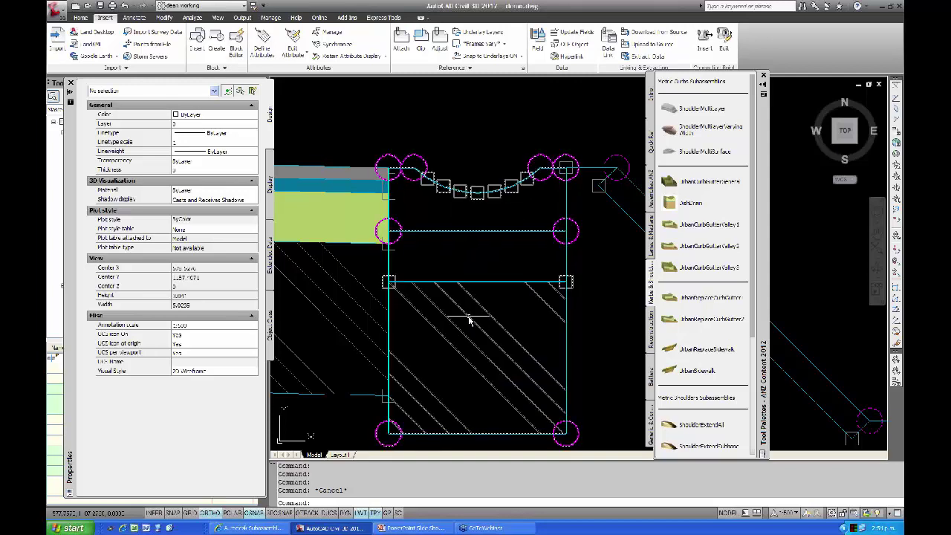
{"action": "mouse_move", "coordinate": [469, 320]}
{"action": "left_click", "coordinate": [344, 292]}
{"action": "key", "text": "Escape"}
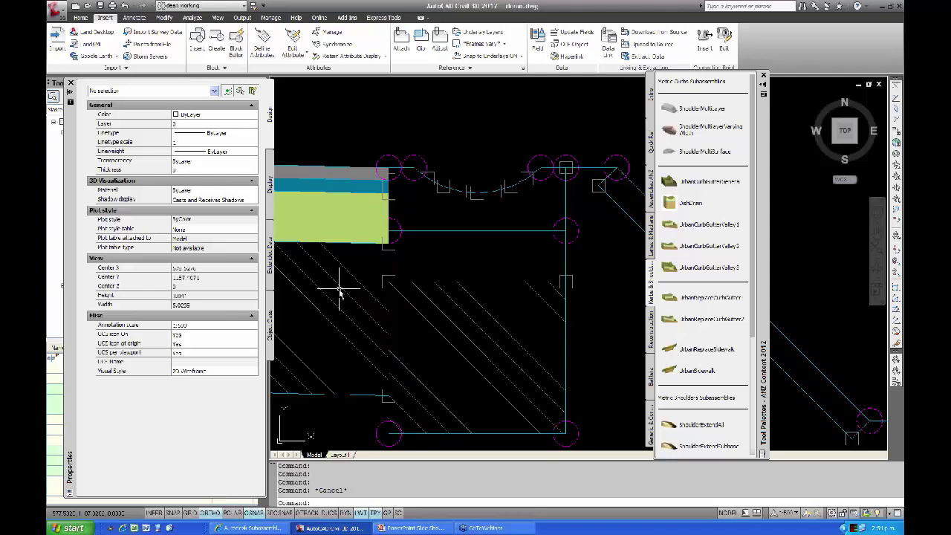
{"action": "left_click", "coordinate": [431, 323]}
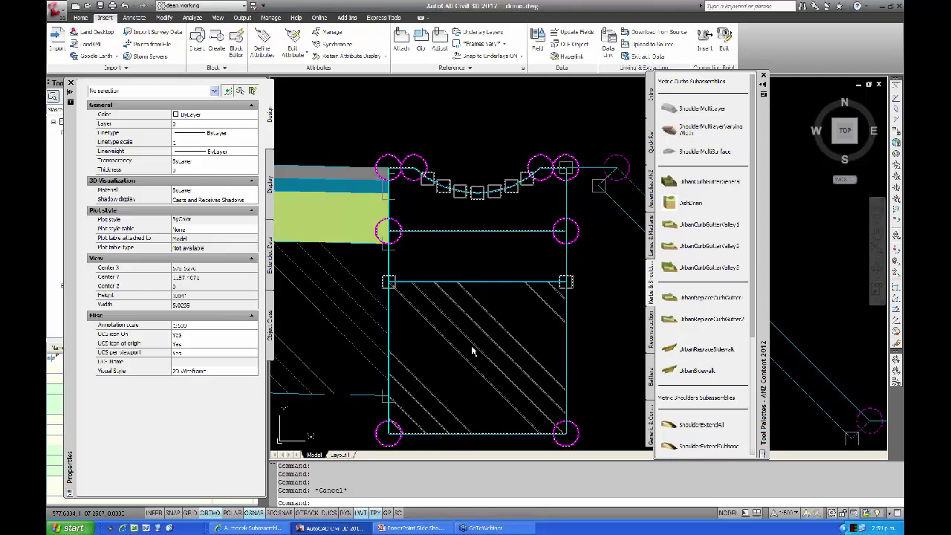
{"action": "key", "text": "Escape"}
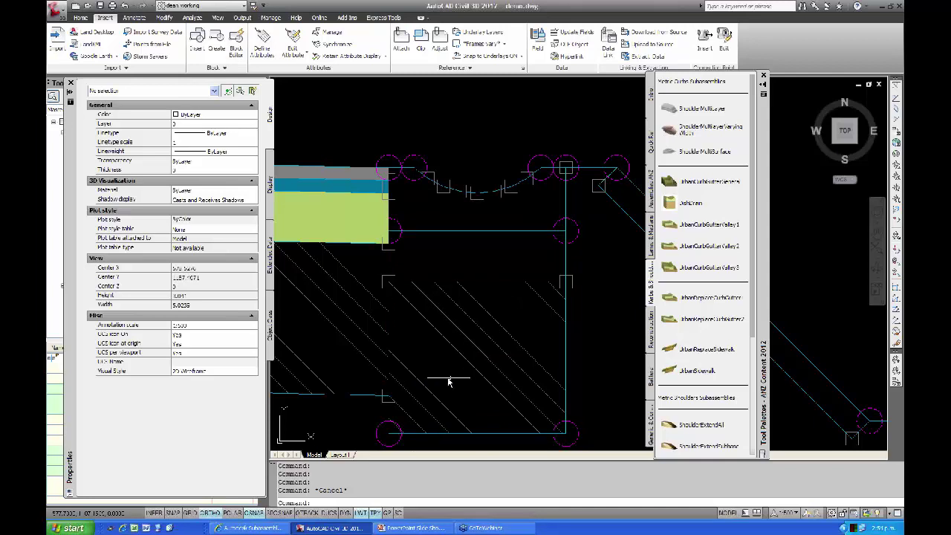
{"action": "left_click", "coordinate": [450, 348]}
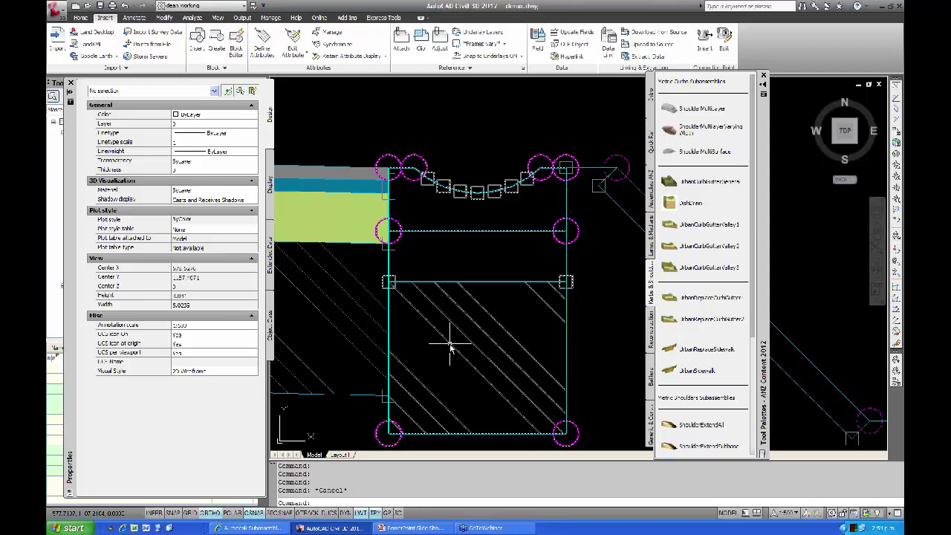
{"action": "key", "text": "Escape"}
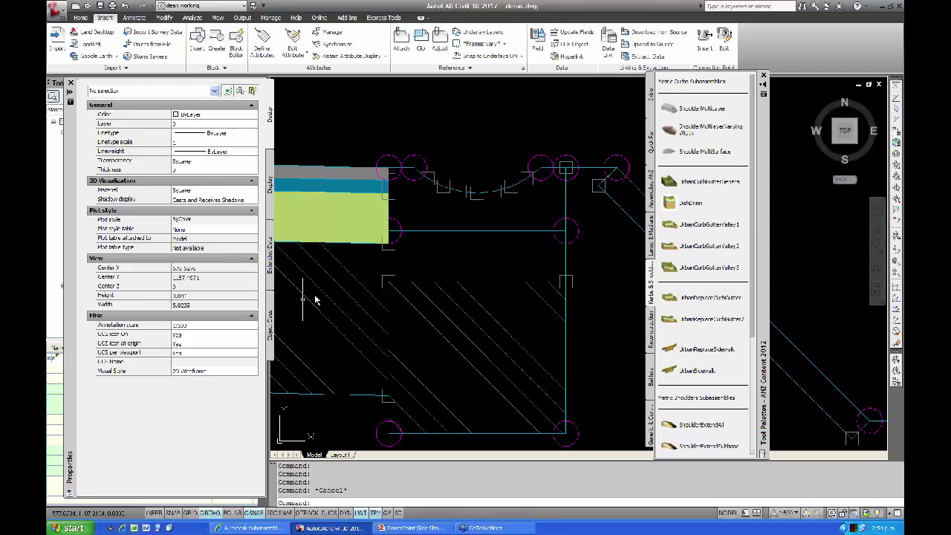
{"action": "left_click", "coordinate": [312, 301]}
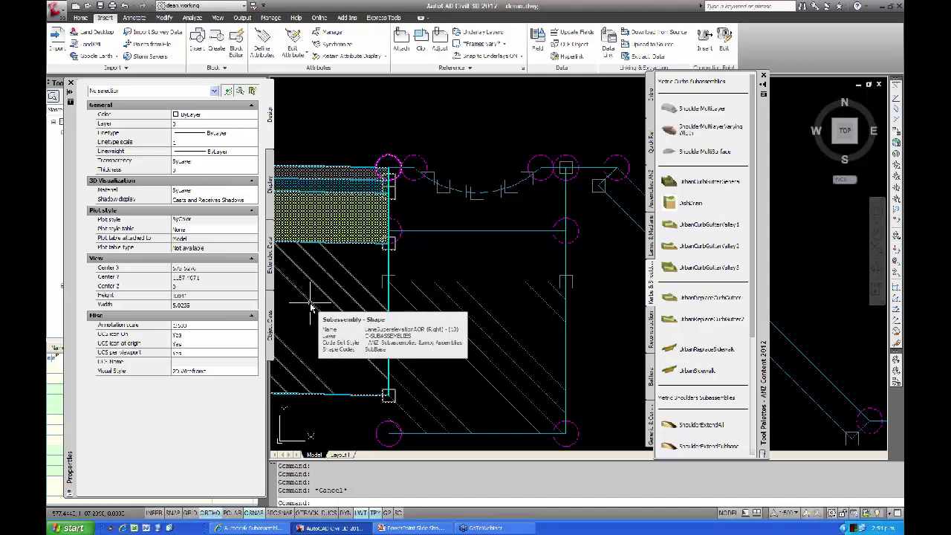
{"action": "scroll", "coordinate": [312, 306], "scroll_direction": "down", "scroll_amount": 5}
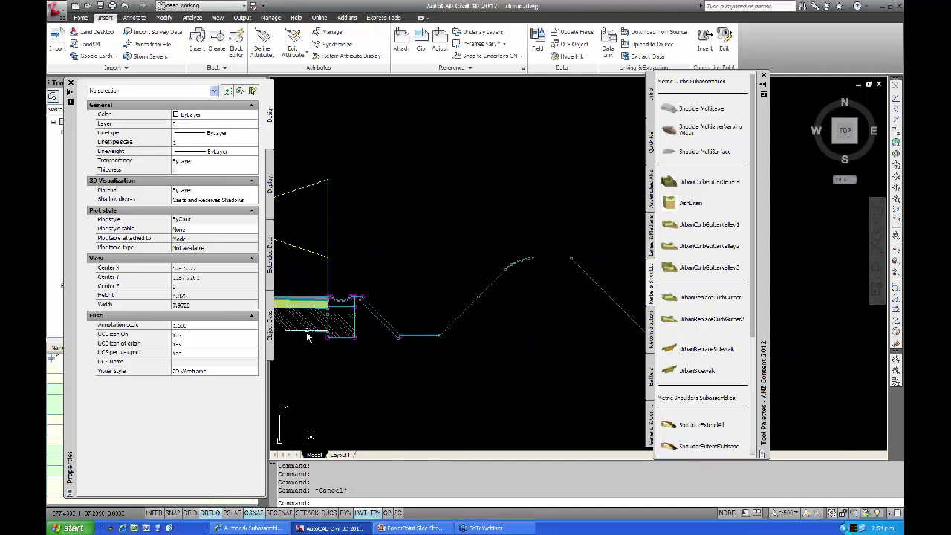
{"action": "mouse_move", "coordinate": [355, 344]}
{"action": "middle_mouse_down"}
{"action": "mouse_move", "coordinate": [420, 304]}
{"action": "mouse_move", "coordinate": [449, 271]}
{"action": "middle_mouse_up"}
{"action": "scroll", "coordinate": [421, 304], "scroll_direction": "down", "scroll_amount": 3}
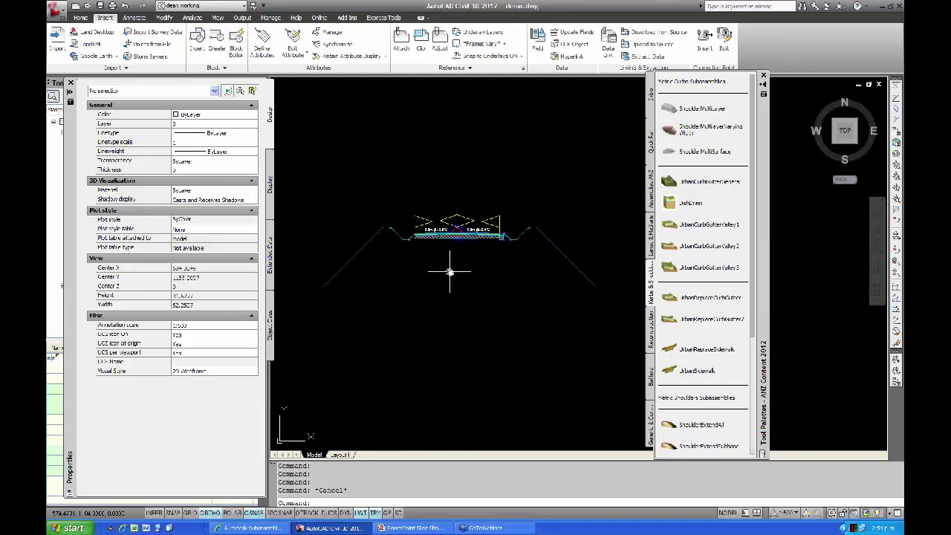